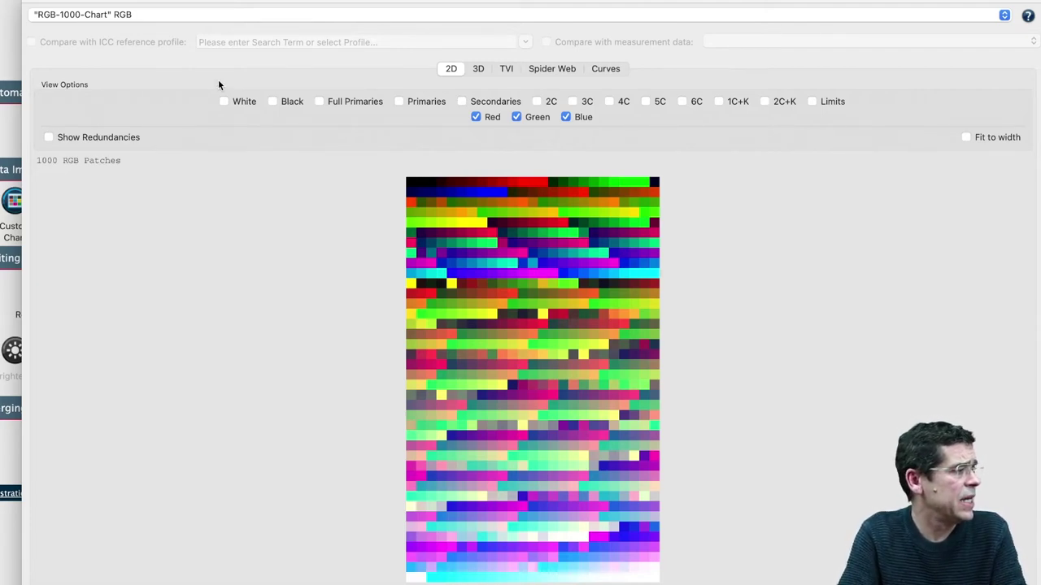
# Close the chart view and set up a chart export of RGB-1000-Chart with the Konica-Minolta FD-7 - A4/Letter preset.
pyautogui.click(34, 3)
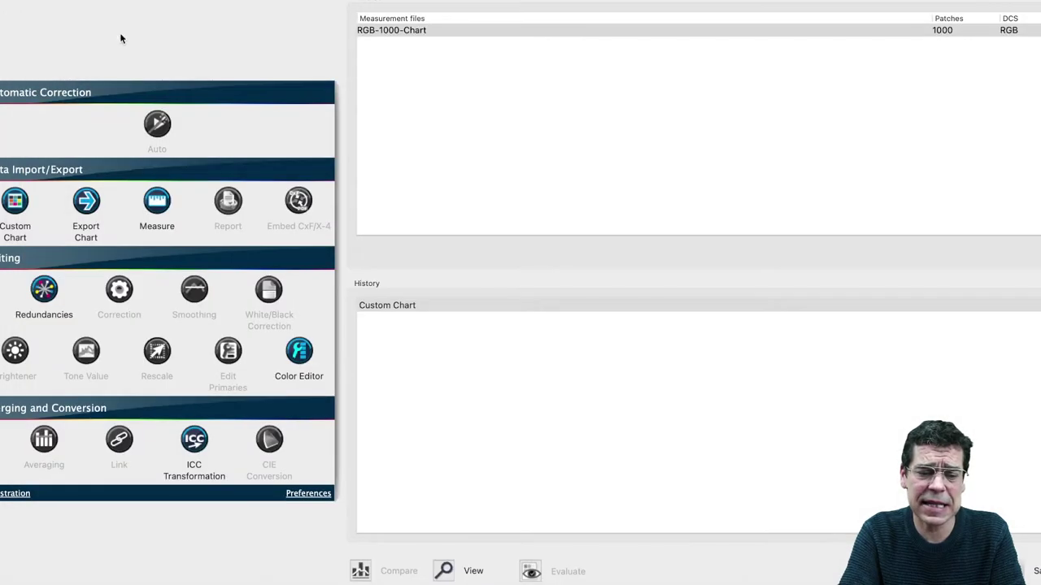
pyautogui.click(378, 33)
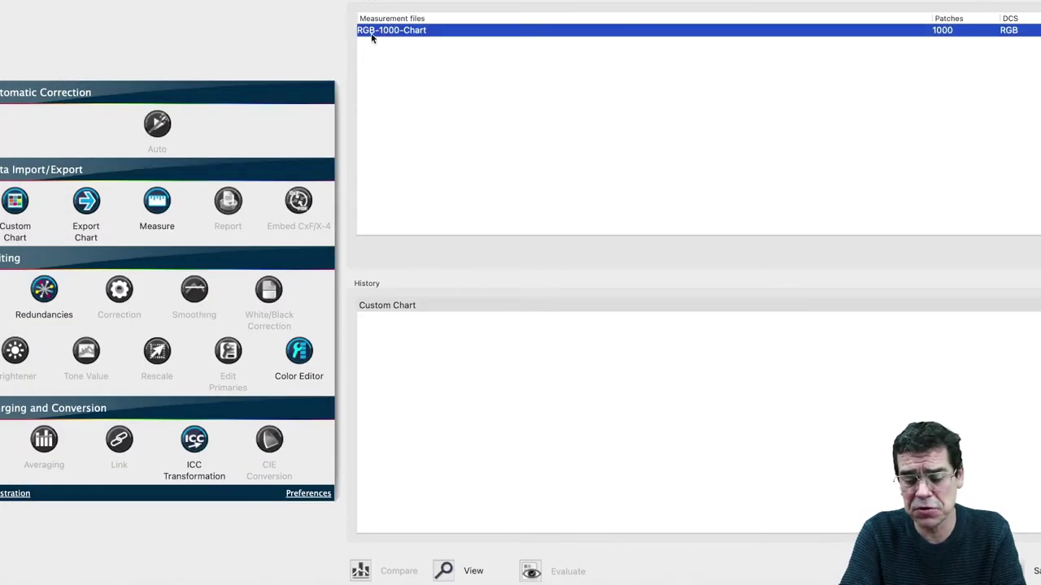
pyautogui.click(88, 203)
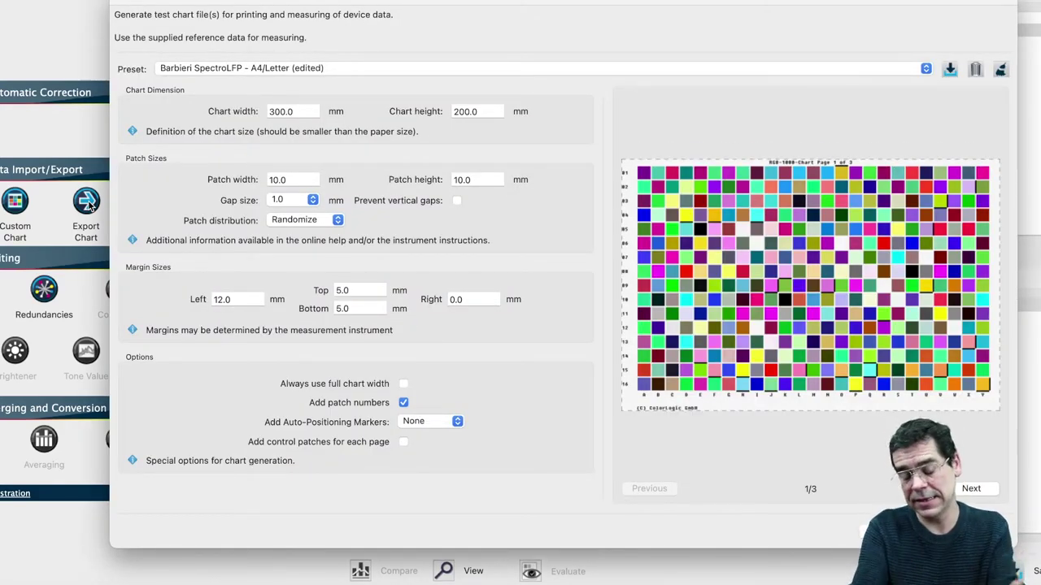
pyautogui.click(242, 69)
pyautogui.scroll(3, 242, 130)
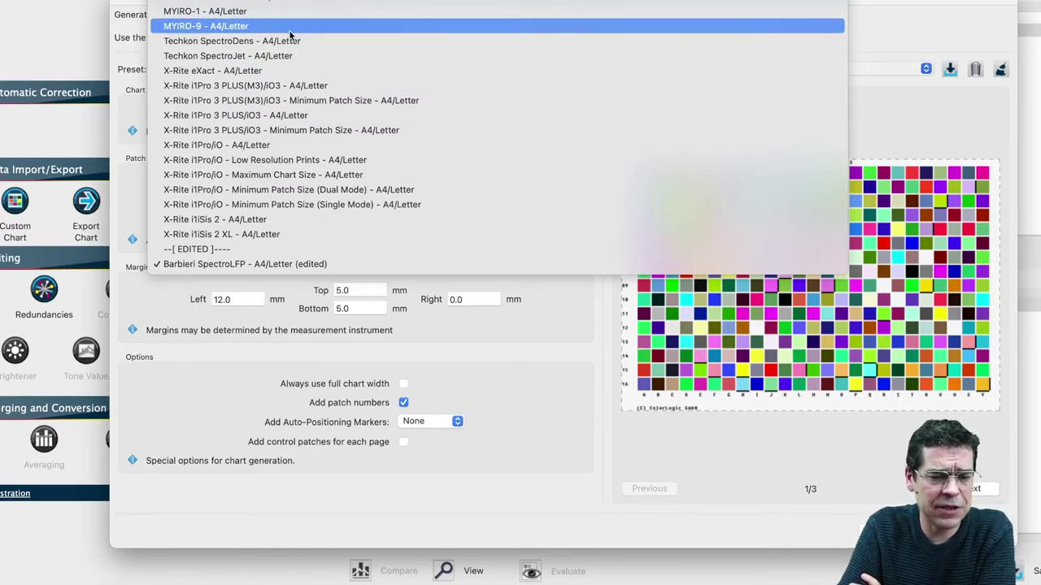
pyautogui.click(287, 4)
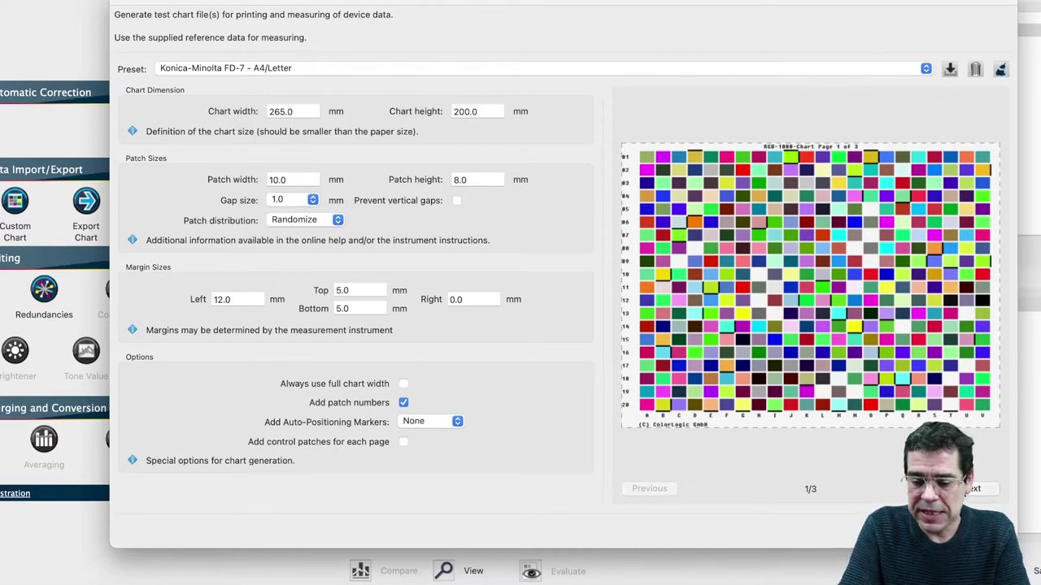
# Check the chart's preview pages, add control patches for each page, and review the updated pages.
pyautogui.click(971, 489)
pyautogui.click(972, 489)
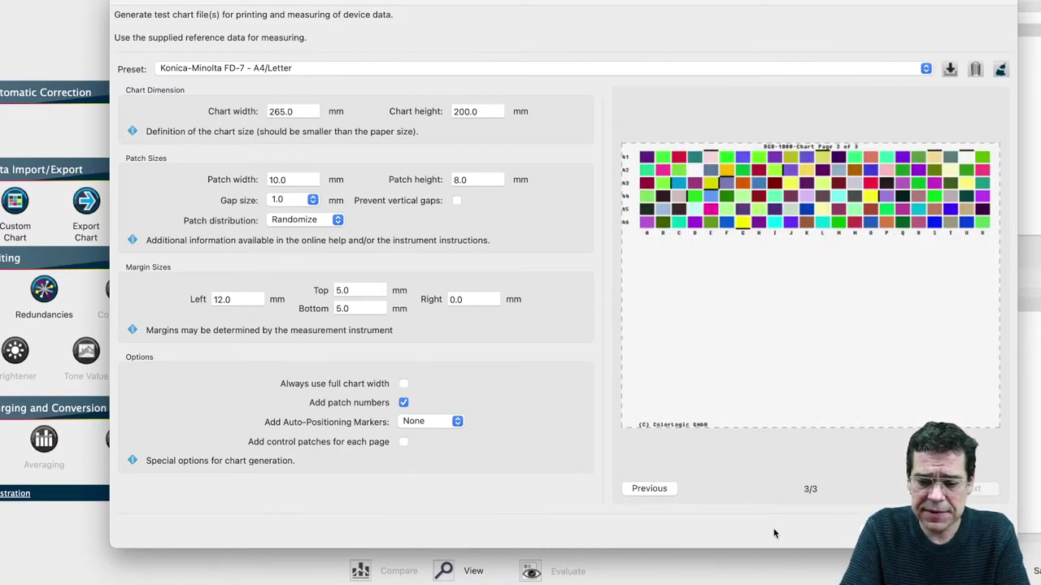
pyautogui.click(672, 490)
pyautogui.click(671, 490)
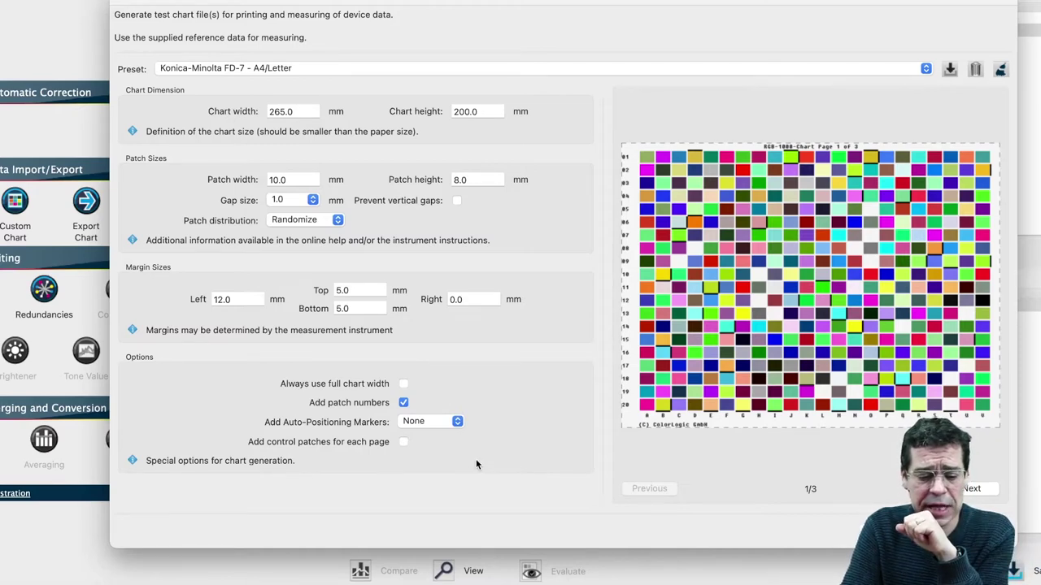
pyautogui.click(402, 442)
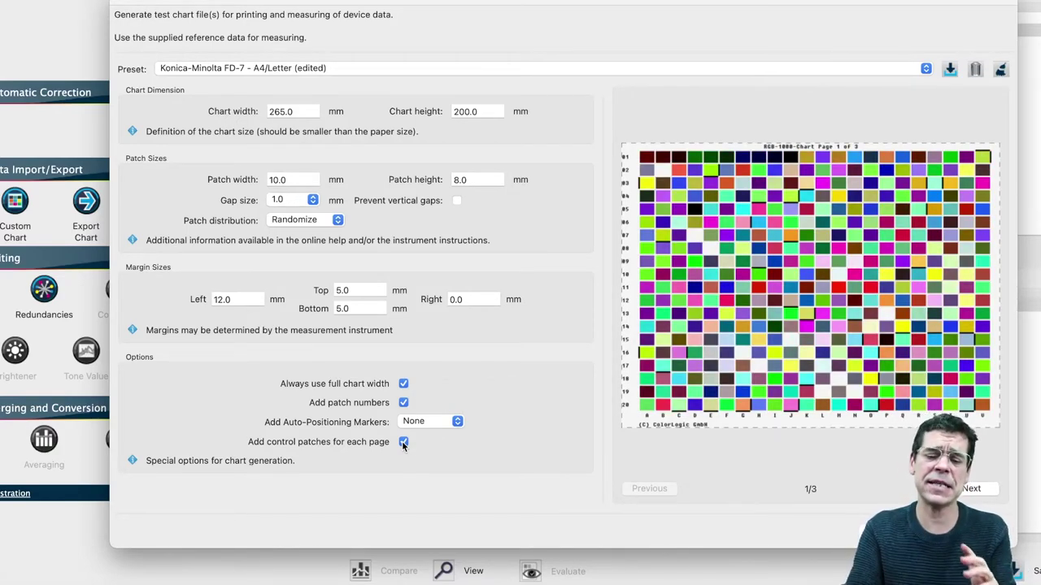
pyautogui.click(963, 488)
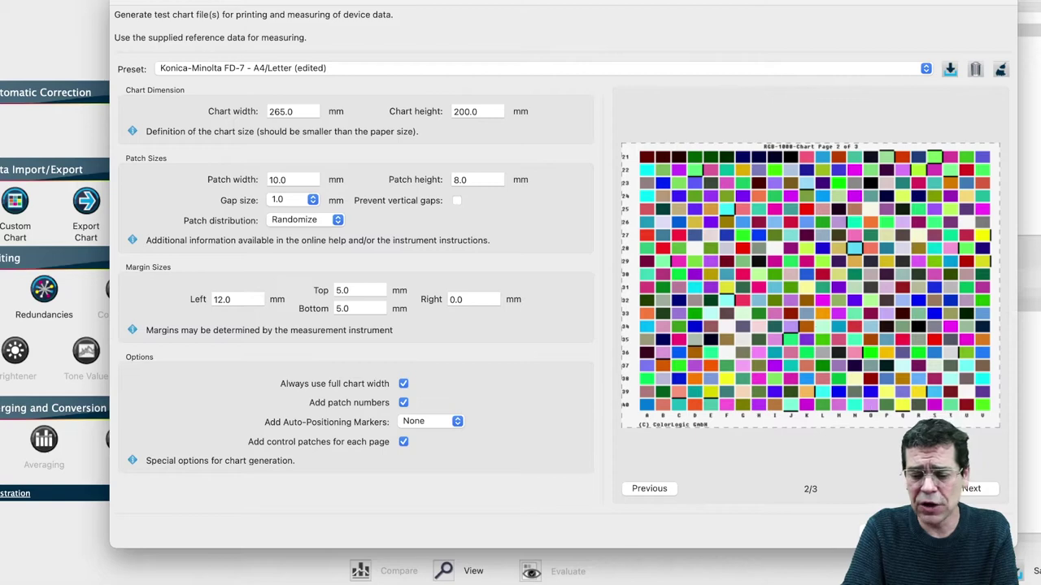
pyautogui.click(968, 489)
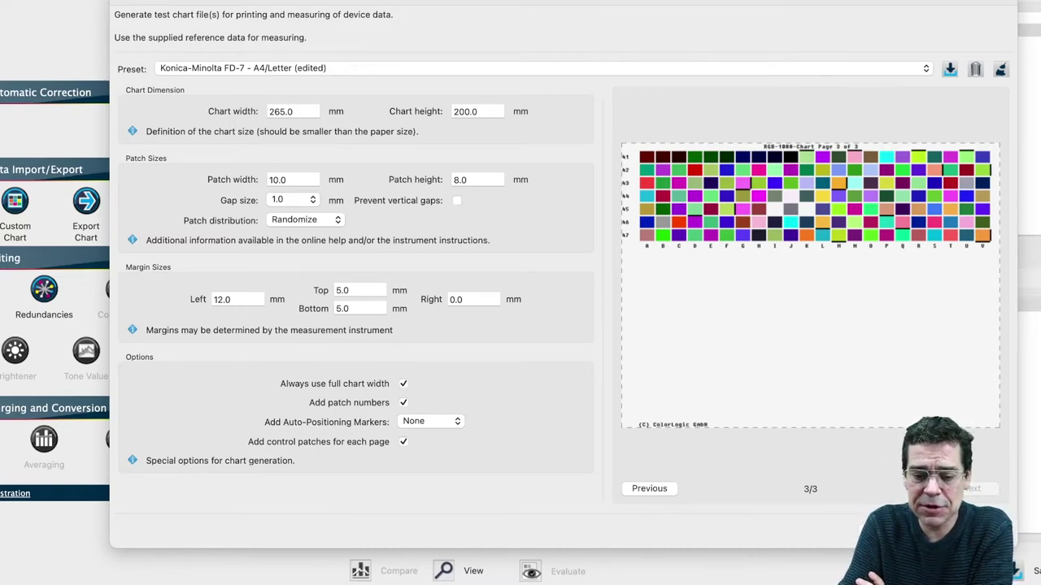
pyautogui.click(817, 293)
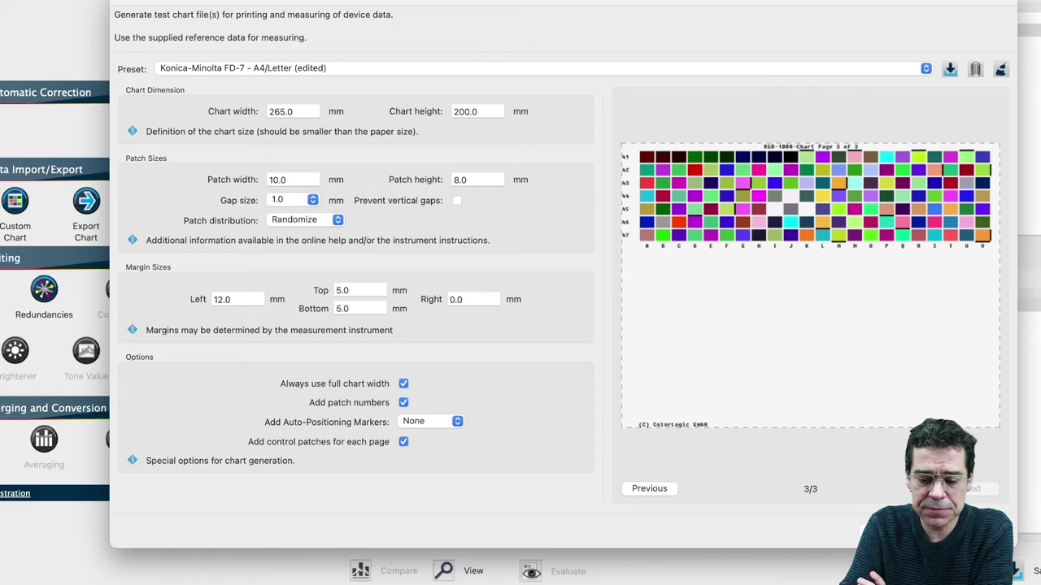
# Start saving the test chart to the Perfil ICC en RGB folder with PDF as the file type.
pyautogui.press('super+s')
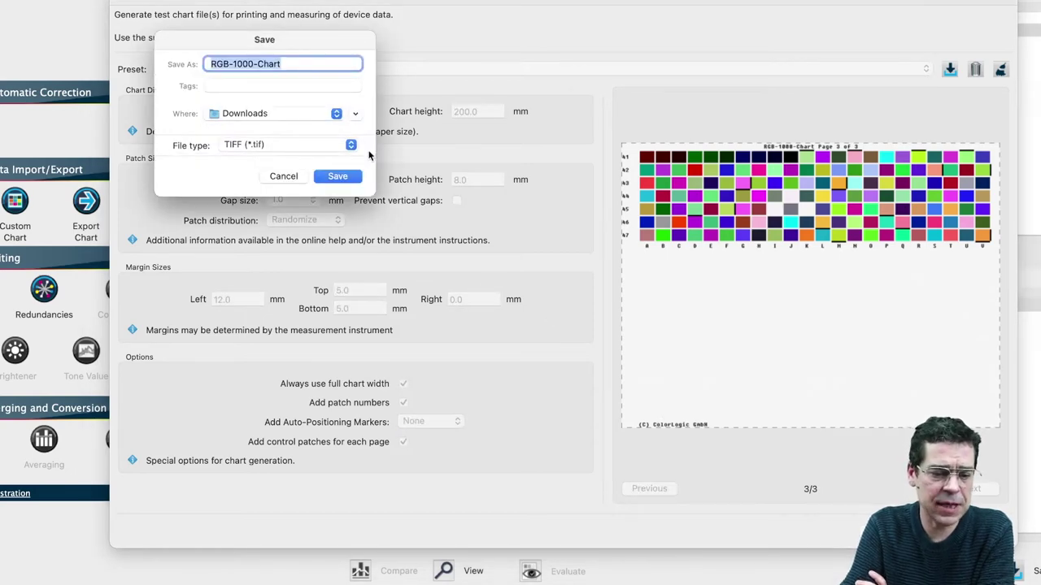
pyautogui.click(355, 114)
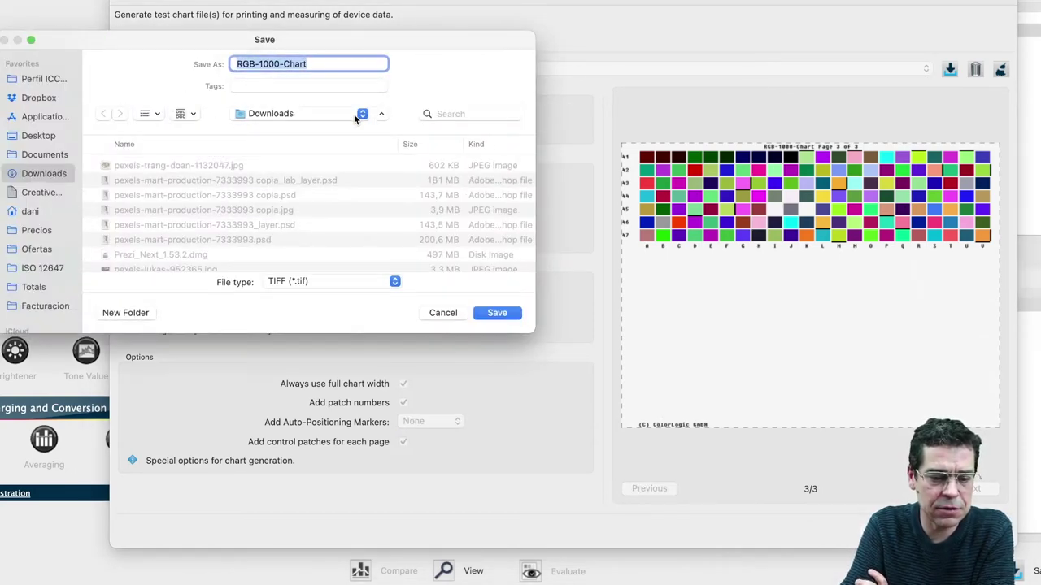
pyautogui.click(56, 79)
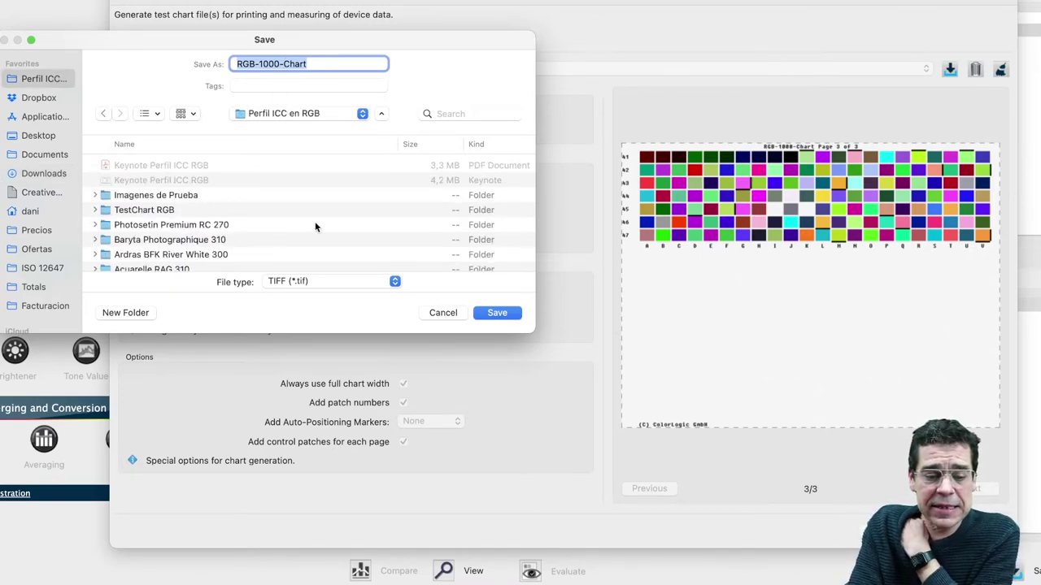
pyautogui.click(320, 279)
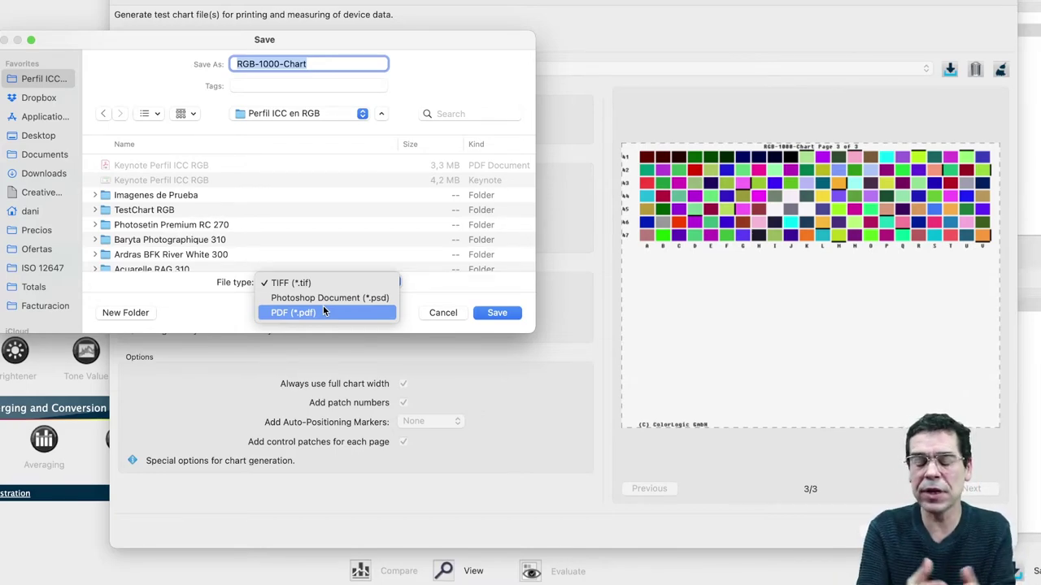
pyautogui.click(323, 312)
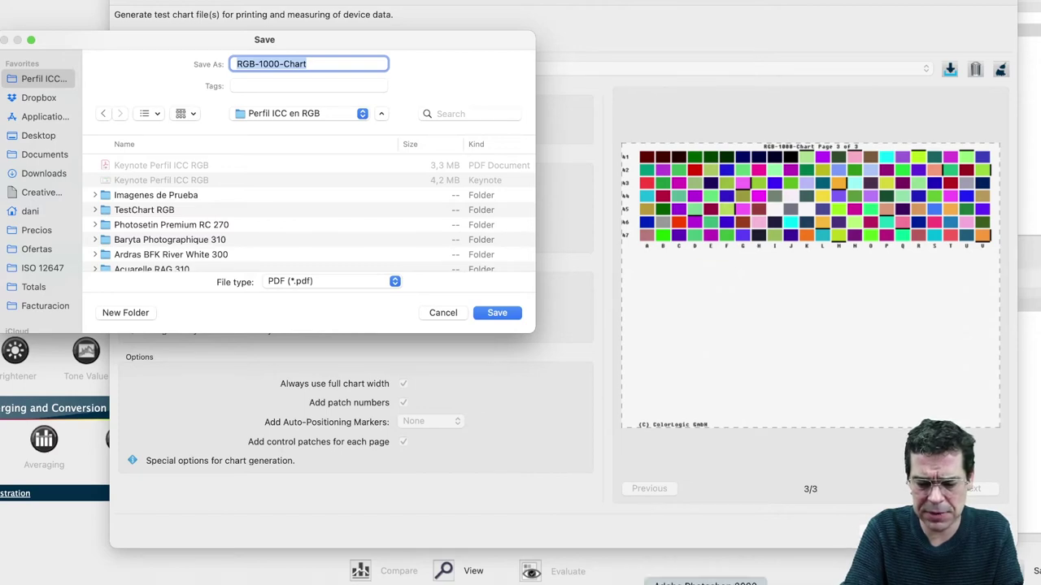
# Switch to Photoshop, examine the colour management choices in the print settings, cancel printing, and close the untitled document without saving.
pyautogui.click(705, 584)
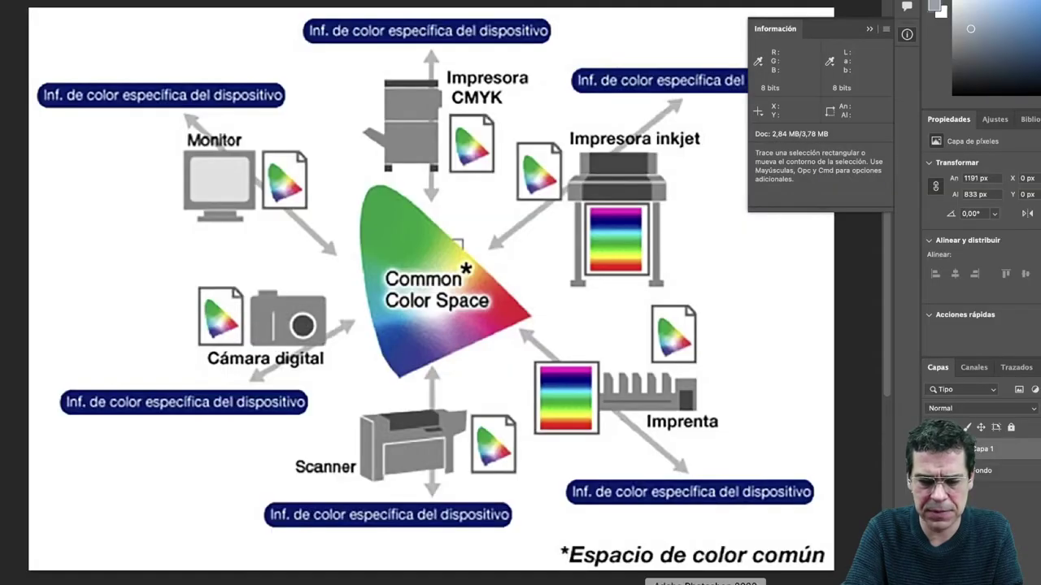
pyautogui.press('super+w')
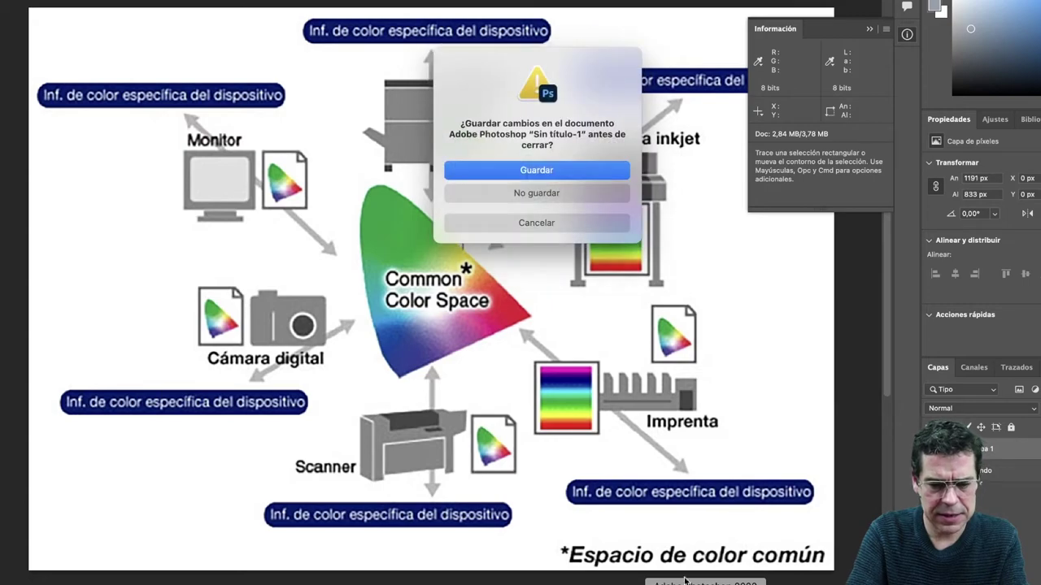
pyautogui.click(558, 221)
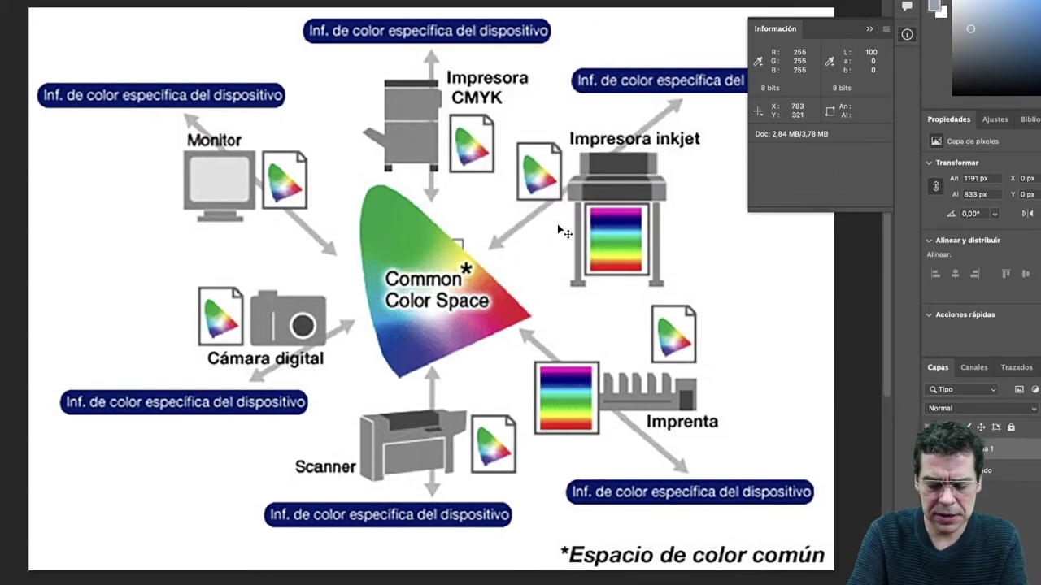
pyautogui.press('super+p')
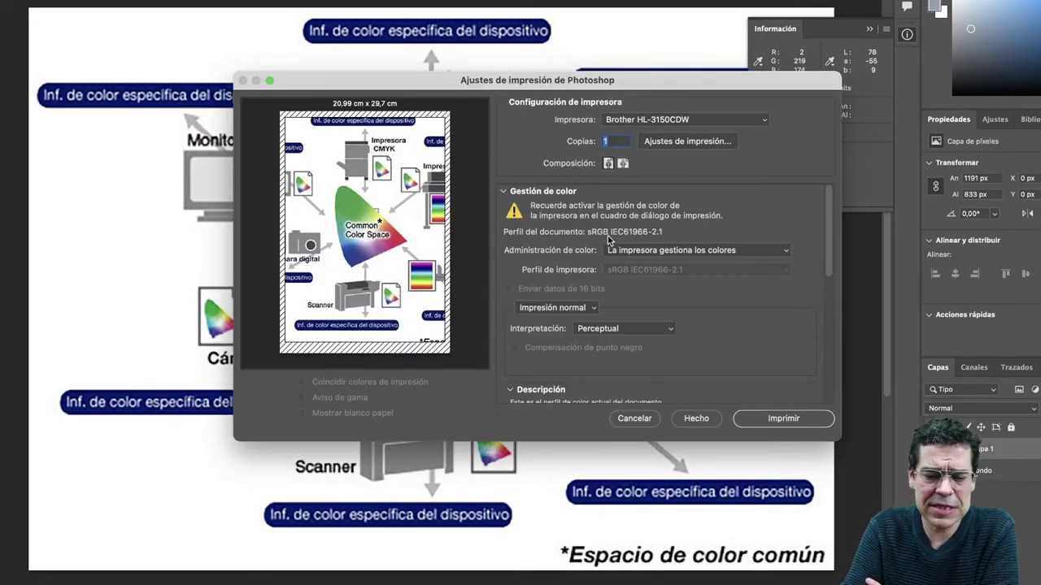
pyautogui.click(648, 252)
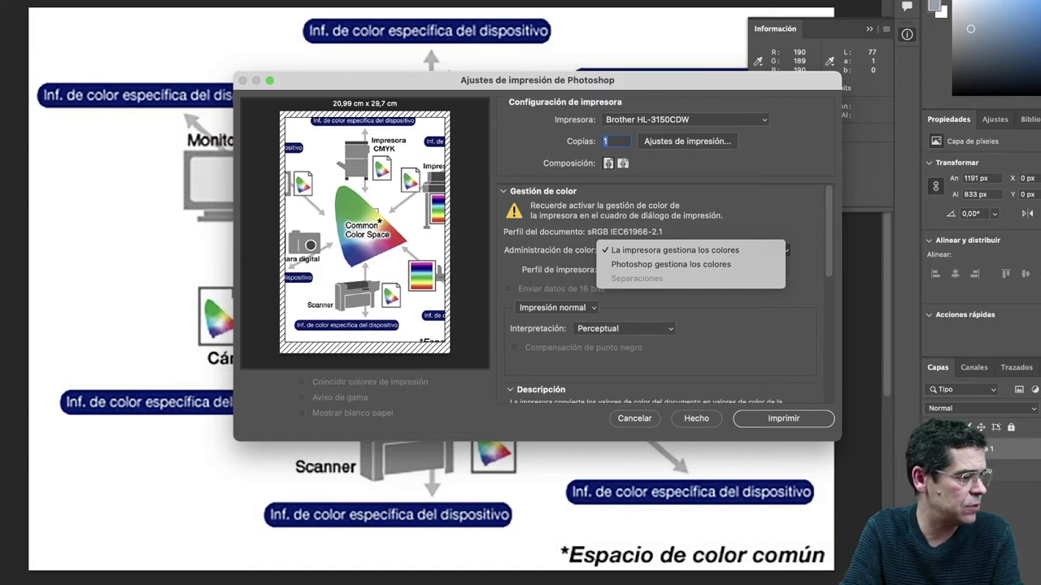
pyautogui.press('super+Tab')
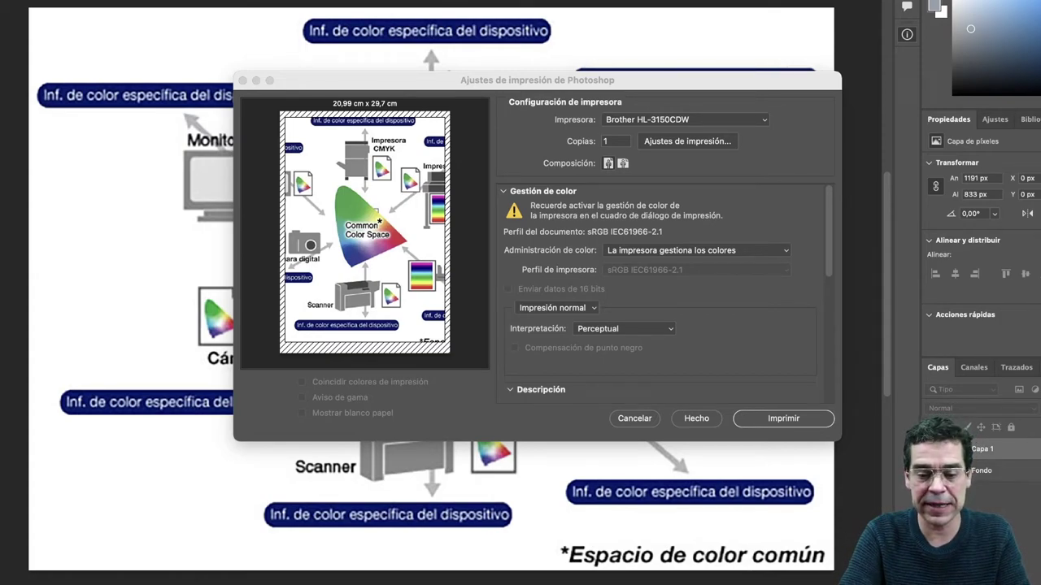
pyautogui.click(639, 420)
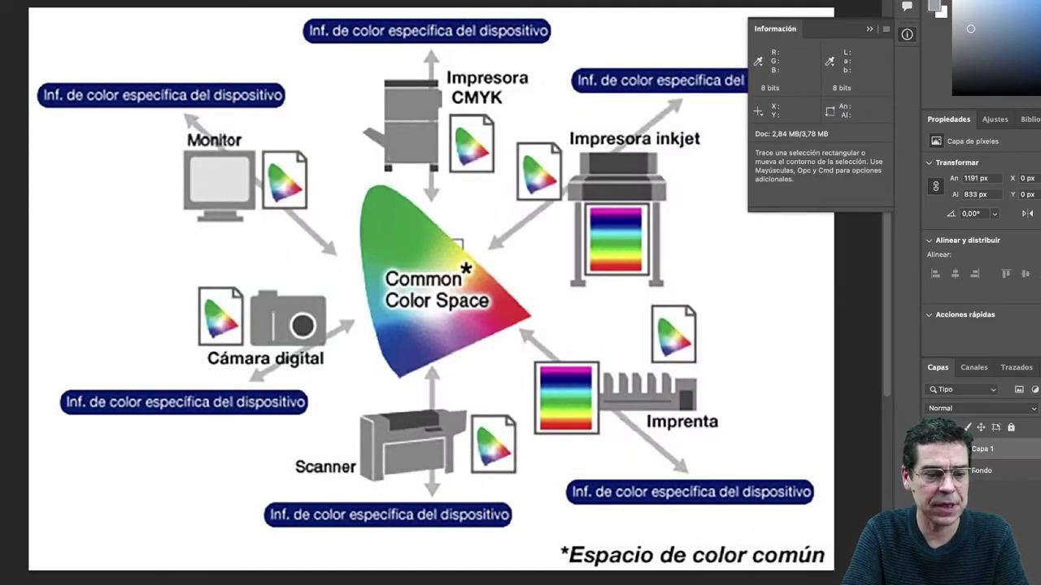
pyautogui.press('super+w')
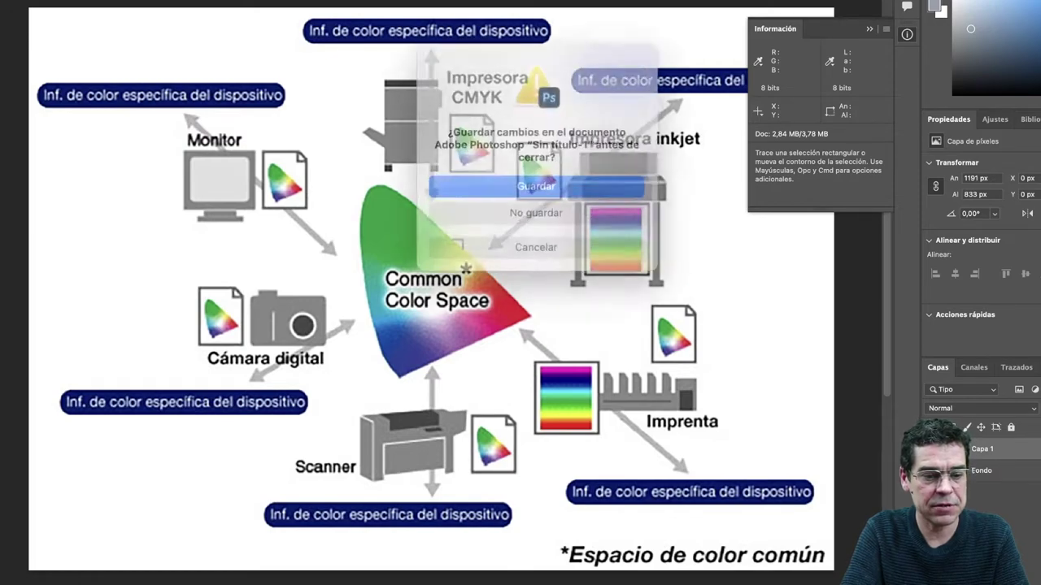
pyautogui.click(478, 209)
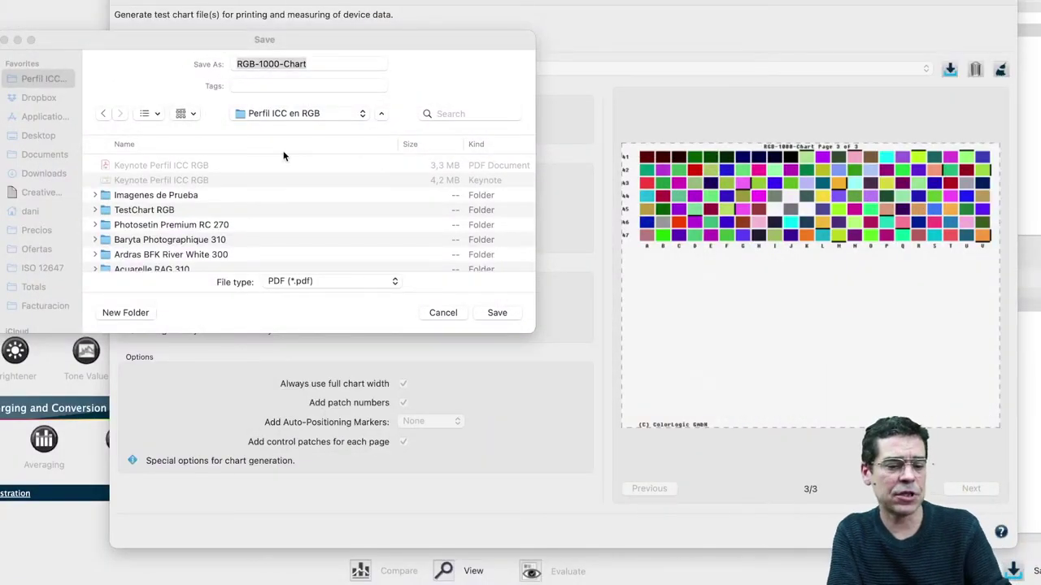
# Name the chart file Prueba Testchart-RGB and save it as a PDF in Perfil ICC en RGB.
pyautogui.click(279, 65)
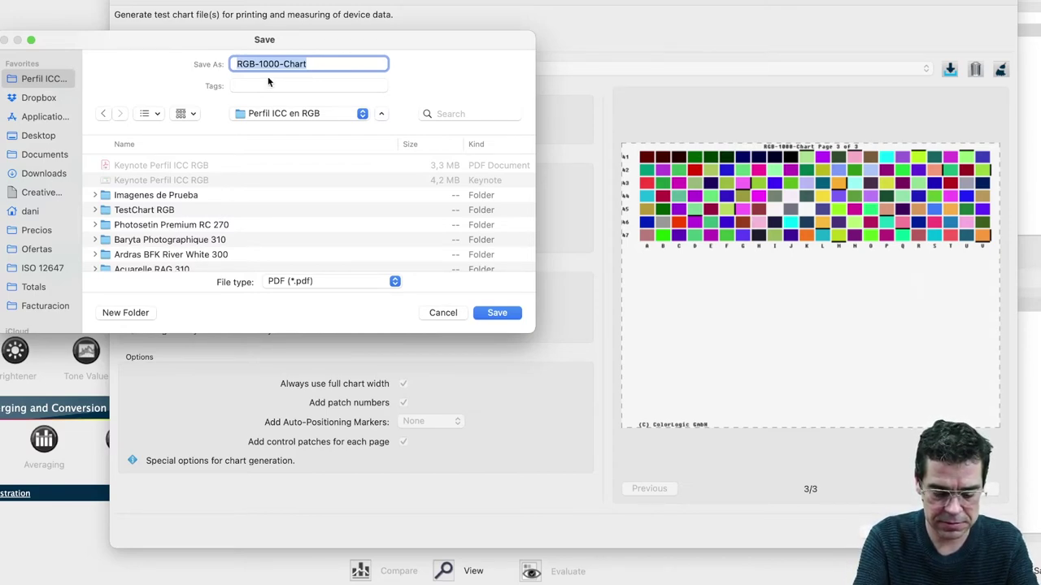
pyautogui.write('Prueba')
pyautogui.press('BackSpace')
pyautogui.press('BackSpace')
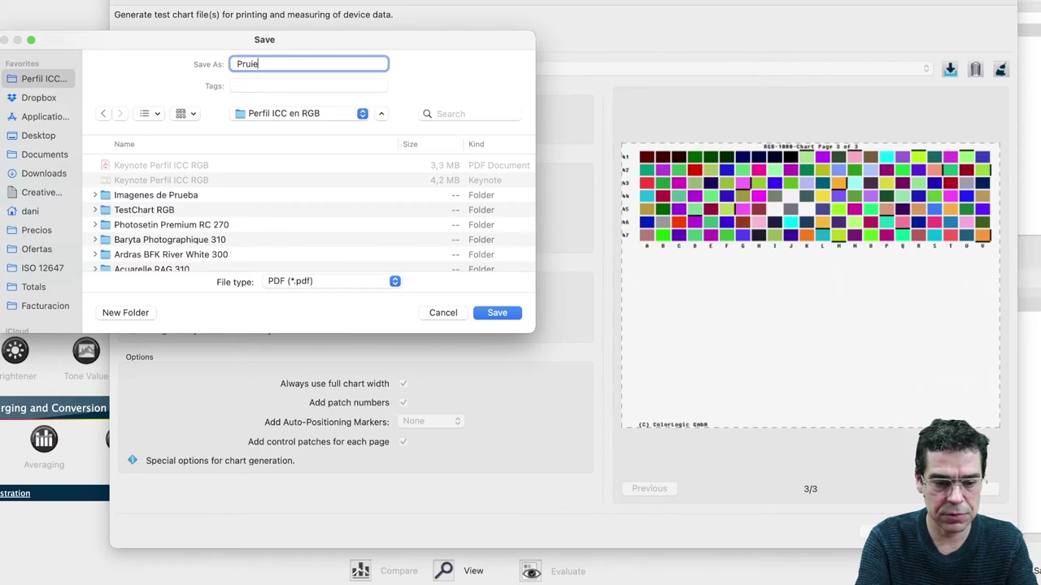
pyautogui.press('BackSpace')
pyautogui.write('eba ')
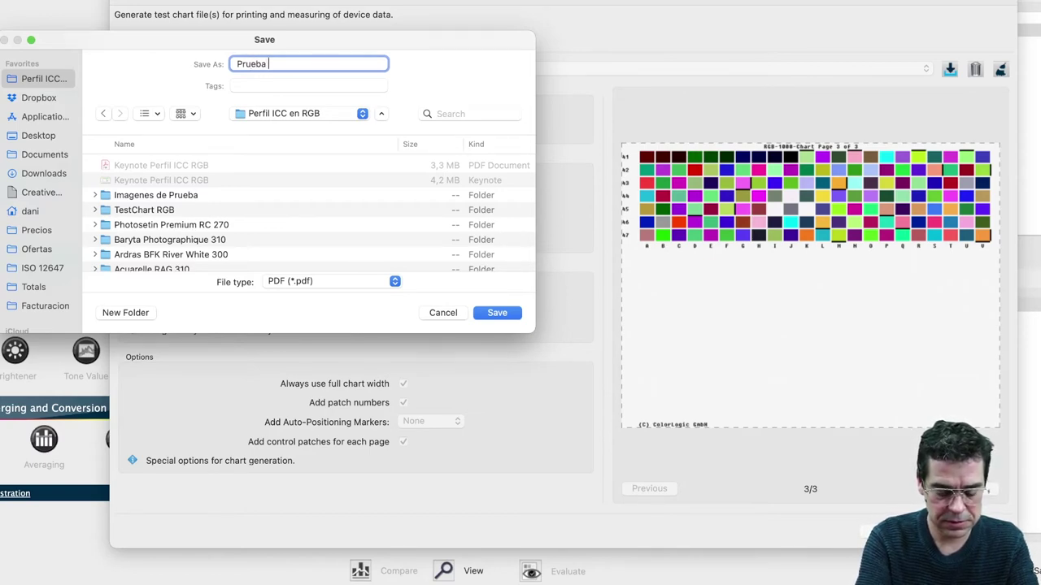
pyautogui.write('Testch')
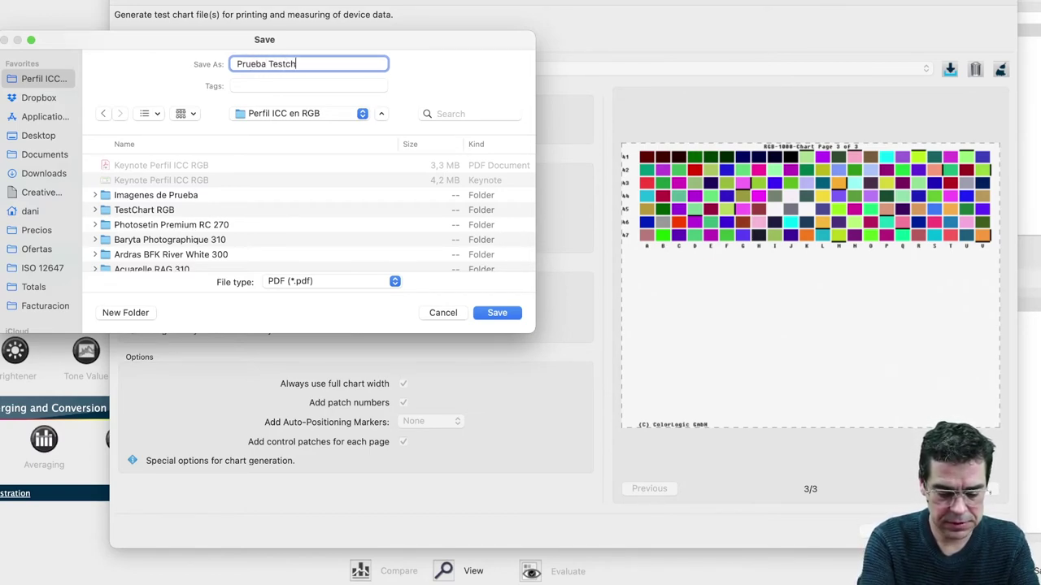
pyautogui.write('art-RGB')
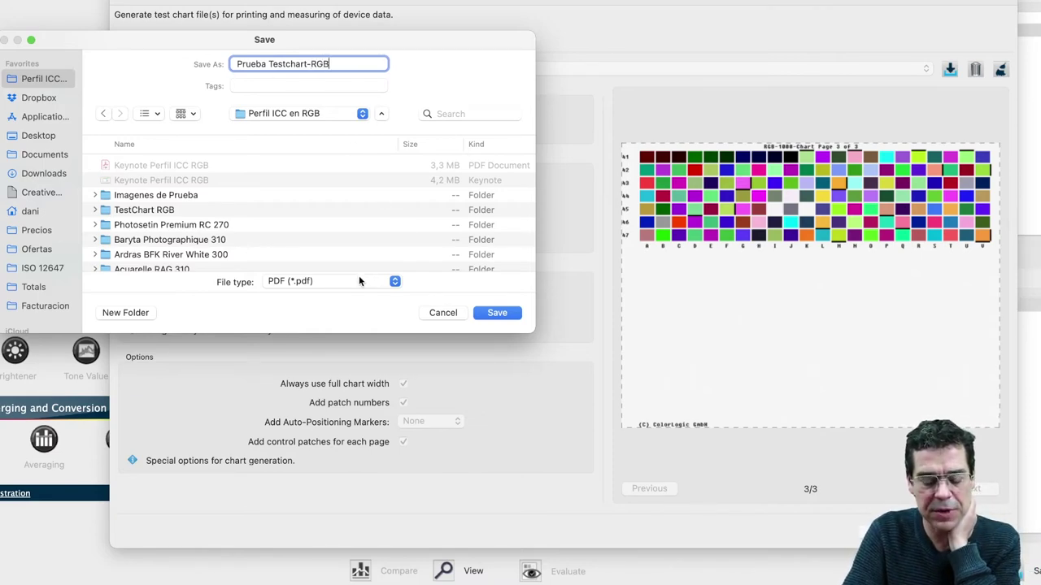
pyautogui.click(497, 315)
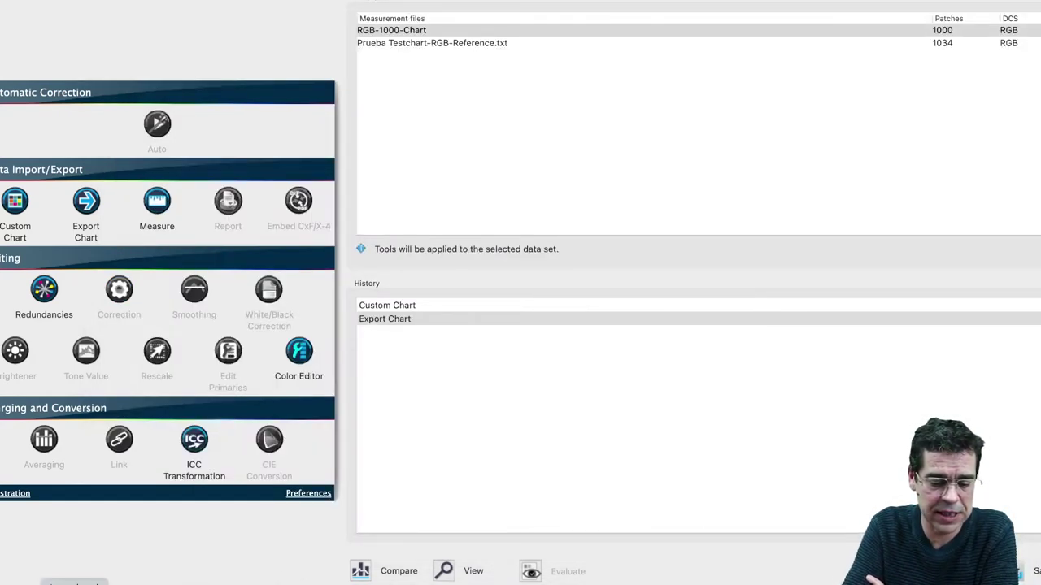
# Switch to Finder, open the exported Prueba Testchart-RGB.pdf, and view its second page.
pyautogui.press('super+Tab')
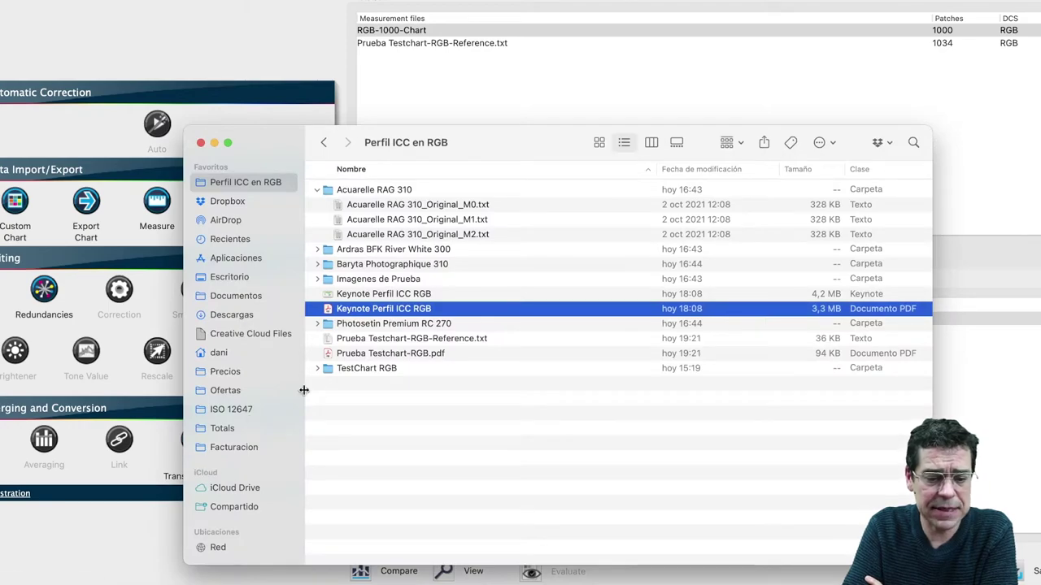
pyautogui.click(398, 353)
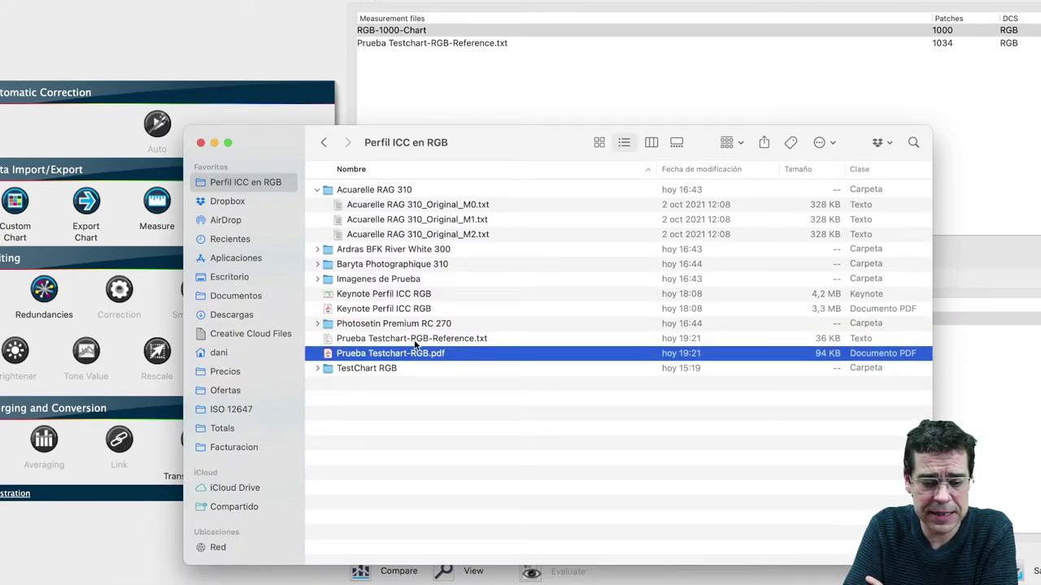
pyautogui.click(415, 343)
pyautogui.doubleClick(413, 353)
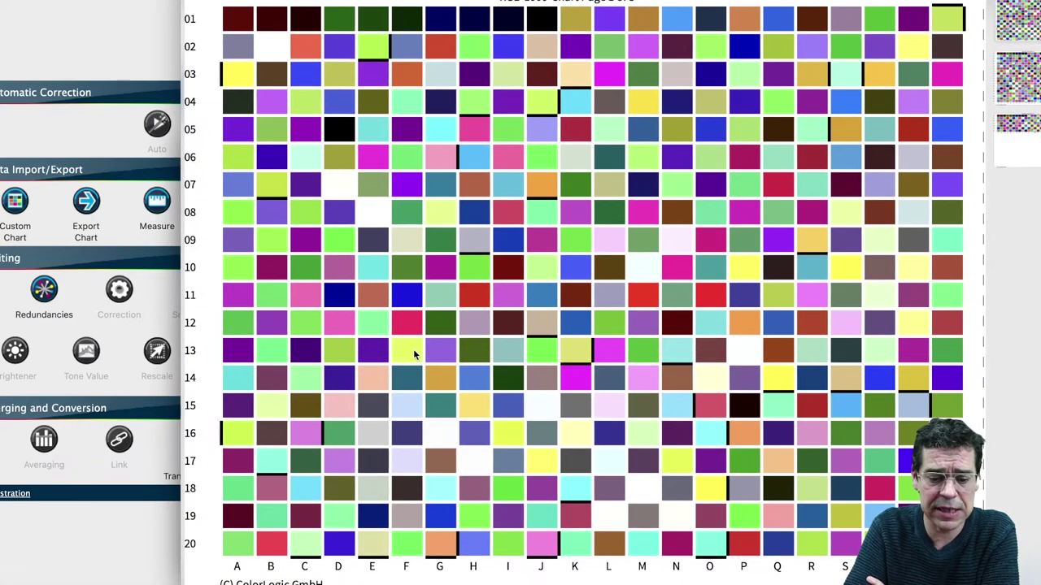
pyautogui.click(1018, 96)
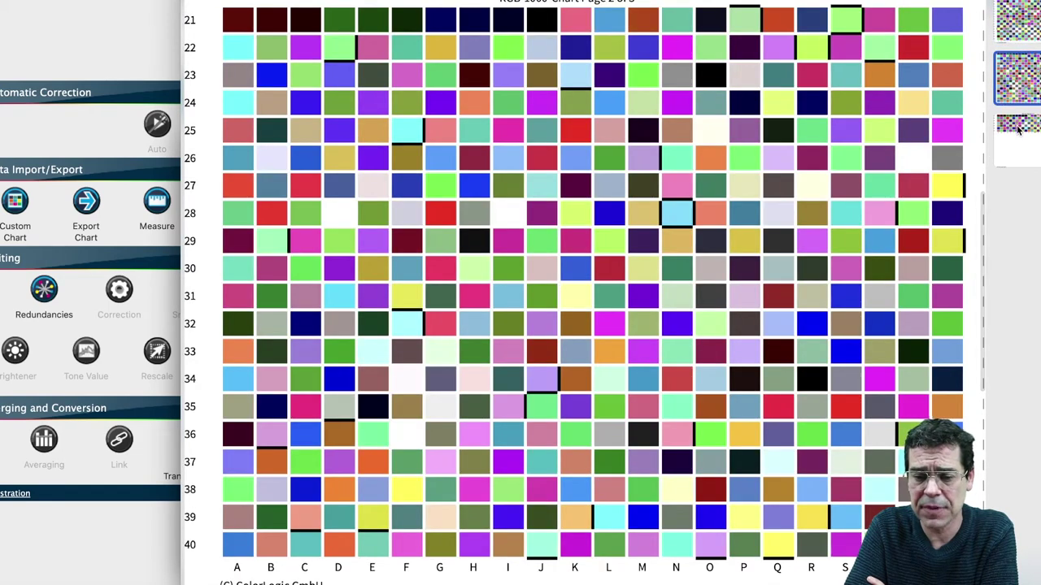
# View the third page of Prueba Testchart-RGB.pdf and close the document.
pyautogui.click(1018, 130)
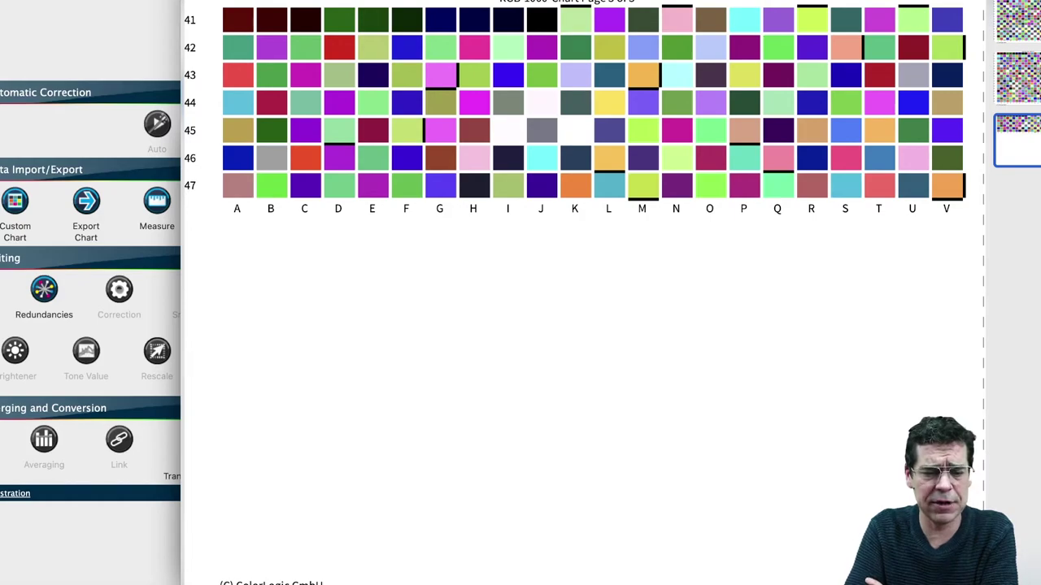
pyautogui.press('super+w')
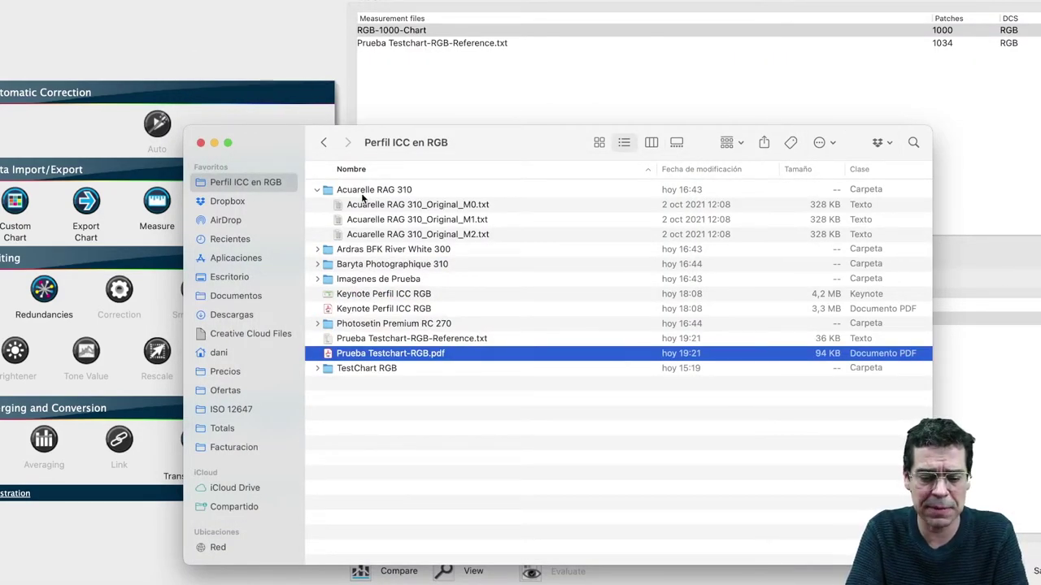
# Preview Prueba Testchart-RGB-Reference.txt, examine its header and the patch list with control patches and RGB values, and close the preview.
pyautogui.click(367, 340)
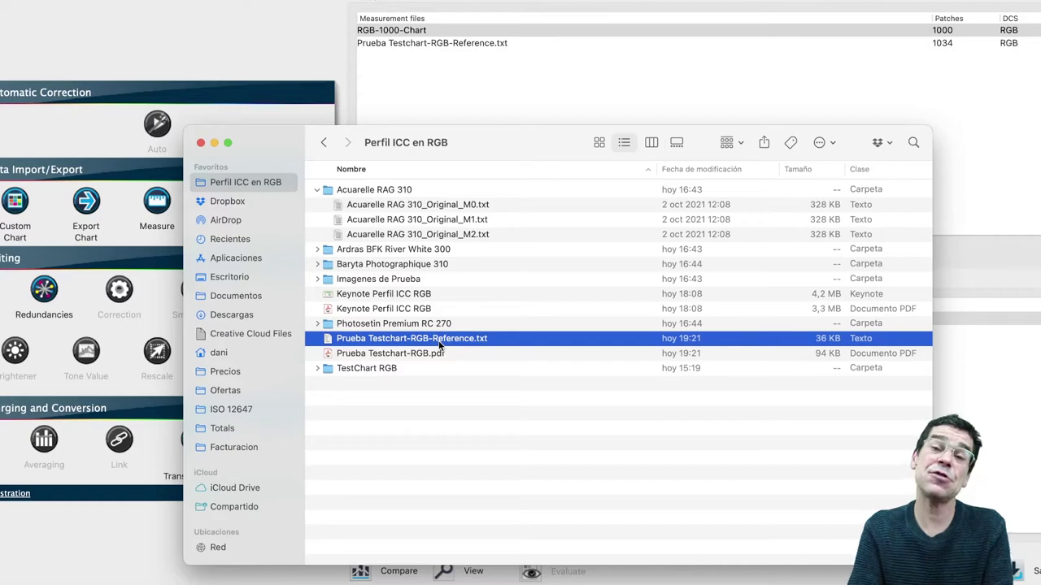
pyautogui.press('space')
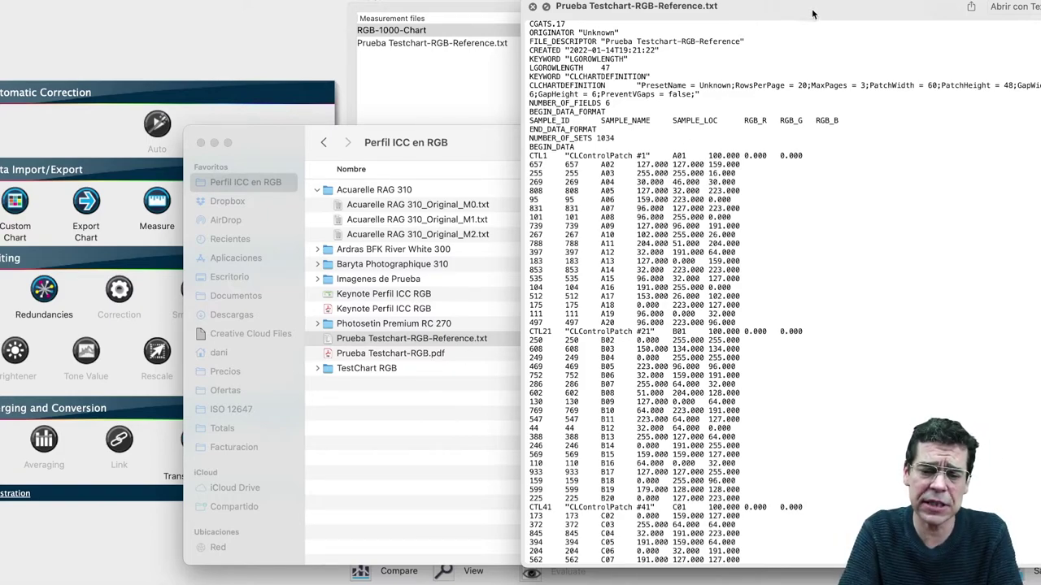
pyautogui.moveTo(814, 13); pyautogui.dragTo(492, 9)
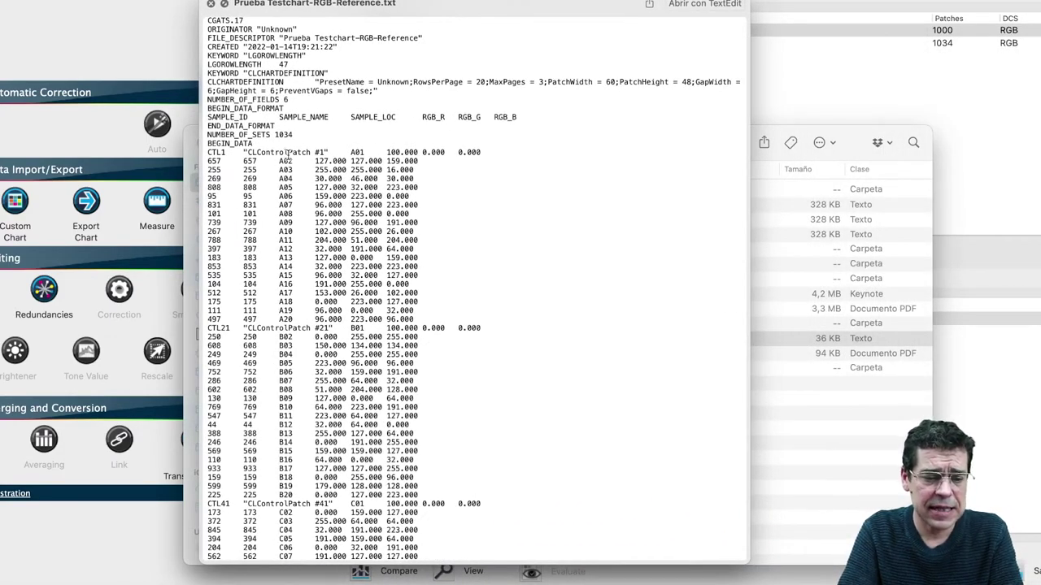
pyautogui.scroll(-10, 325, 275)
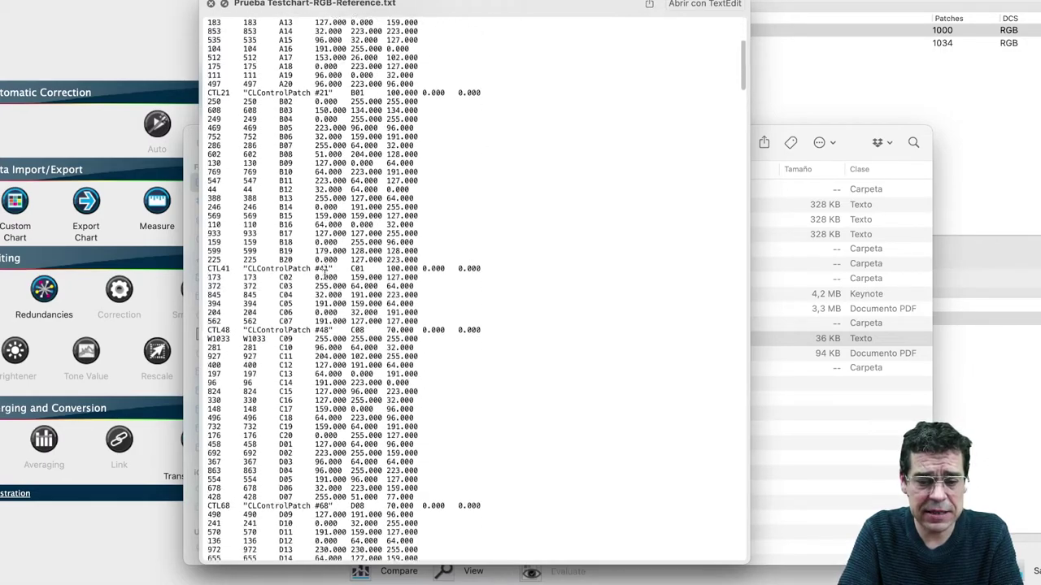
pyautogui.scroll(-5, 324, 279)
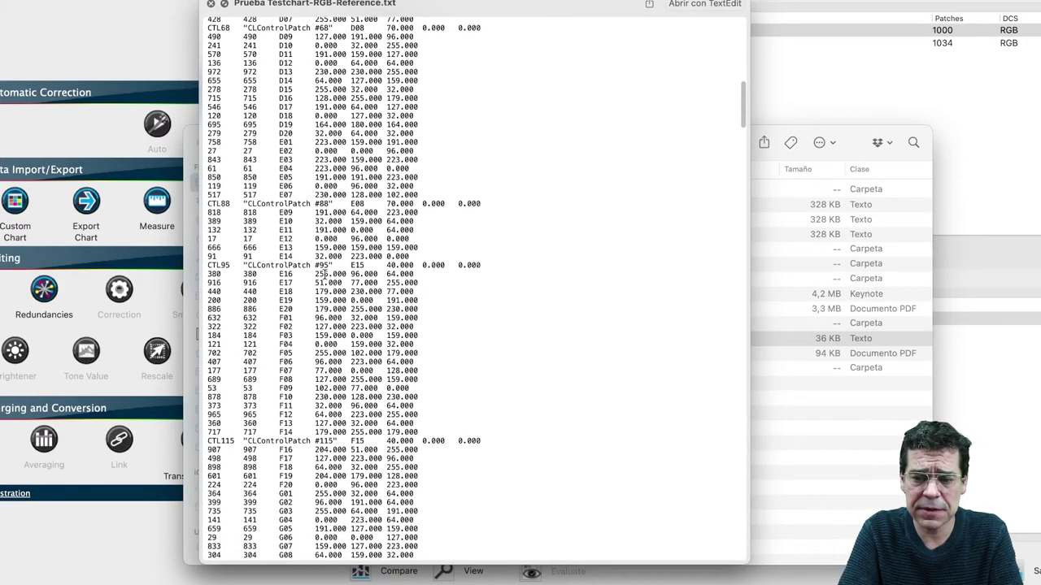
pyautogui.scroll(10, 324, 275)
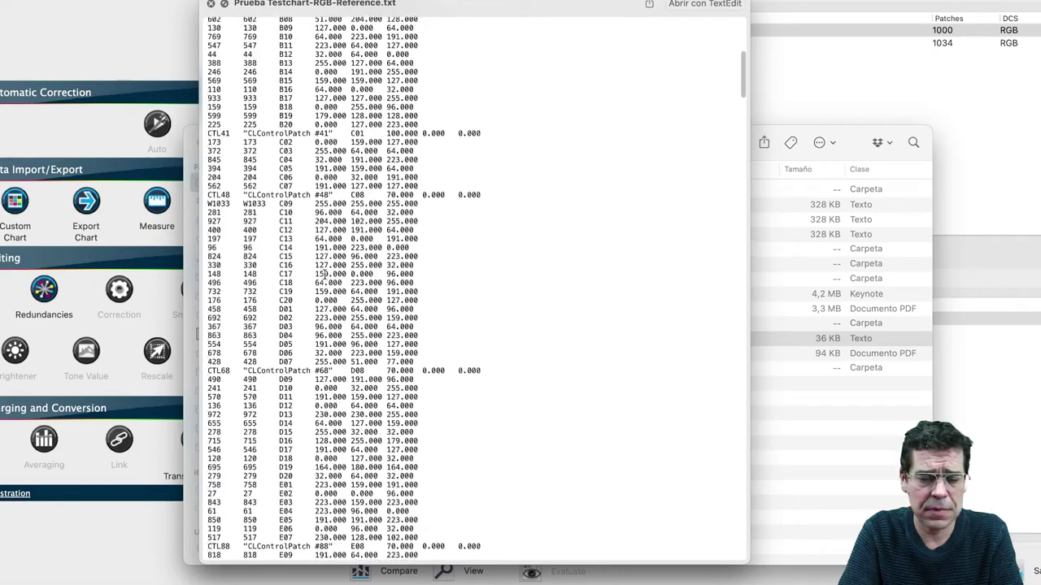
pyautogui.scroll(5, 324, 275)
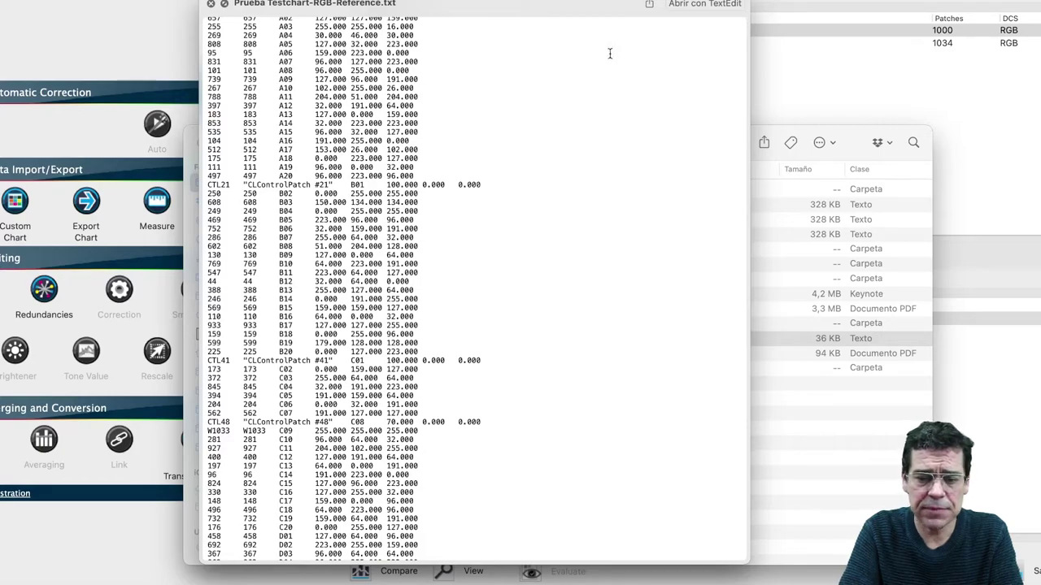
pyautogui.scroll(5, 522, 122)
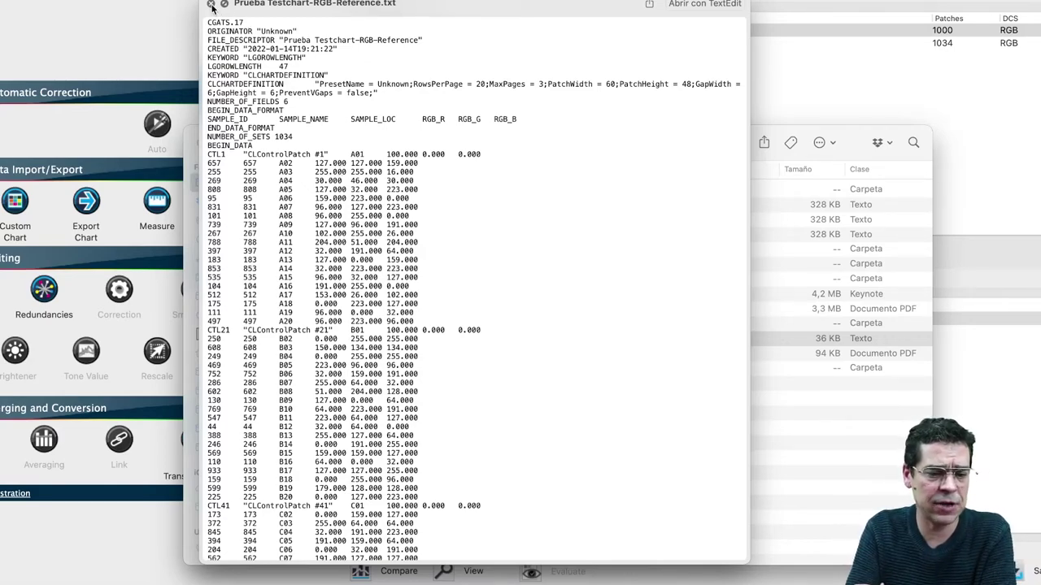
pyautogui.click(212, 5)
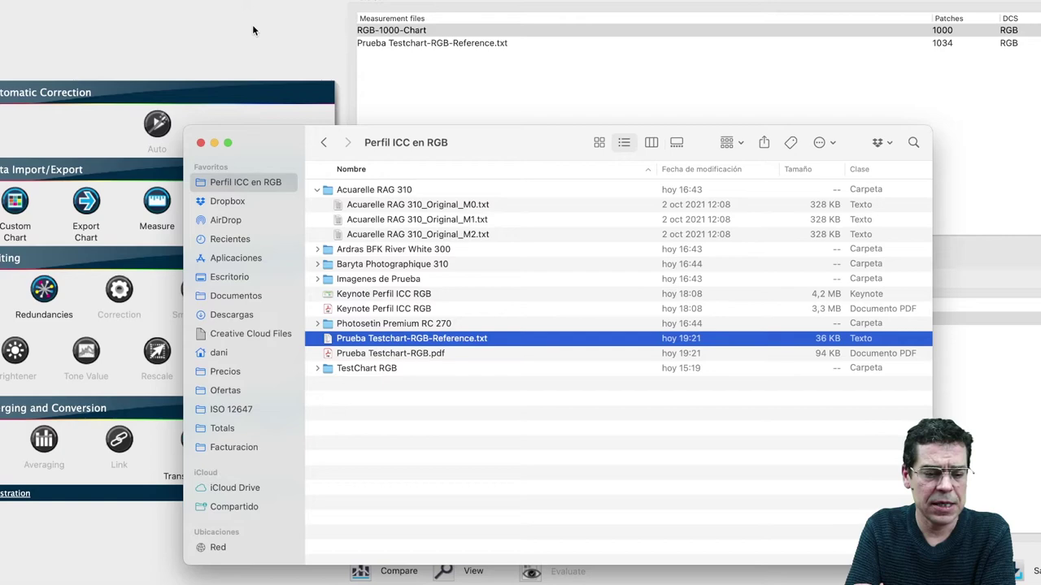
# Switch to ColorAnt, inspect the RGB-1000-Chart patches in the 2D view, and close the viewer.
pyautogui.click(252, 30)
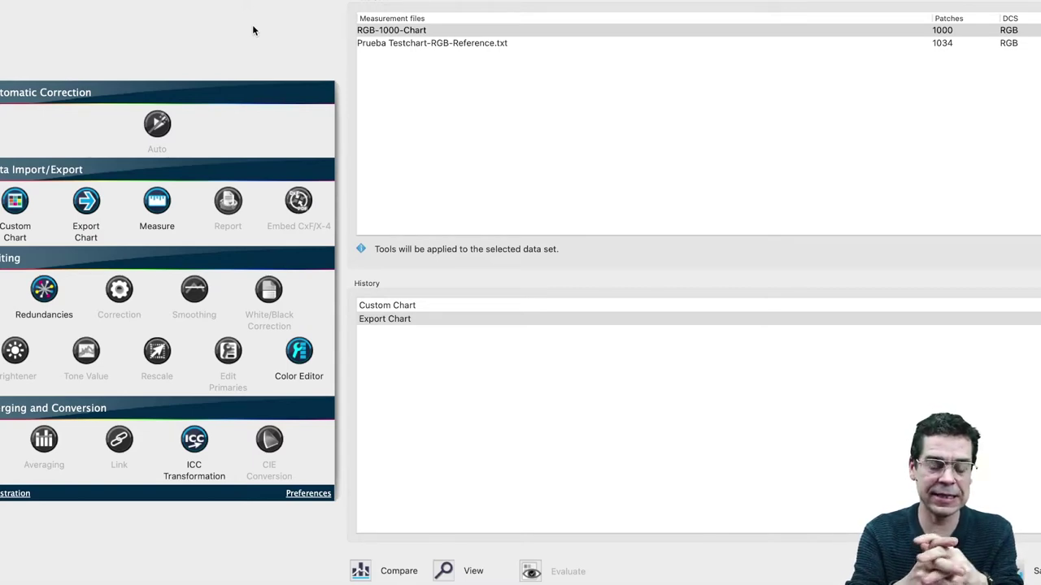
pyautogui.click(397, 34)
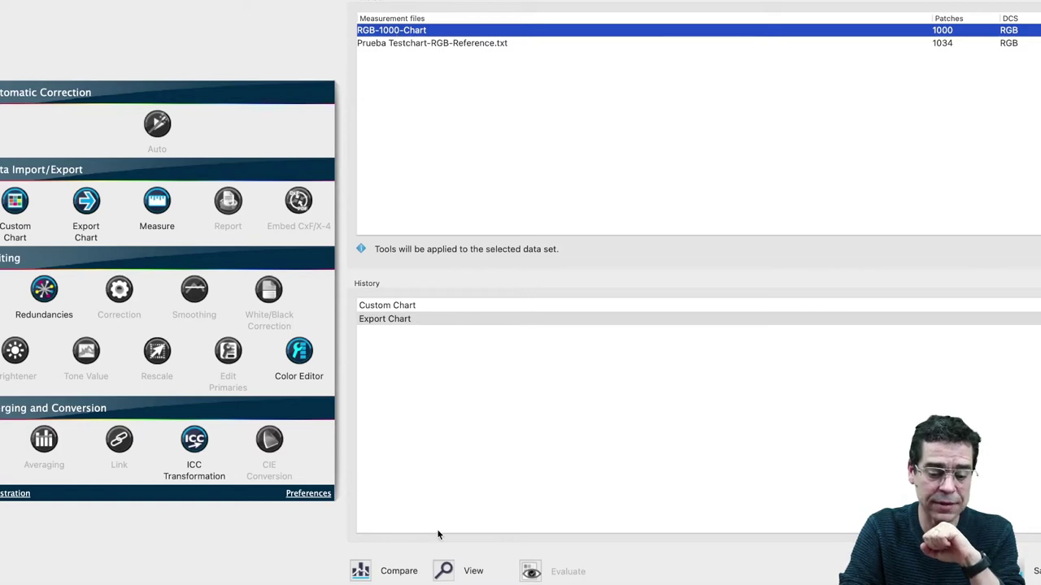
pyautogui.click(443, 571)
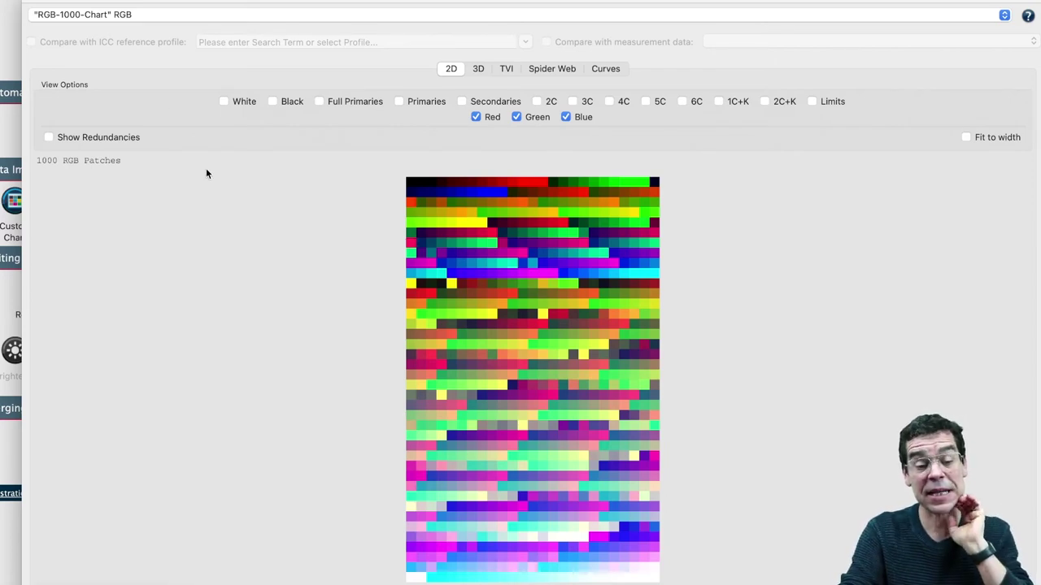
pyautogui.click(32, 2)
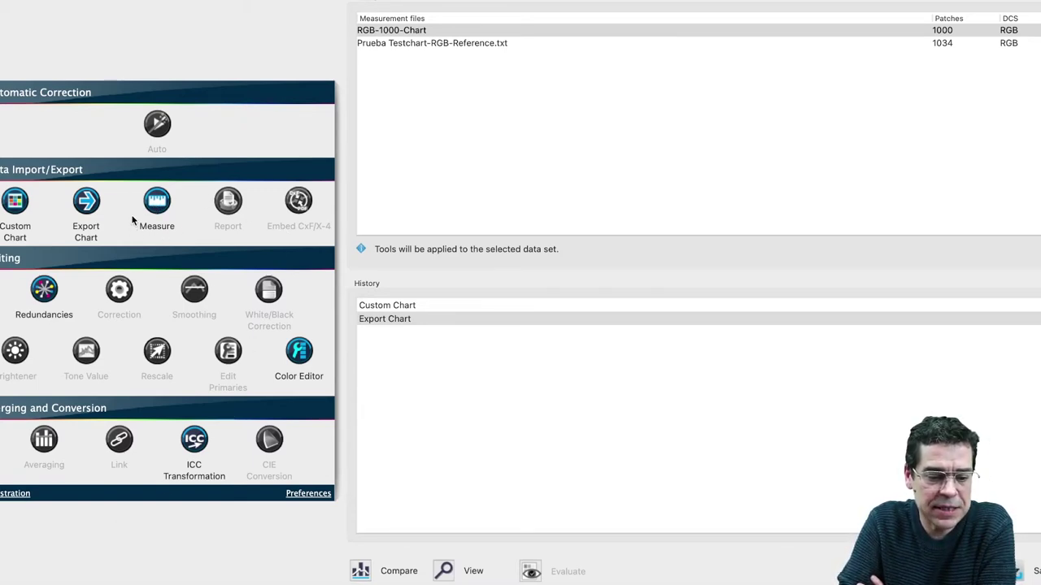
# Open the Measure Tool with RGB-1000-Chart as reference, enlarge its window, and connect to Virtual Device (spectral).
pyautogui.click(157, 202)
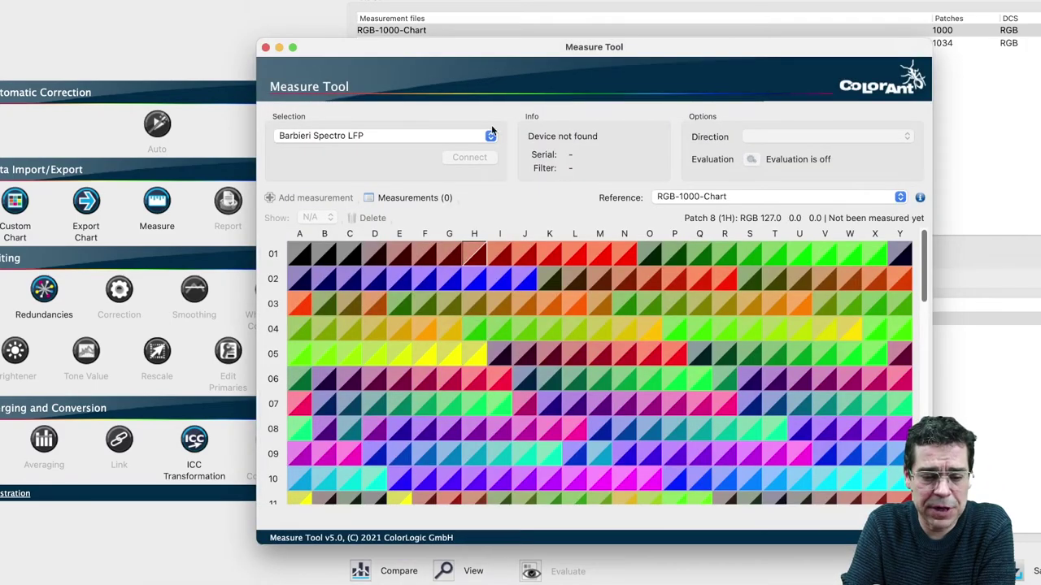
pyautogui.moveTo(520, 46); pyautogui.dragTo(328, 0)
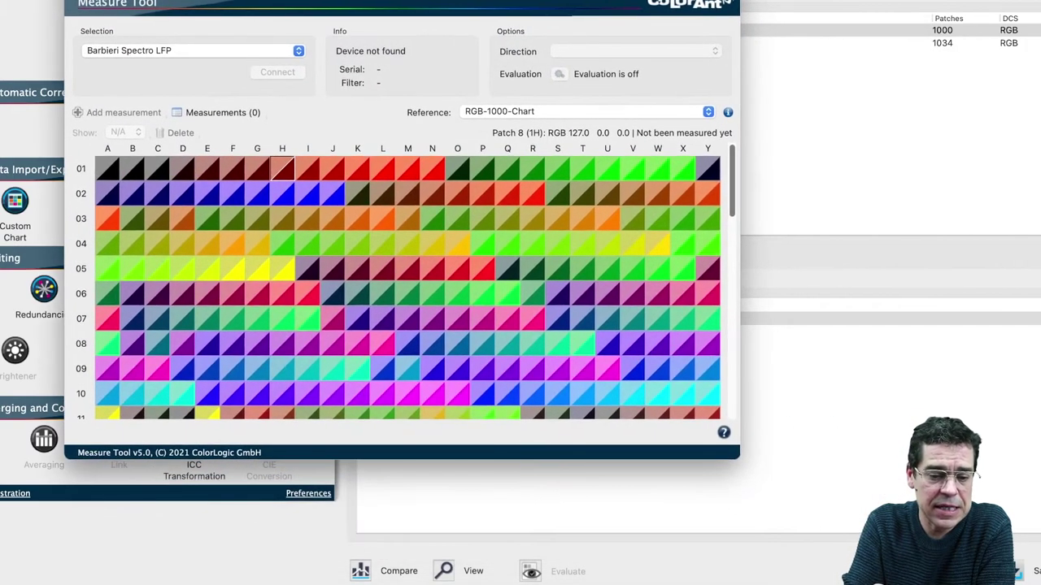
pyautogui.moveTo(734, 452); pyautogui.dragTo(997, 565)
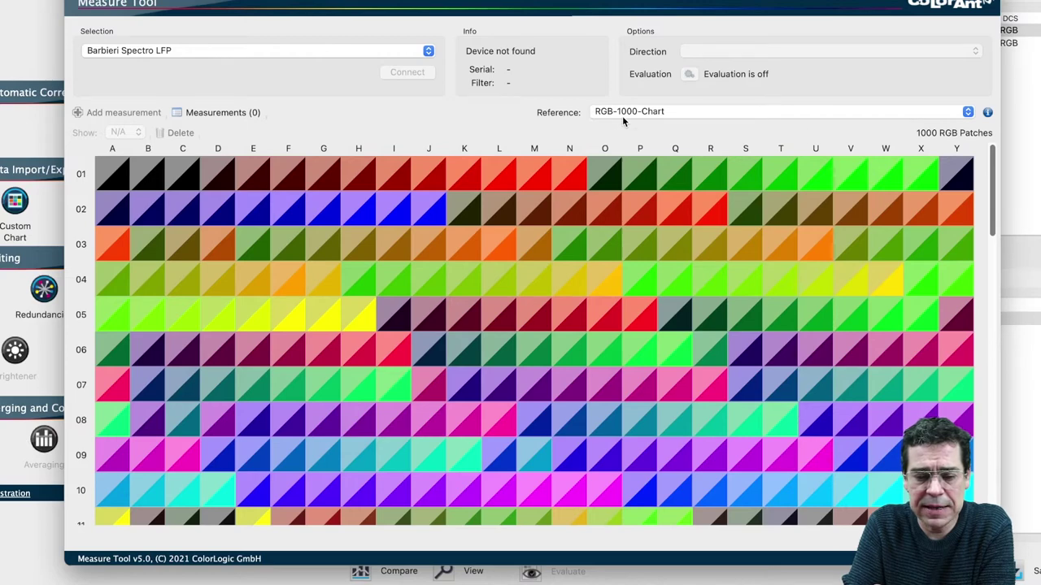
pyautogui.click(399, 54)
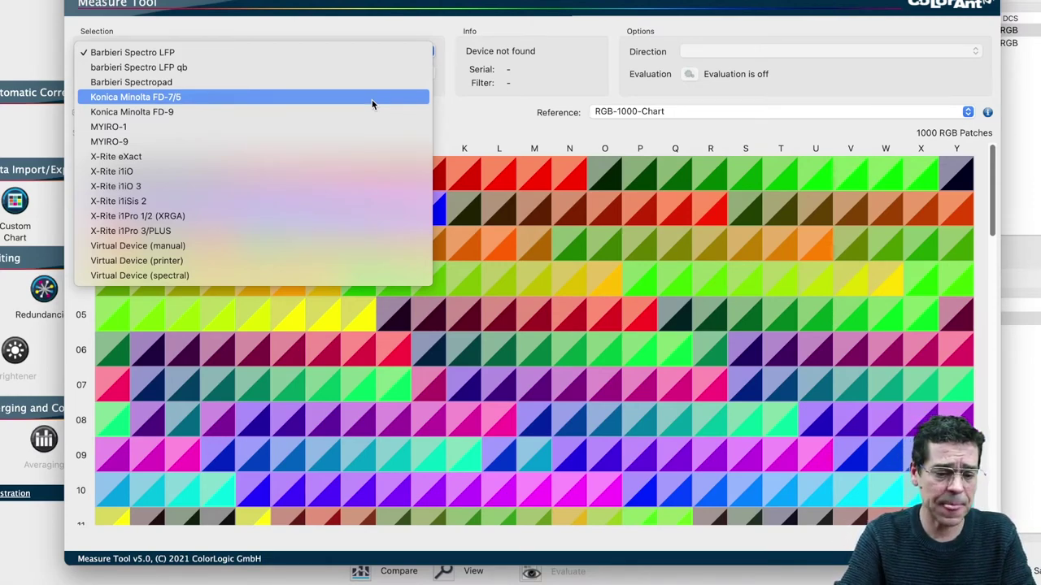
pyautogui.click(289, 275)
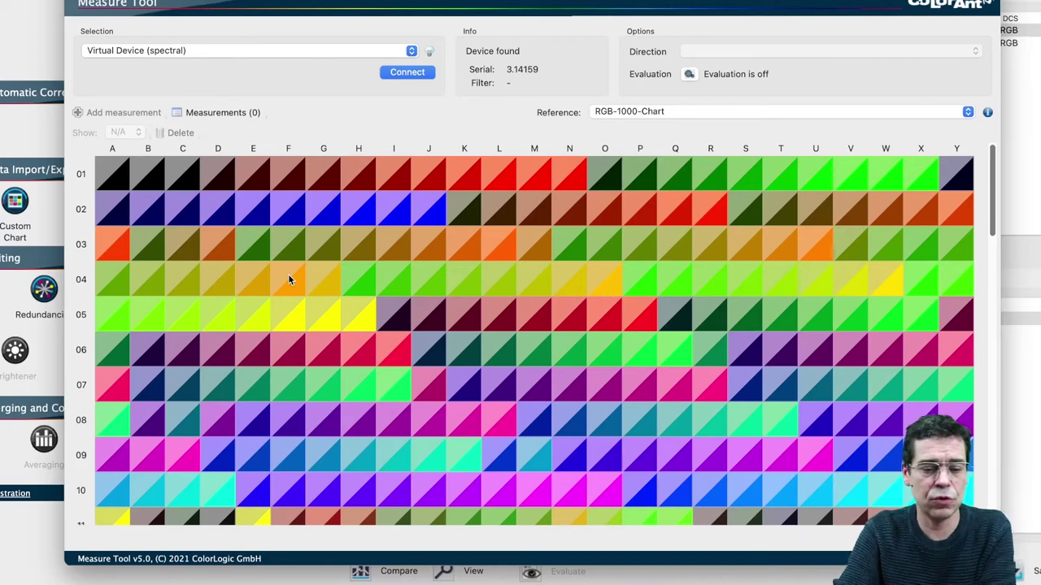
pyautogui.click(405, 72)
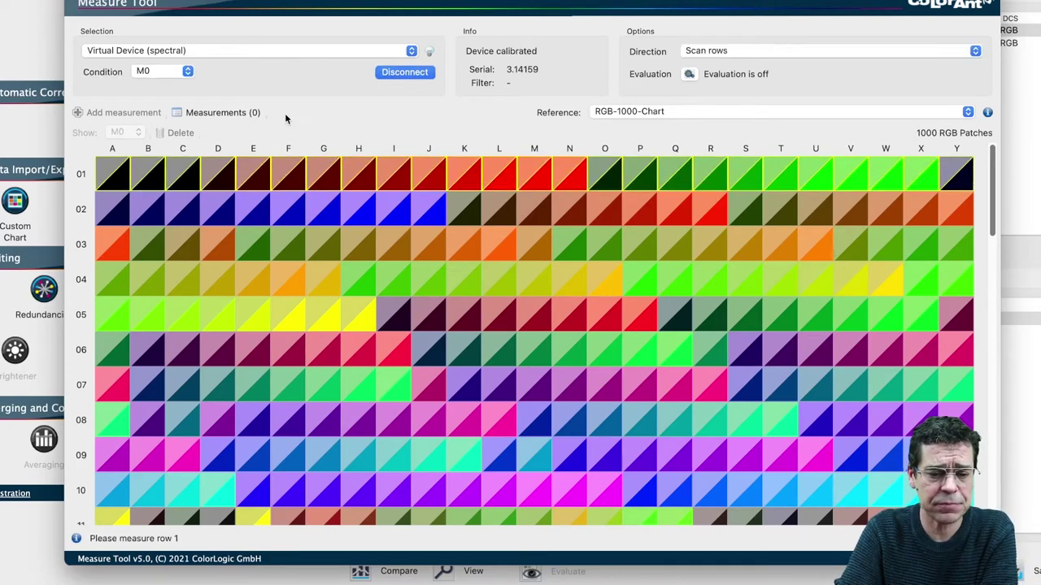
# Measure the whole RGB-1000-Chart with the virtual device in condition M0 and transfer the measurement to the measurement files list.
pyautogui.click(117, 168)
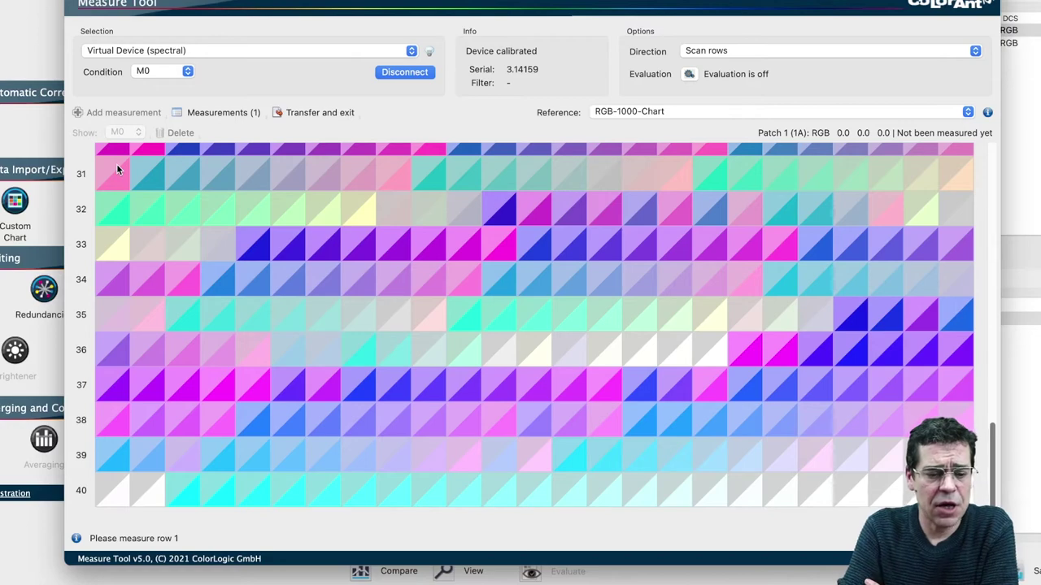
pyautogui.click(234, 115)
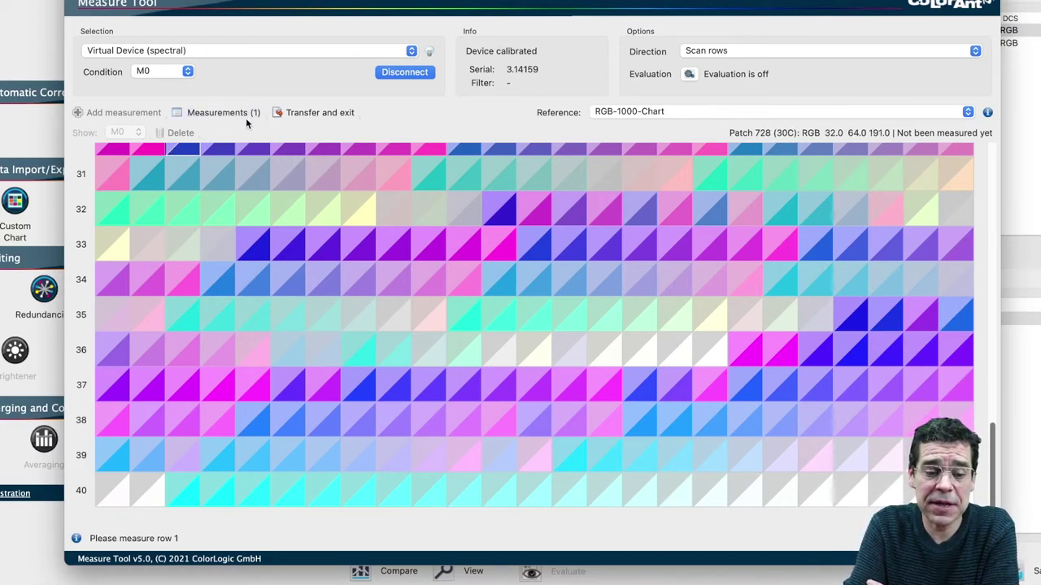
pyautogui.click(298, 115)
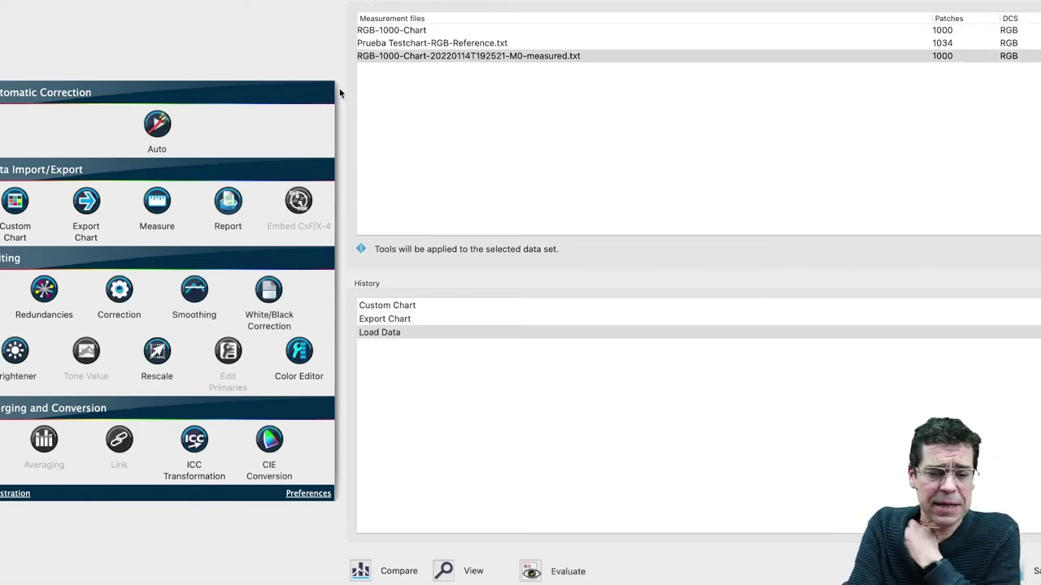
# View the patches of the M0 measured data set and those of the original RGB-1000-Chart, closing the viewer each time.
pyautogui.click(414, 56)
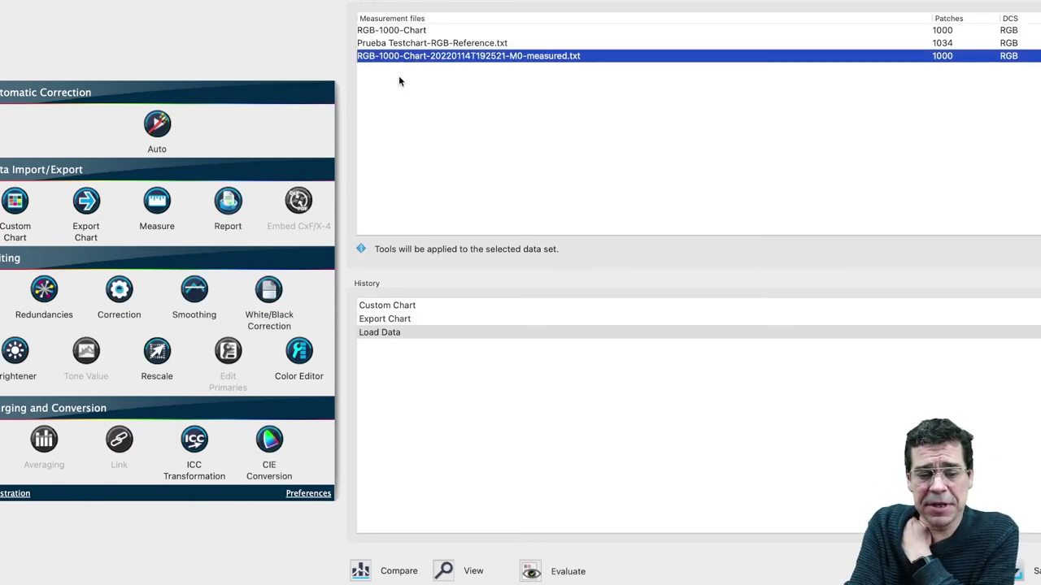
pyautogui.click(445, 571)
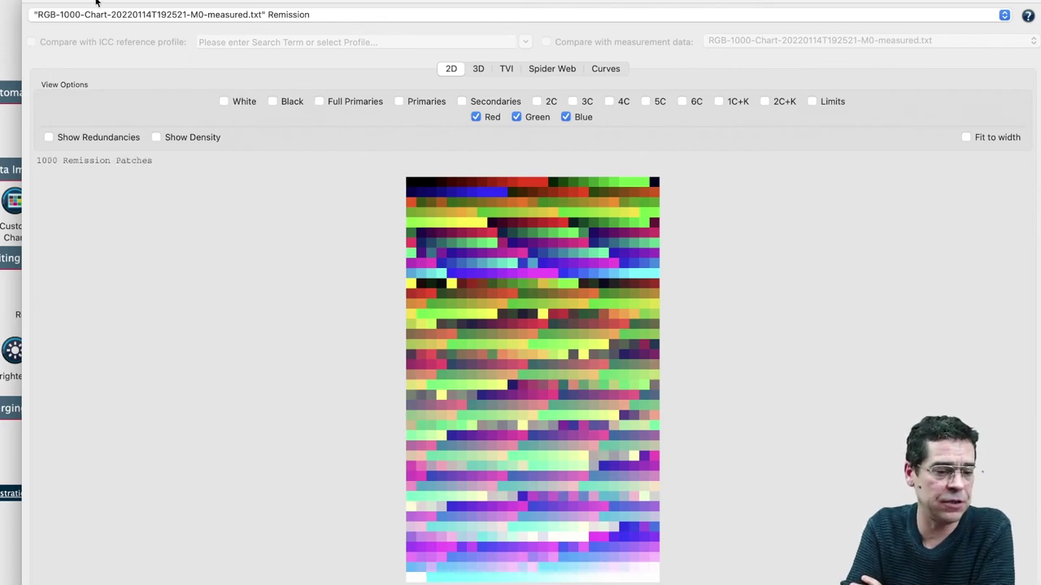
pyautogui.click(32, 3)
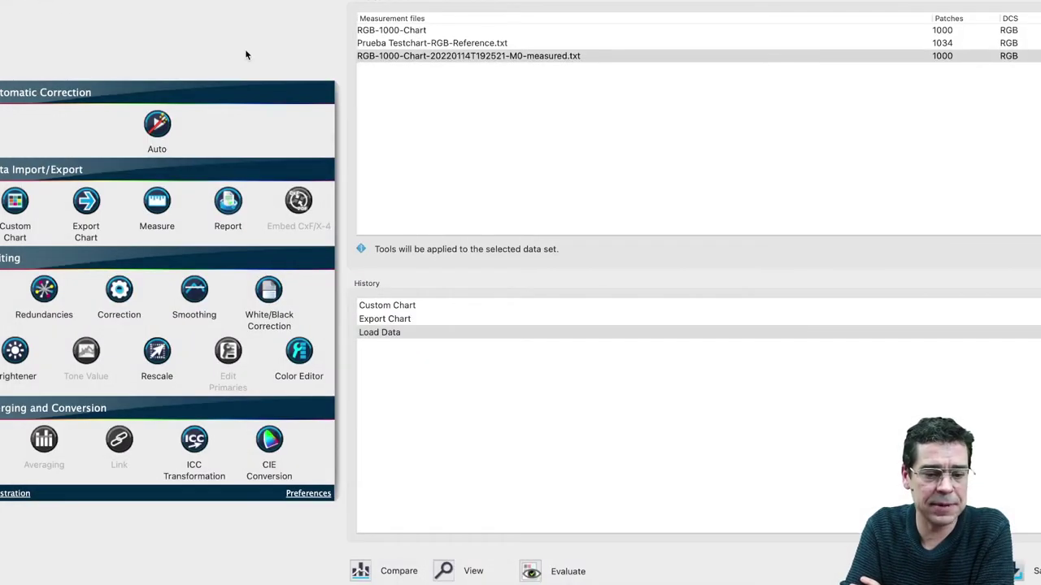
pyautogui.click(395, 31)
pyautogui.click(439, 571)
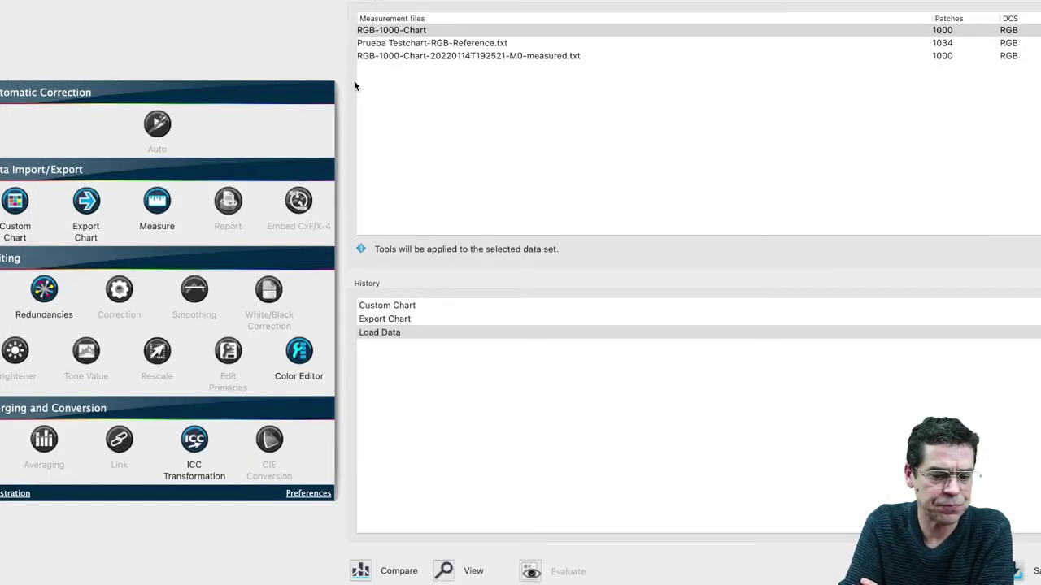
pyautogui.click(33, 1)
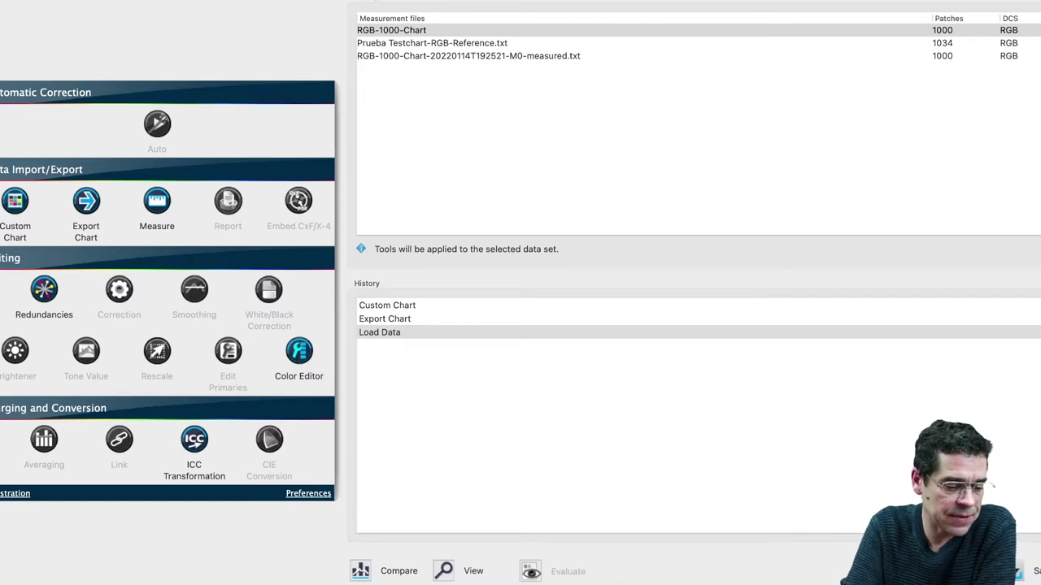
# Switch to Finder, preview Prueba Testchart-RGB-Reference.txt again to check its data fields, and close the preview.
pyautogui.press('super+Tab')
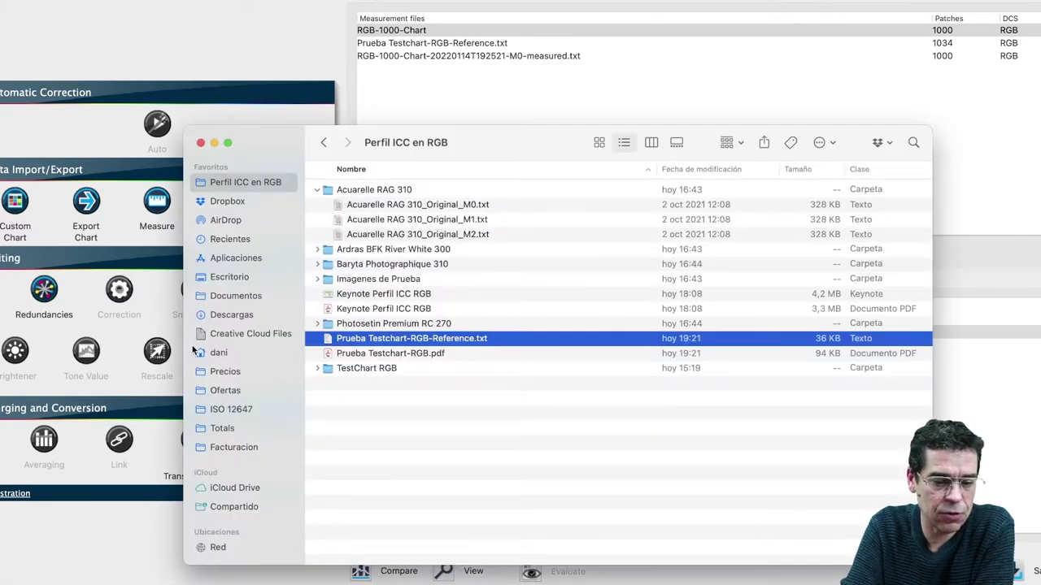
pyautogui.click(388, 206)
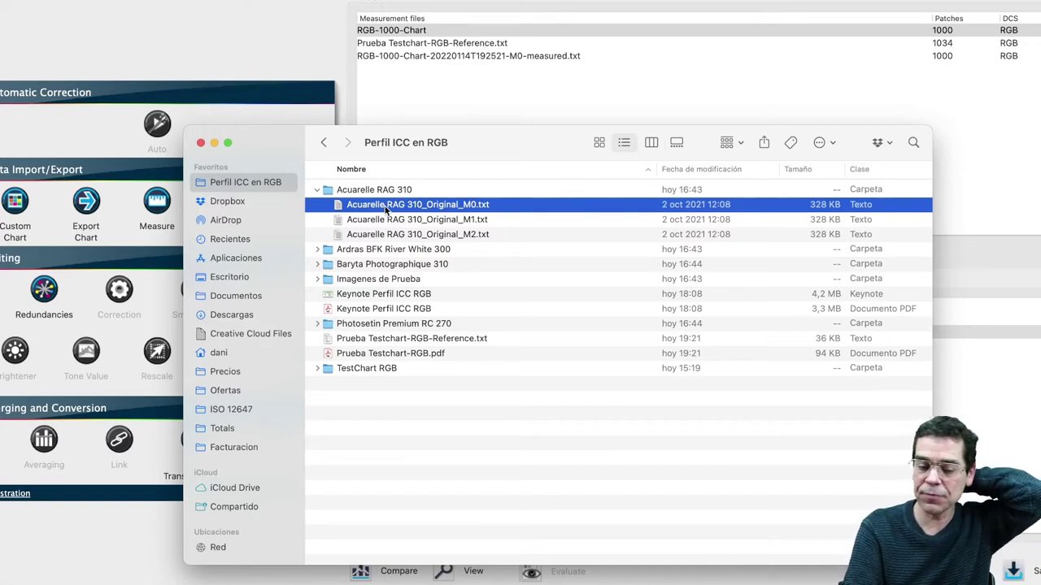
pyautogui.click(386, 338)
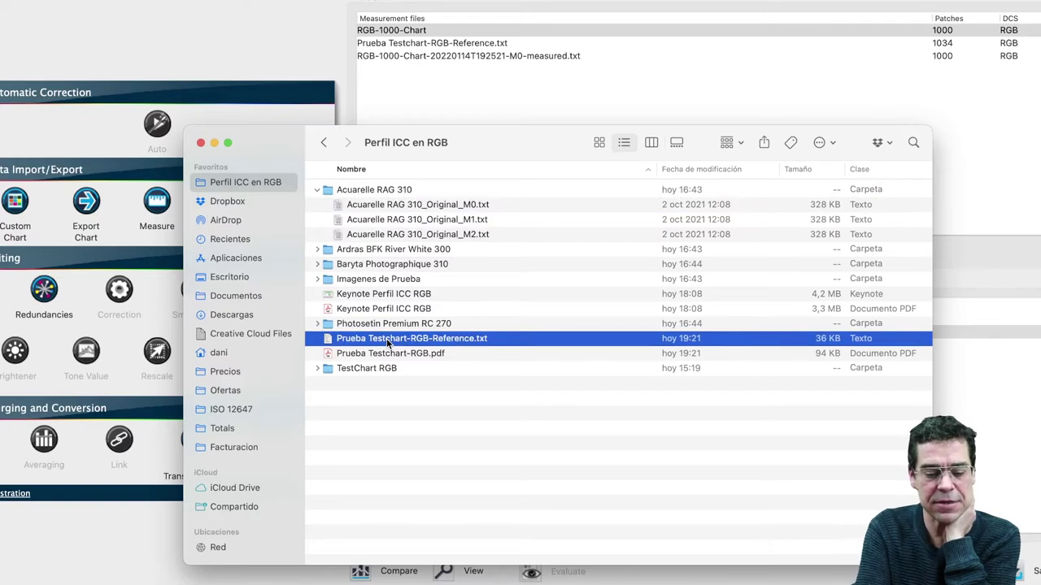
pyautogui.press('space')
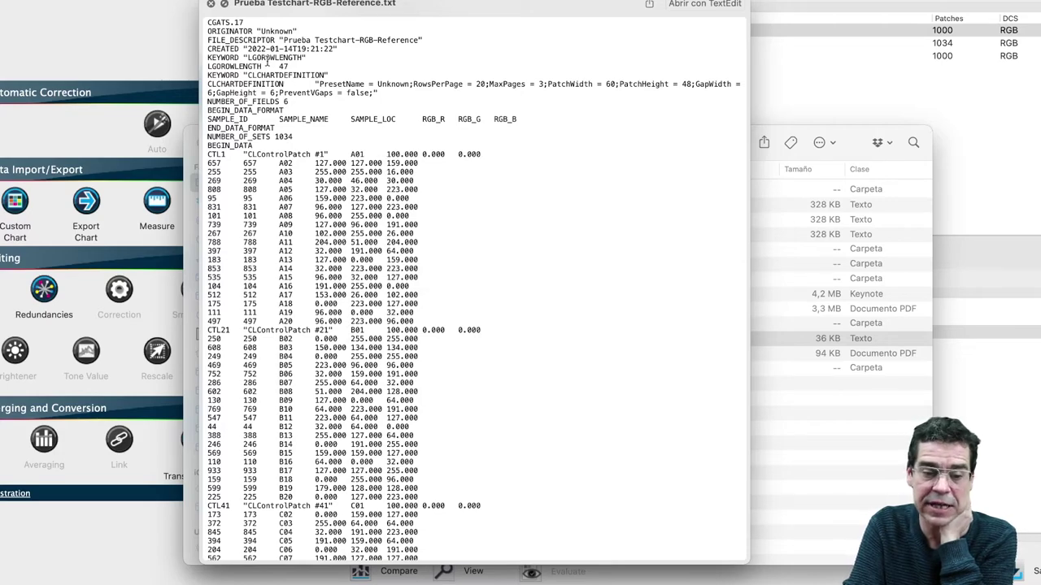
pyautogui.click(211, 5)
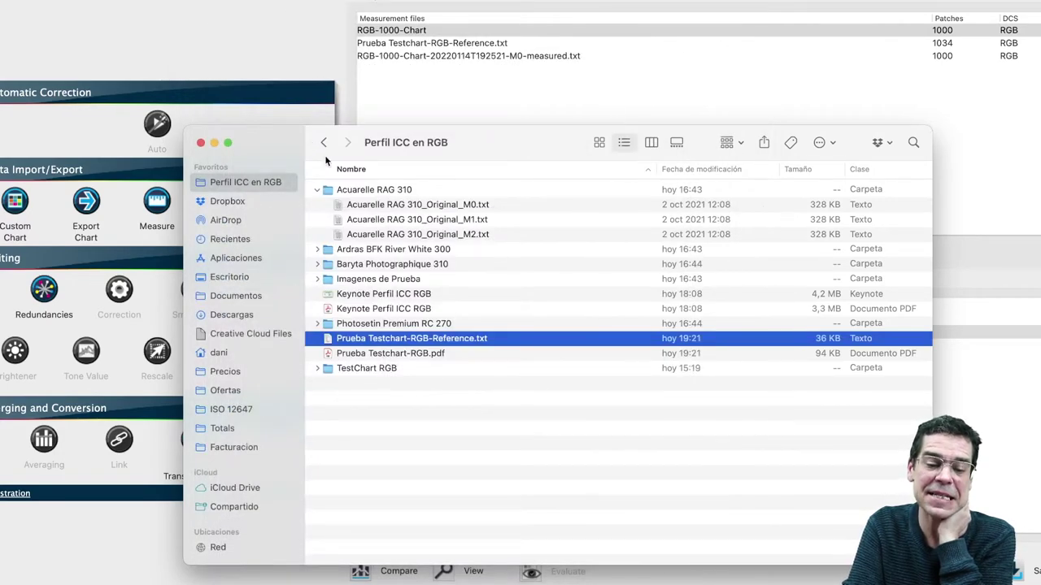
# Preview Acuarelle RAG 310_Original_M0.txt enlarged, highlight the spectral values of patch A01, and close the preview.
pyautogui.click(369, 205)
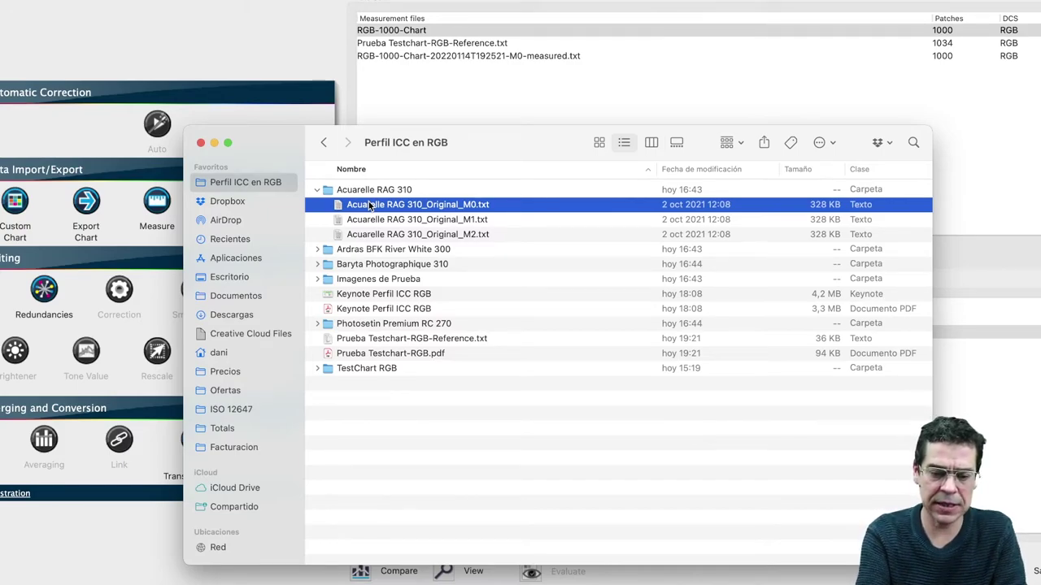
pyautogui.press('space')
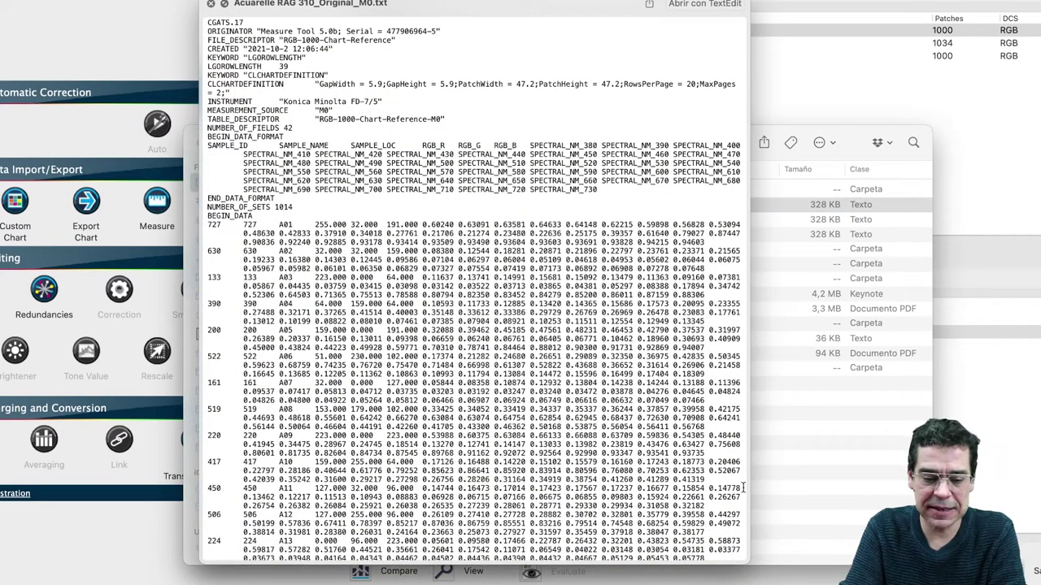
pyautogui.moveTo(750, 557); pyautogui.dragTo(1024, 558)
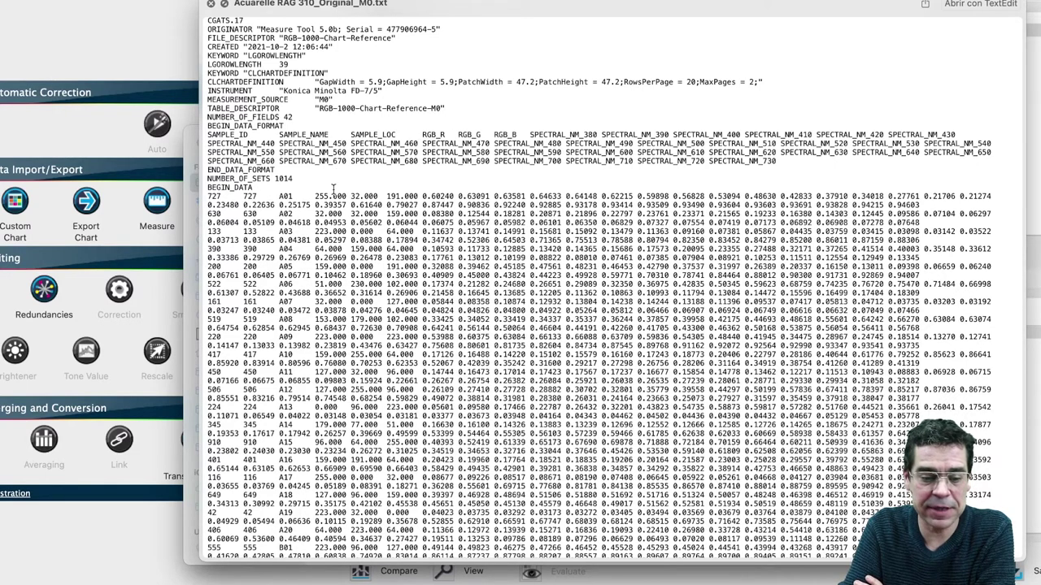
pyautogui.moveTo(421, 196); pyautogui.dragTo(1015, 206)
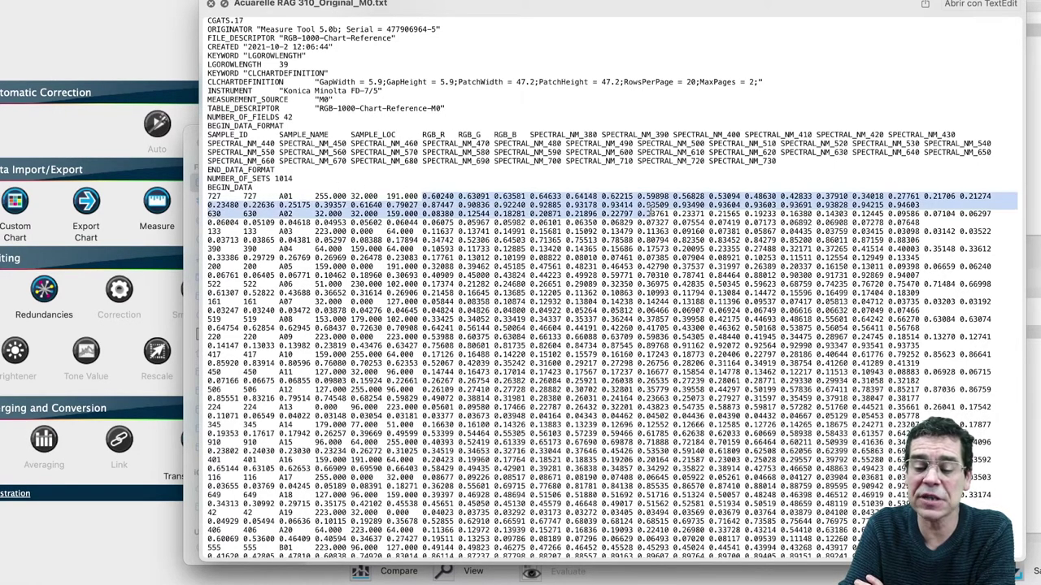
pyautogui.click(210, 4)
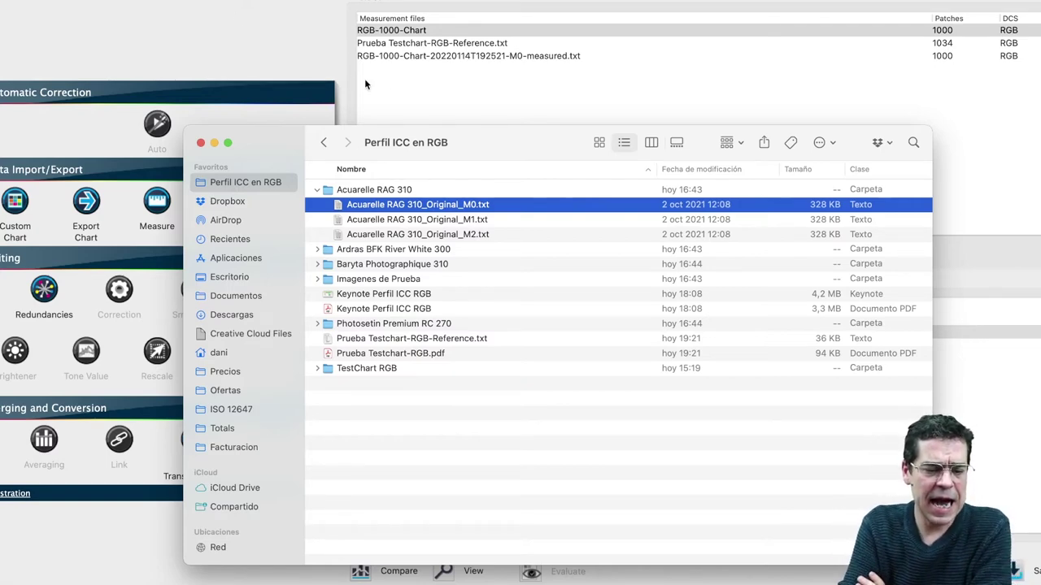
pyautogui.click(466, 219)
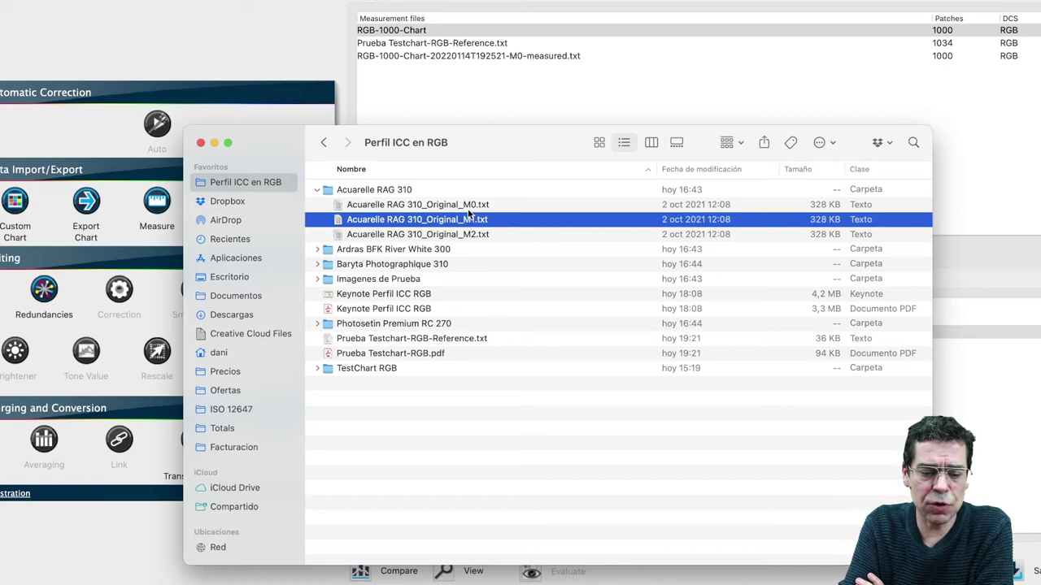
pyautogui.click(469, 208)
pyautogui.click(471, 219)
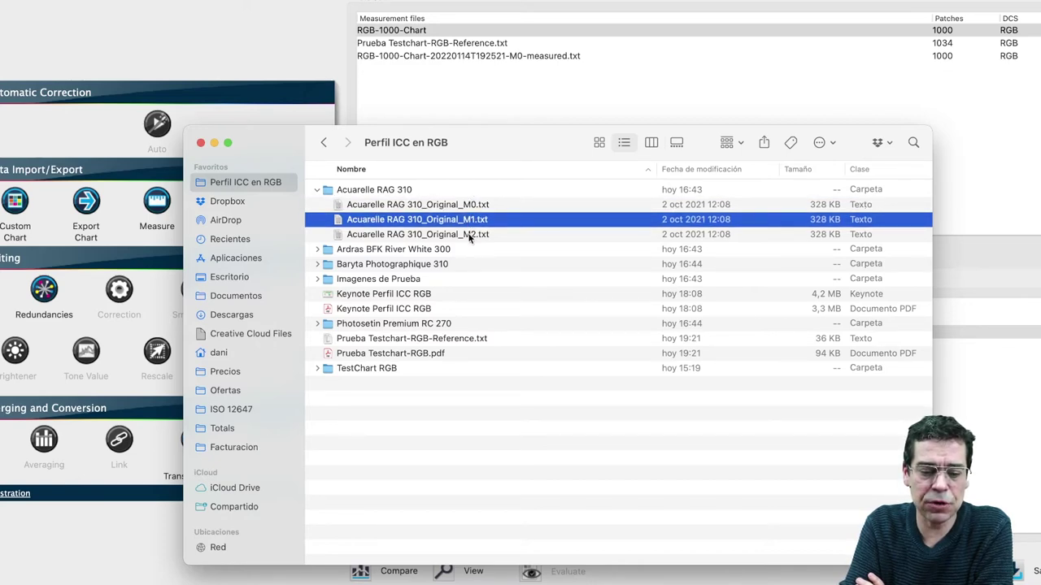
pyautogui.click(469, 234)
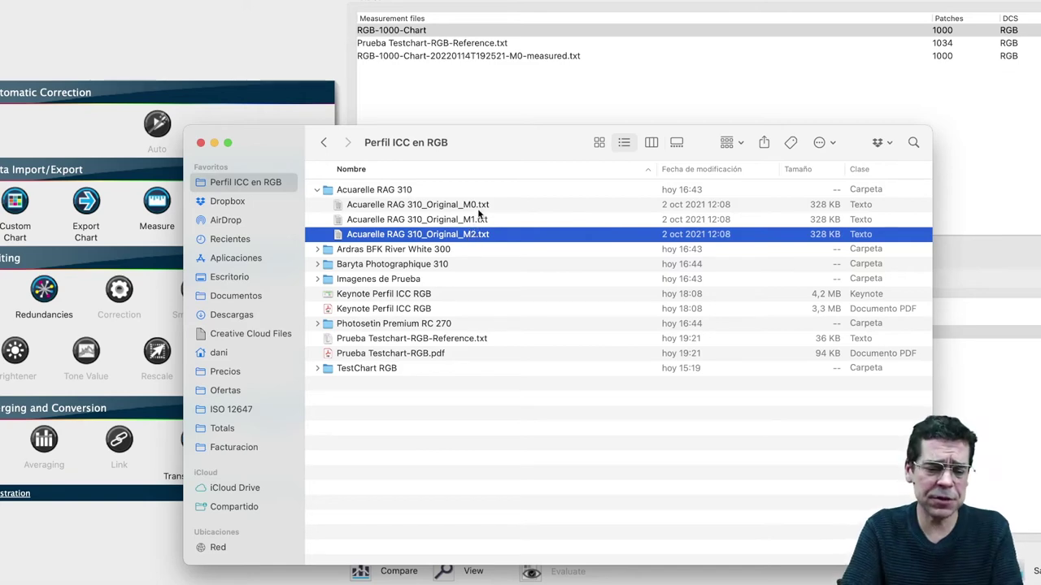
pyautogui.click(478, 205)
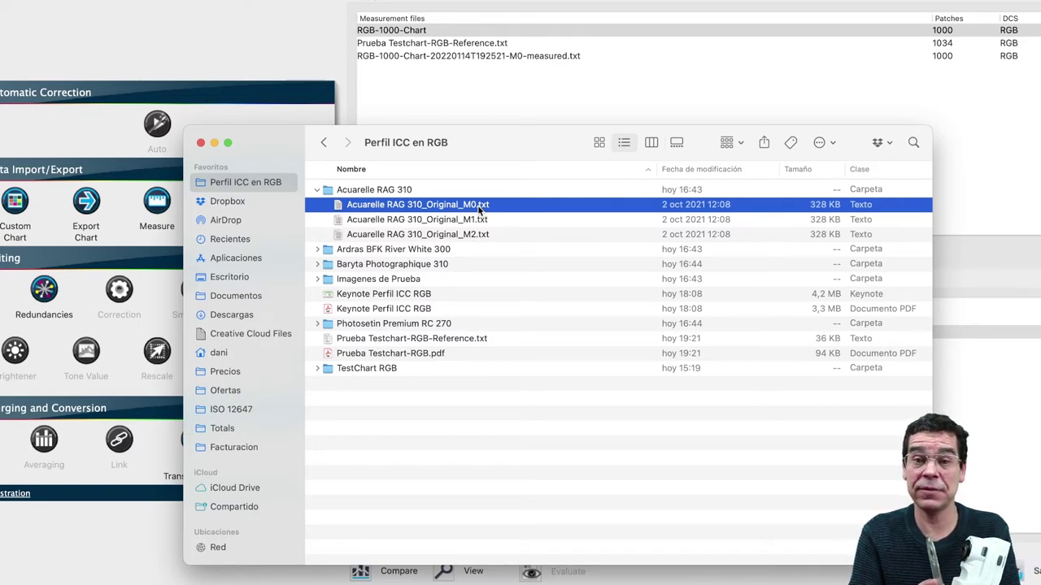
pyautogui.press('Down')
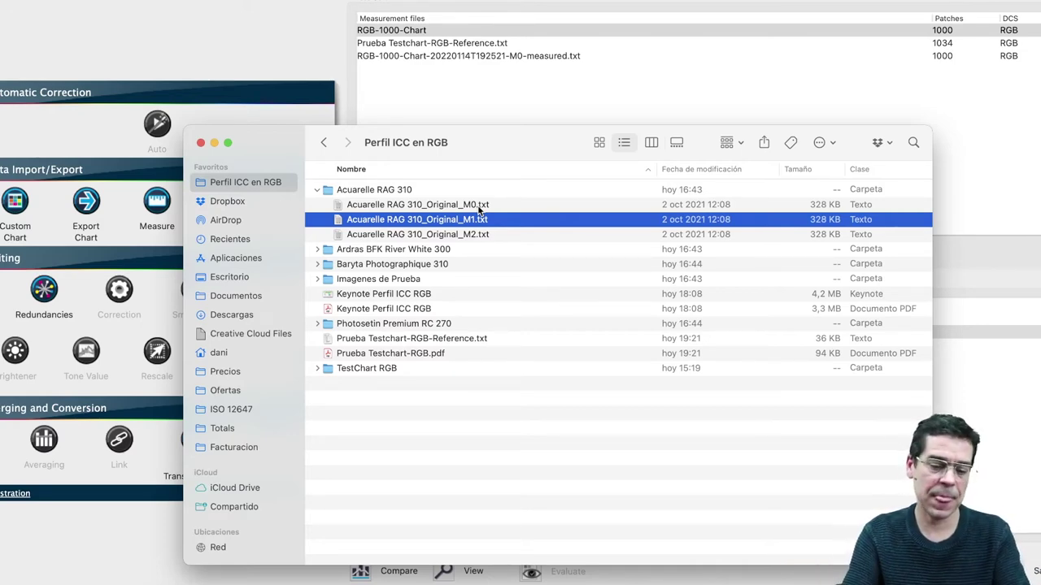
pyautogui.press('Down')
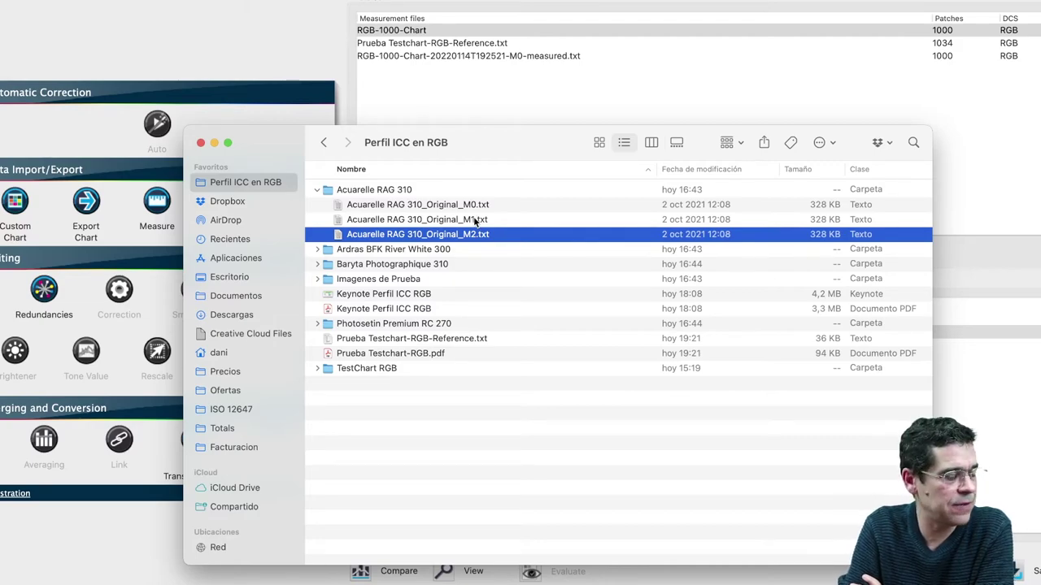
# Load Acuarelle RAG 310_Original_M0.txt from the Finder folder into ColorAnt's measurement files list and bring ColorAnt to the front.
pyautogui.moveTo(510, 138); pyautogui.dragTo(777, 165)
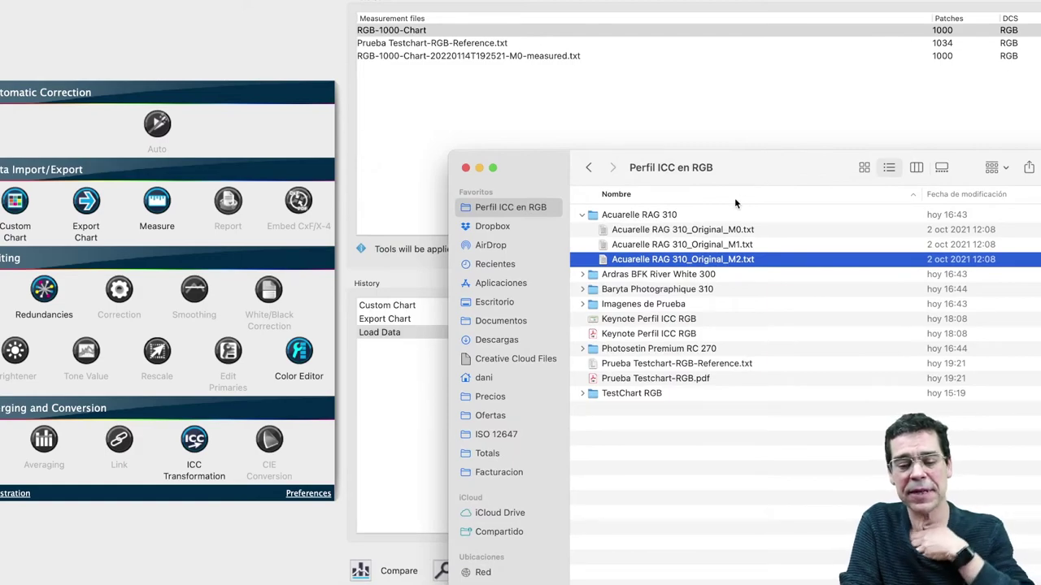
pyautogui.click(606, 231)
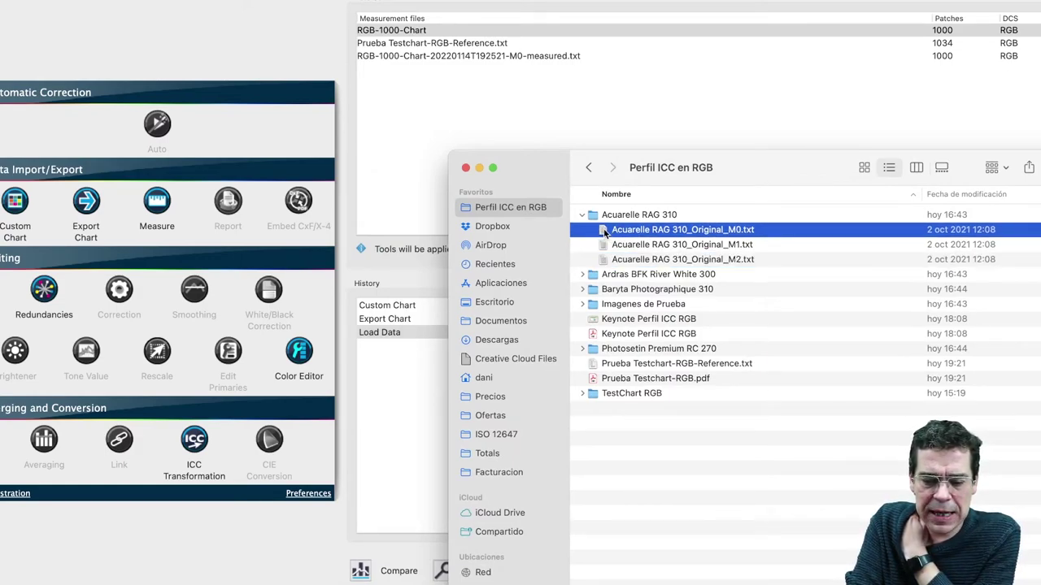
pyautogui.moveTo(604, 233); pyautogui.dragTo(469, 99)
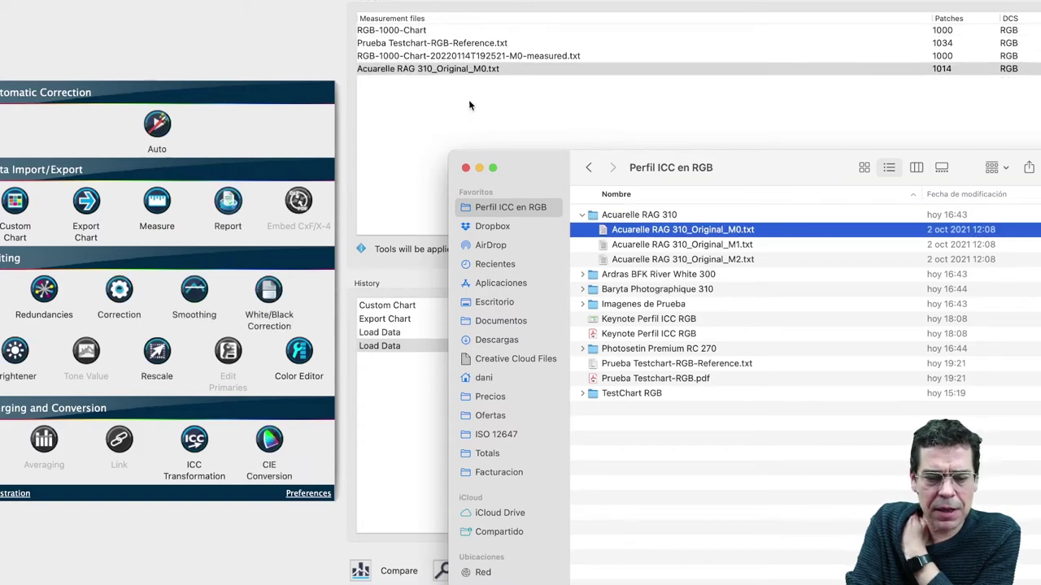
pyautogui.click(461, 107)
# View the patches of the loaded Acuarelle RAG 310_Original_M0.txt data set and close the viewer.
pyautogui.click(443, 68)
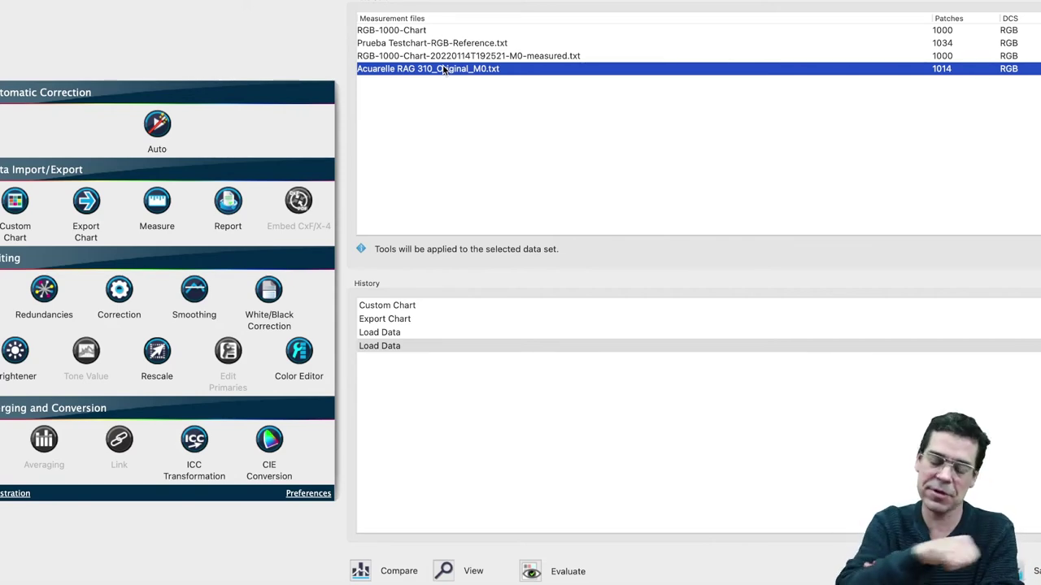
pyautogui.click(446, 569)
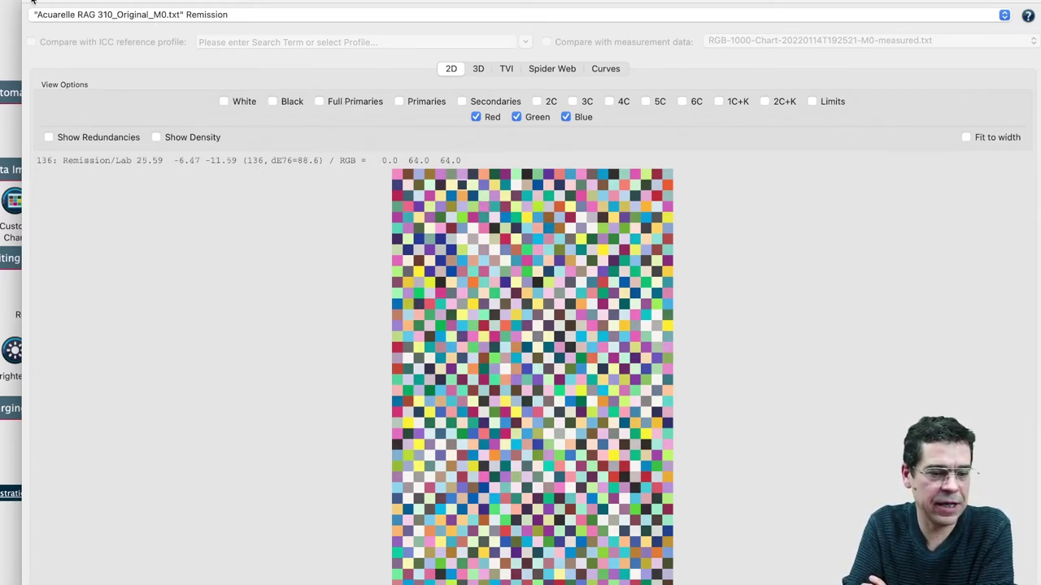
pyautogui.click(32, 3)
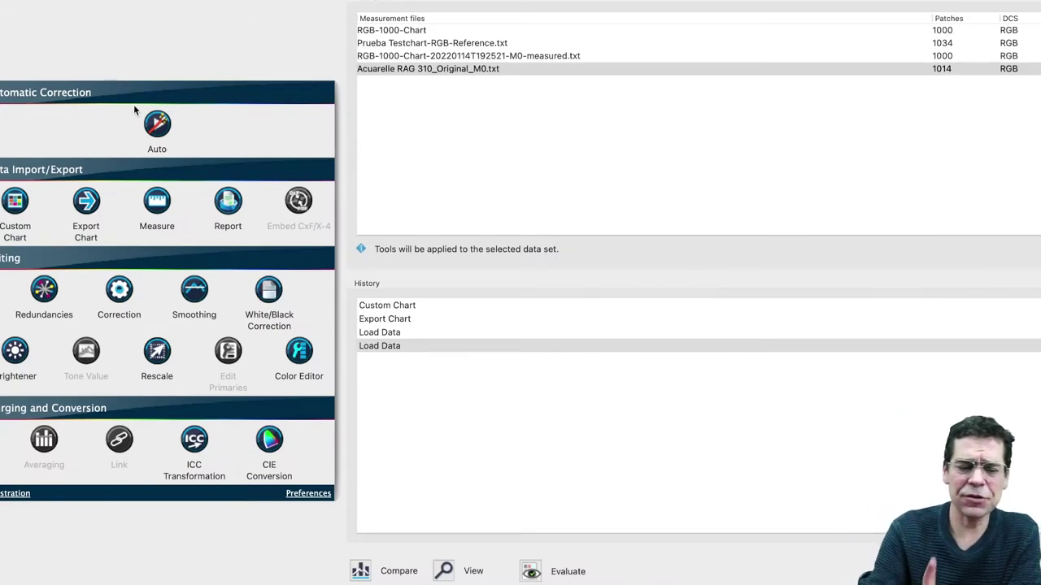
# Reopen the Acuarelle M0 data in the viewer, check the first patch's values, and compare the 2D and Spider Web displays.
pyautogui.click(373, 70)
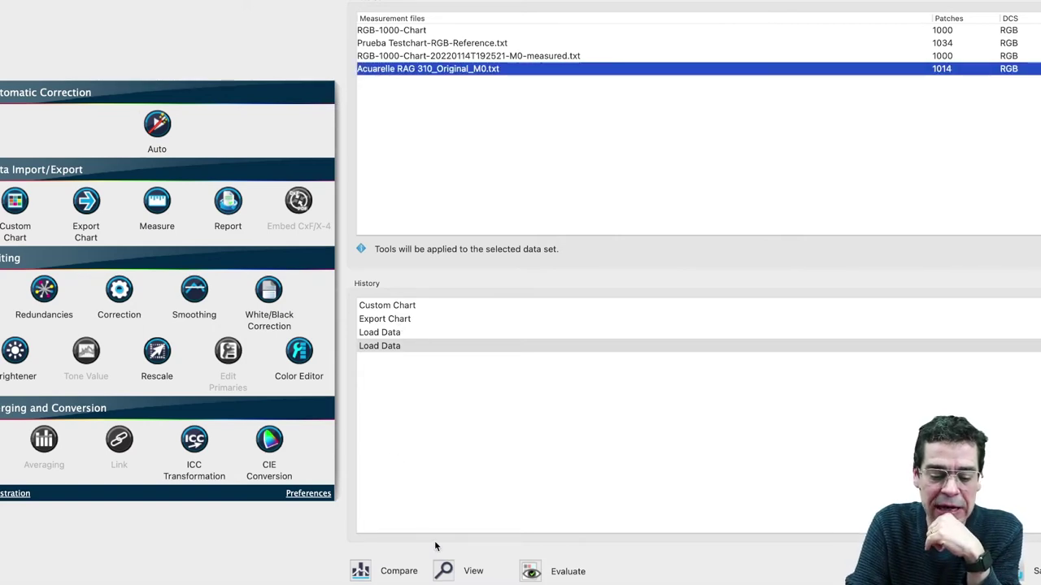
pyautogui.click(444, 572)
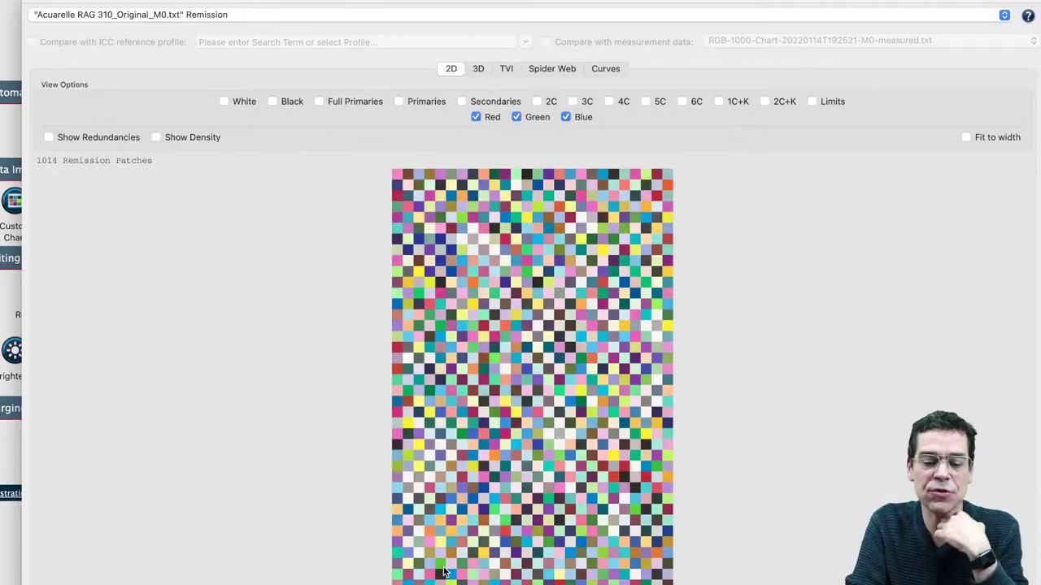
pyautogui.click(397, 175)
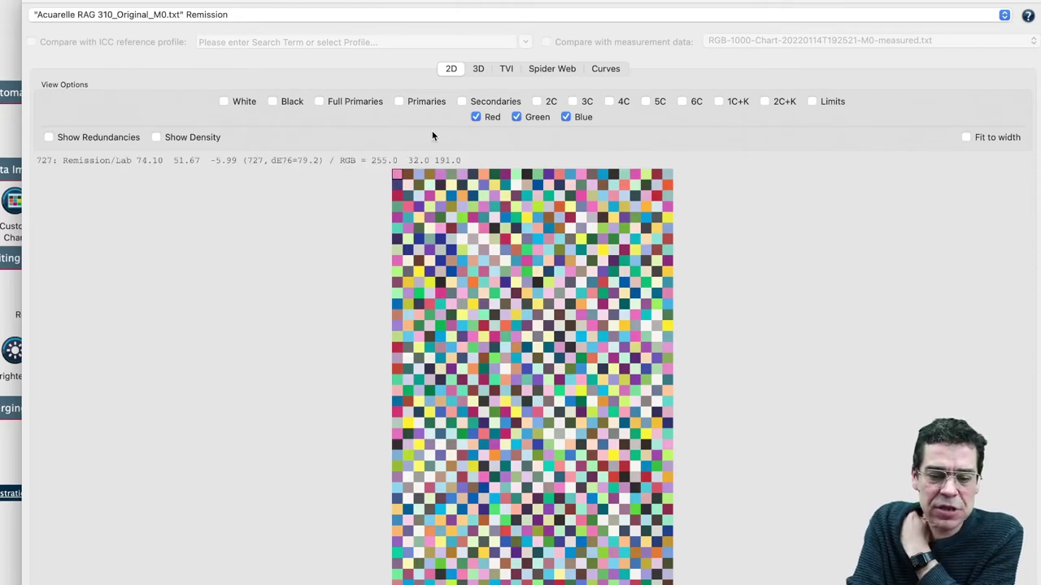
pyautogui.click(537, 69)
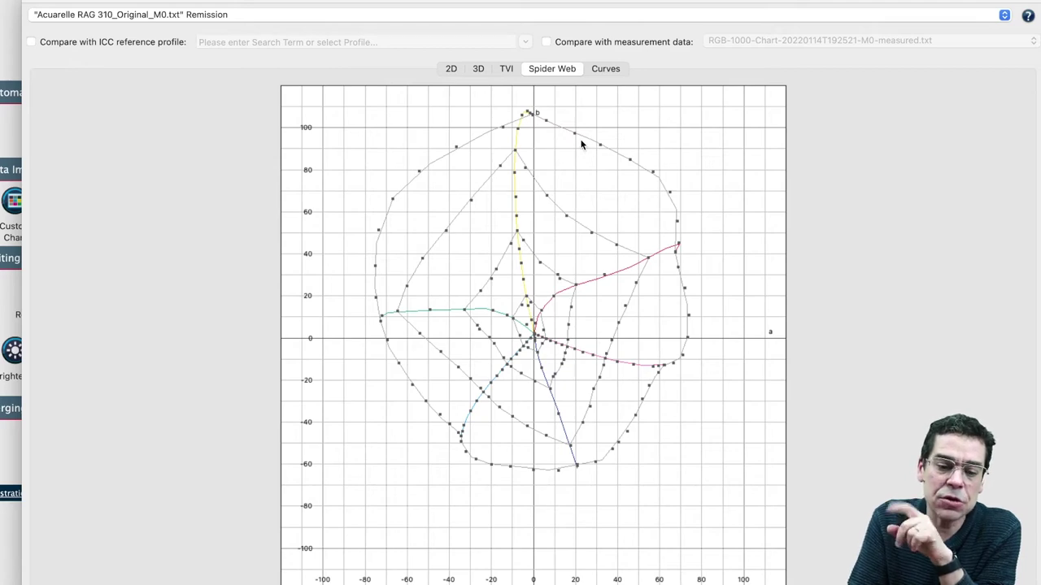
pyautogui.click(454, 70)
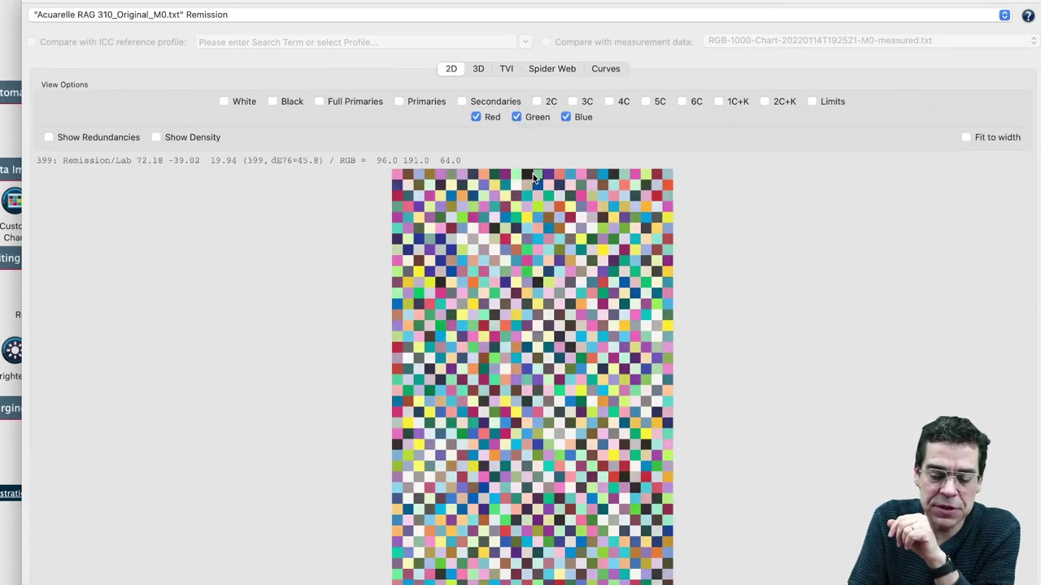
pyautogui.click(550, 70)
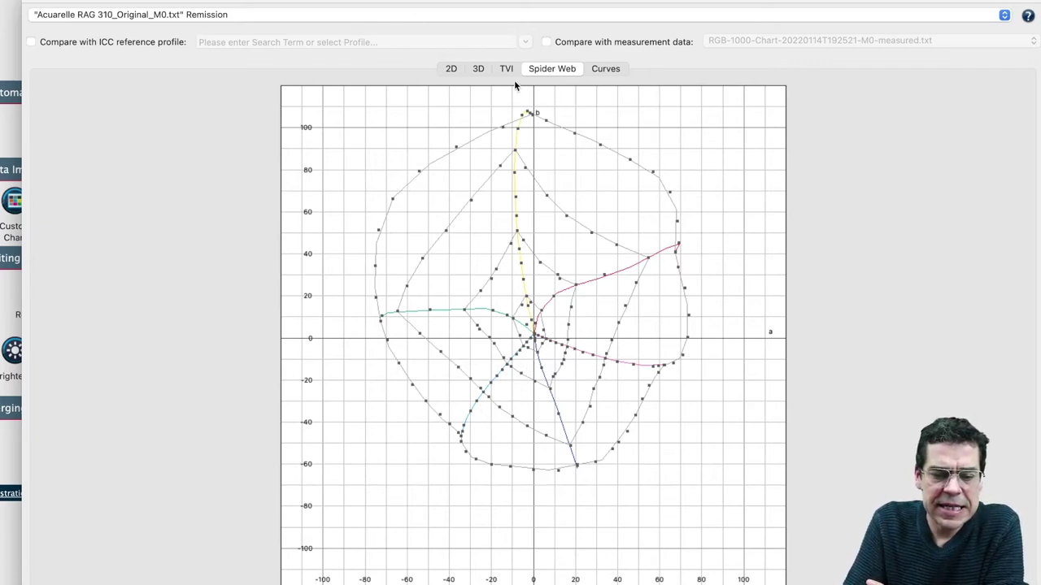
# Compare the Acuarelle M0 Spider Web plot with the ICC reference profile PSOcoated_v3.icc.
pyautogui.click(31, 42)
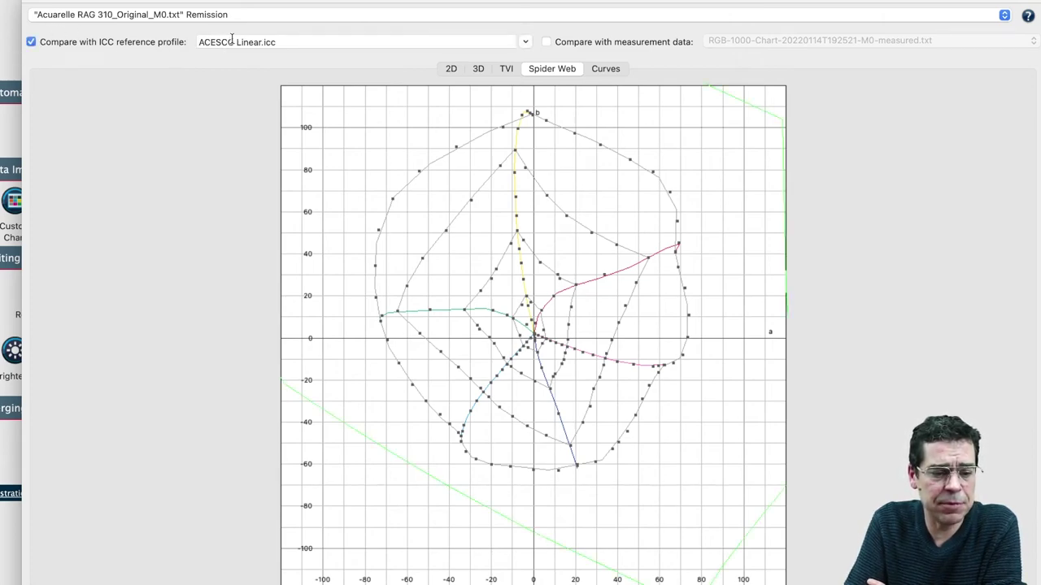
pyautogui.moveTo(273, 43); pyautogui.dragTo(197, 43)
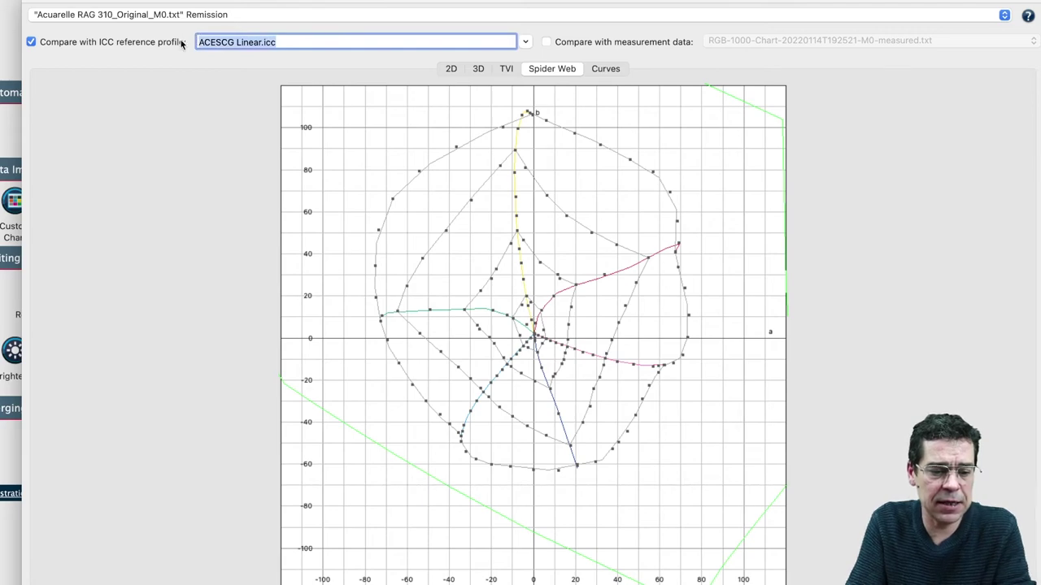
pyautogui.write('pso')
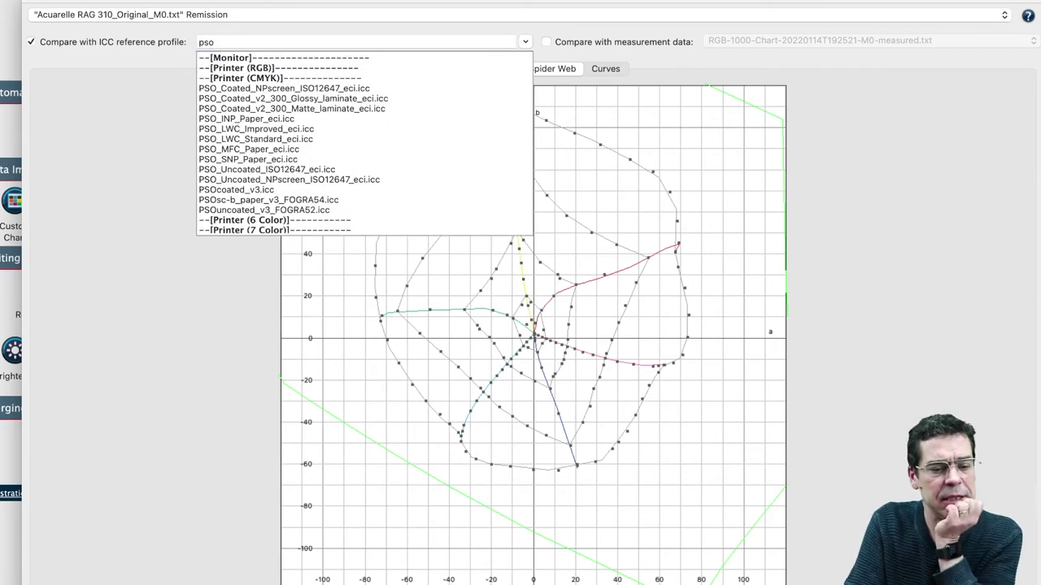
pyautogui.click(285, 192)
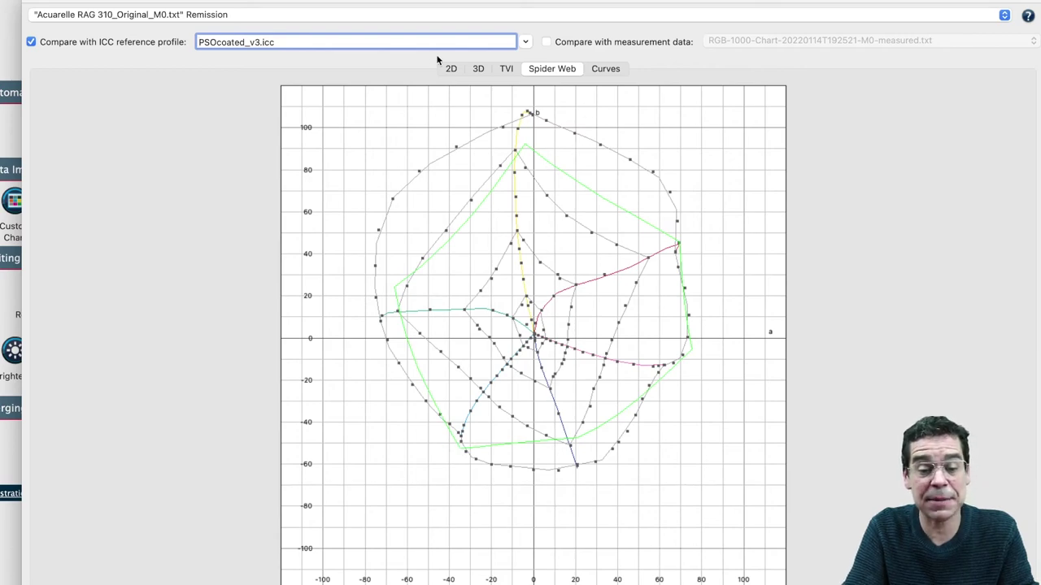
pyautogui.moveTo(311, 42); pyautogui.dragTo(183, 42)
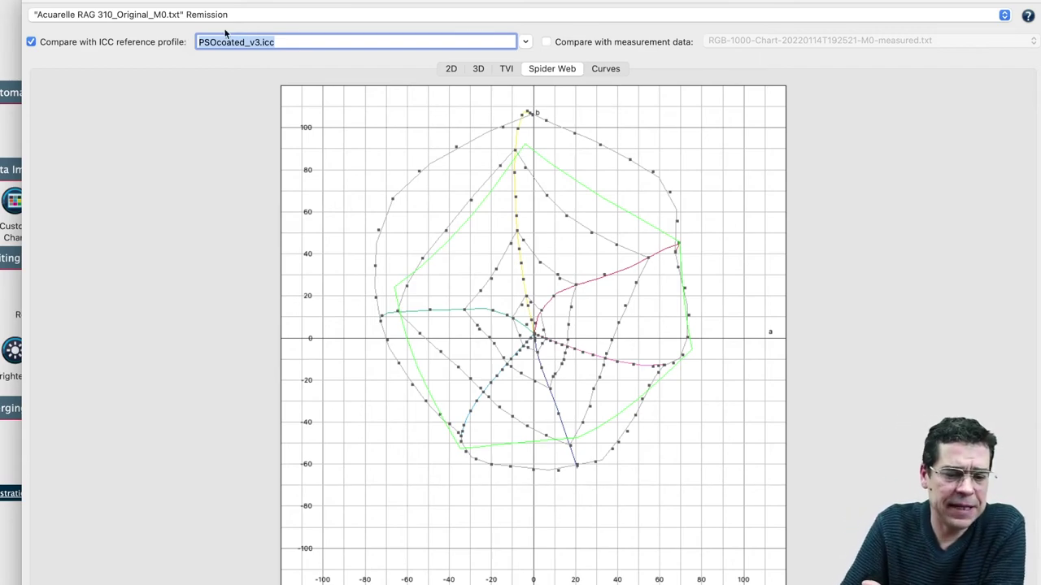
# Examine the Acuarelle M0 data as Curves and as a 3D plot, and close the viewer.
pyautogui.click(606, 69)
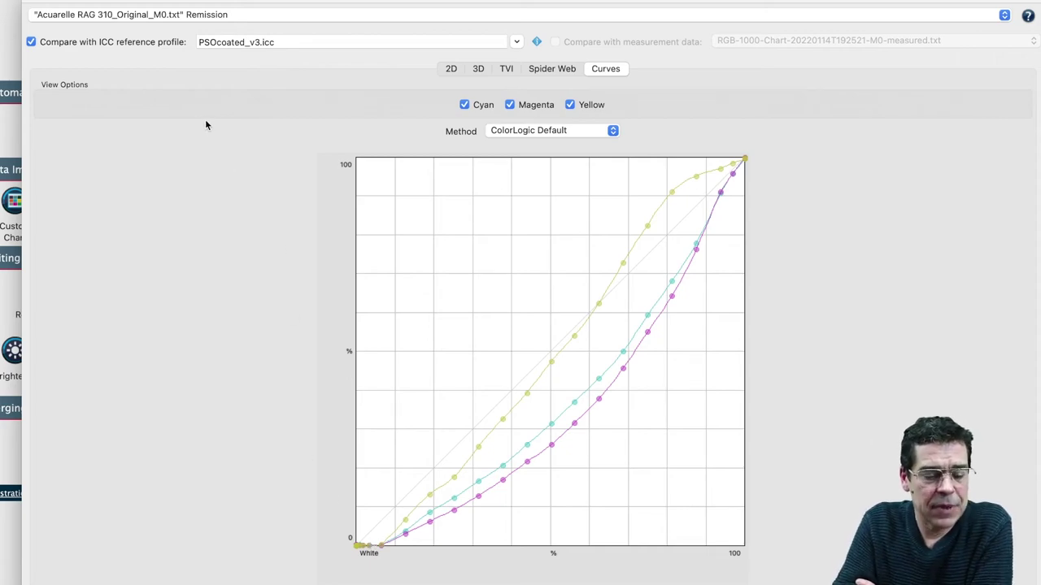
pyautogui.click(454, 71)
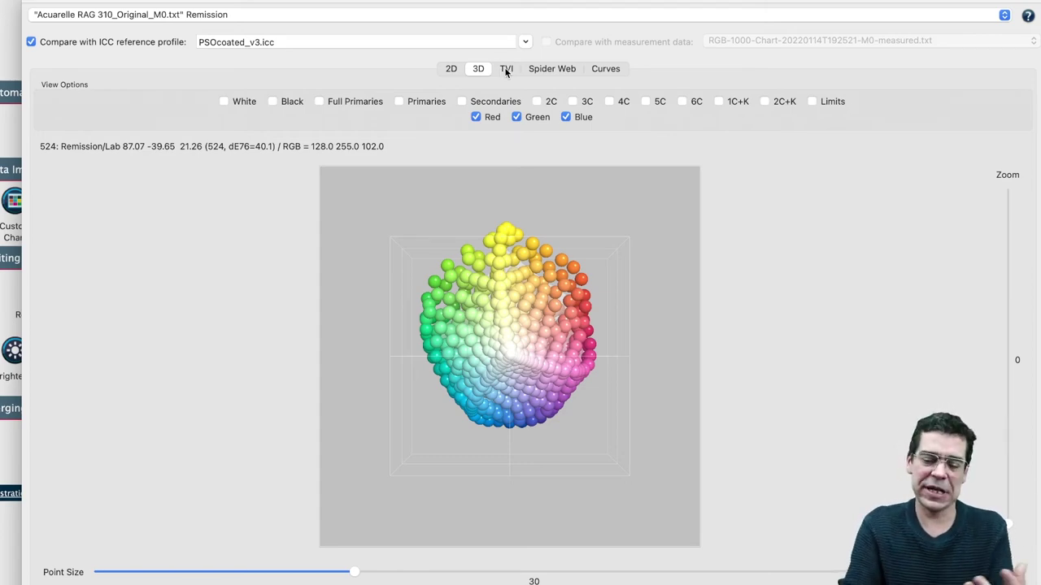
pyautogui.click(596, 74)
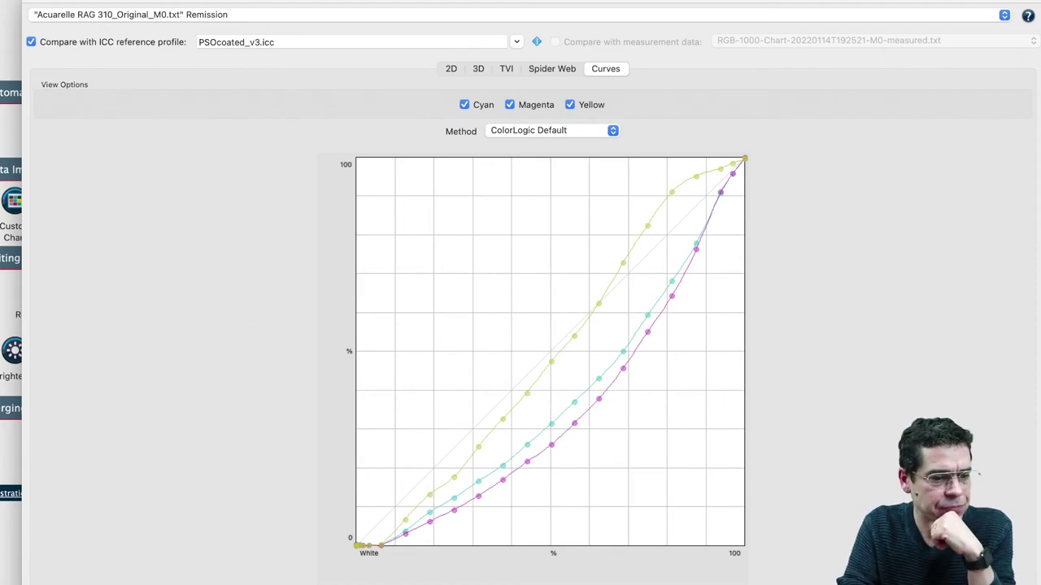
pyautogui.click(36, 3)
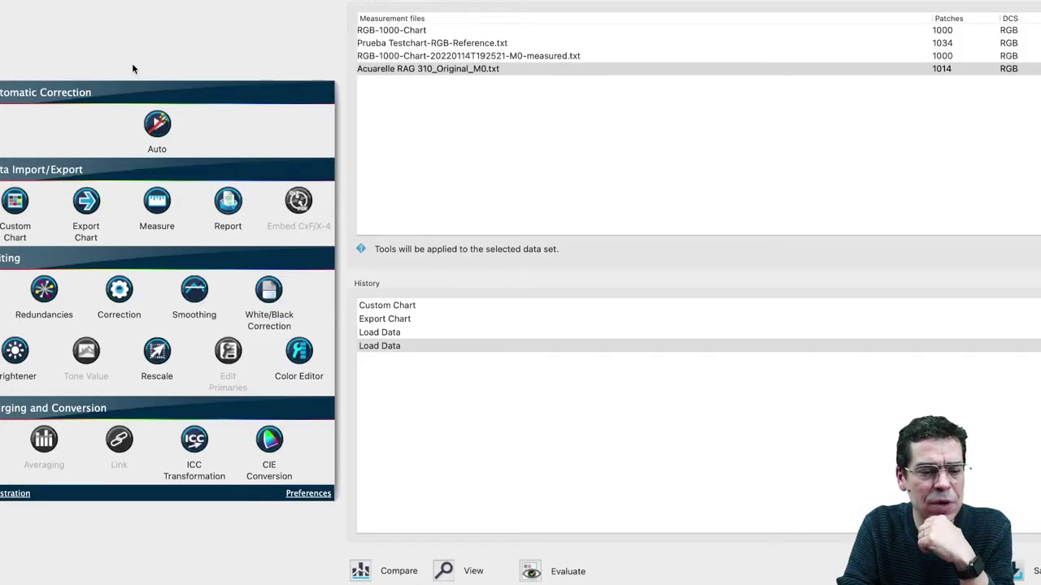
pyautogui.click(378, 72)
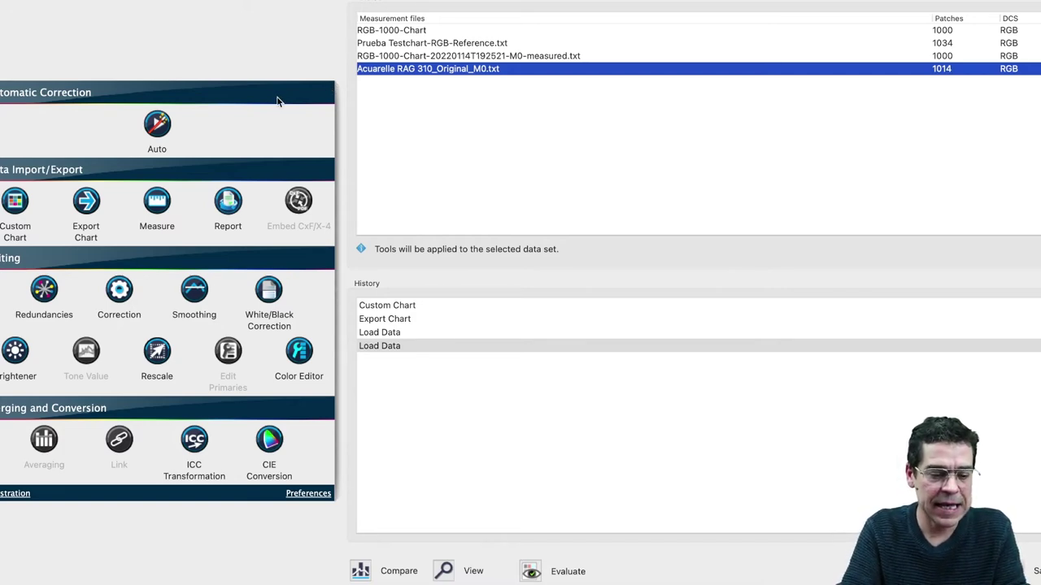
pyautogui.click(45, 293)
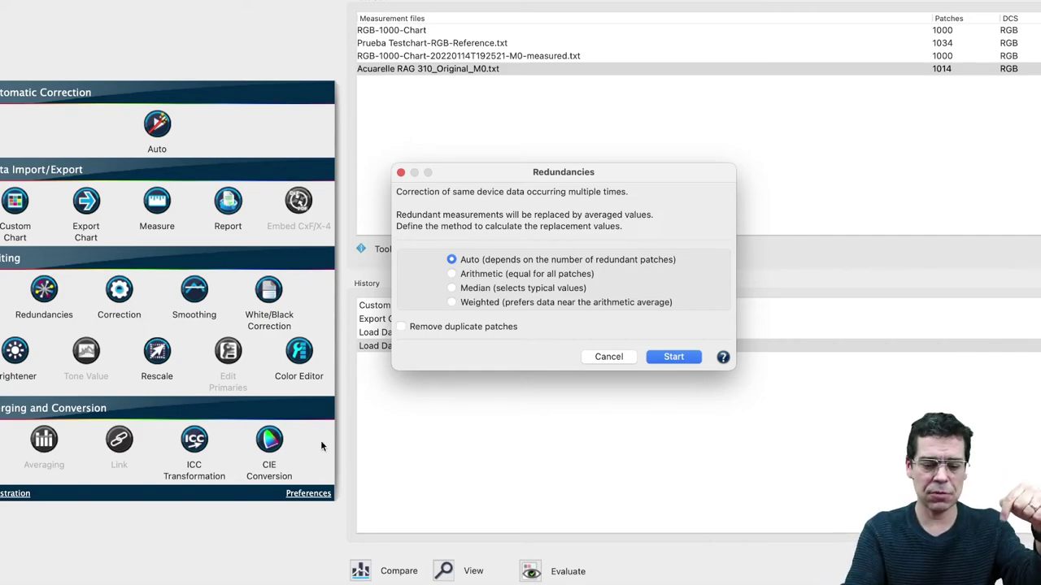
pyautogui.click(601, 357)
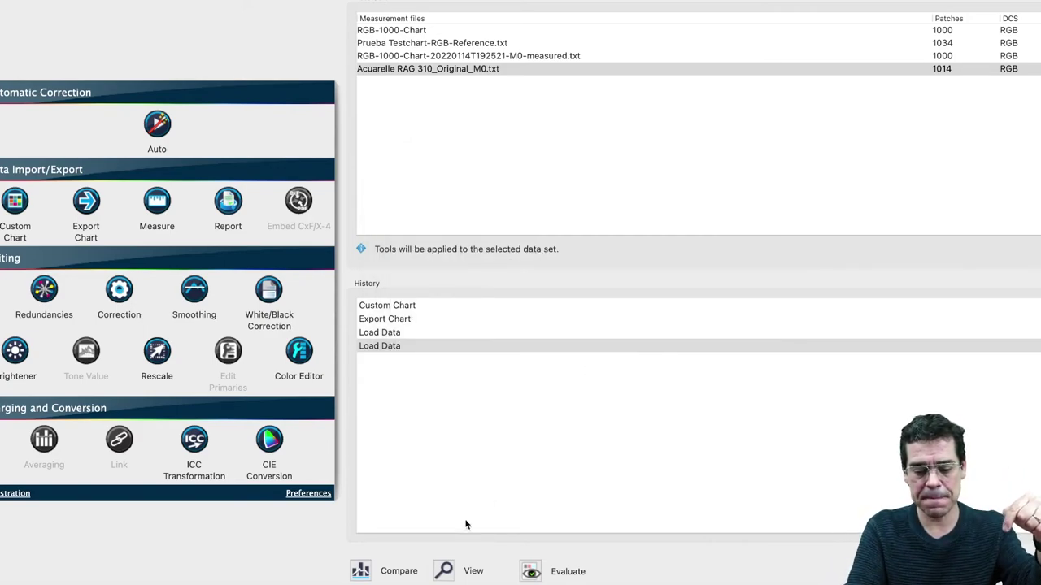
# Review the Acuarelle M0 patches, and average their redundant measurements with the Auto method, keeping duplicate patches.
pyautogui.click(445, 571)
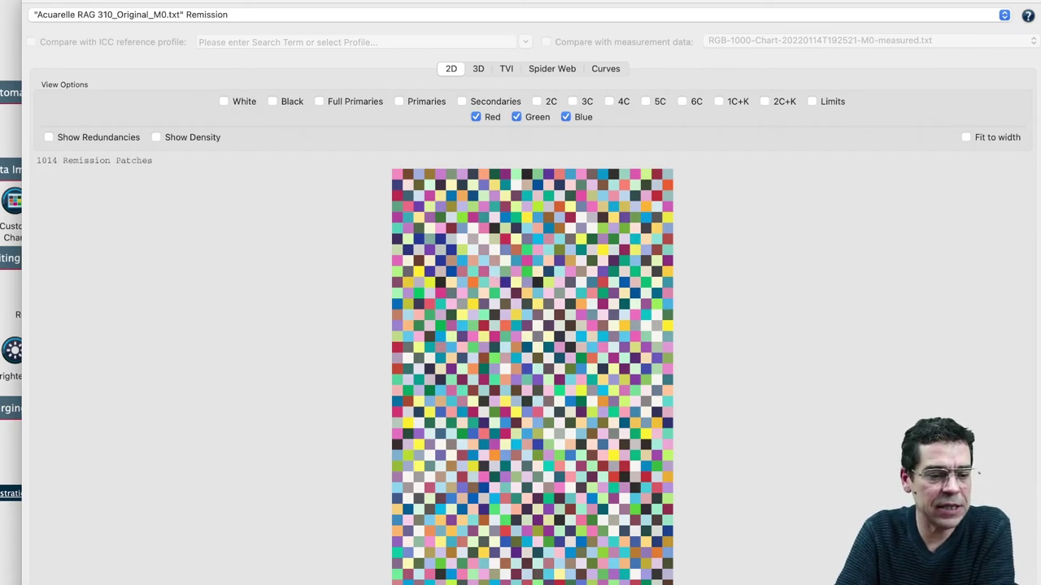
pyautogui.press('super+w')
pyautogui.click(44, 289)
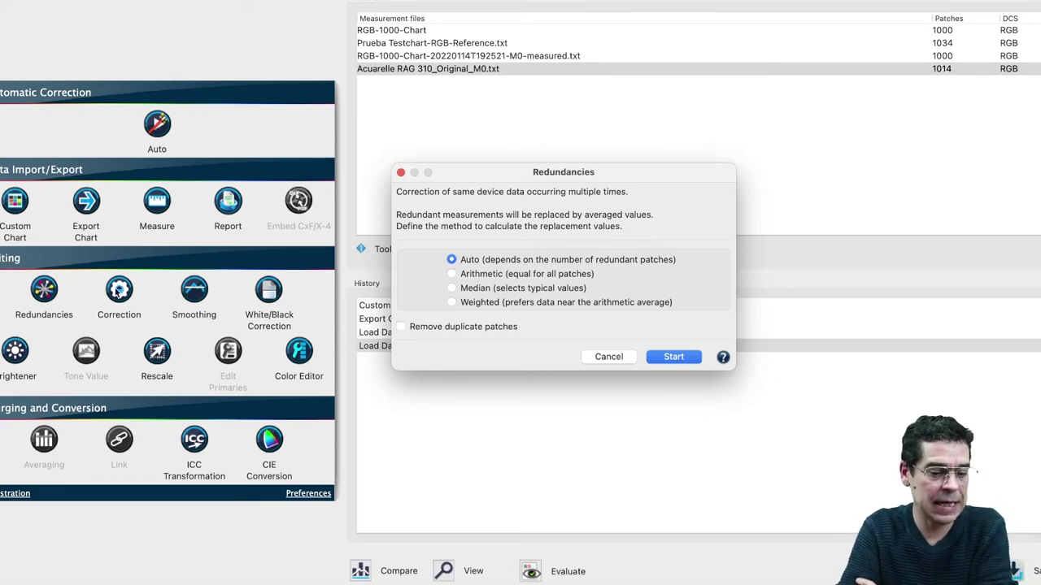
pyautogui.click(656, 358)
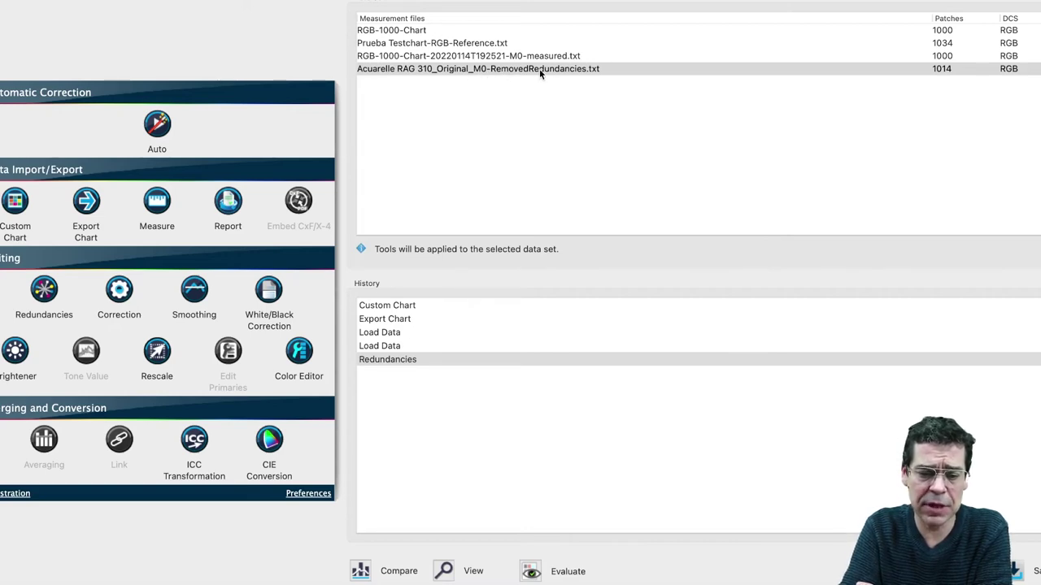
# Run Correction on the Acuarelle data with Correct bad measurements and Optimize overprints enabled and Protect lights at 0%.
pyautogui.click(120, 291)
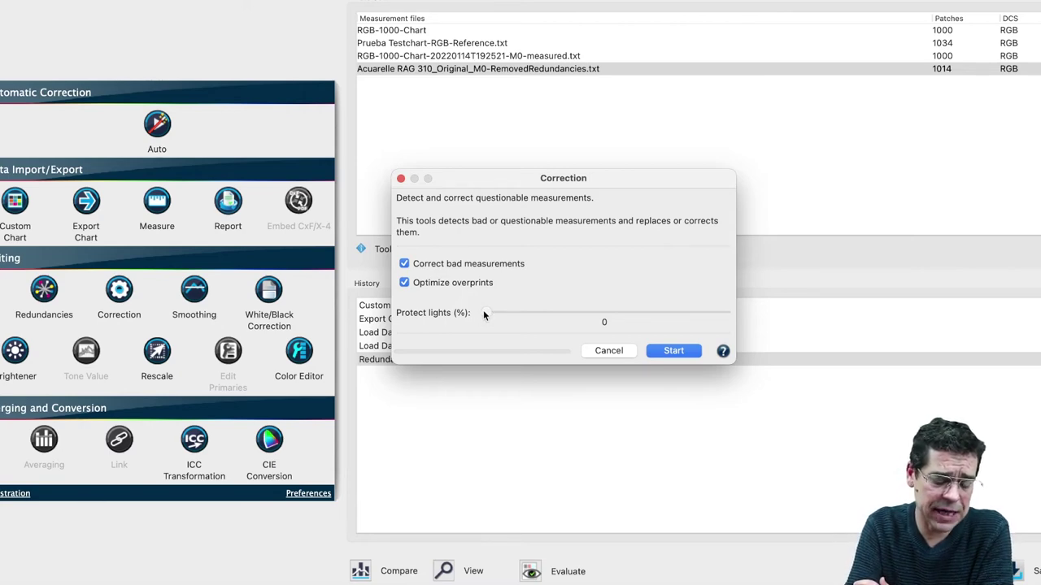
pyautogui.moveTo(482, 313)
pyautogui.mouseDown()
pyautogui.moveTo(511, 309)
pyautogui.moveTo(486, 314)
pyautogui.mouseUp()
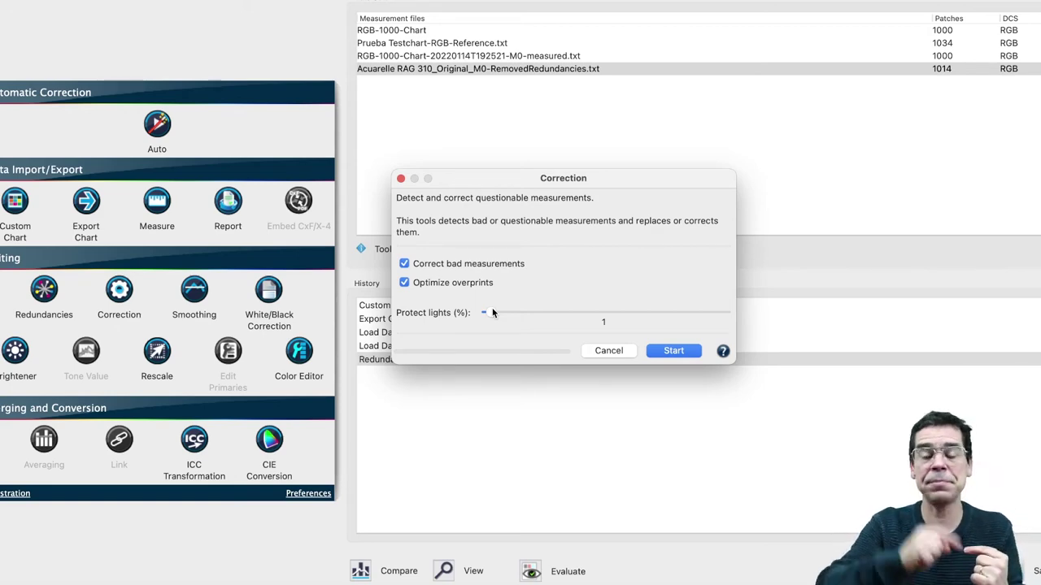
pyautogui.moveTo(492, 312); pyautogui.dragTo(506, 314)
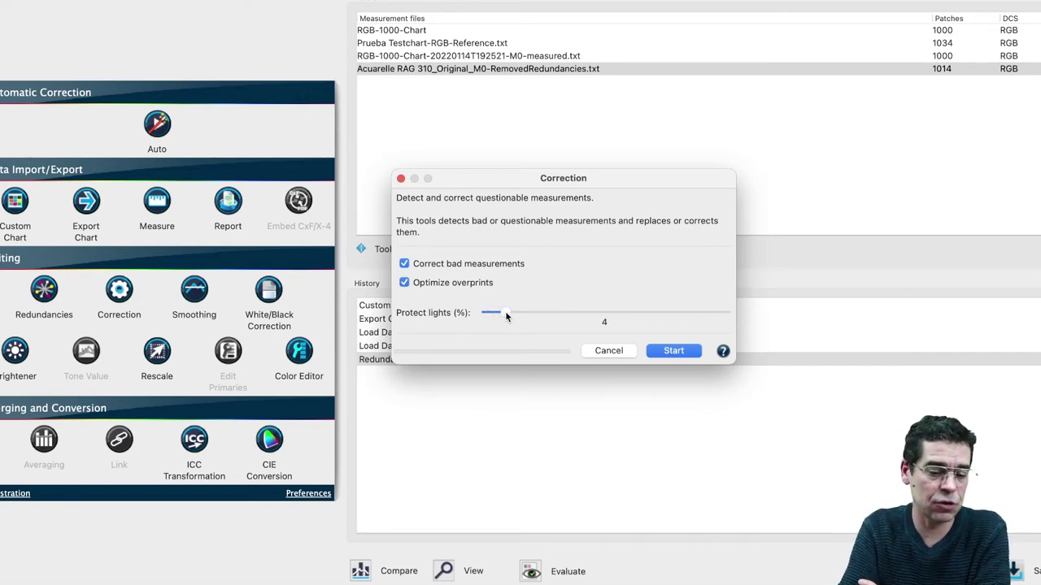
pyautogui.moveTo(505, 316); pyautogui.dragTo(498, 315)
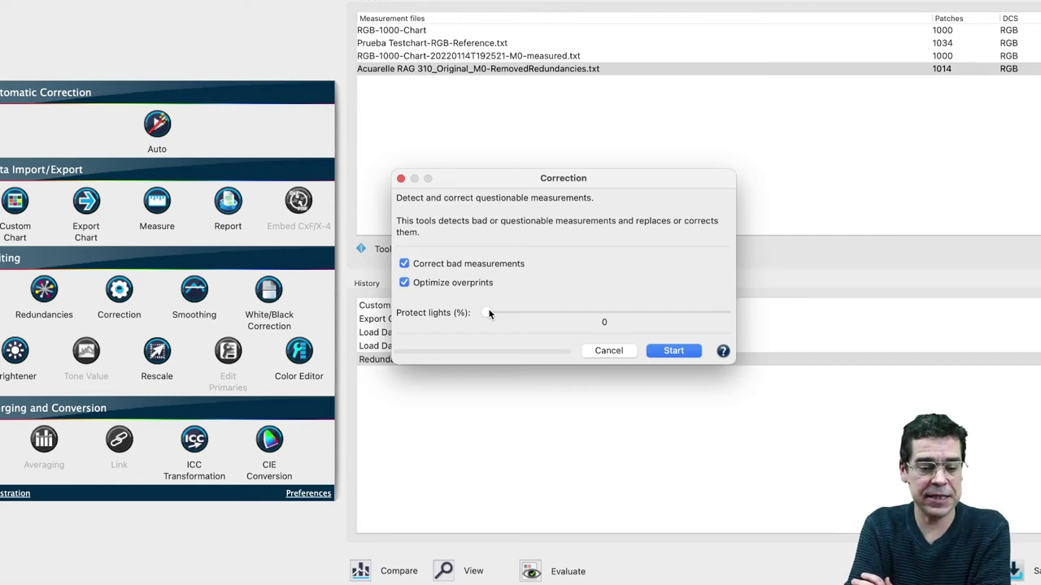
pyautogui.click(661, 346)
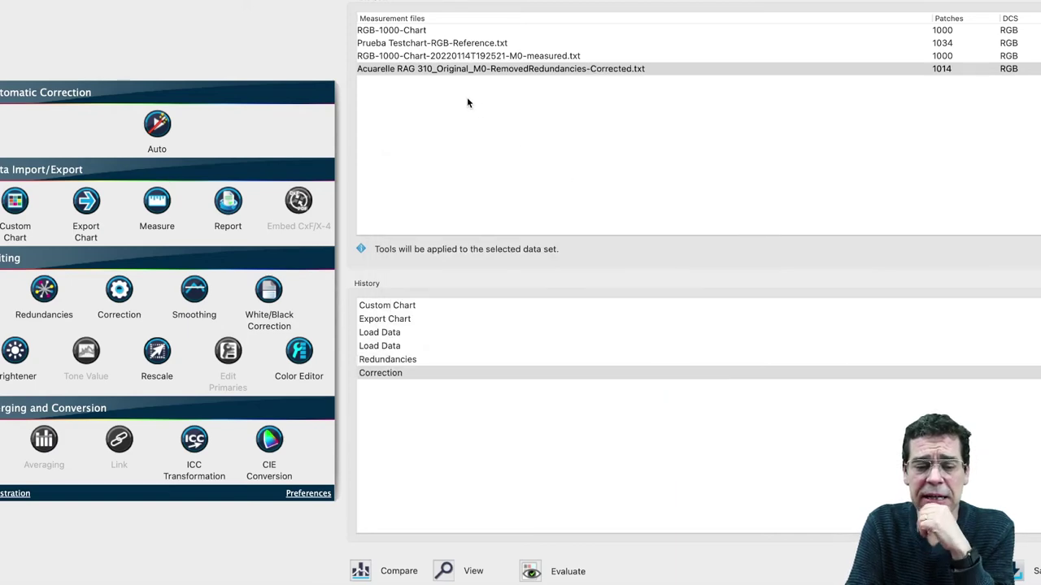
# Compare the Remission data of Acuarelle RAG 310_Original_M0.txt with the RemovedRedundancies-Corrected version in DeltaE-76 mode.
pyautogui.click(540, 72)
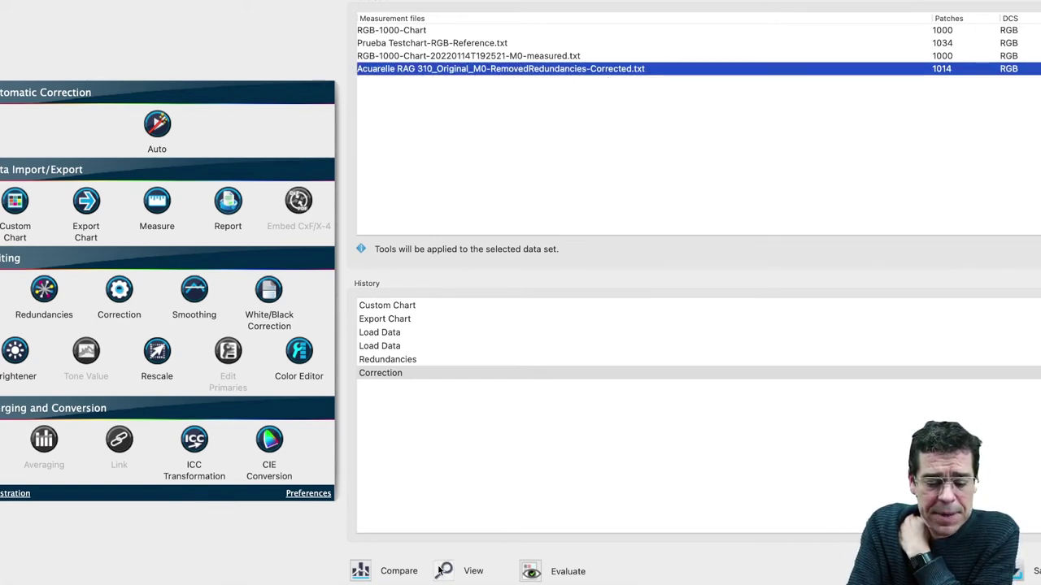
pyautogui.click(361, 571)
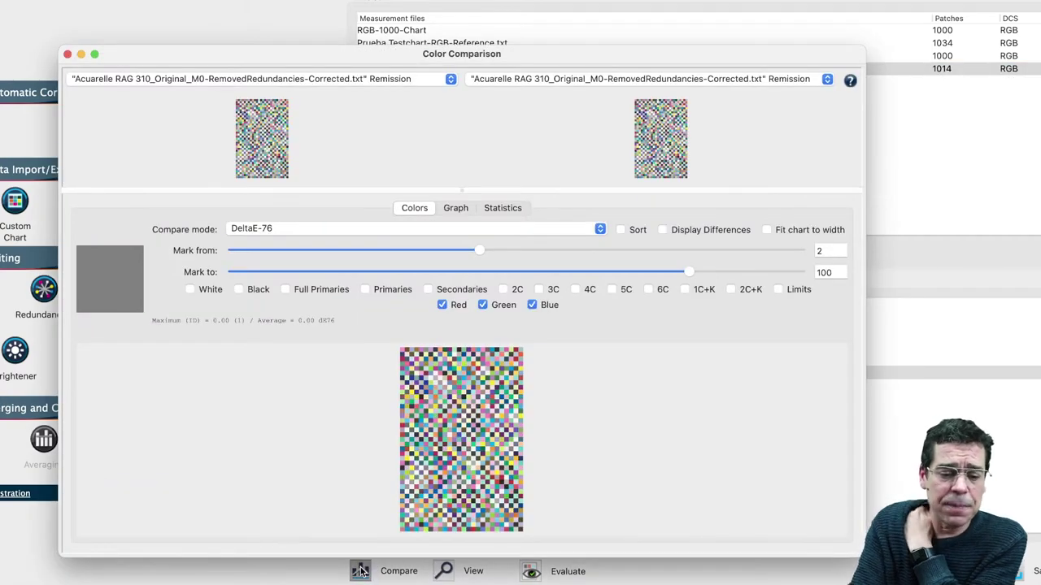
pyautogui.click(275, 79)
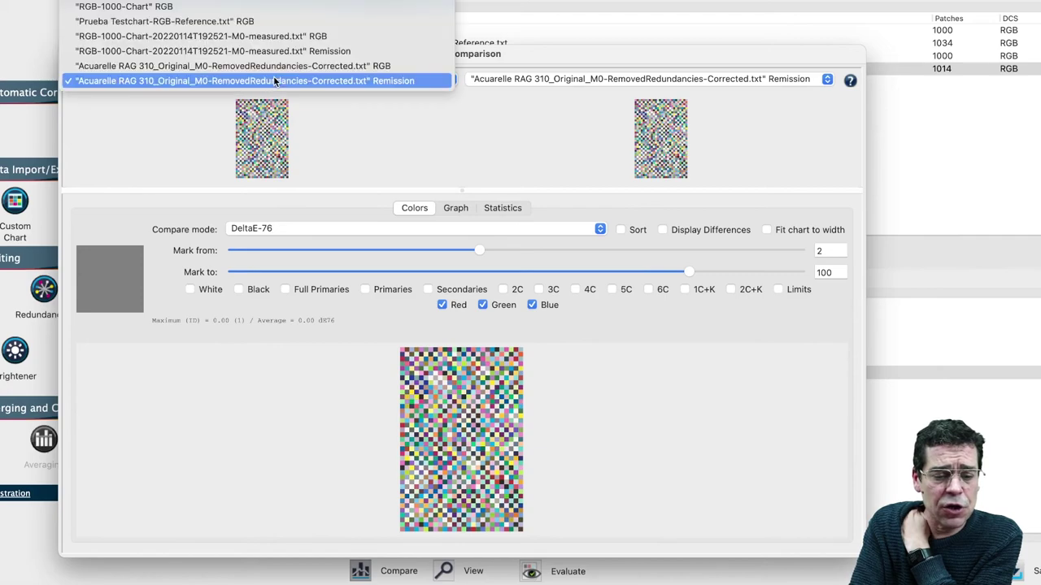
pyautogui.scroll(10, 275, 80)
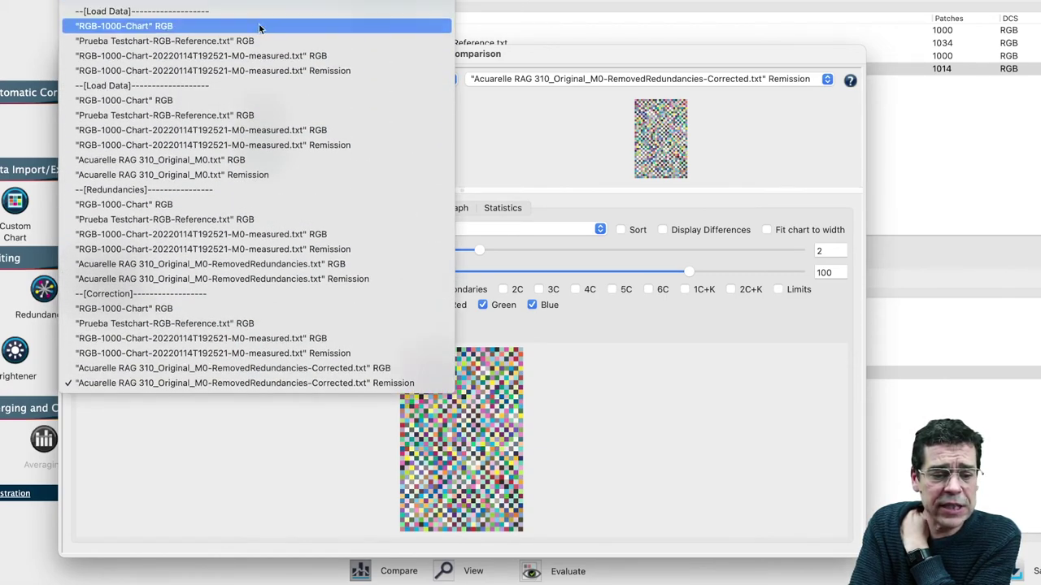
pyautogui.click(257, 70)
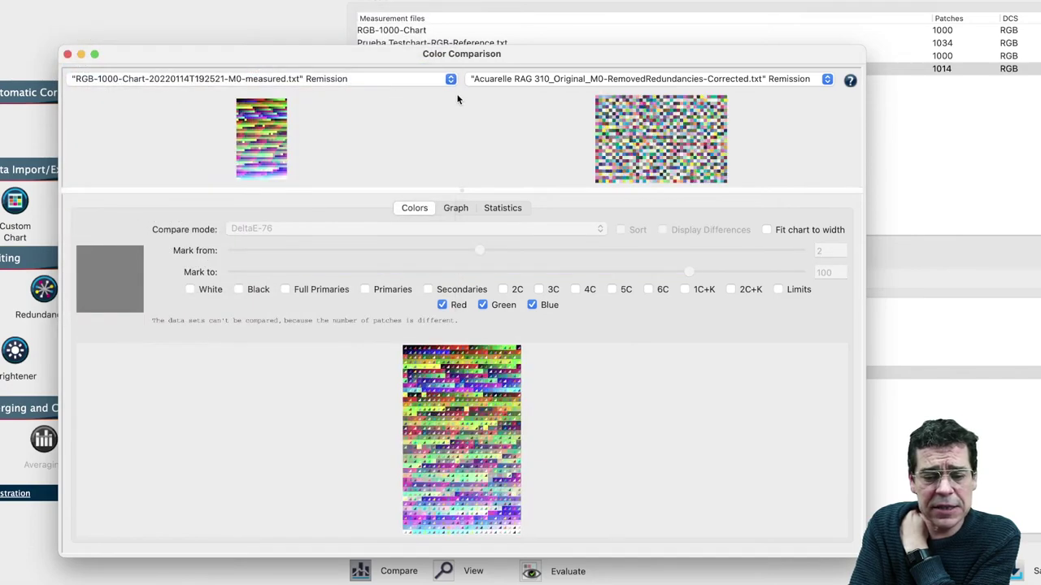
pyautogui.click(412, 78)
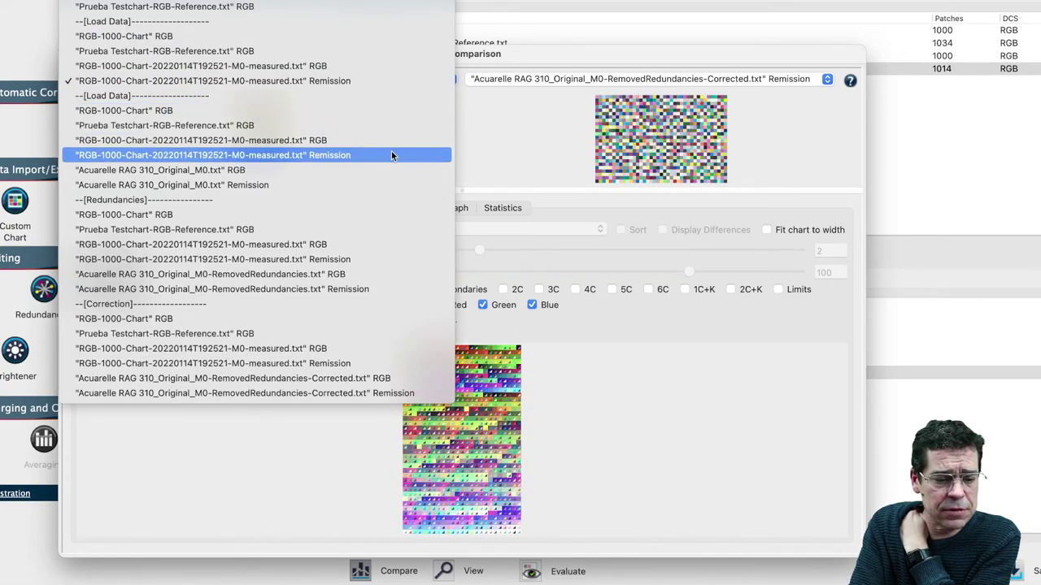
pyautogui.click(379, 182)
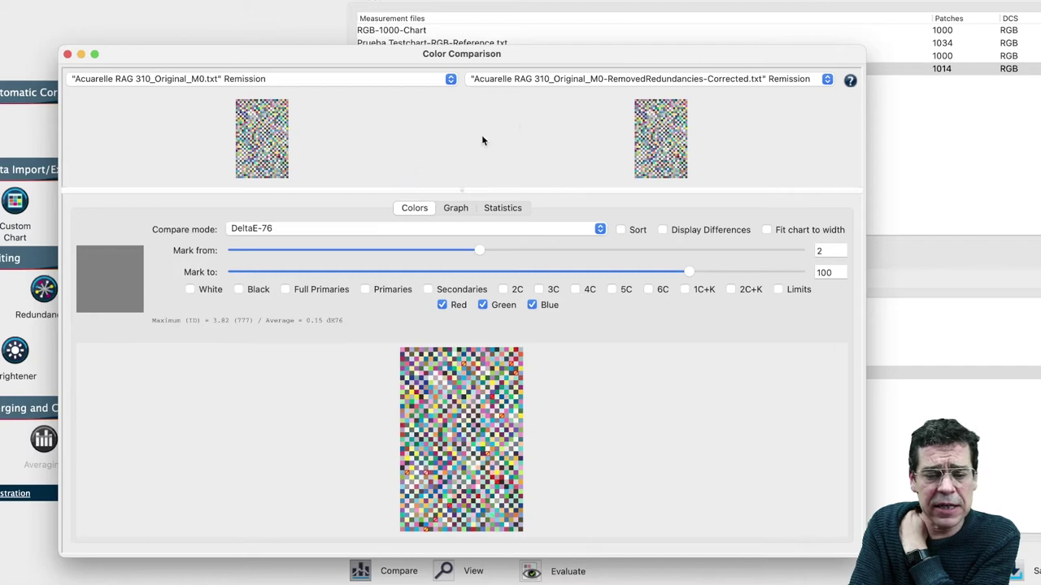
pyautogui.click(563, 78)
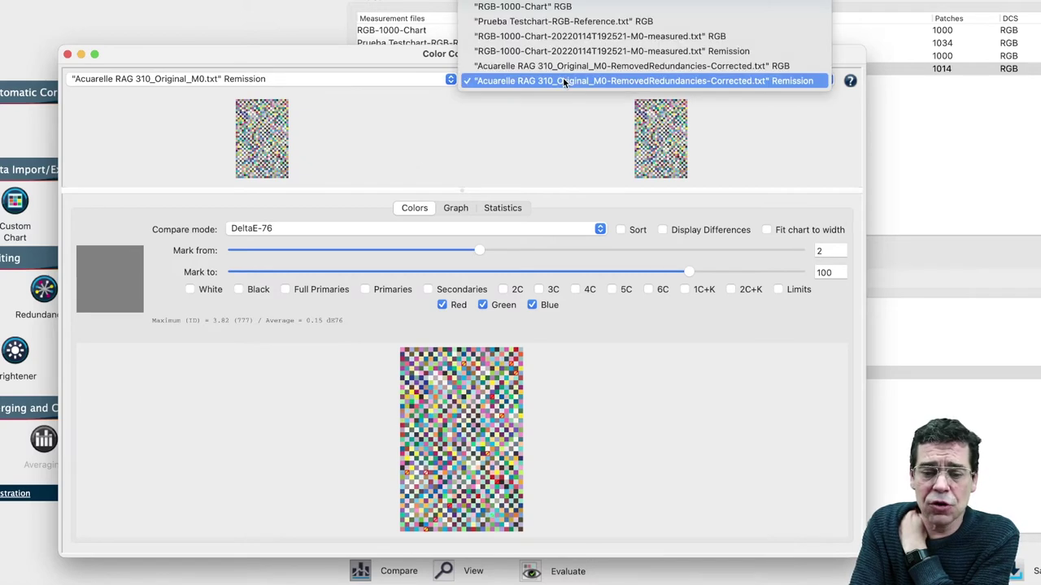
pyautogui.click(605, 82)
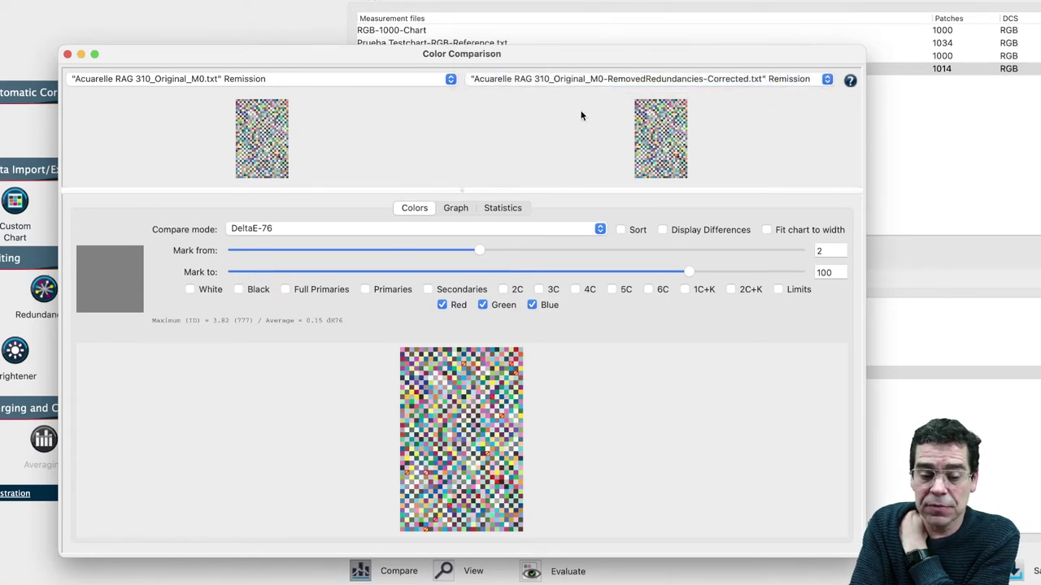
# Examine the statistics and graph of the original-versus-corrected Acuarelle comparison, and close the comparison.
pyautogui.click(512, 208)
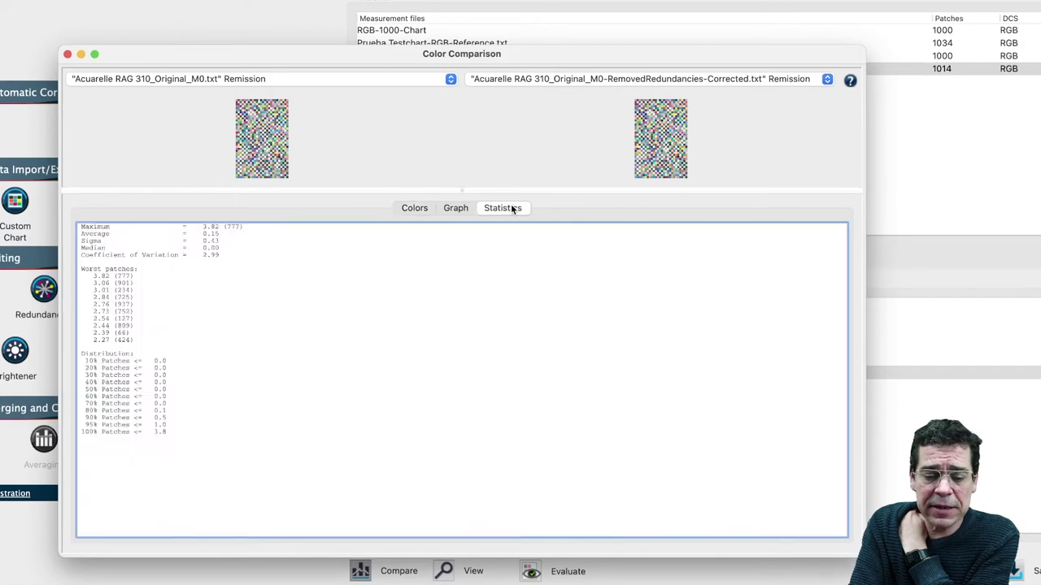
pyautogui.click(464, 209)
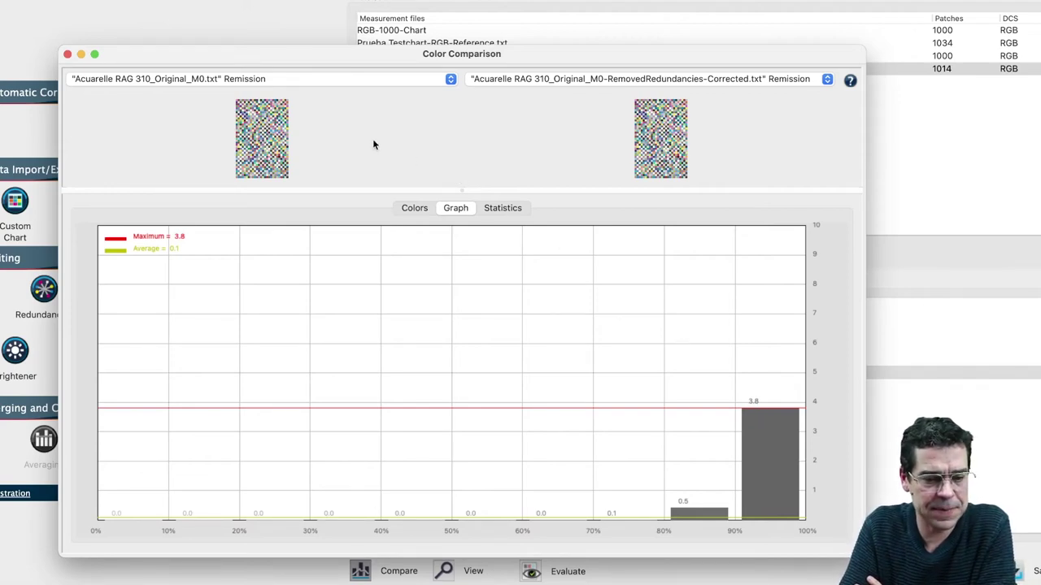
pyautogui.click(68, 54)
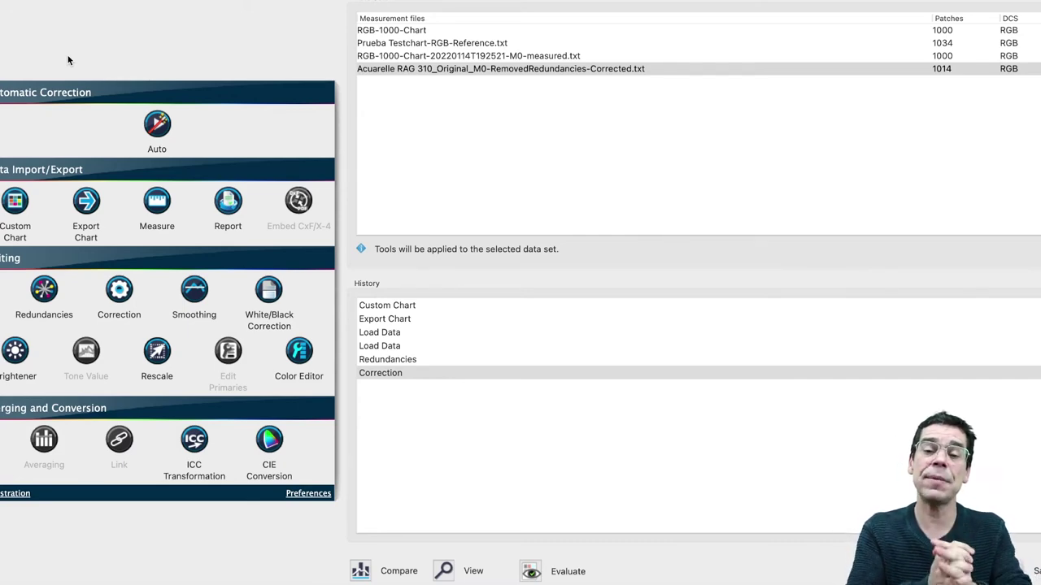
# Save the corrected Acuarelle data set as the text file Acuarelle RAG 310_Corregido in the Perfil ICC en RGB folder.
pyautogui.click(375, 72)
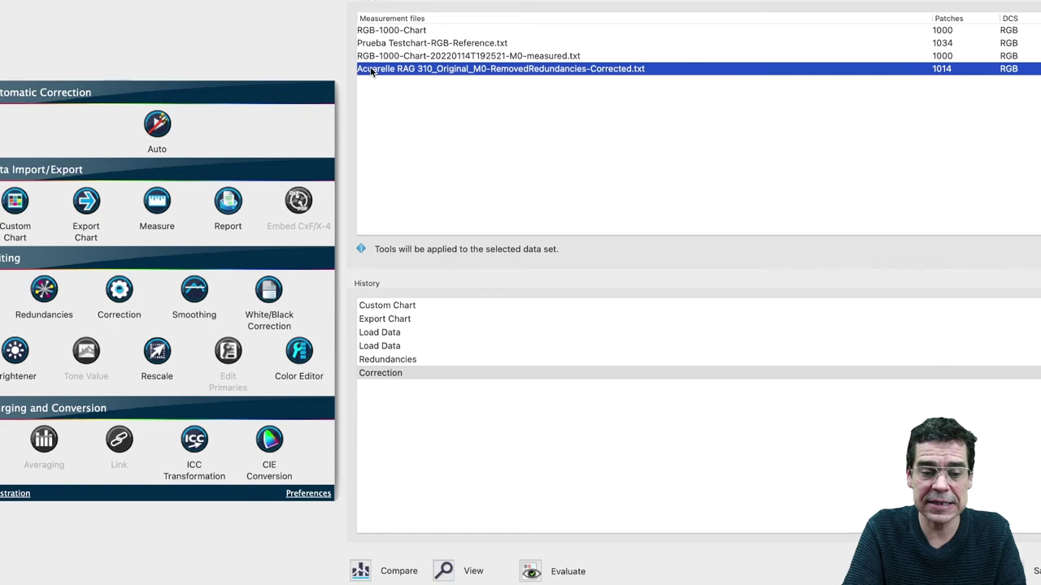
pyautogui.rightClick(375, 72)
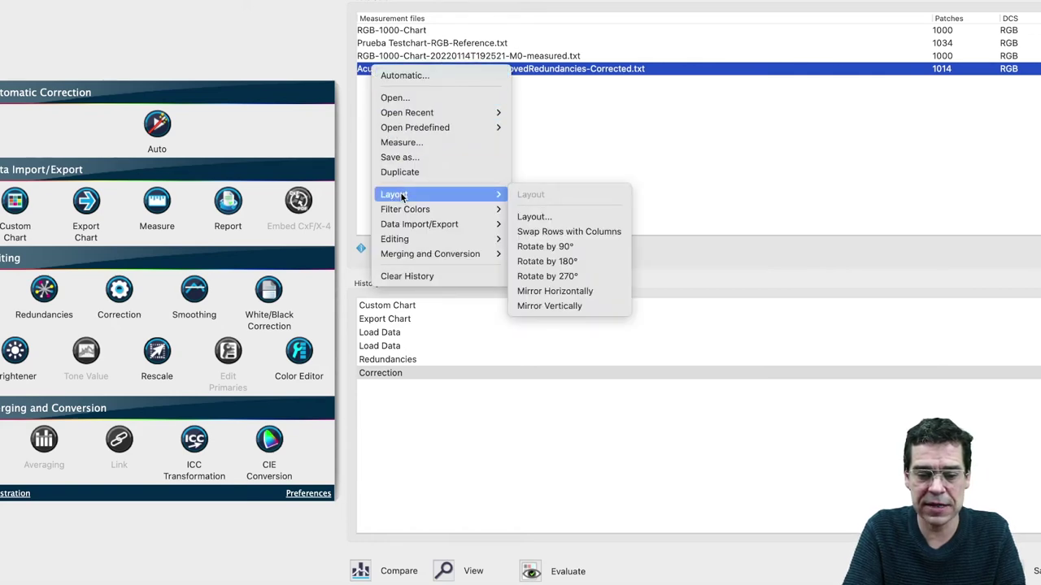
pyautogui.click(434, 160)
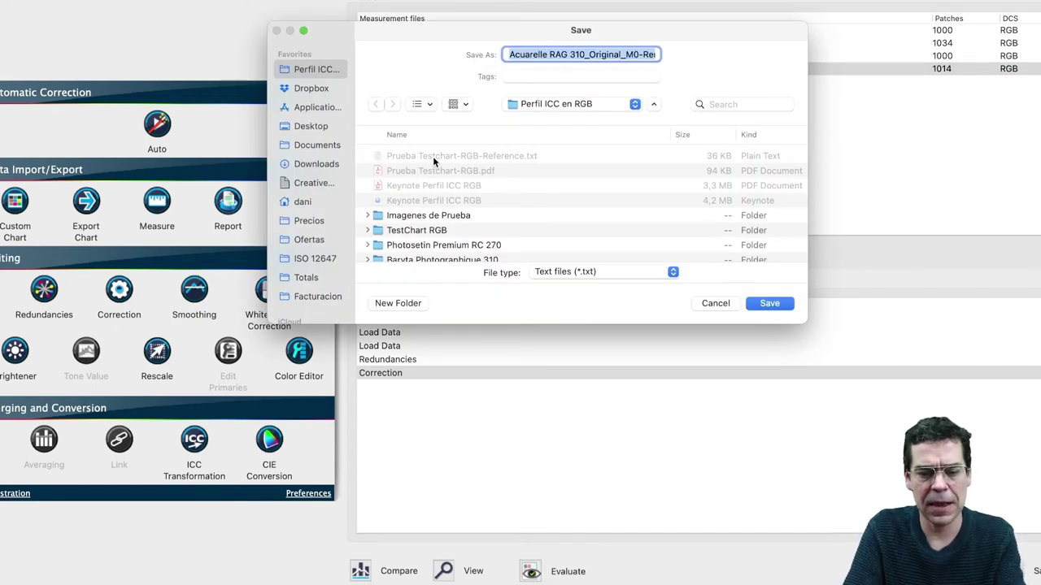
pyautogui.click(556, 57)
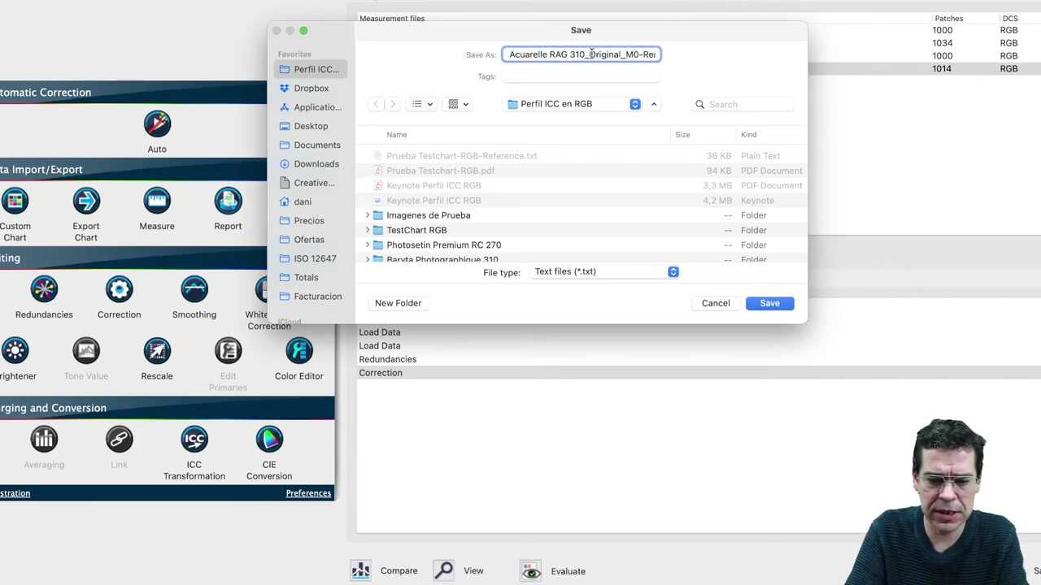
pyautogui.moveTo(591, 53); pyautogui.dragTo(688, 60)
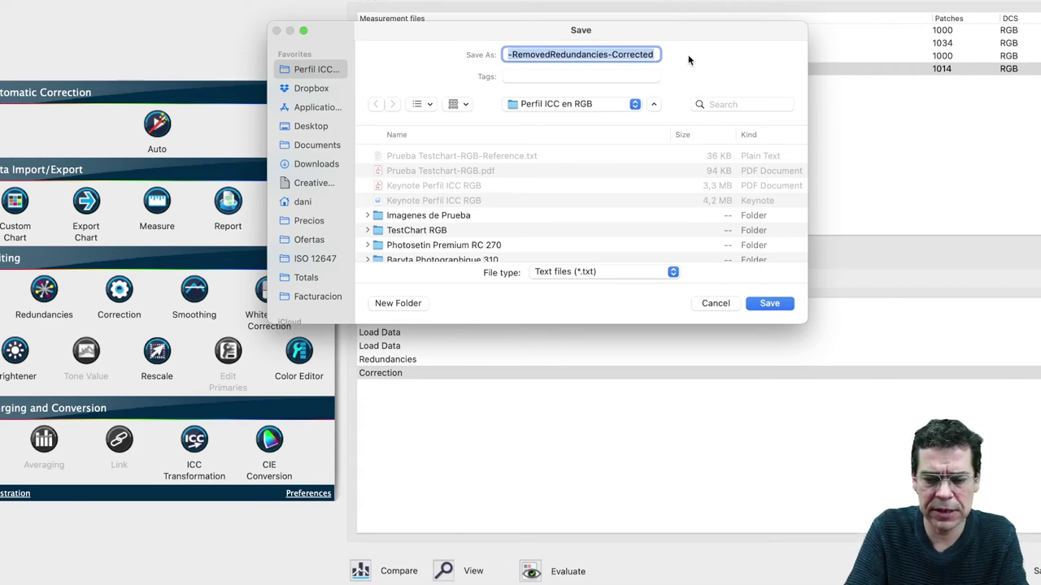
pyautogui.write('_Corre')
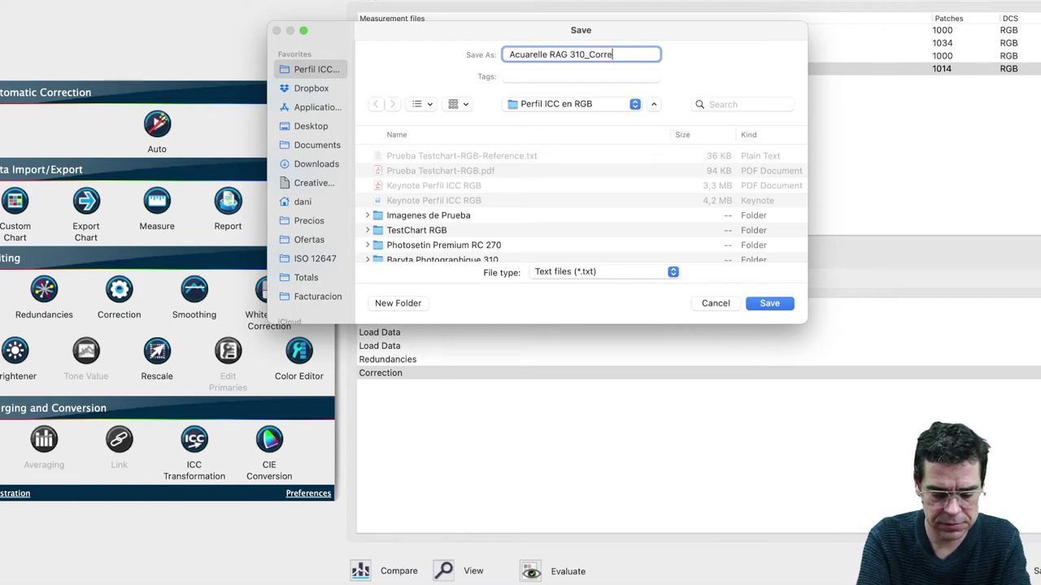
pyautogui.write('gido')
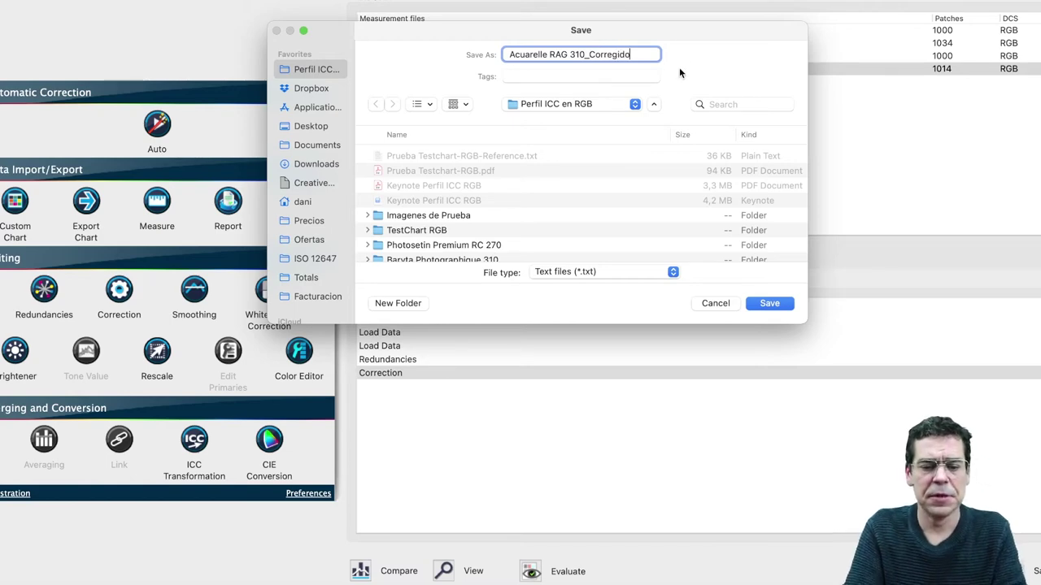
pyautogui.click(757, 305)
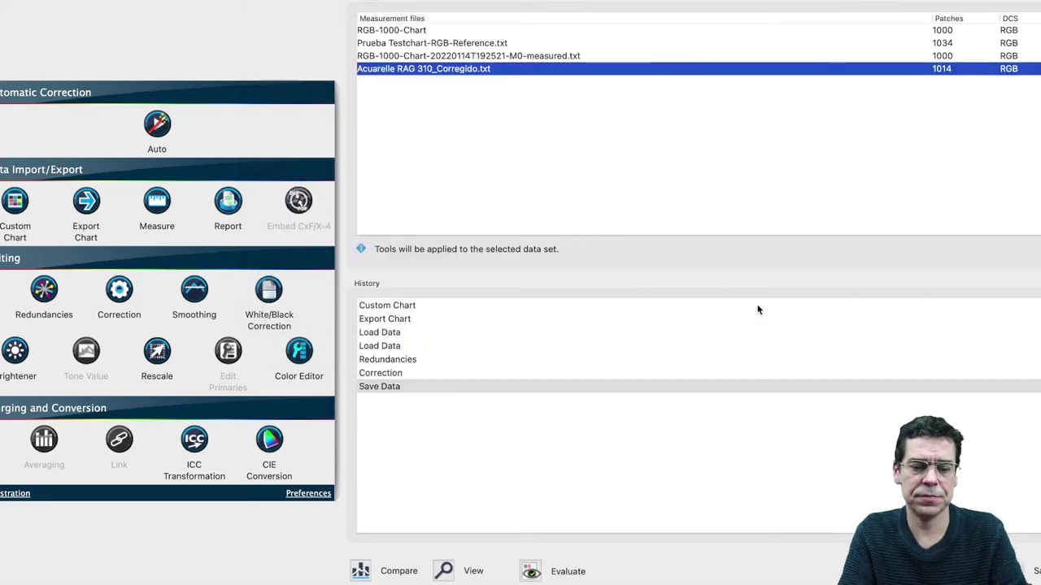
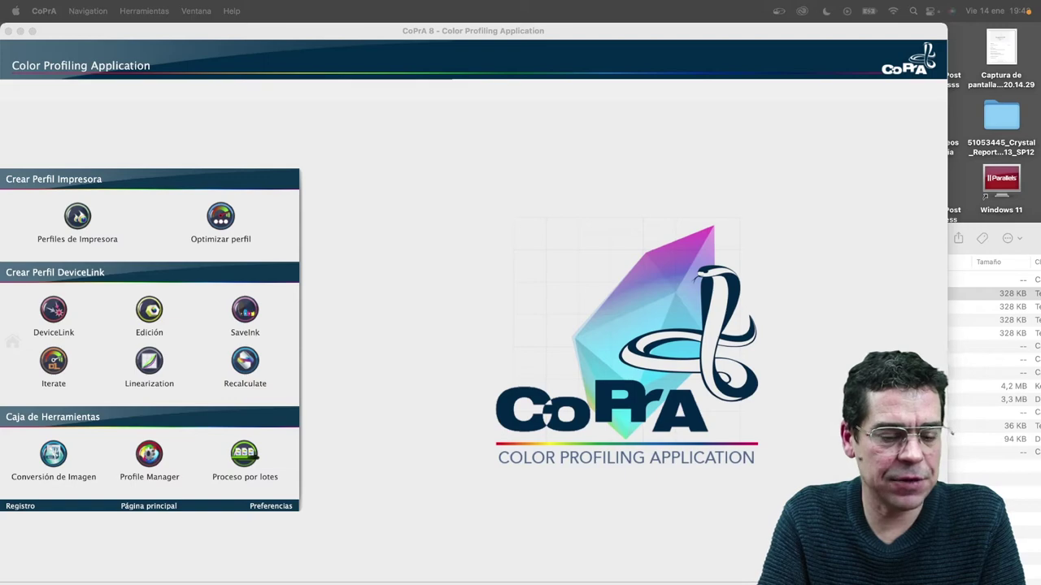
# Switch to CoPrA and load Acuarelle RAG 310_Corregido.txt from the Perfil ICC en RGB folder as measurement data for a printer profile.
pyautogui.click(292, 113)
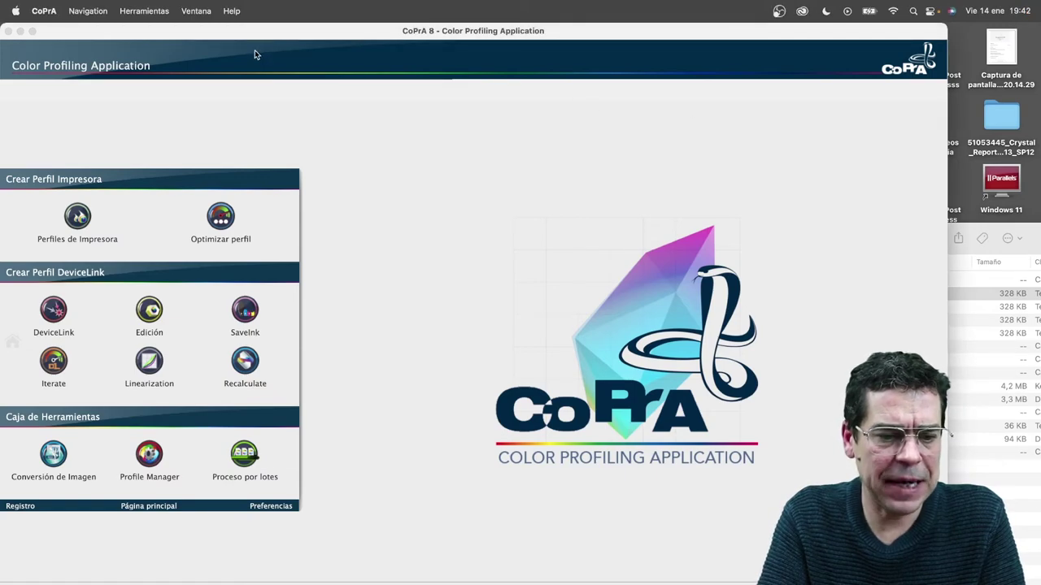
pyautogui.moveTo(252, 38); pyautogui.dragTo(261, 38)
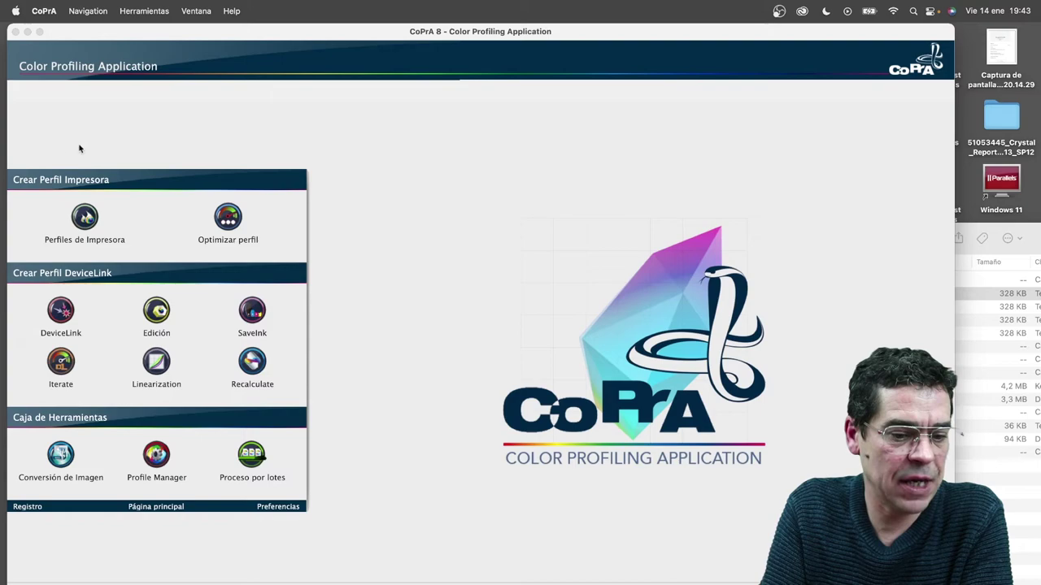
pyautogui.moveTo(85, 222)
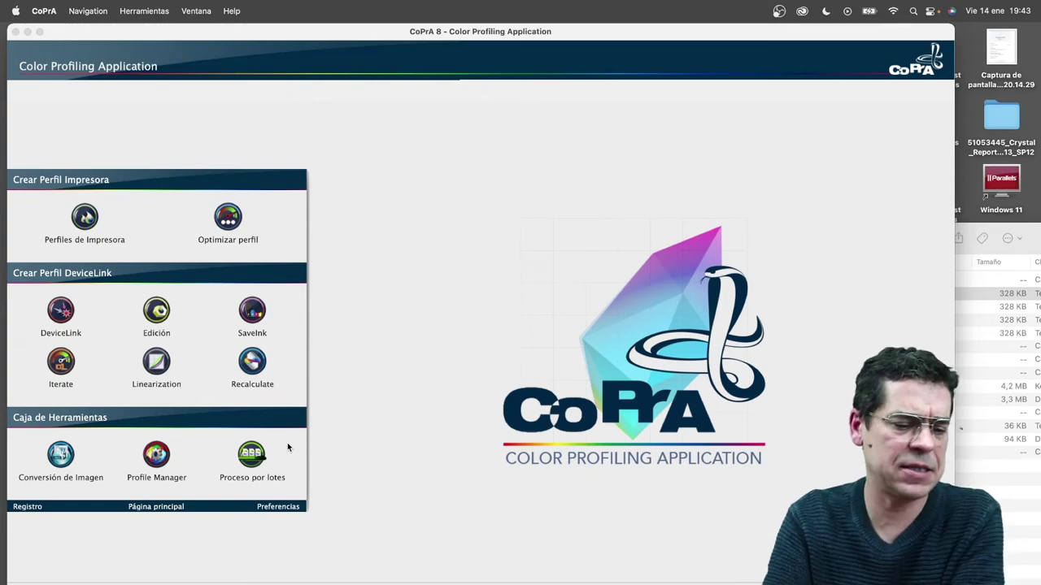
pyautogui.moveTo(149, 398)
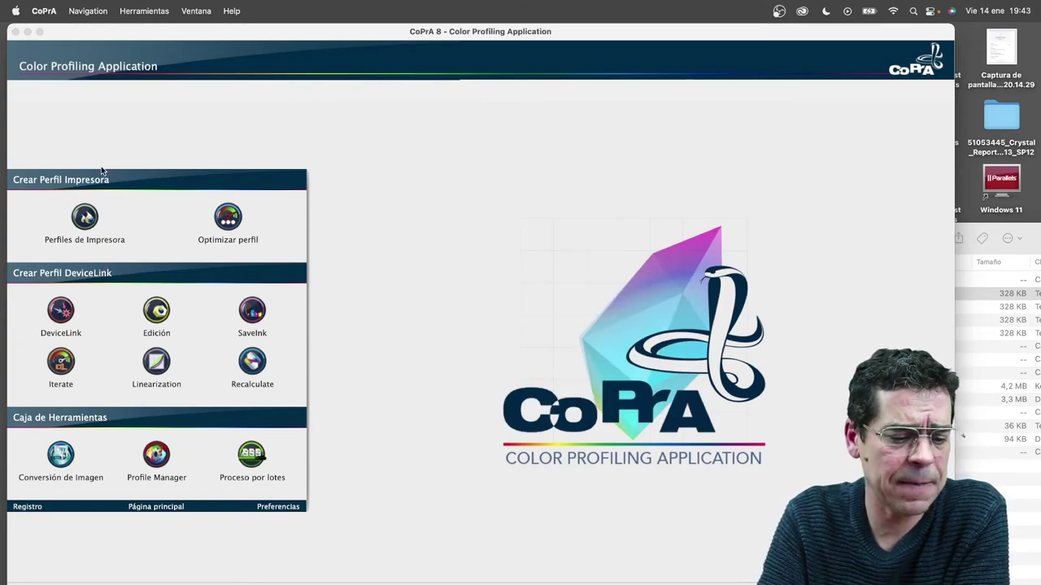
pyautogui.click(86, 229)
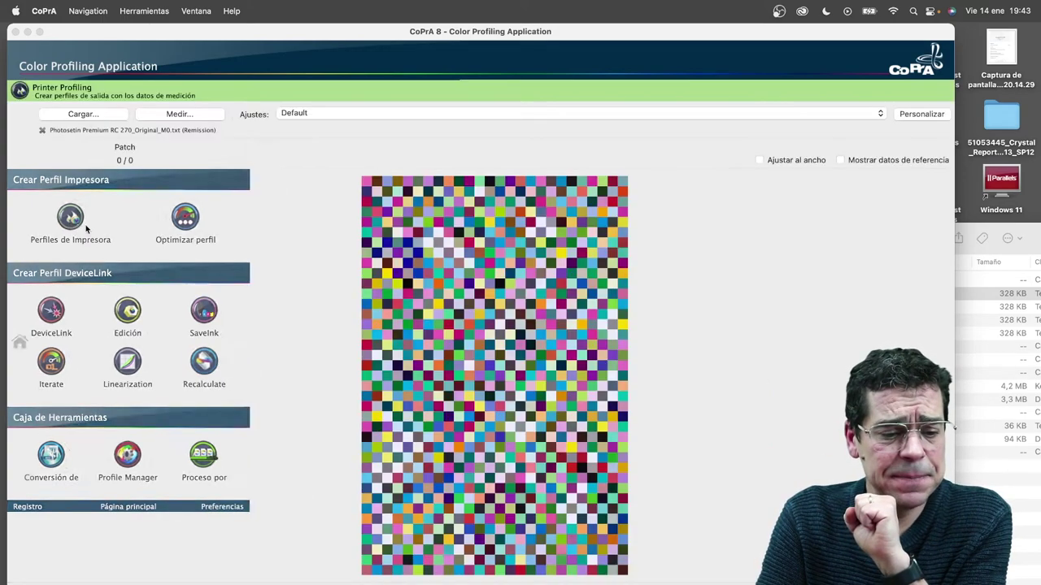
pyautogui.click(93, 119)
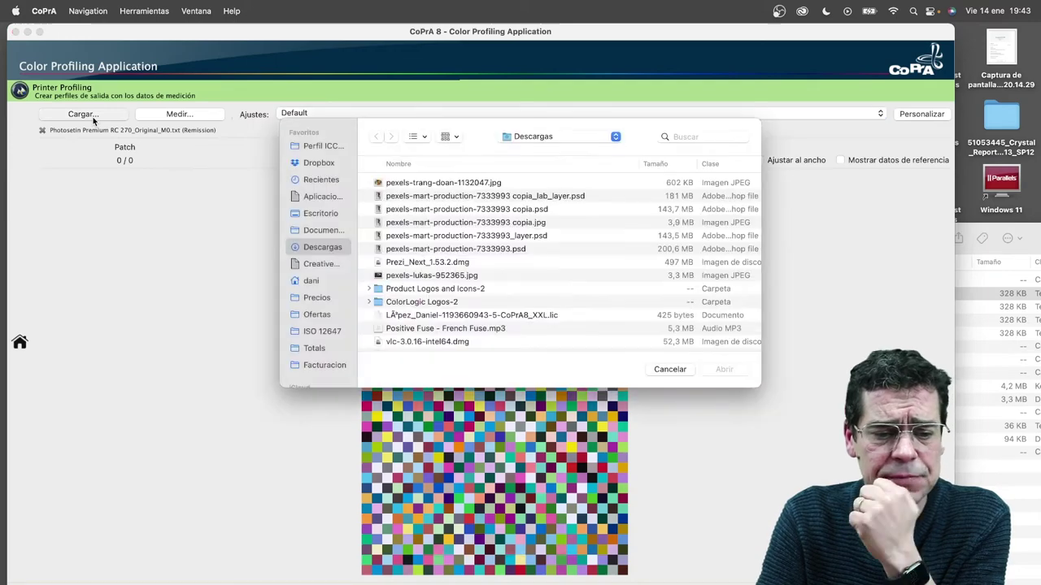
pyautogui.click(321, 147)
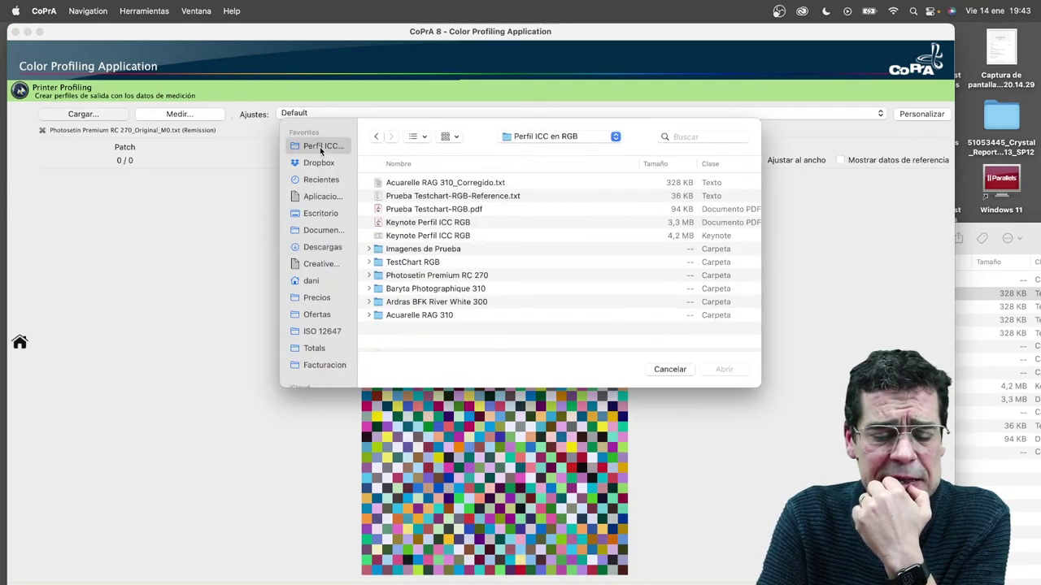
pyautogui.click(402, 187)
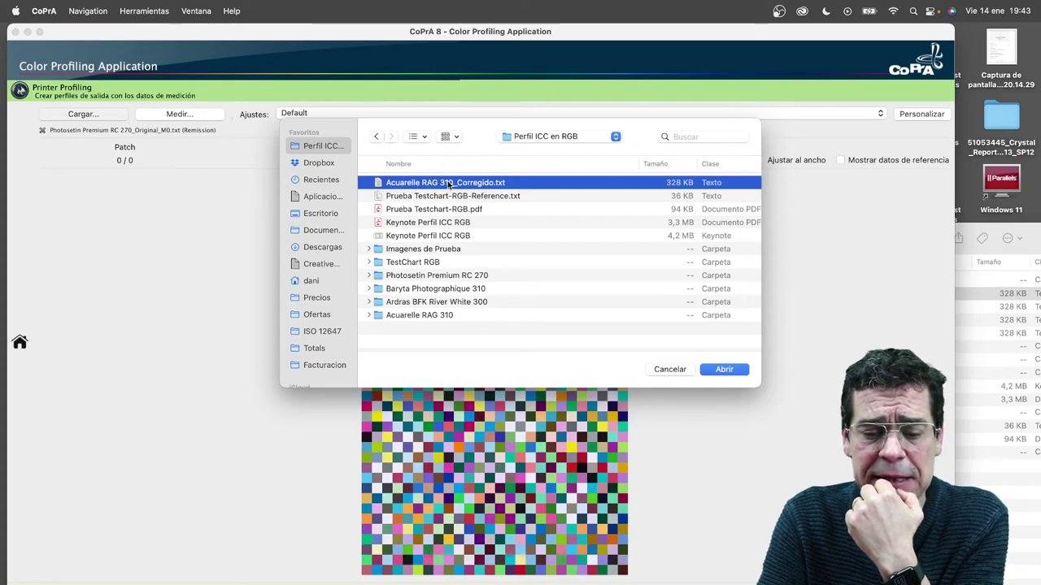
pyautogui.click(714, 373)
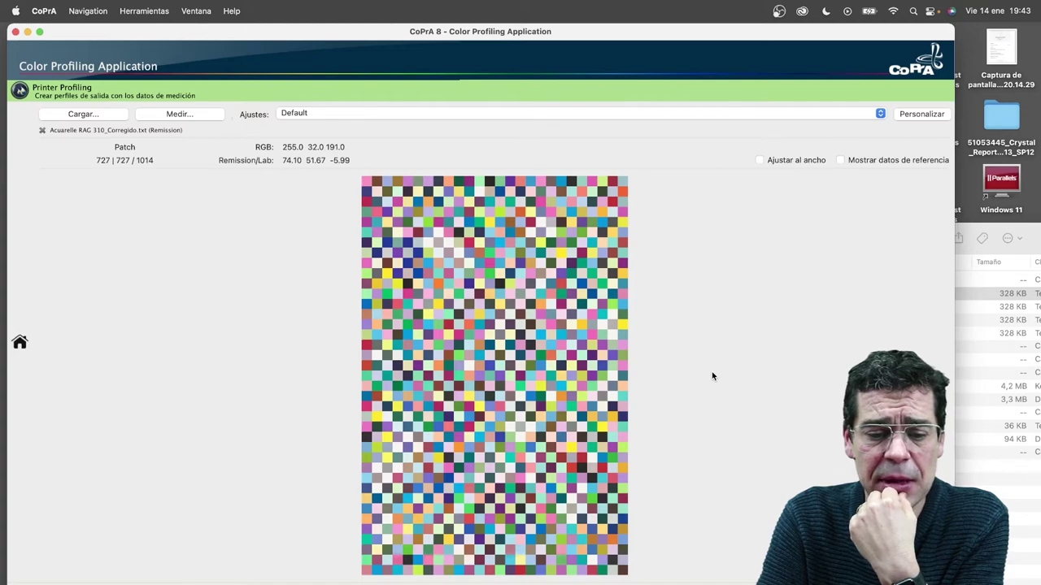
# Customize the Default printer profile settings, selecting Standard Compression for perceptual rendering and Saturación as the adjustment type.
pyautogui.click(917, 114)
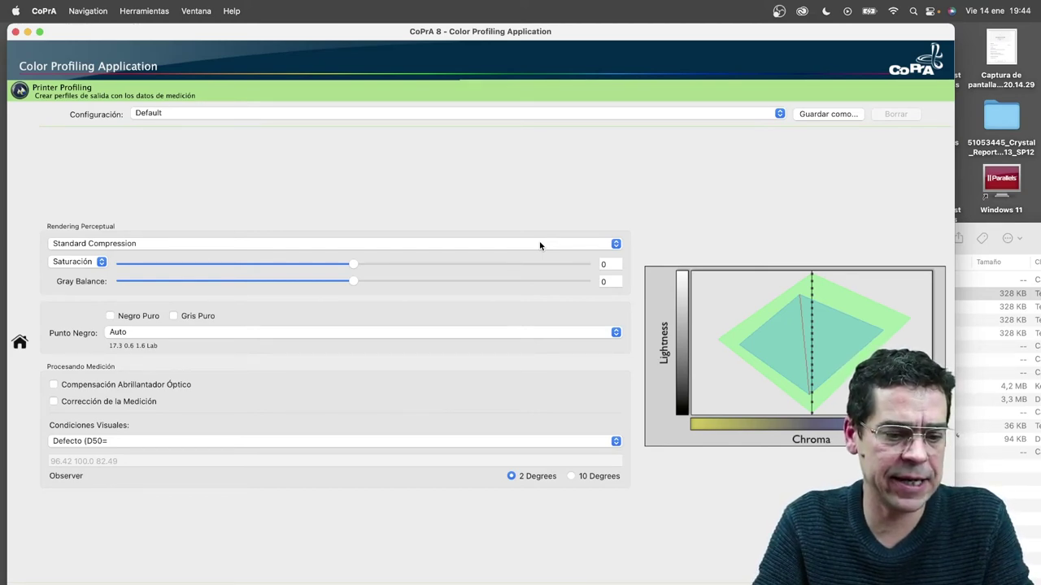
pyautogui.click(468, 244)
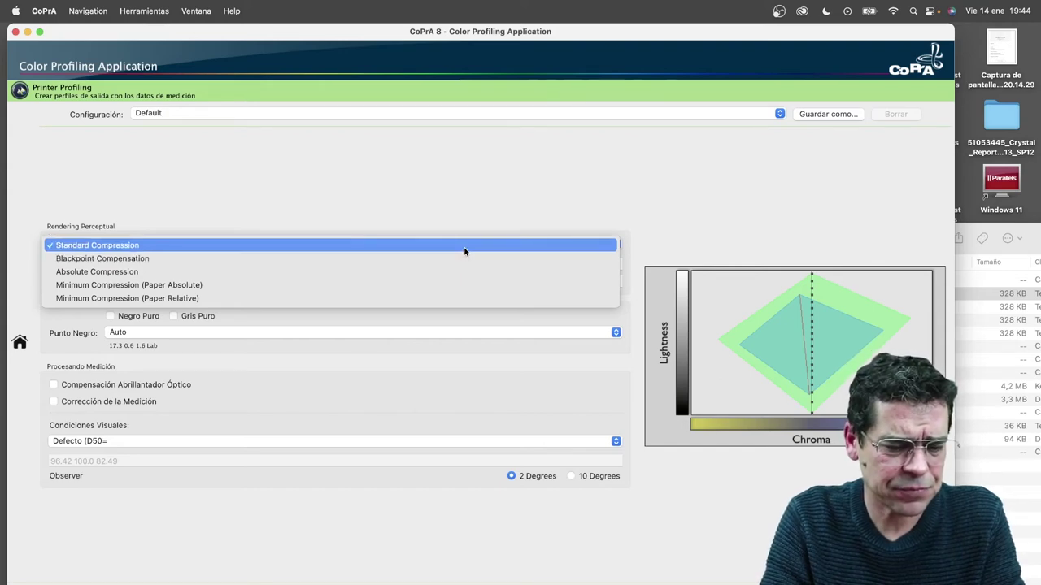
pyautogui.click(464, 244)
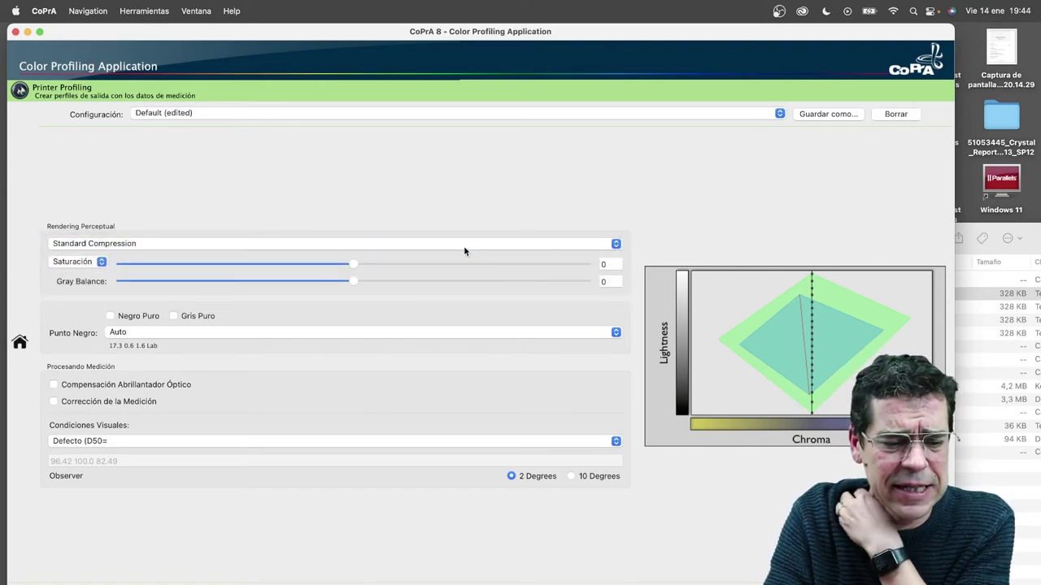
pyautogui.click(556, 244)
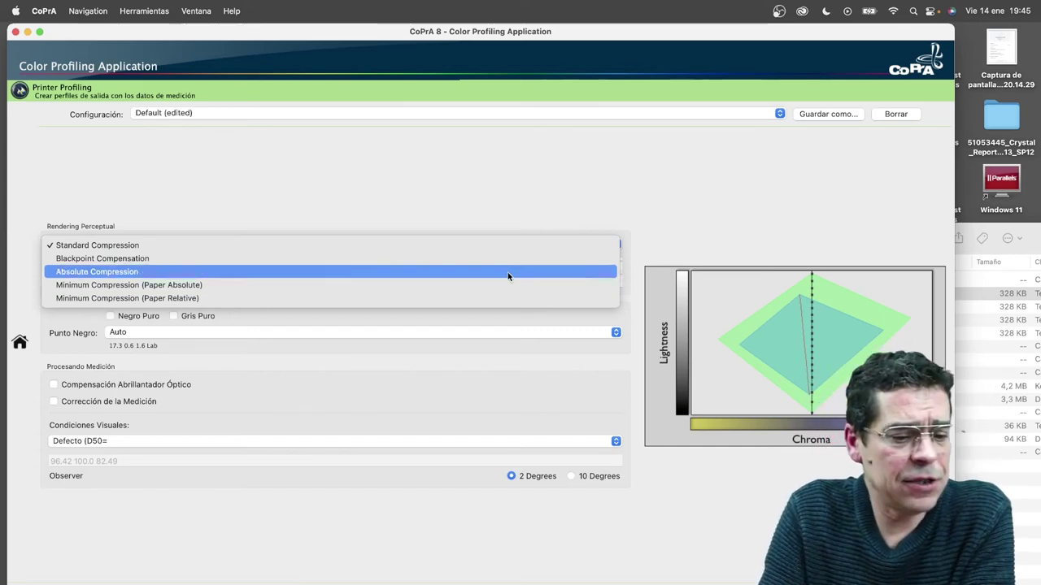
pyautogui.click(486, 224)
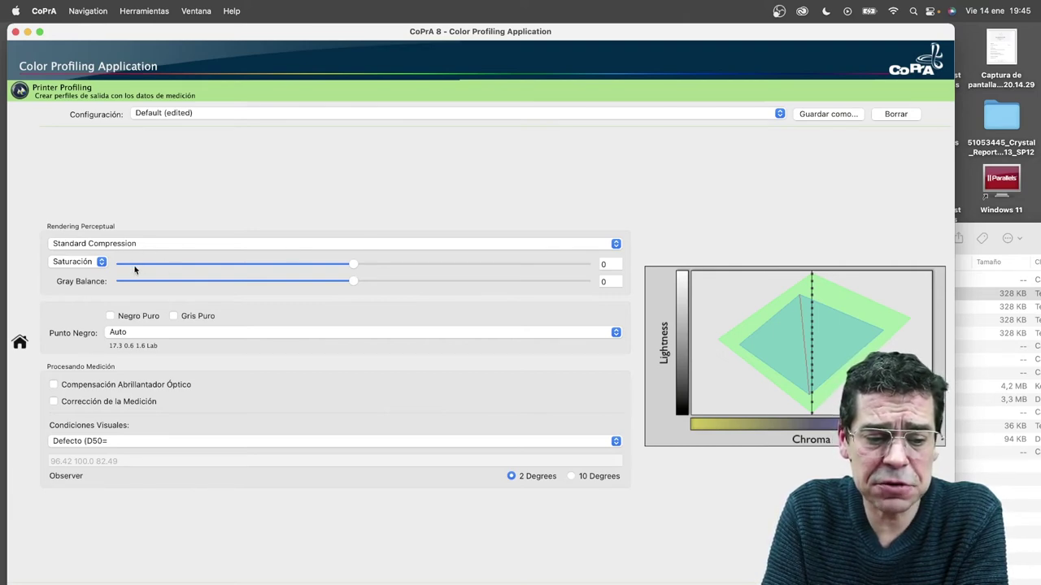
pyautogui.click(103, 262)
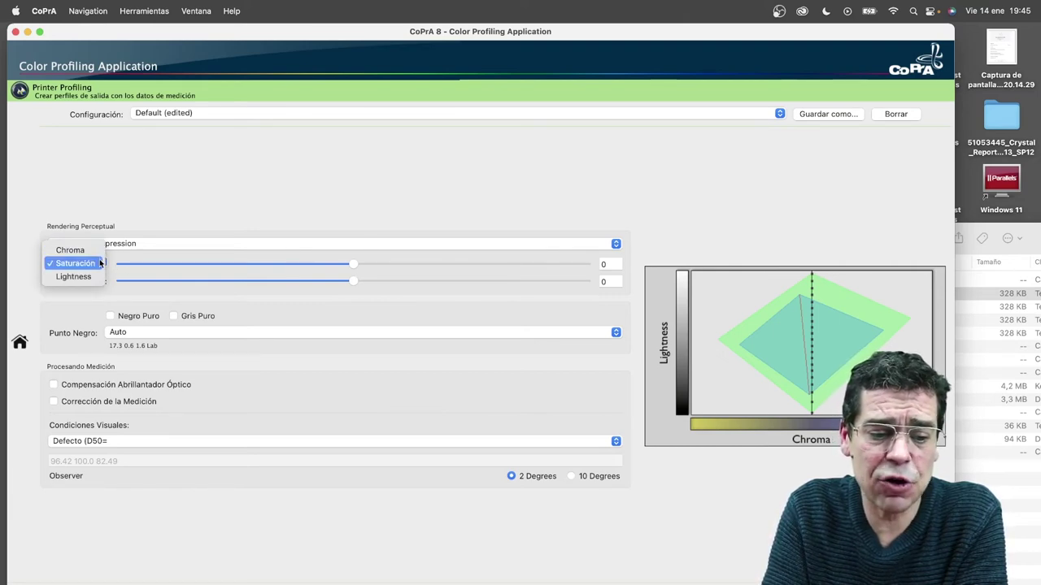
pyautogui.click(99, 263)
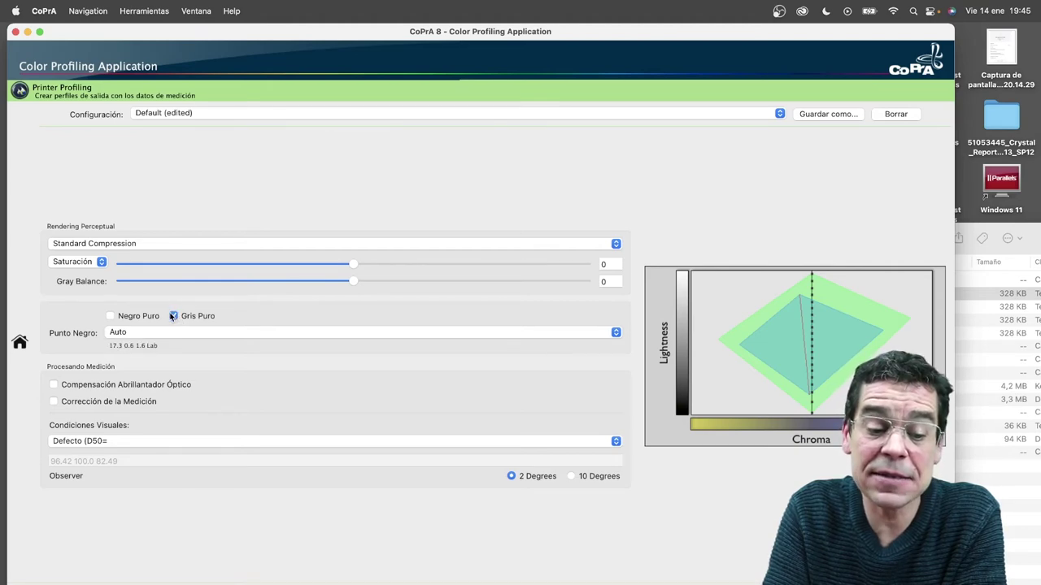
# Try the Negro Puro and Gris Puro options for the profile, and turn both off again.
pyautogui.click(111, 316)
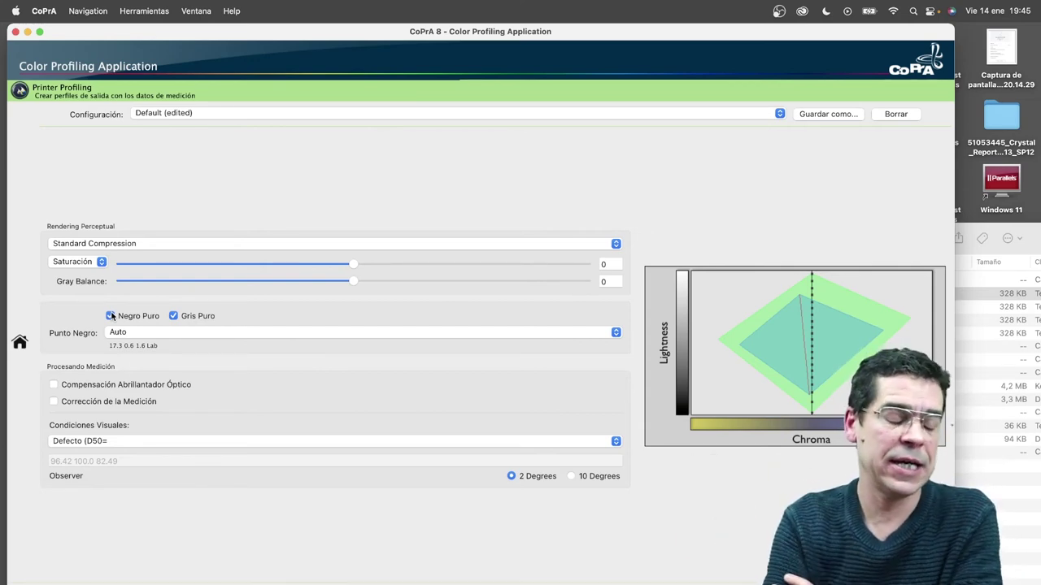
pyautogui.click(111, 316)
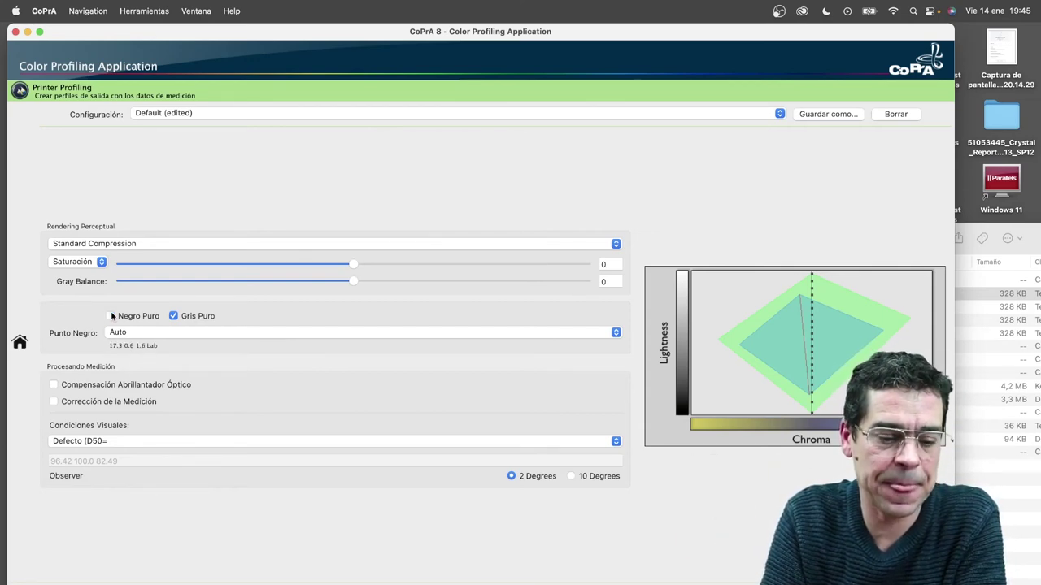
pyautogui.click(174, 316)
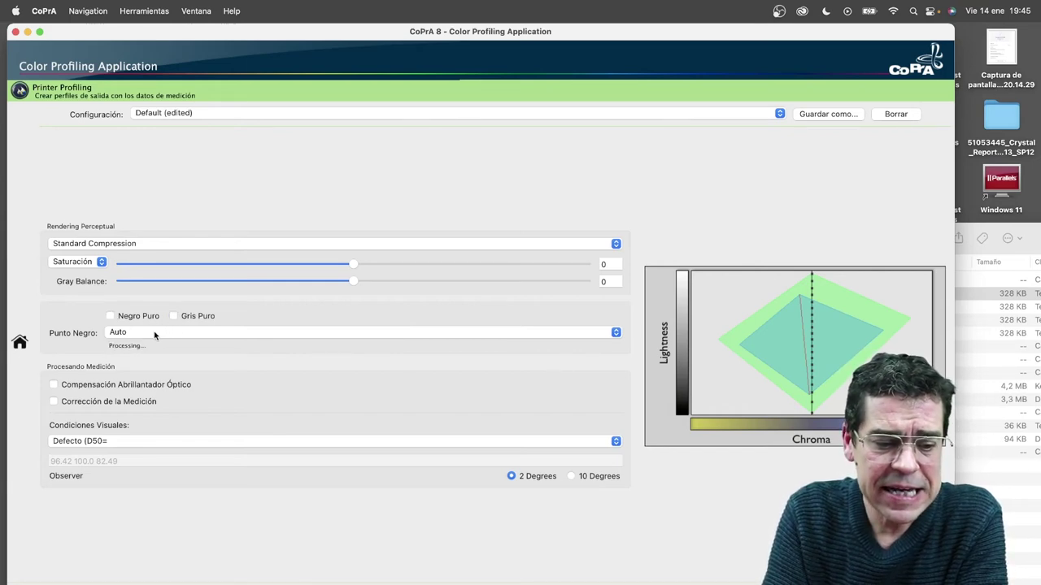
# Try the Darkest option for the profile's black point, and return the black point to Auto.
pyautogui.click(147, 333)
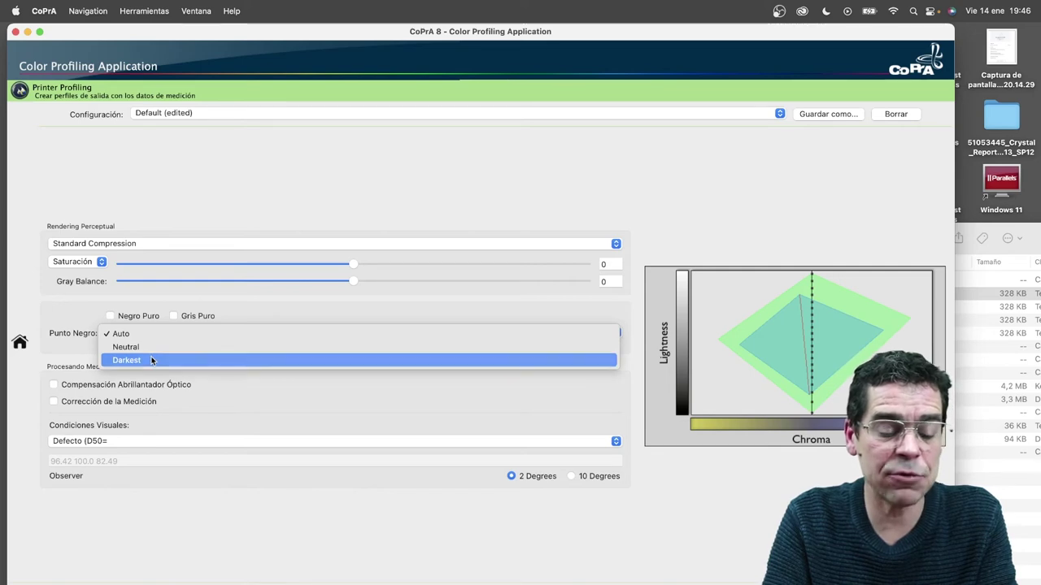
pyautogui.click(152, 360)
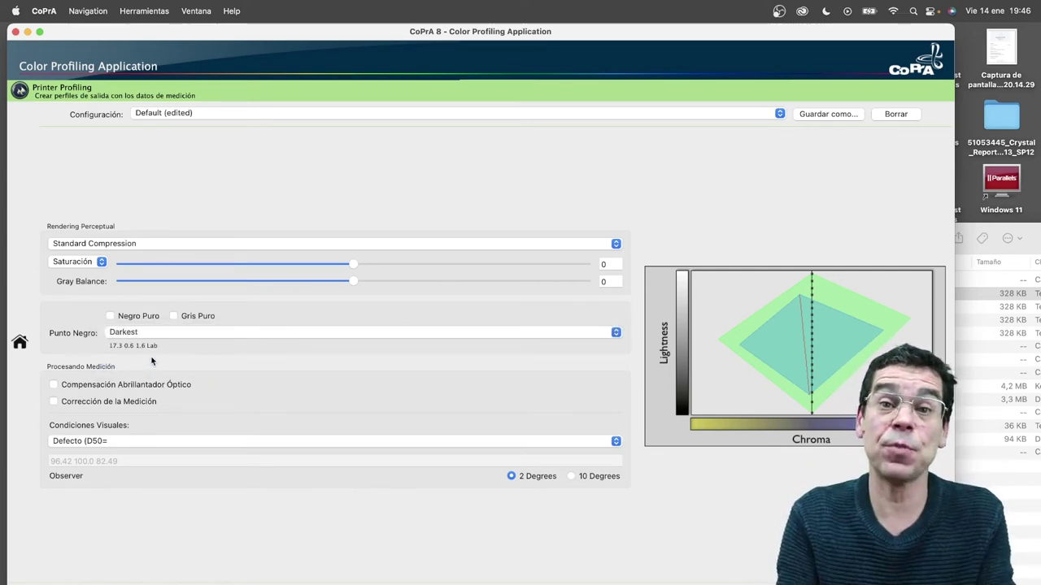
pyautogui.click(161, 332)
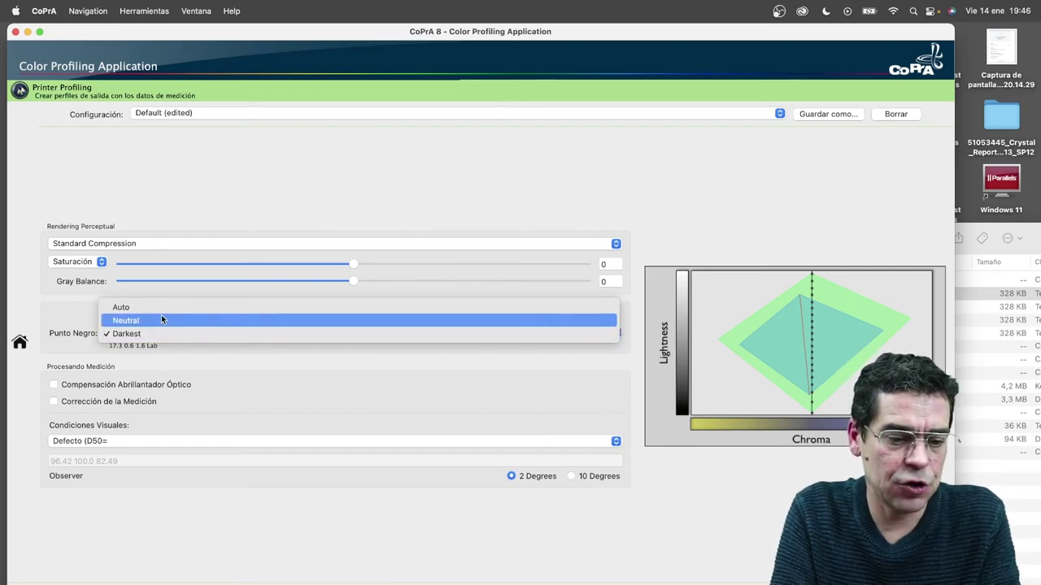
pyautogui.click(161, 309)
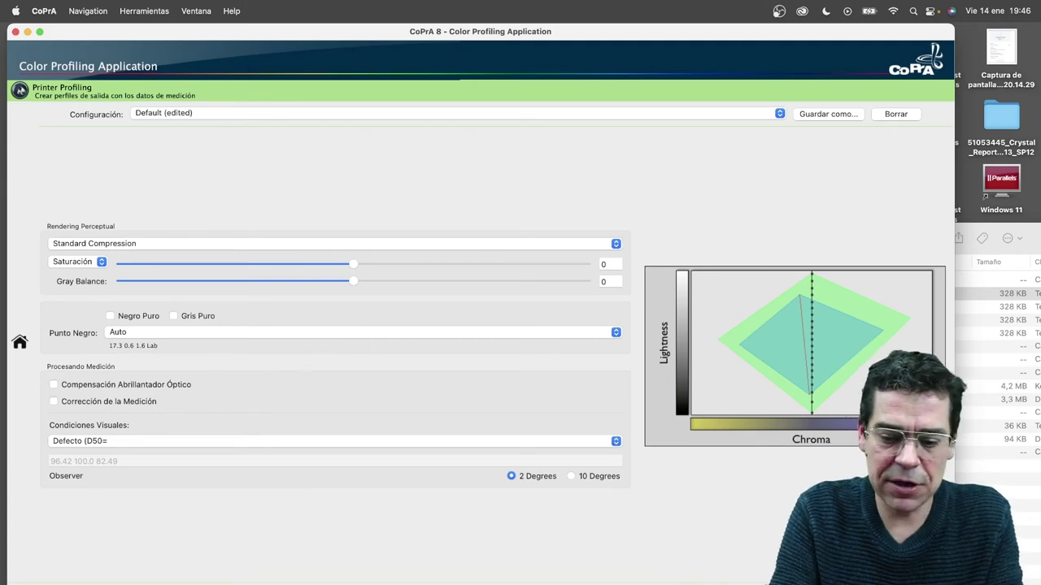
# Continue to the profile output settings and name the profile Perfil ICC RGB_Normal.icc.
pyautogui.press('super+Right')
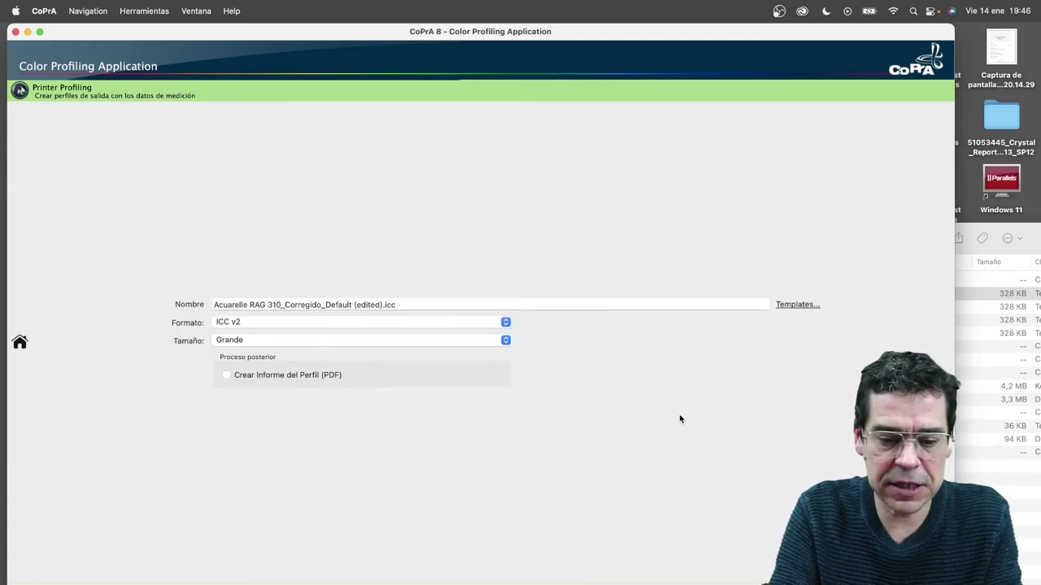
pyautogui.click(400, 304)
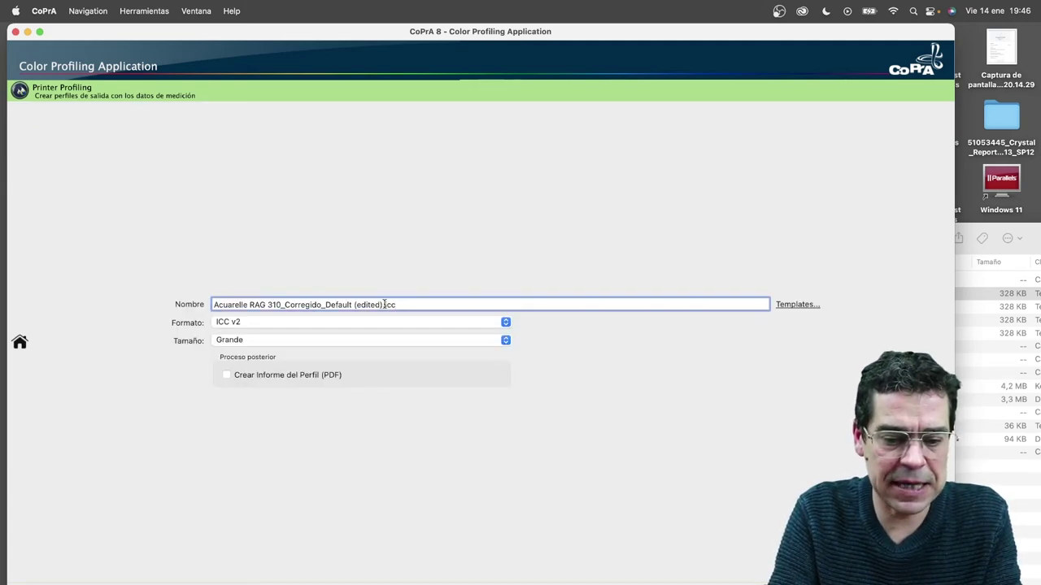
pyautogui.moveTo(384, 304); pyautogui.dragTo(235, 296)
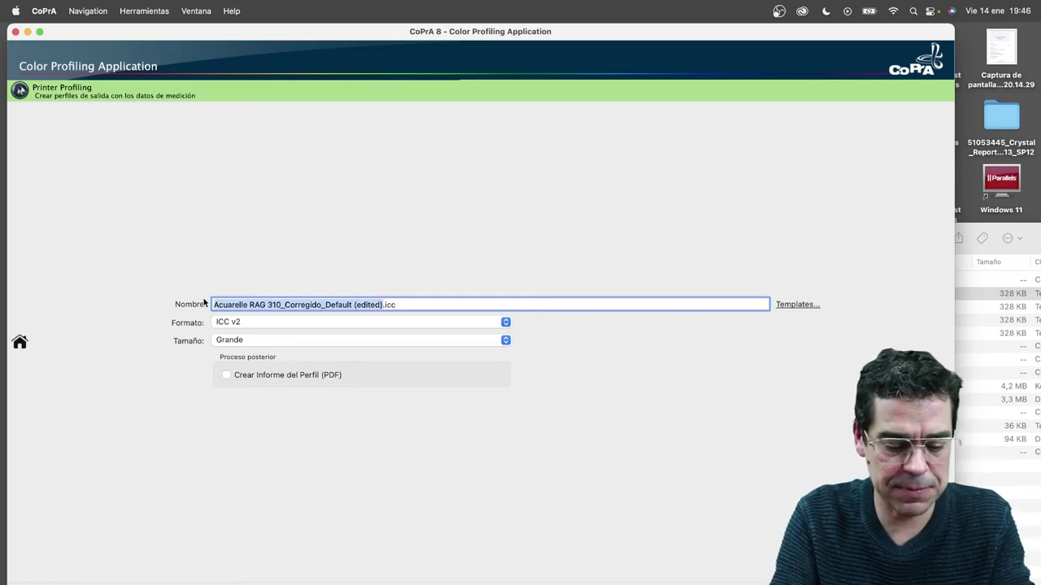
pyautogui.write('Pefi')
pyautogui.press('BackSpace')
pyautogui.press('BackSpace')
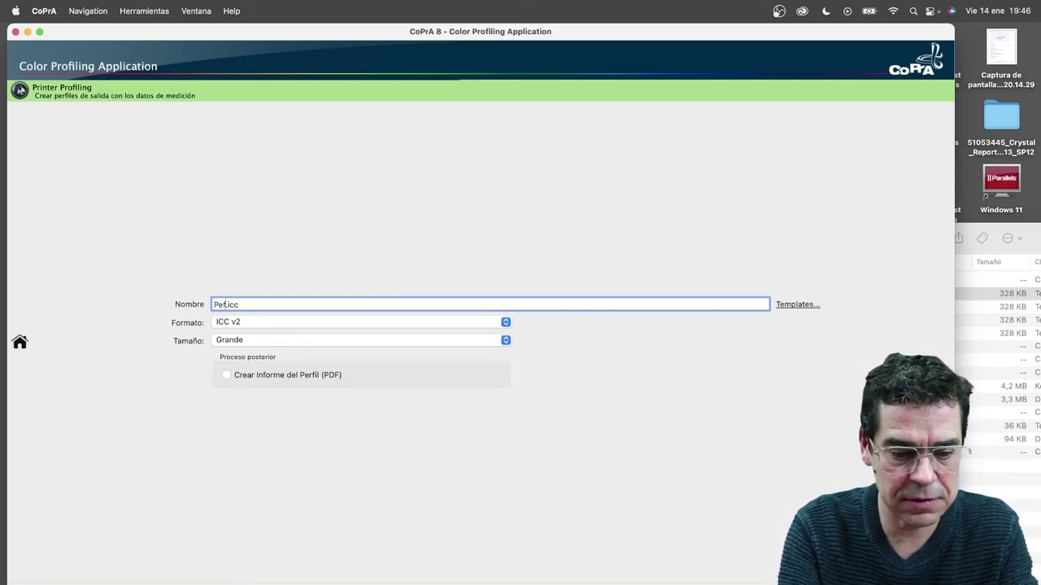
pyautogui.write('rfil ICC')
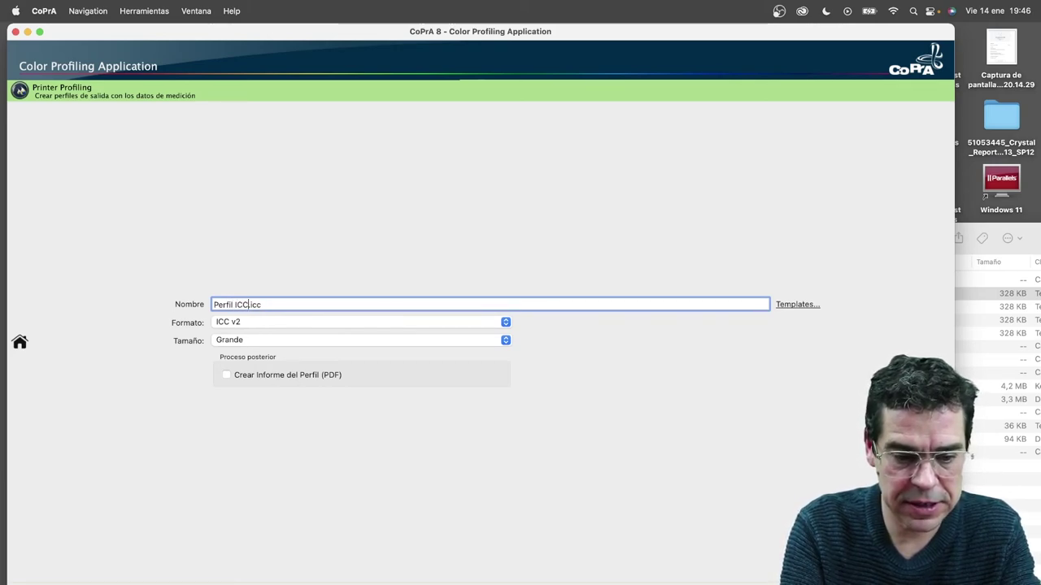
pyautogui.write(' RGB')
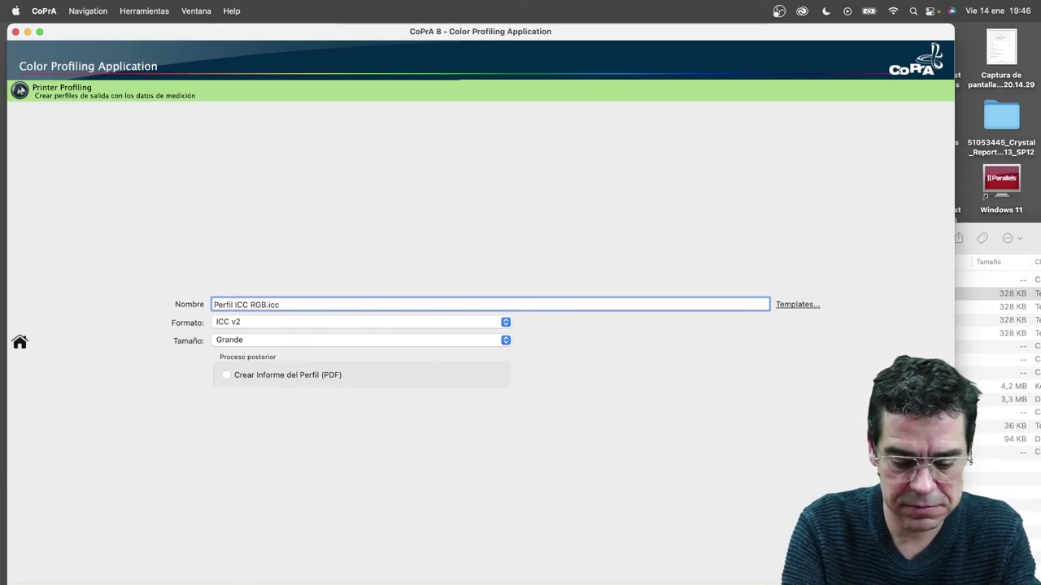
pyautogui.write('_Normal')
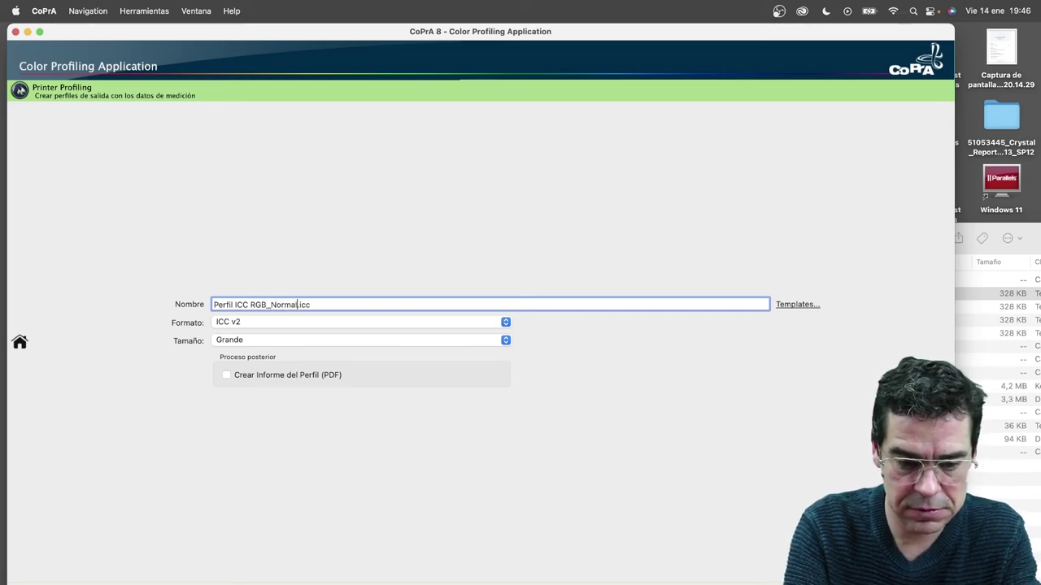
# Keep the profile format at ICC v2, set the profile size to Auto, and switch to Photoshop.
pyautogui.click(227, 323)
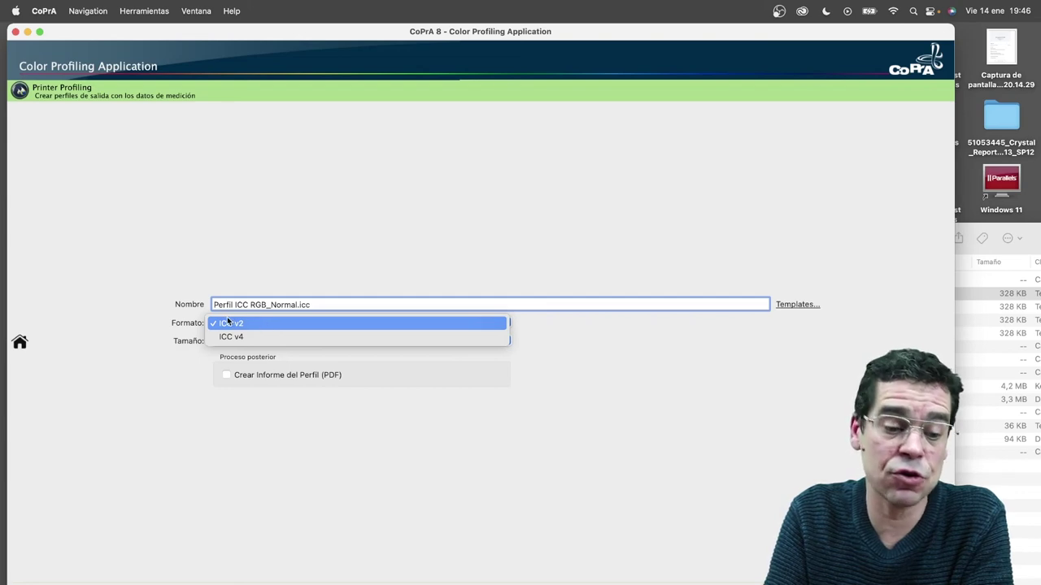
pyautogui.click(186, 318)
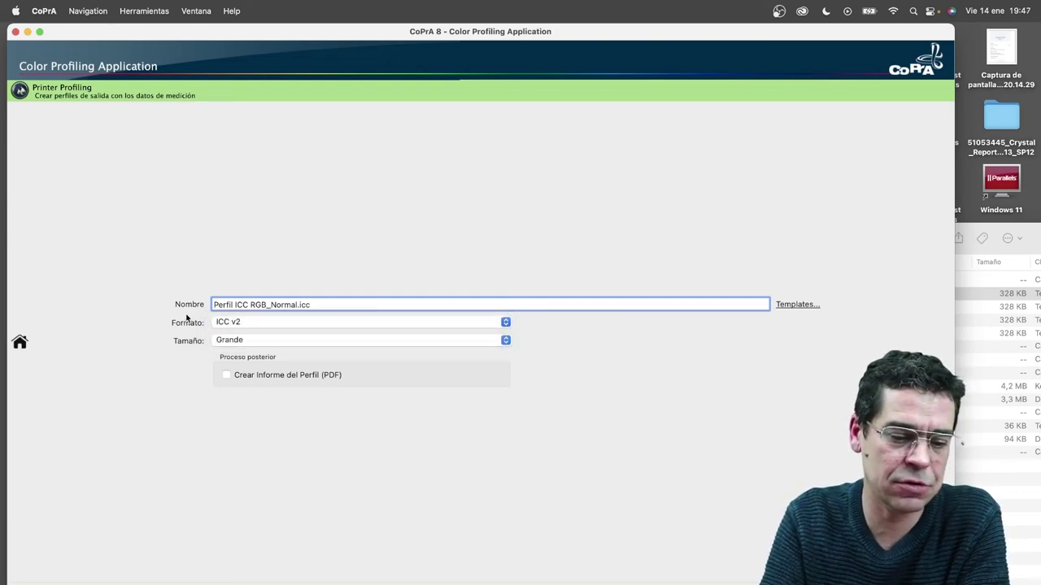
pyautogui.click(221, 341)
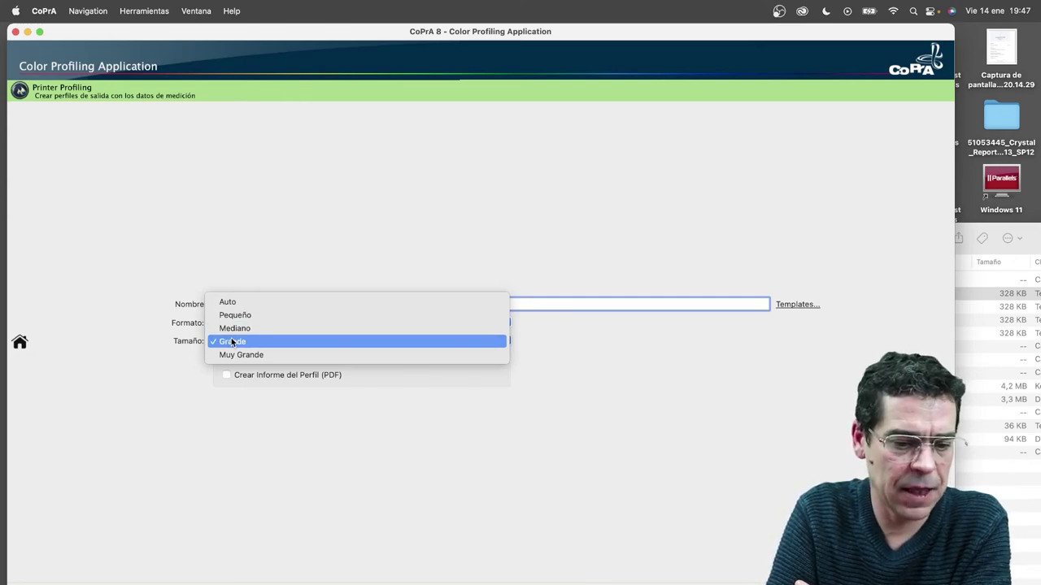
pyautogui.click(233, 307)
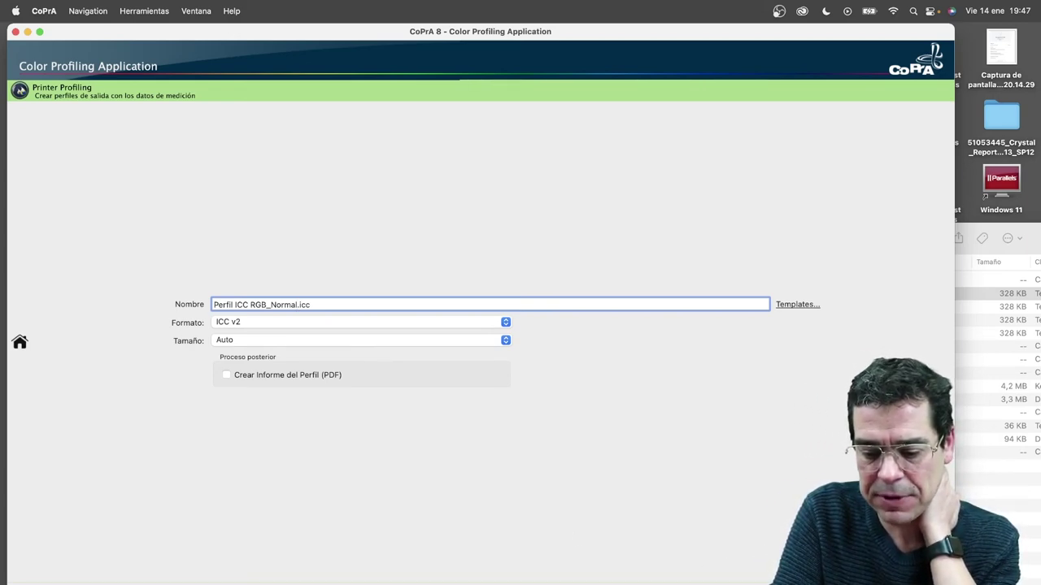
pyautogui.hotkey('ctrl', 'alt', 'Return')
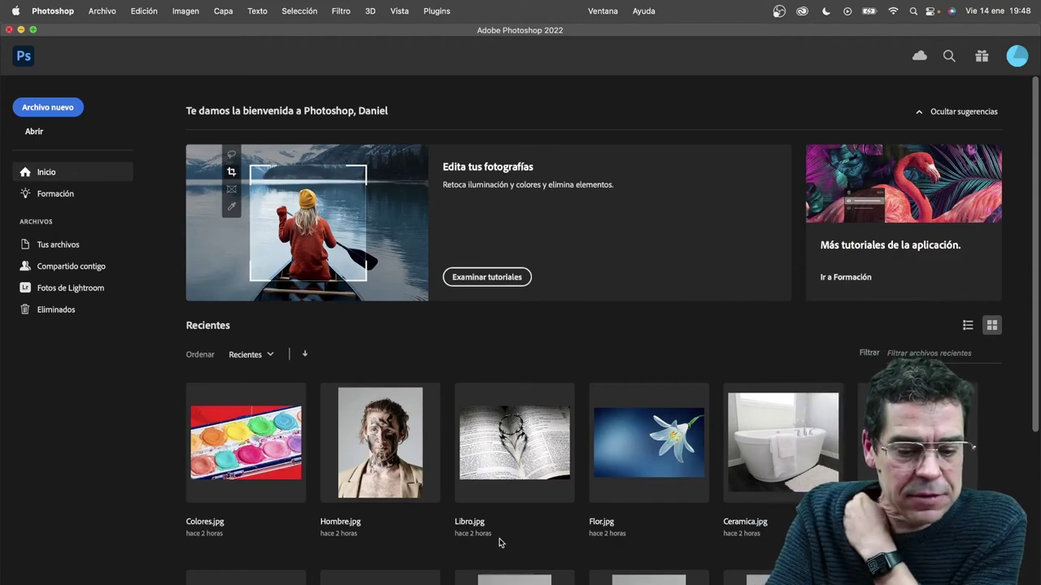
# Open the recent image Hombre.jpg.
pyautogui.click(387, 482)
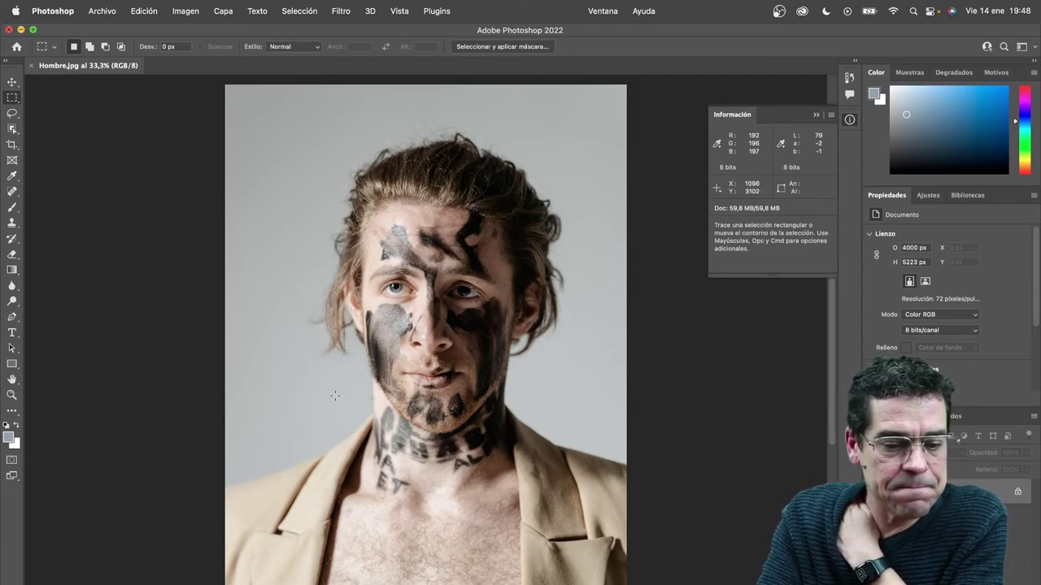
pyautogui.click(144, 10)
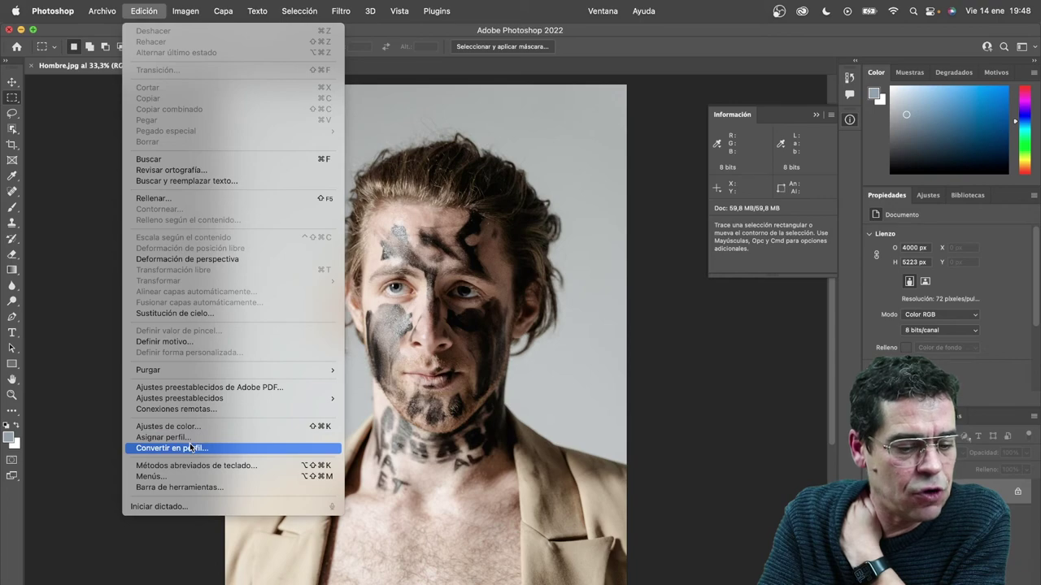
pyautogui.click(88, 443)
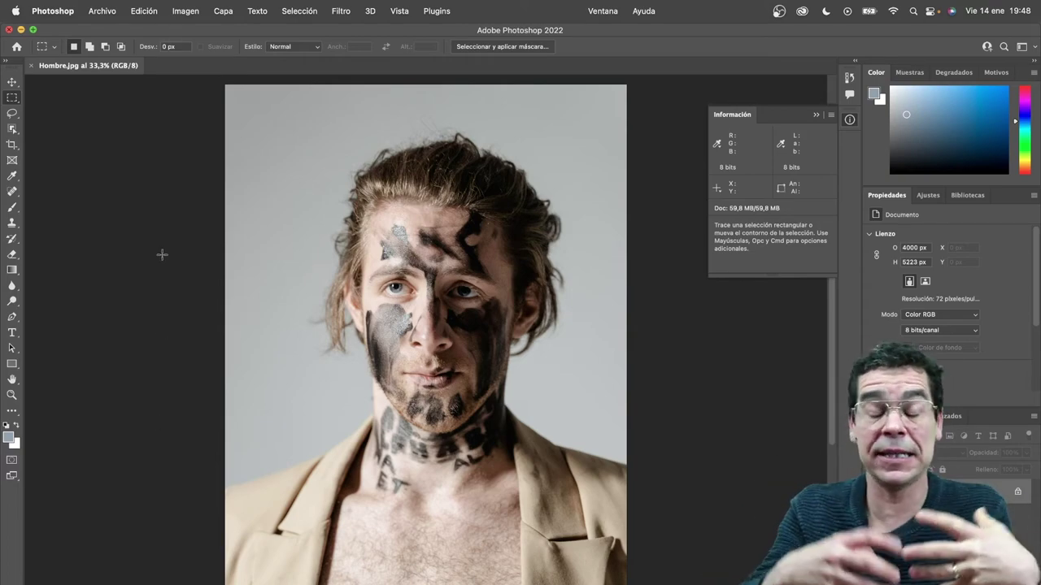
pyautogui.click(147, 15)
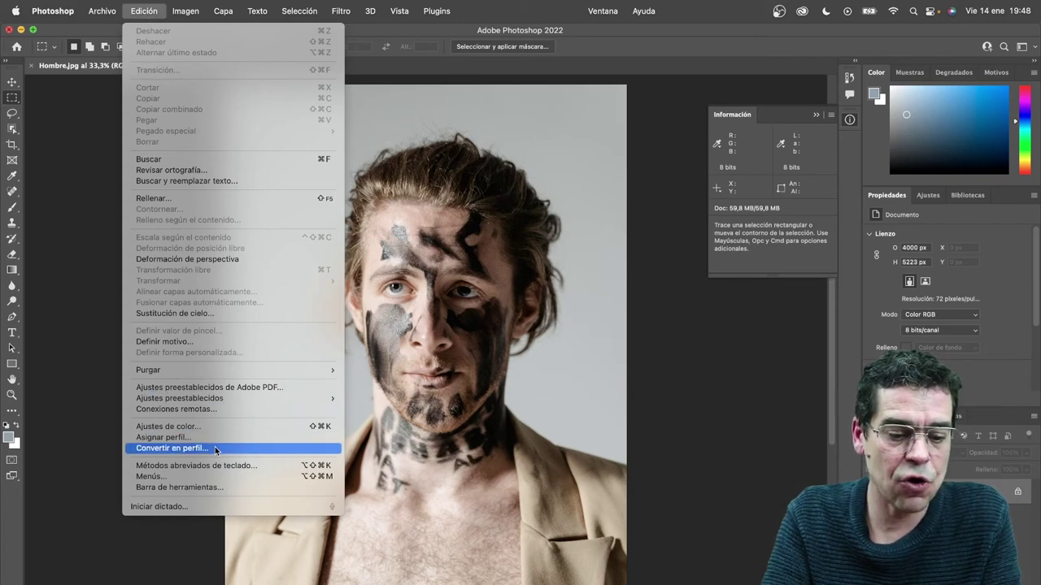
pyautogui.click(172, 448)
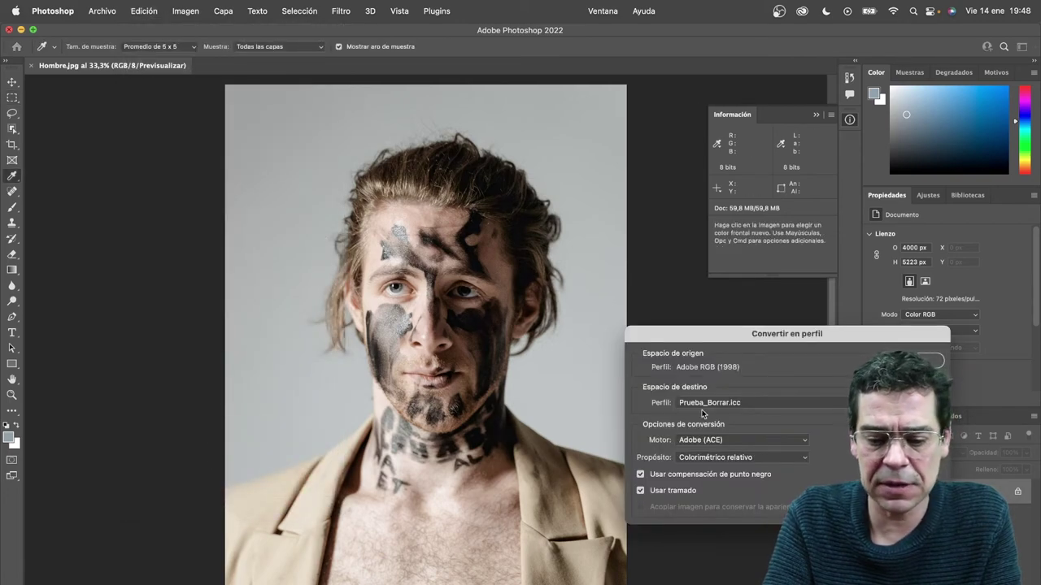
pyautogui.click(709, 404)
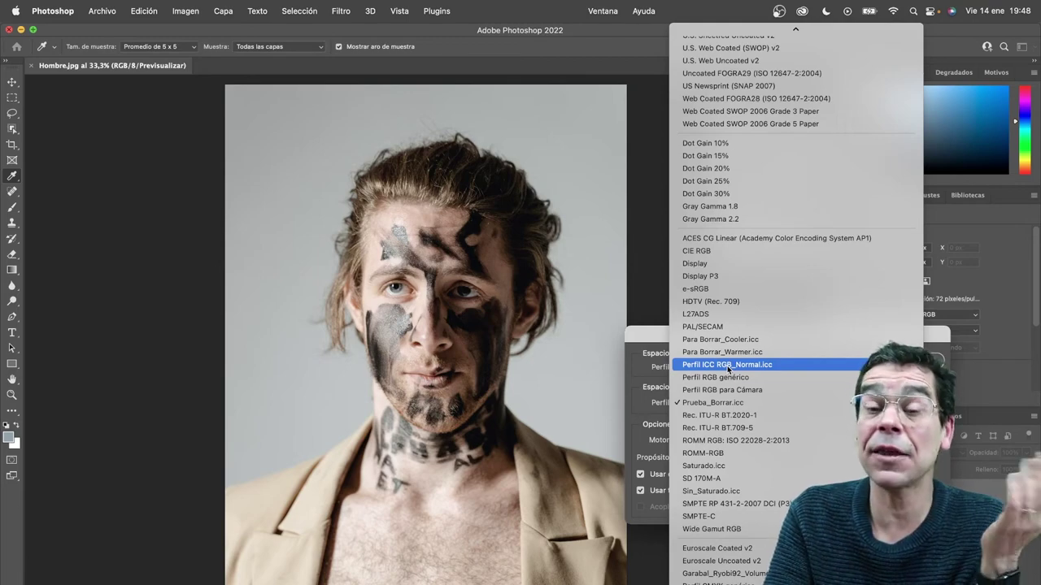
pyautogui.click(728, 366)
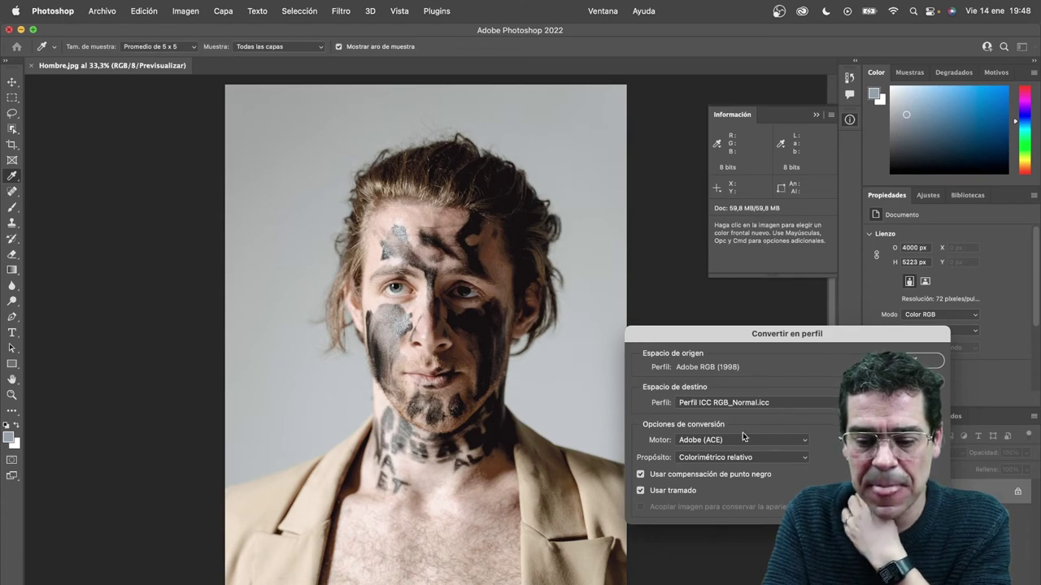
pyautogui.click(709, 456)
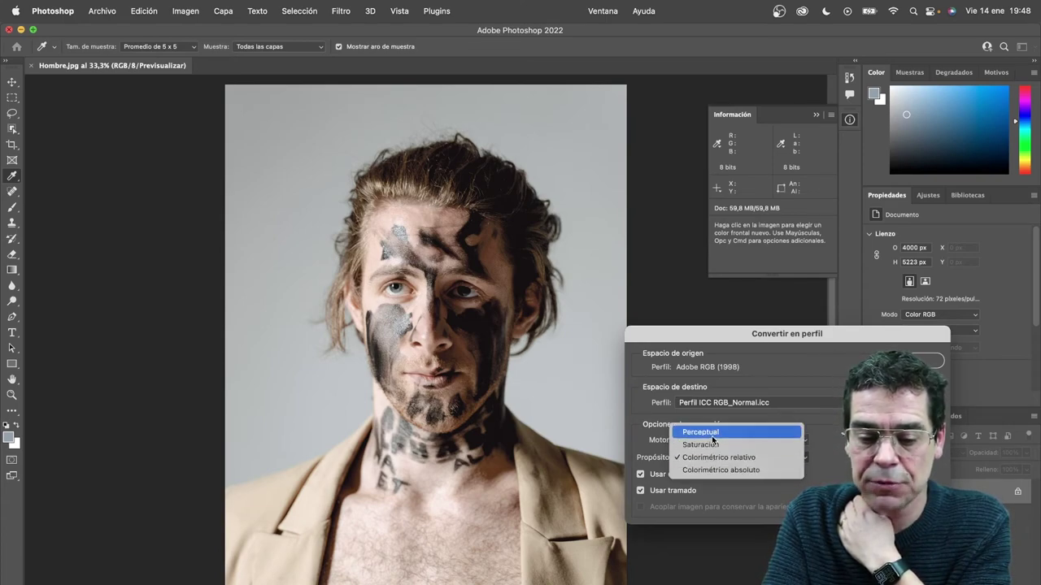
pyautogui.click(712, 435)
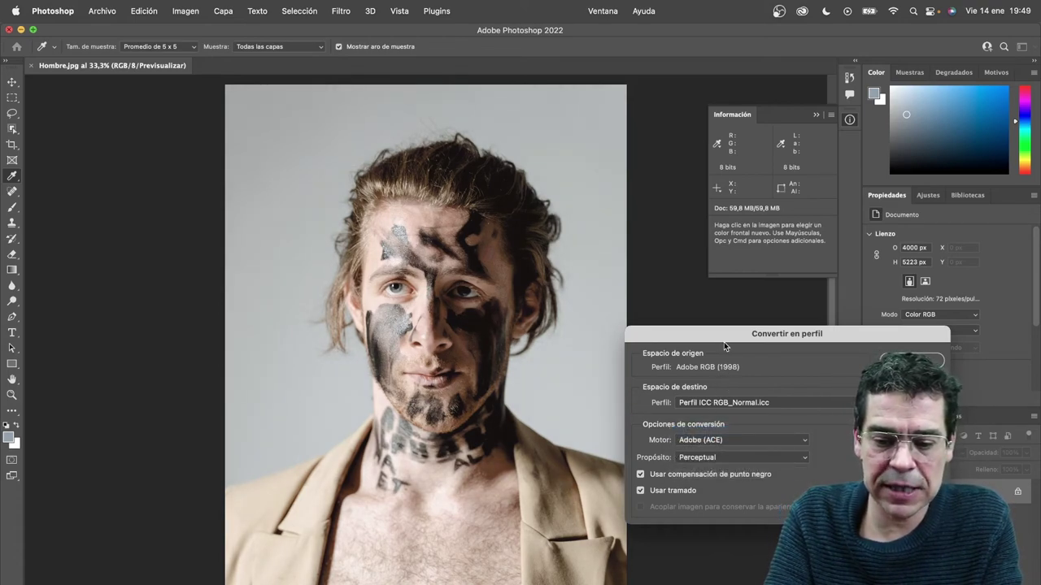
pyautogui.click(919, 361)
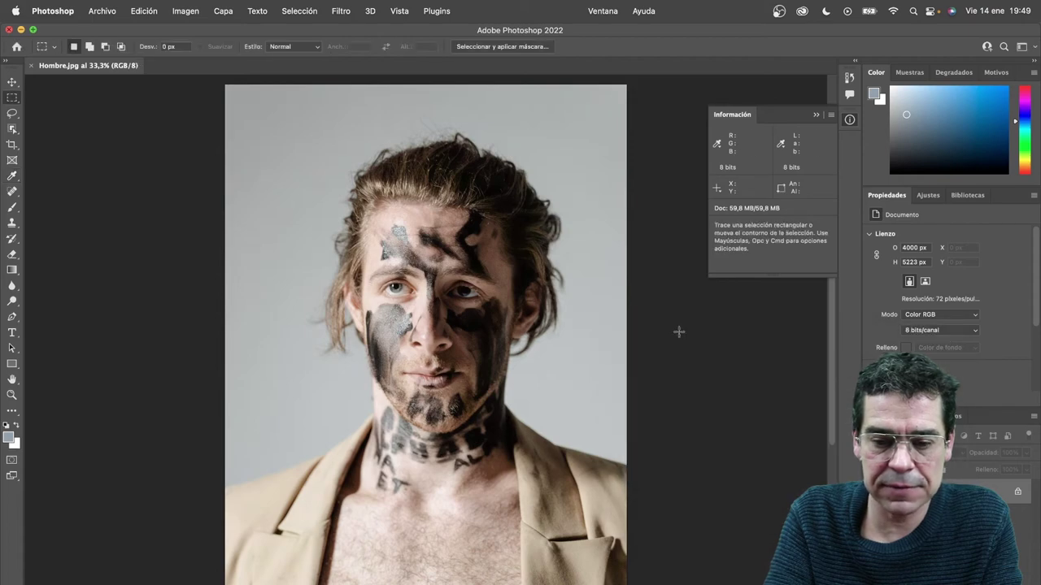
# Place two color samplers, one on the grey background beside the man's head and one on the dark paint on his neck.
pyautogui.click(12, 176)
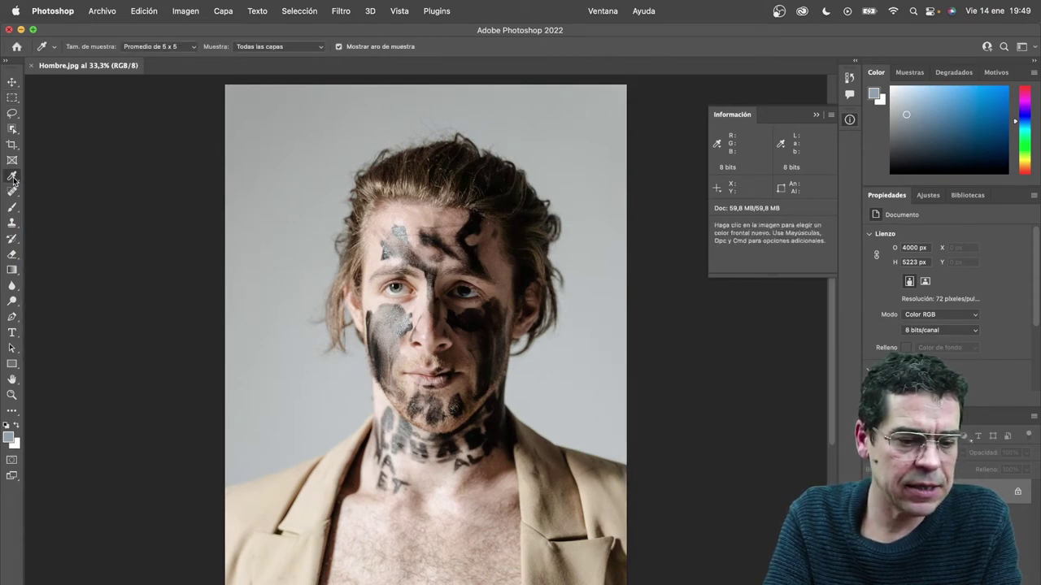
pyautogui.click(294, 236)
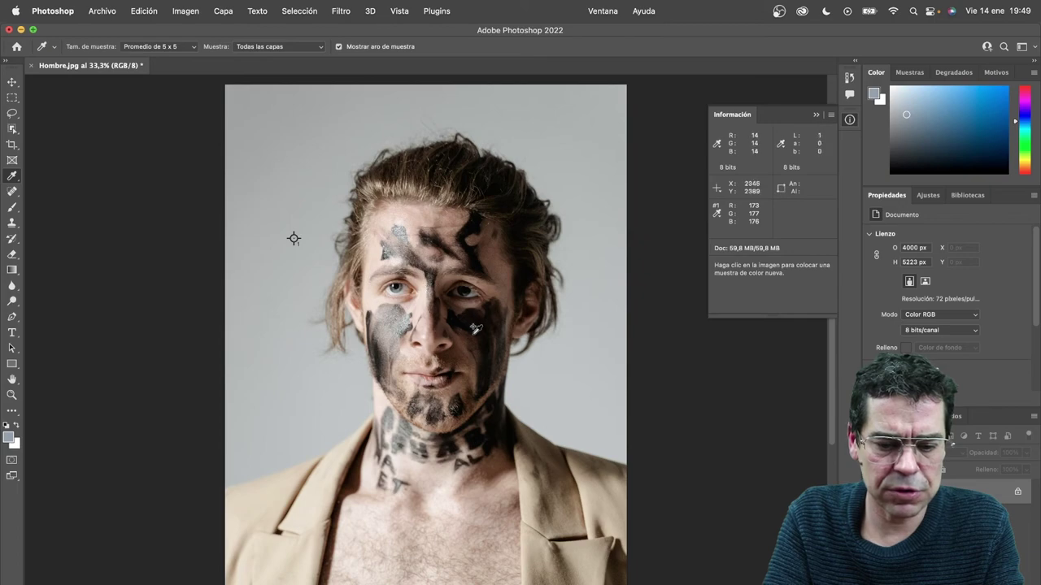
pyautogui.click(492, 421)
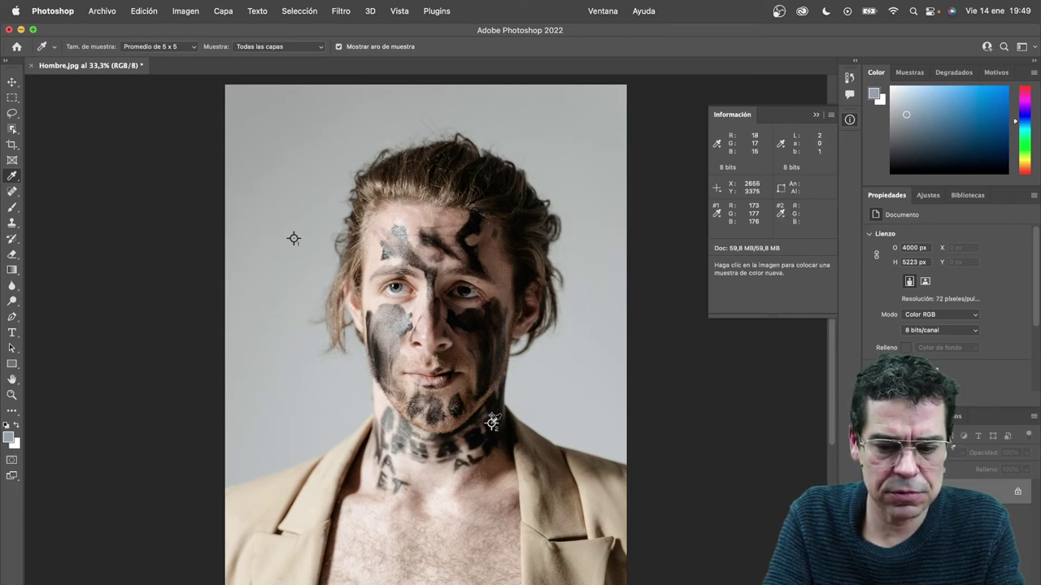
# Preview converting the image to Perfil ICC RGB_Normal.icc with the Perceptual intent, keeping the dialog clear of the first color sampler.
pyautogui.click(151, 10)
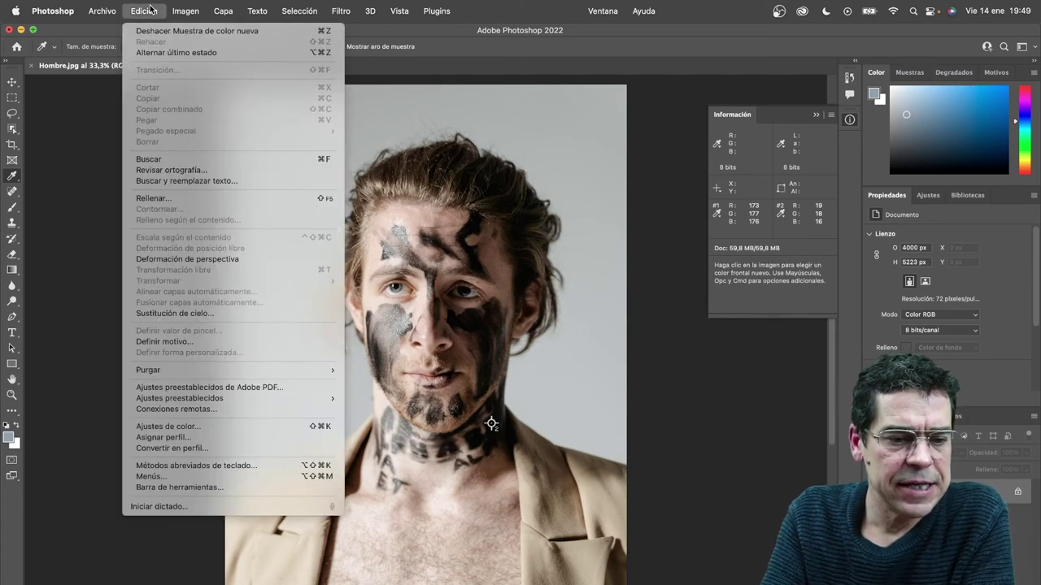
pyautogui.click(193, 448)
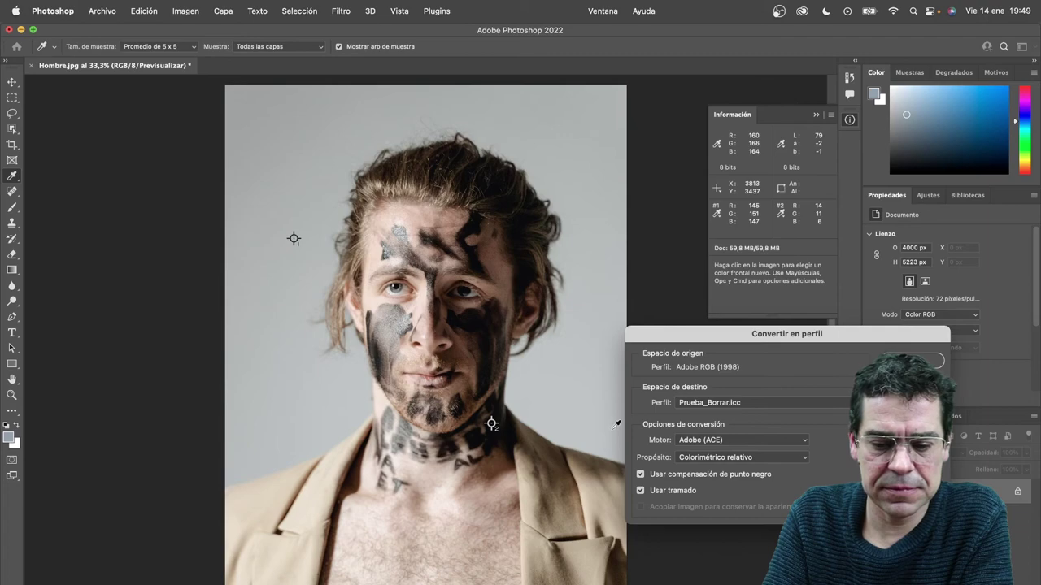
pyautogui.click(710, 403)
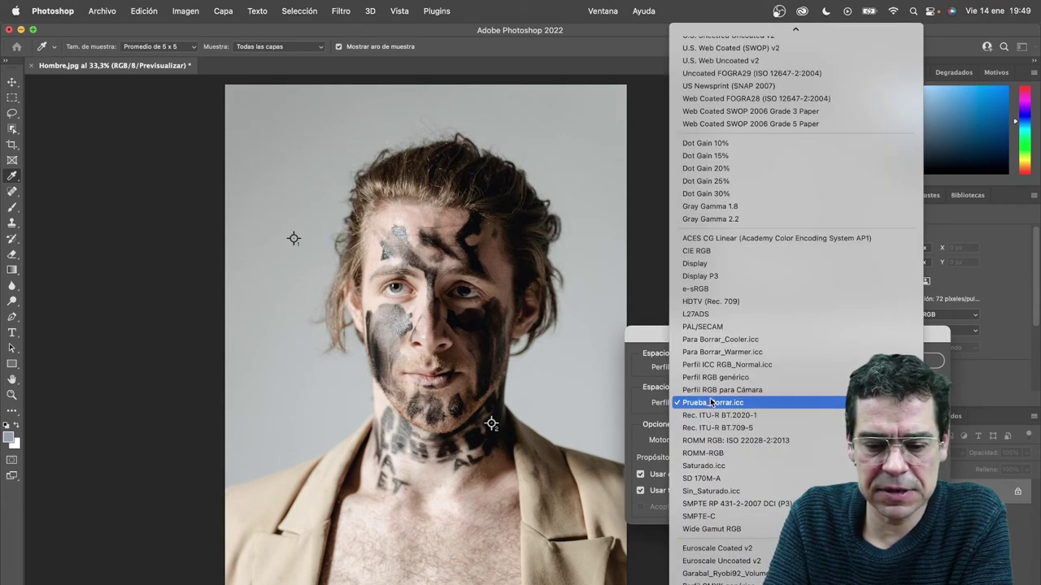
pyautogui.click(718, 365)
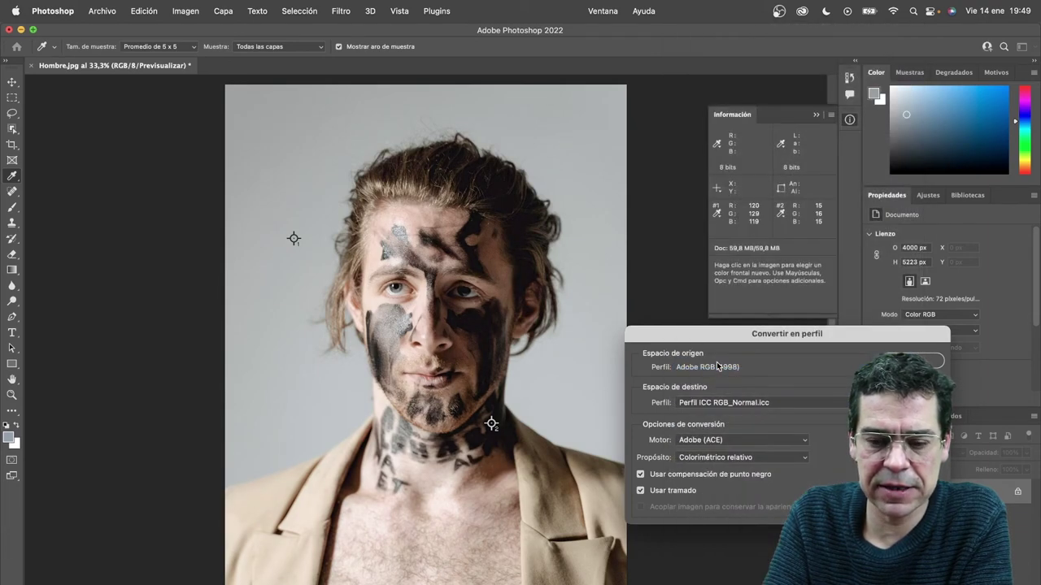
pyautogui.moveTo(719, 344); pyautogui.dragTo(555, 365)
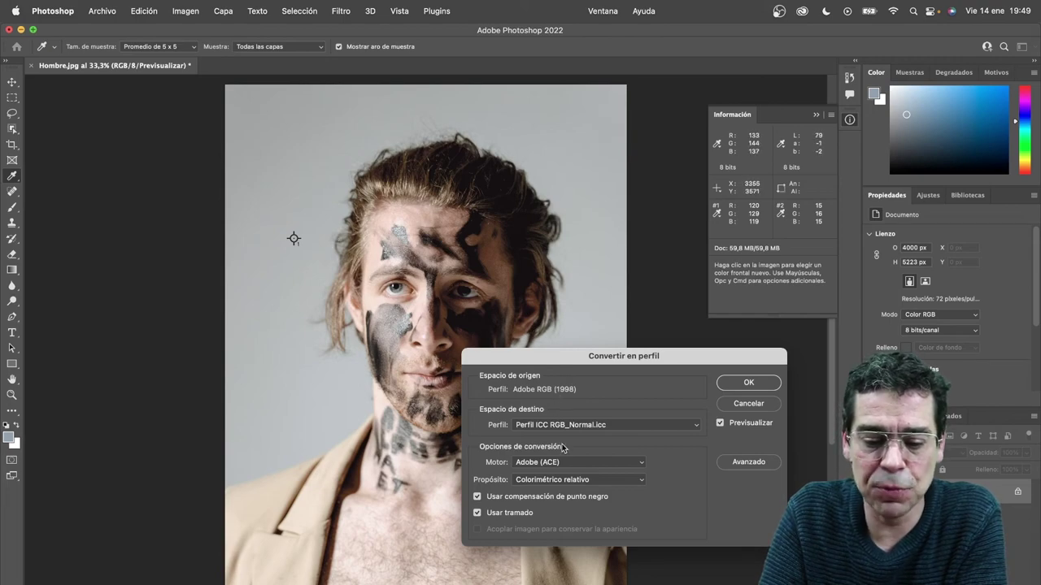
pyautogui.click(565, 486)
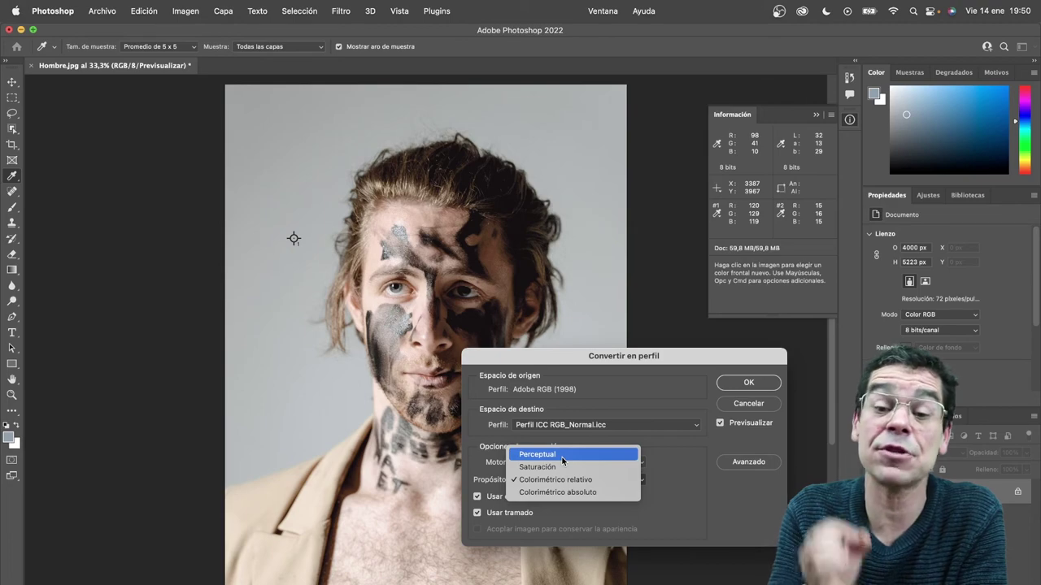
pyautogui.click(561, 455)
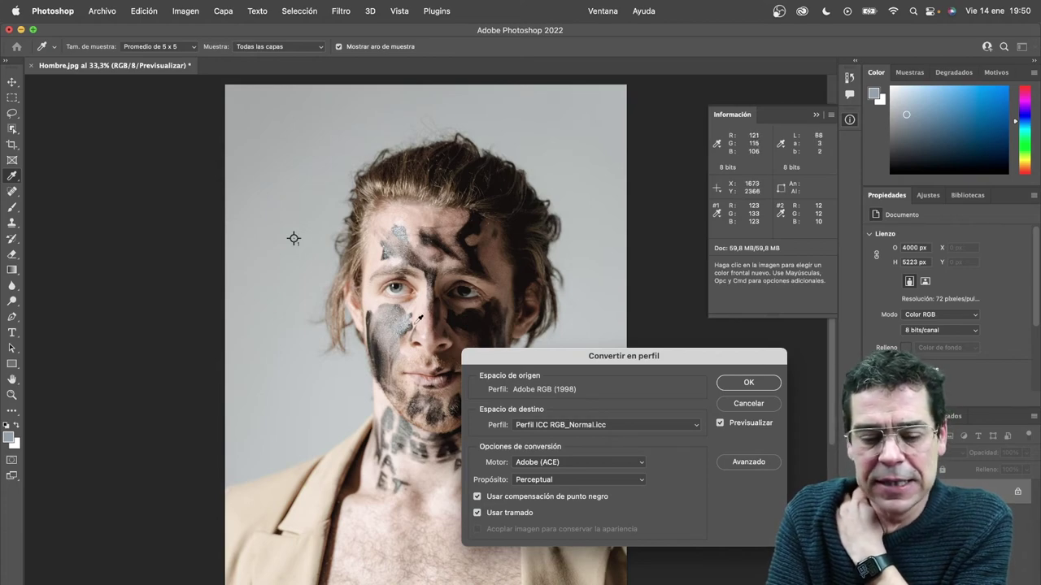
# Compare the image and its sampler values with and without the conversion preview, and close the profile conversion without applying it.
pyautogui.click(721, 422)
pyautogui.click(721, 423)
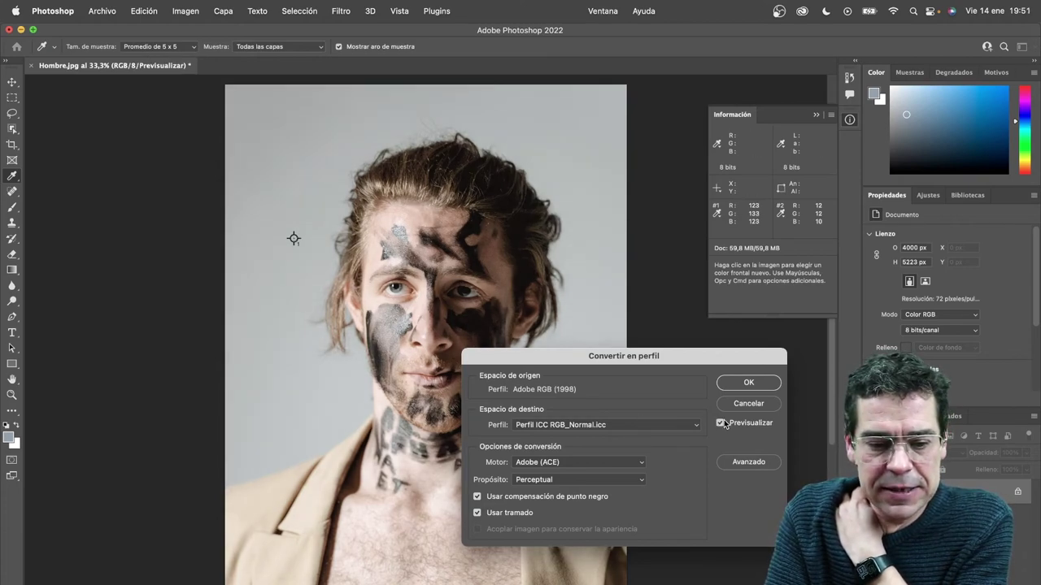
pyautogui.click(721, 422)
pyautogui.click(720, 422)
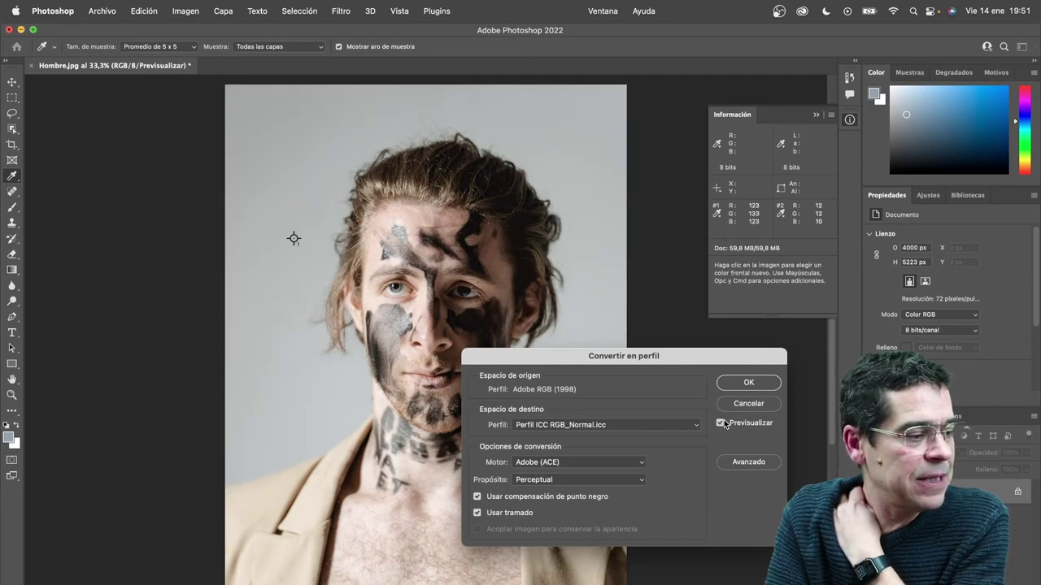
pyautogui.click(720, 423)
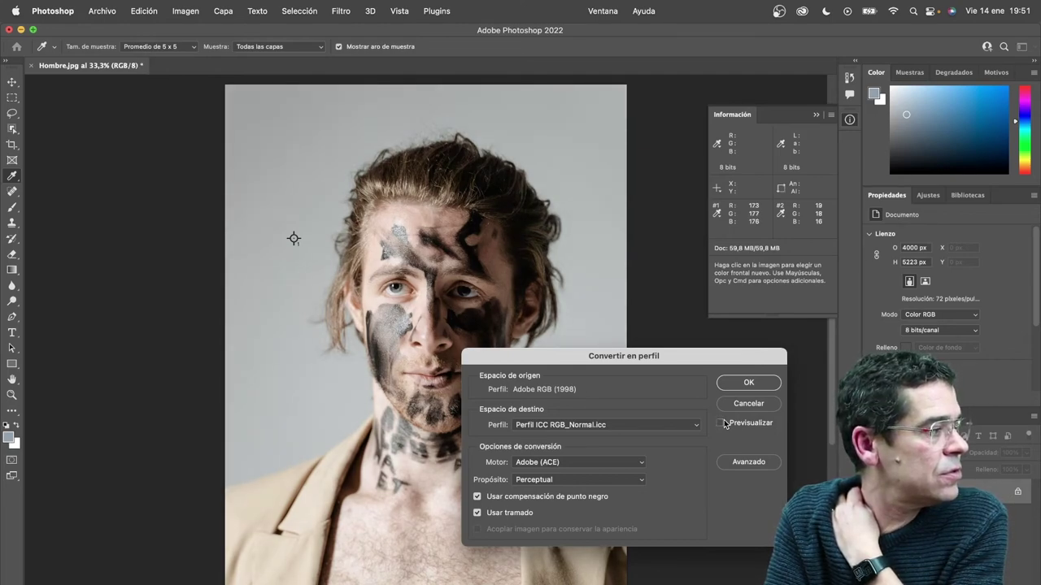
pyautogui.click(721, 423)
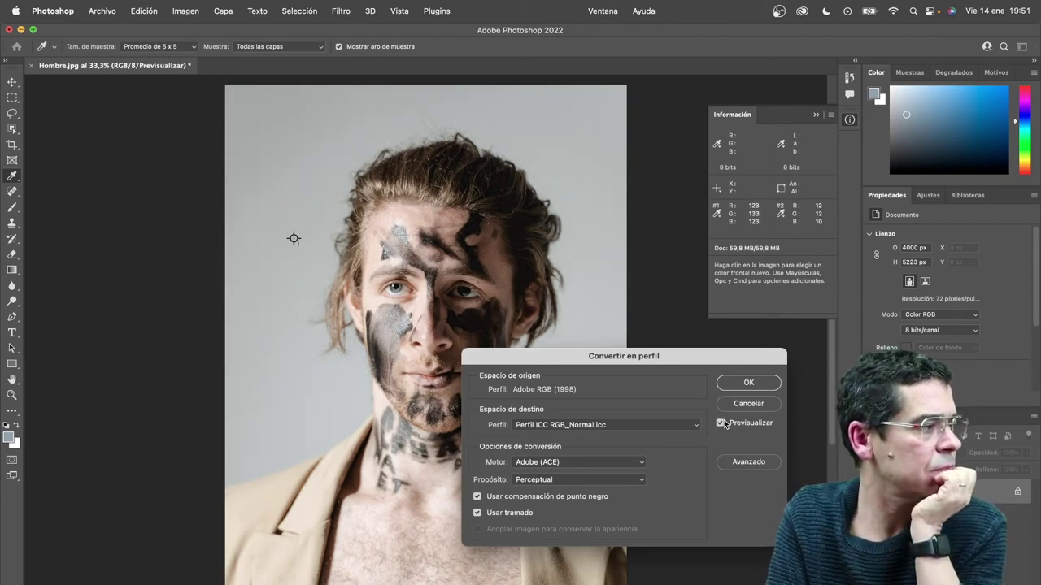
pyautogui.click(721, 423)
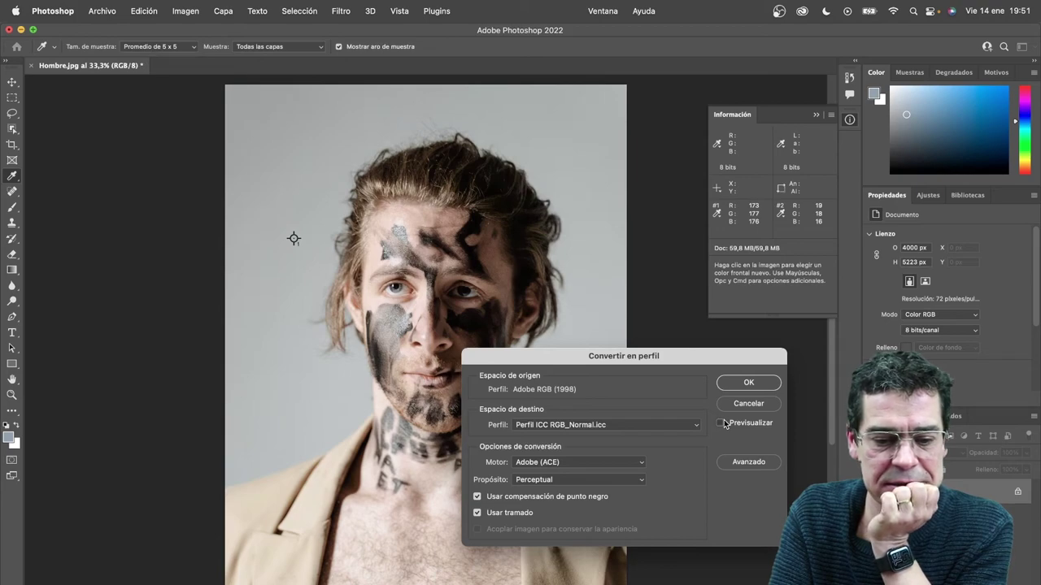
pyautogui.click(723, 423)
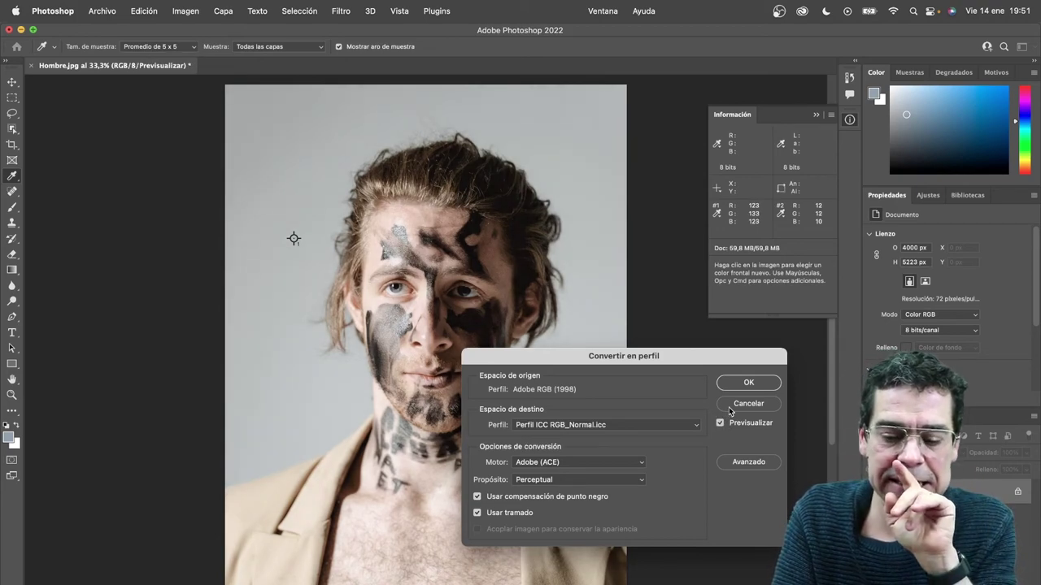
pyautogui.click(730, 408)
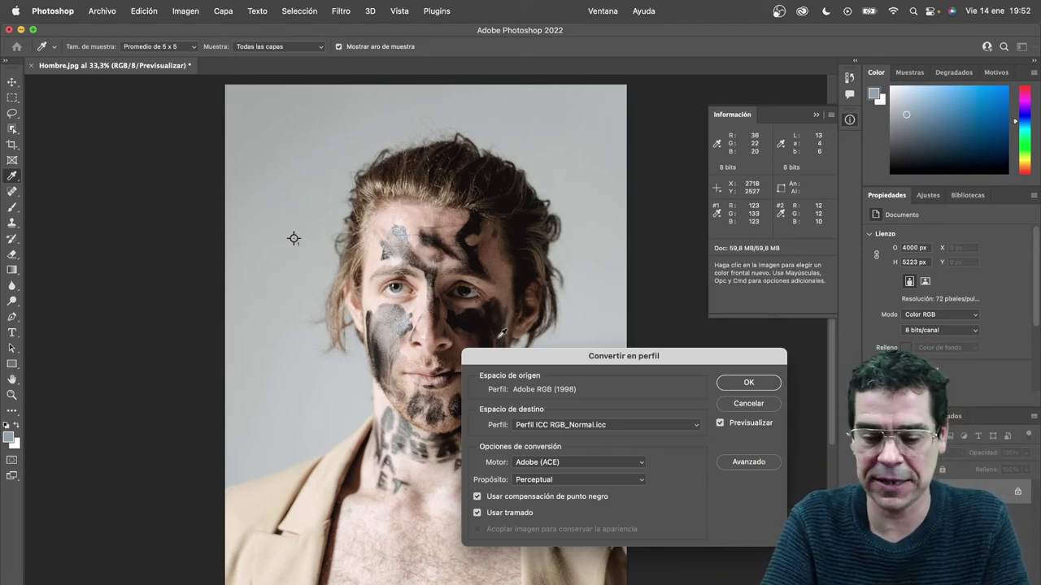
pyautogui.click(726, 404)
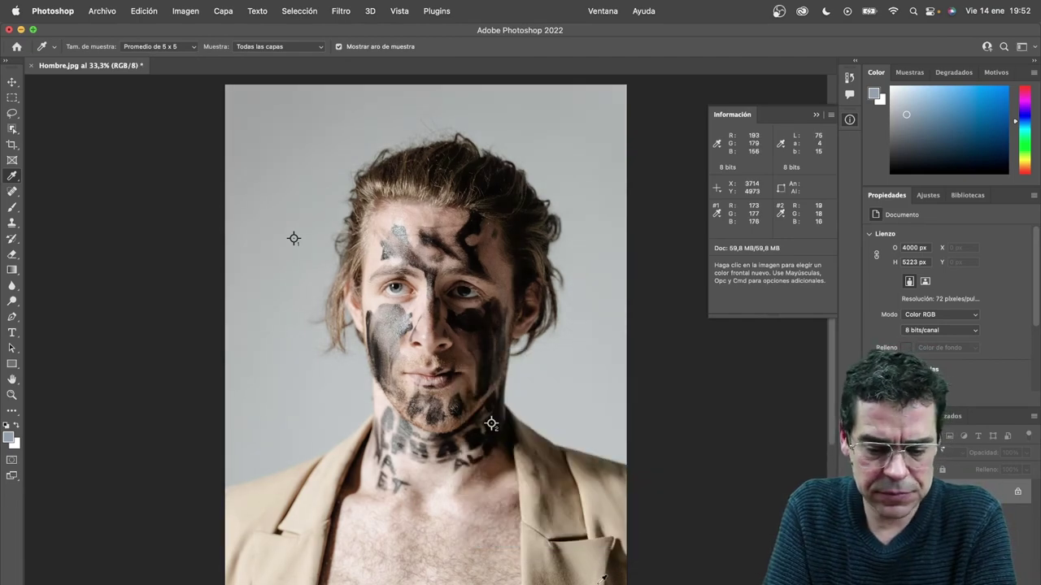
# Switch to CoPrA, return to the printer profile settings, and set the perceptual rendering's Gray Balance to 10.
pyautogui.press('super+Tab')
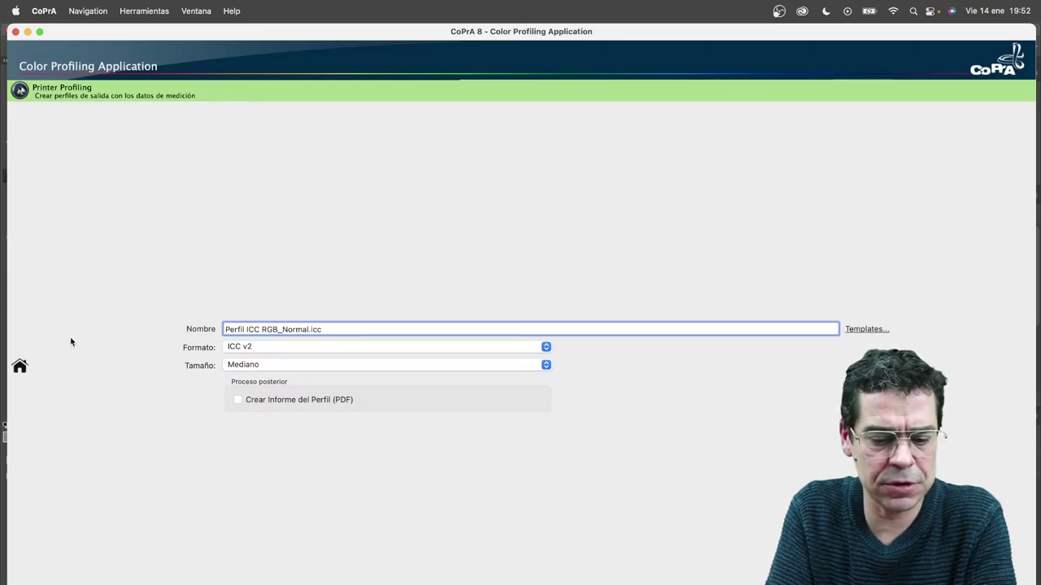
pyautogui.moveTo(22, 367)
pyautogui.click(84, 244)
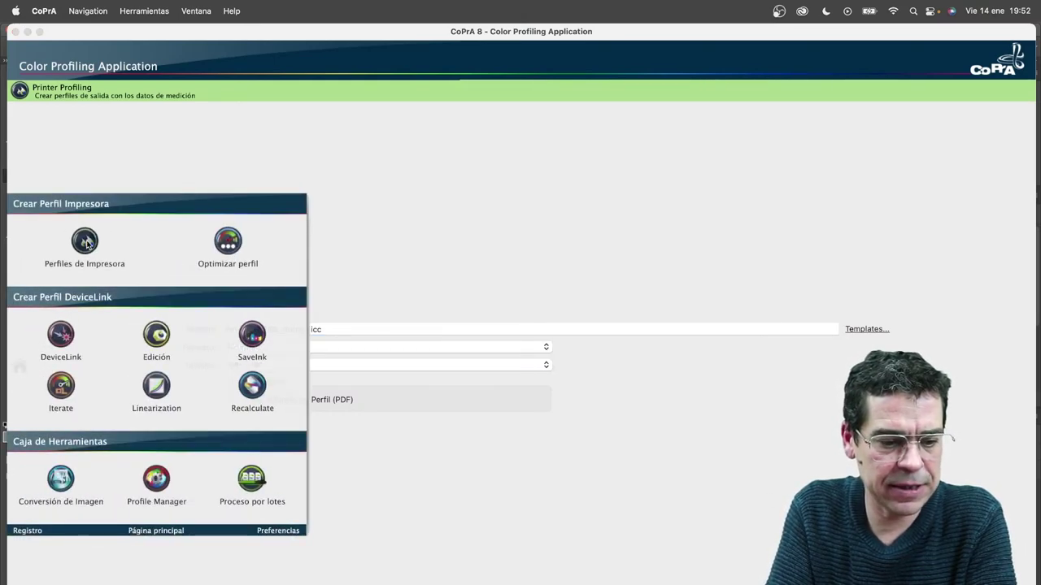
pyautogui.click(994, 118)
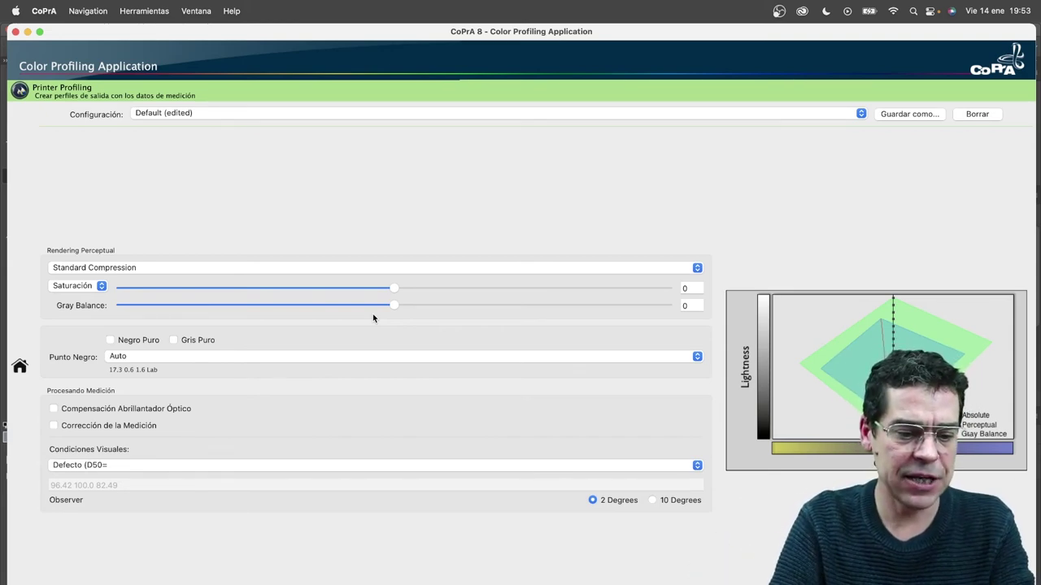
pyautogui.click(686, 307)
pyautogui.write('10')
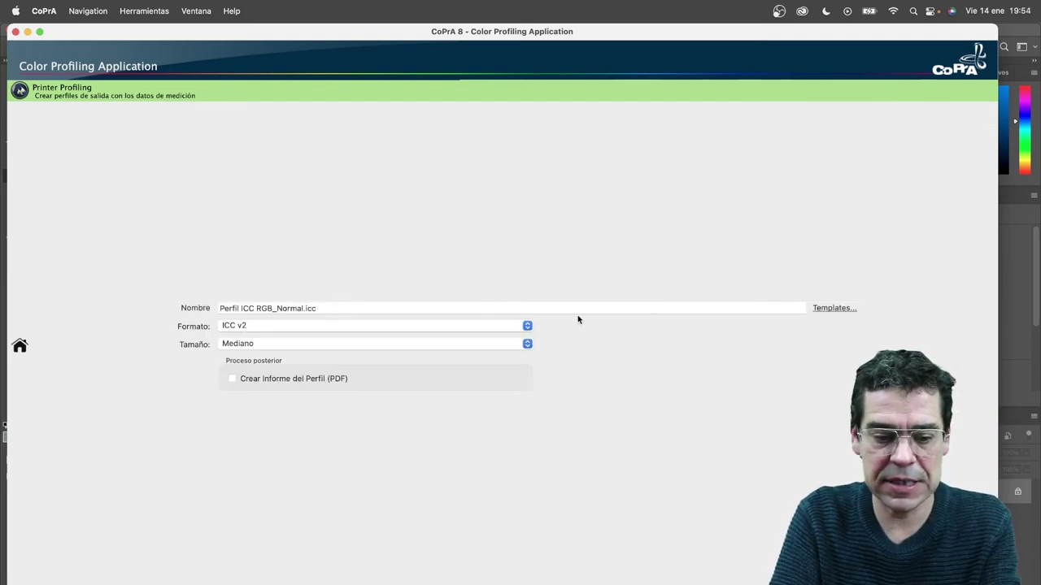
# Name the new profile Perfil ICC RGB_Azulado.icc.
pyautogui.click(302, 309)
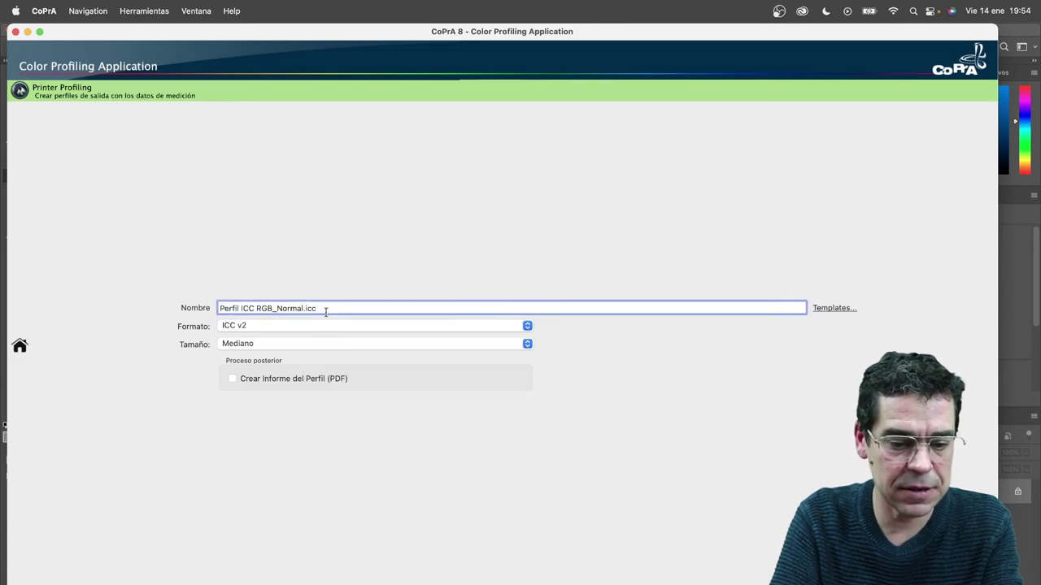
pyautogui.press('BackSpace')
pyautogui.press('BackSpace')
pyautogui.press('BackSpace')
pyautogui.press('BackSpace')
pyautogui.press('BackSpace')
pyautogui.press('BackSpace')
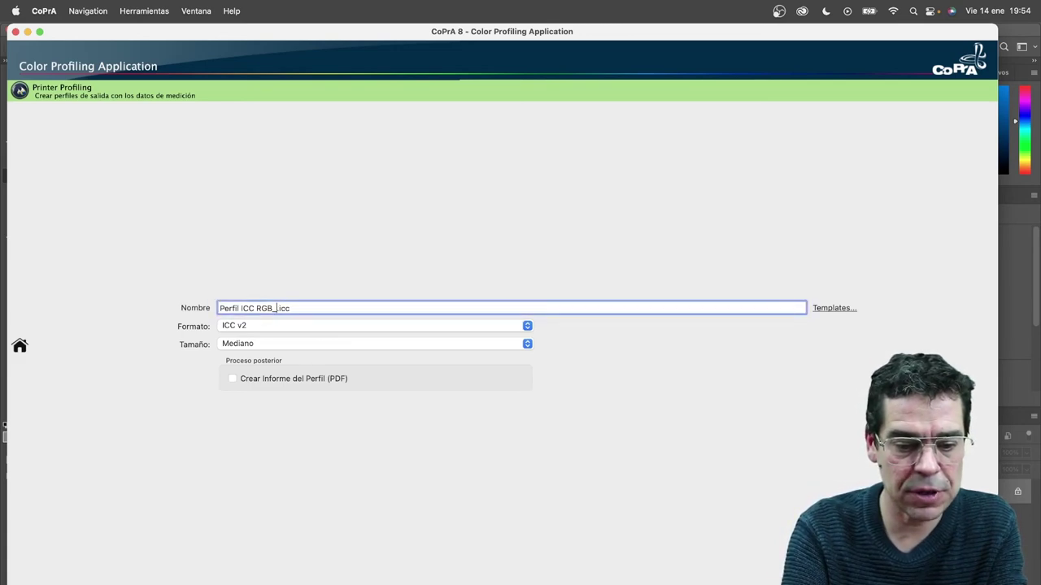
pyautogui.write('Azulado')
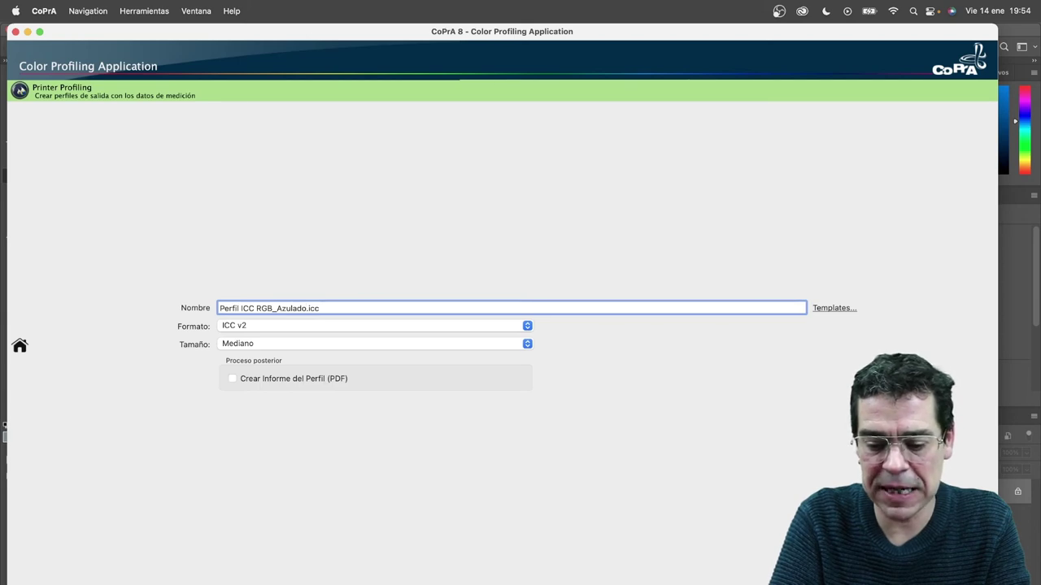
# Create the Perfil ICC RGB_Azulado.icc profile and set the perceptual rendering's Gray Balance to -10 for the next variant.
pyautogui.press('Return')
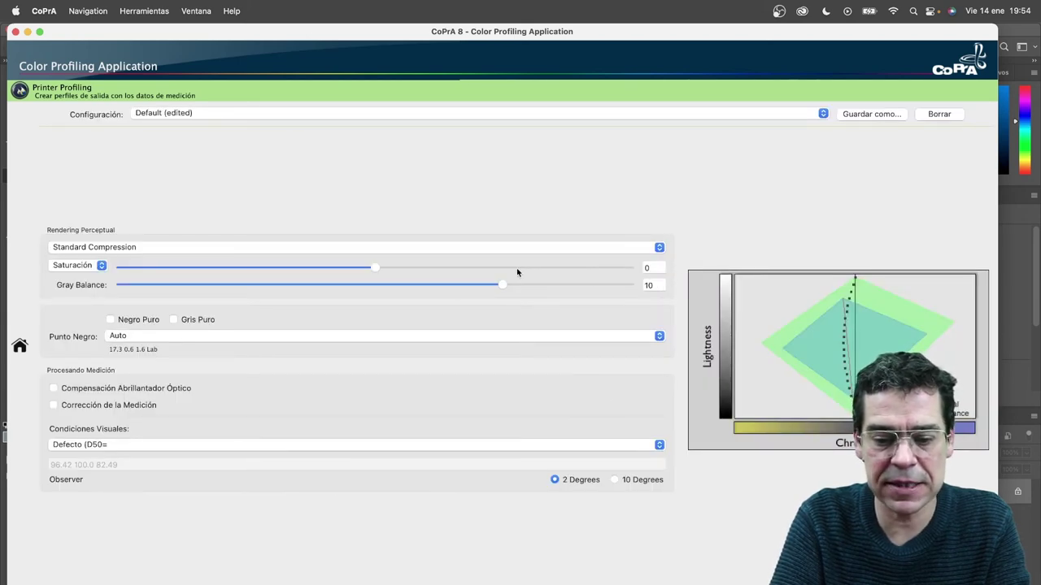
pyautogui.moveTo(504, 285); pyautogui.dragTo(246, 282)
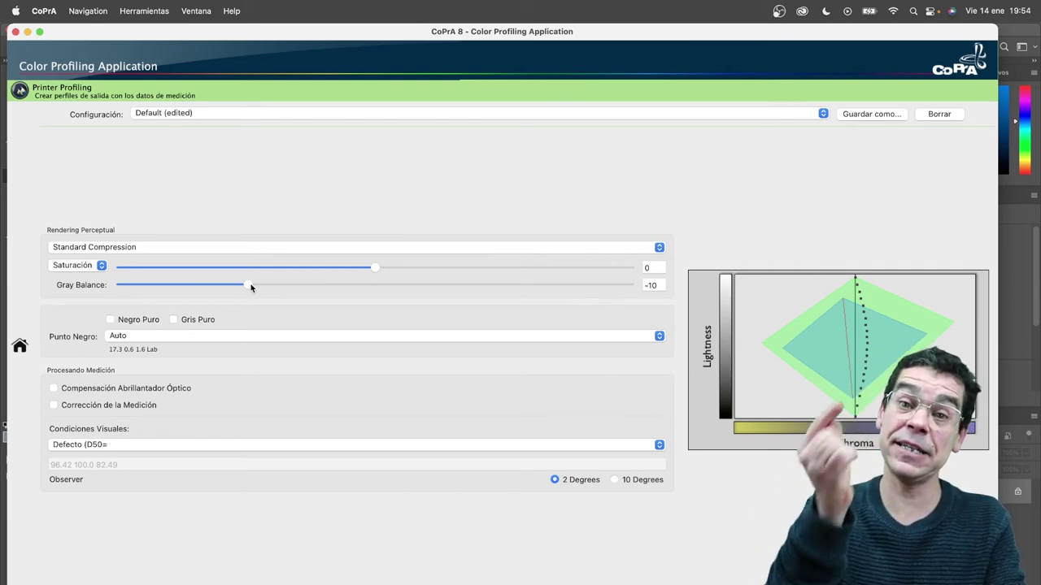
pyautogui.moveTo(251, 287)
pyautogui.mouseDown()
pyautogui.moveTo(486, 291)
pyautogui.moveTo(224, 285)
pyautogui.moveTo(242, 284)
pyautogui.mouseUp()
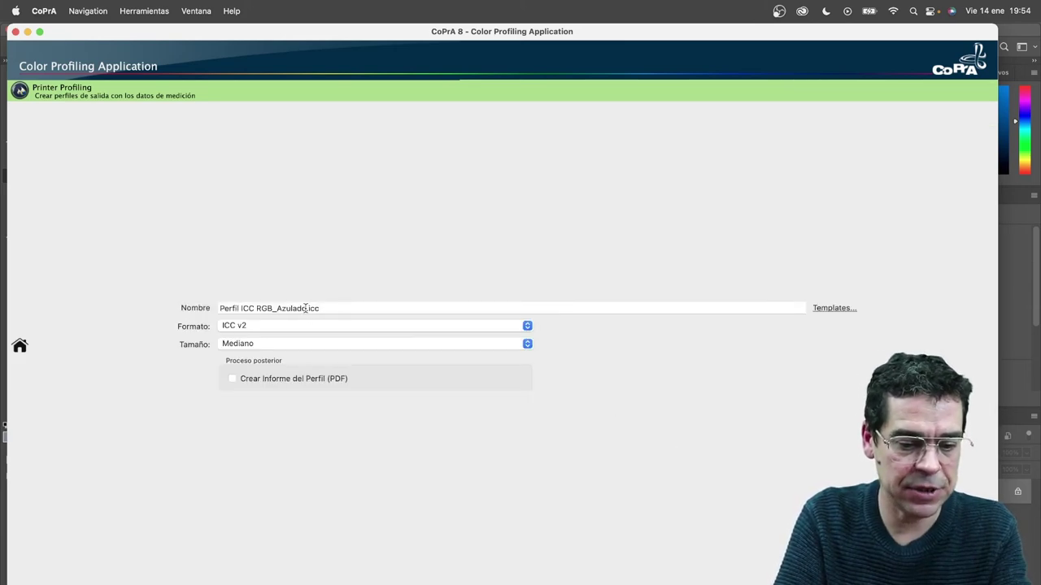
# Name the new profile Perfil ICC RGB_Rojizo.icc.
pyautogui.moveTo(306, 309); pyautogui.dragTo(277, 309)
pyautogui.write('Roji')
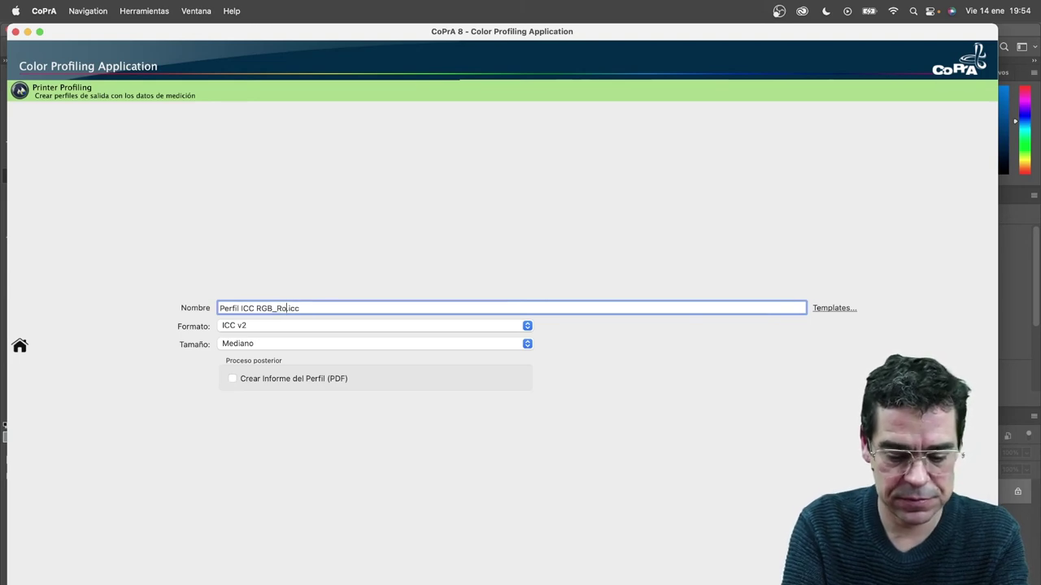
pyautogui.write('zo')
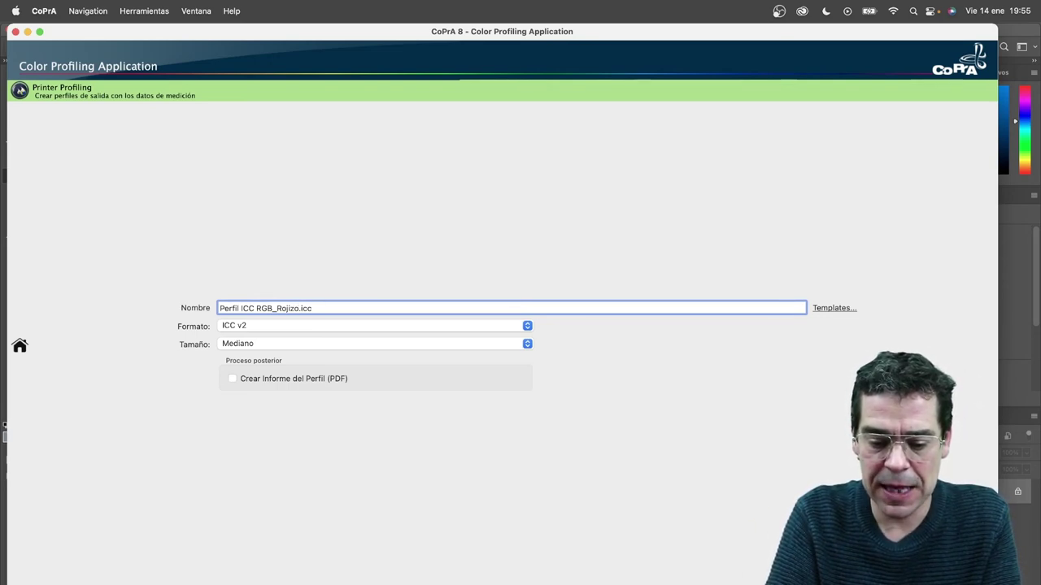
# Switch to Photoshop and preview converting the image to Perfil ICC RGB_Normal.icc with the Perceptual intent.
pyautogui.press('super+Tab')
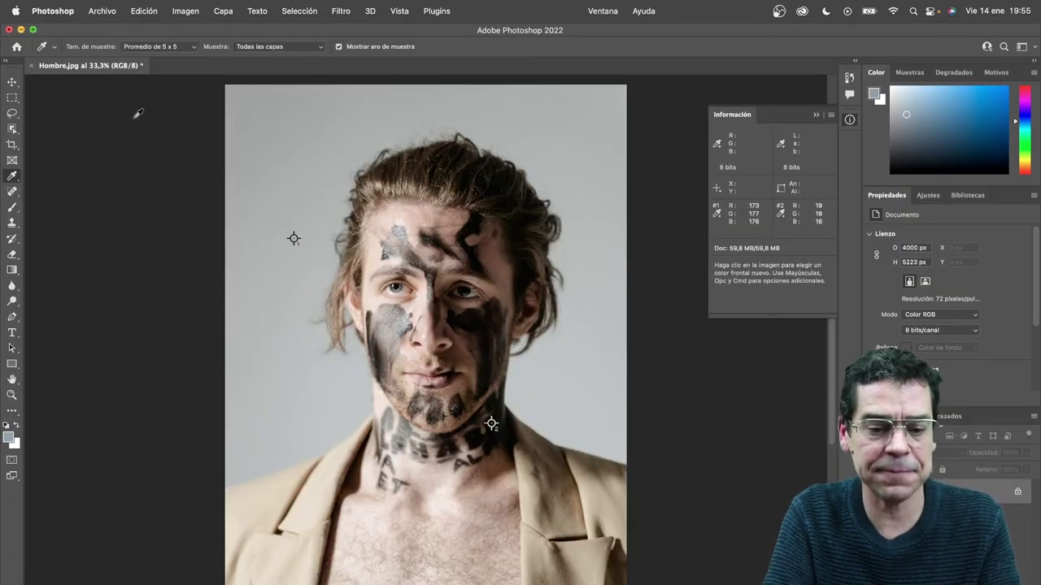
pyautogui.click(140, 7)
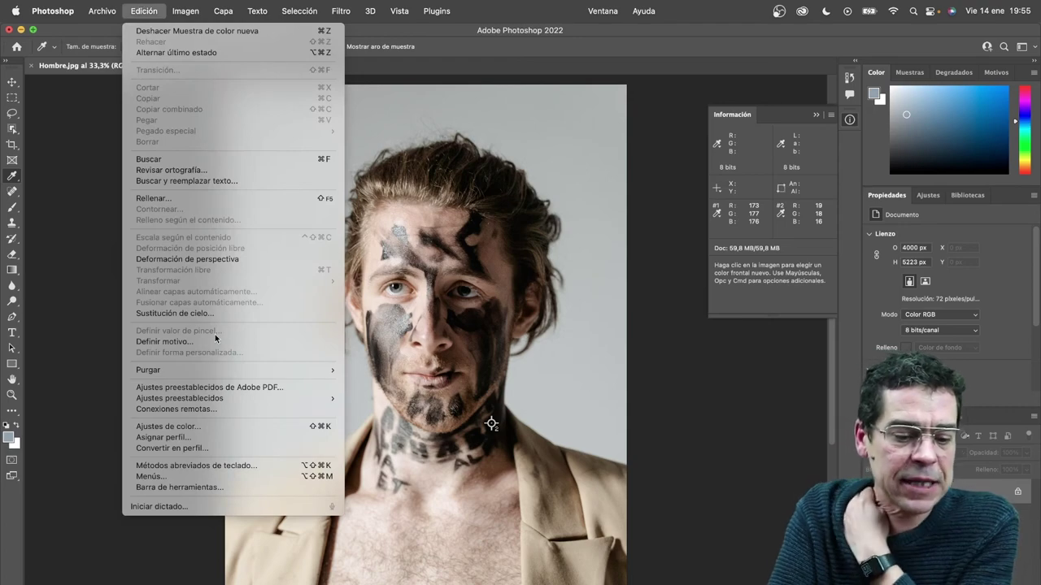
pyautogui.click(224, 448)
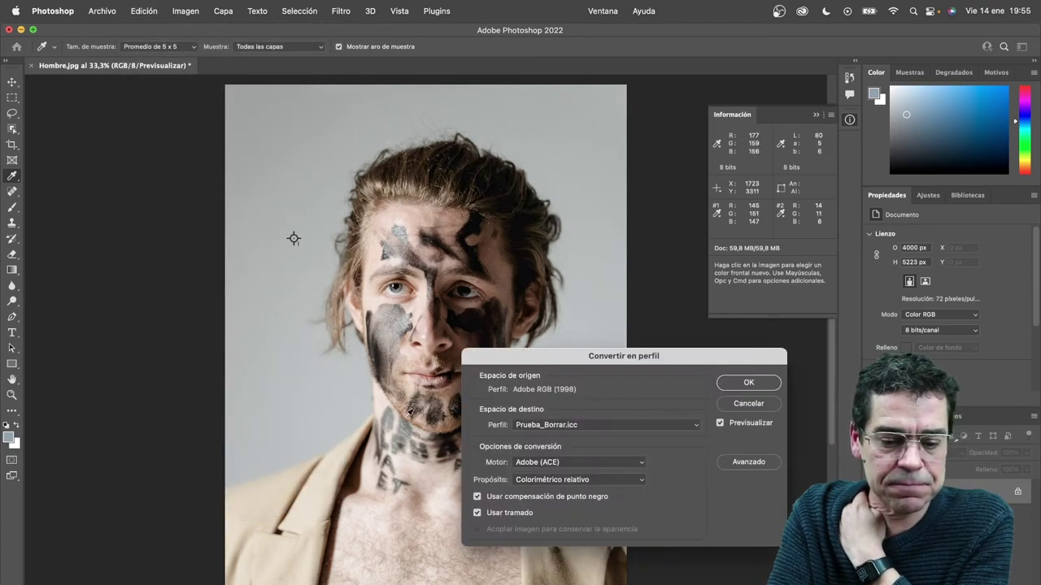
pyautogui.click(522, 478)
pyautogui.click(547, 450)
pyautogui.click(552, 425)
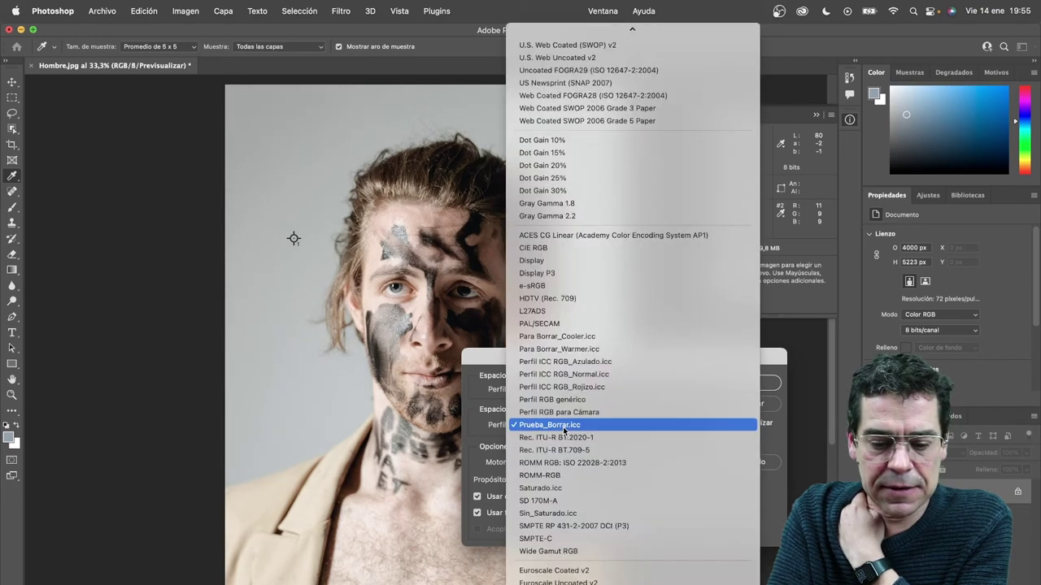
pyautogui.click(581, 375)
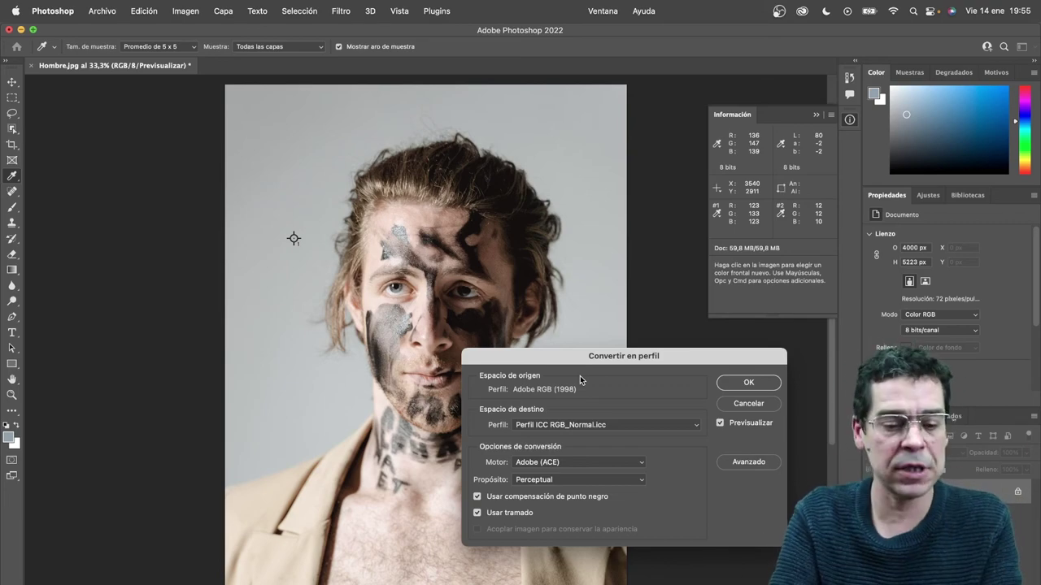
# Compare the conversion previews by alternating the destination profile between Perfil ICC RGB_Rojizo.icc and Perfil ICC RGB_Azulado.icc.
pyautogui.click(583, 425)
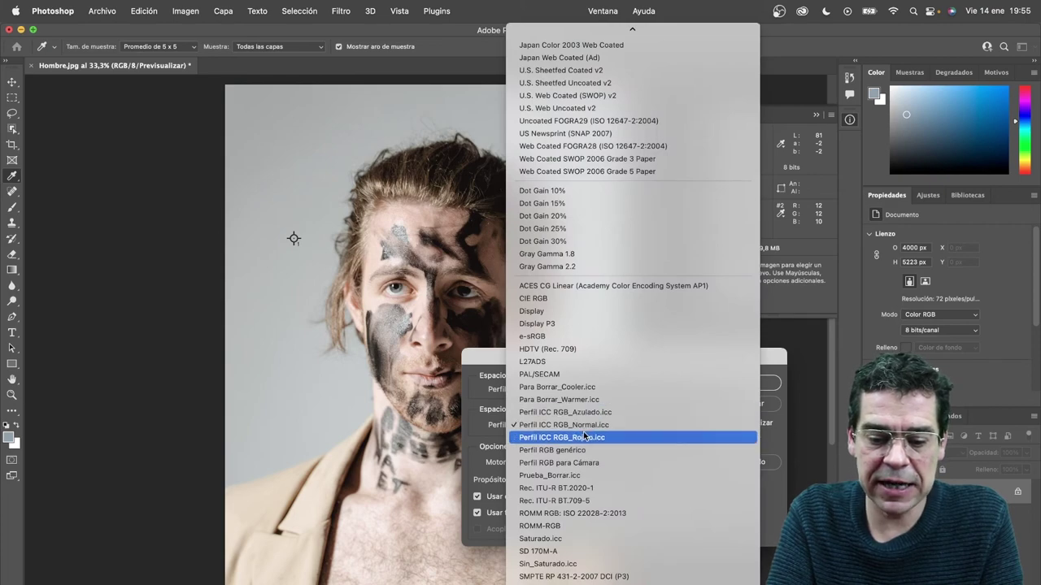
pyautogui.click(584, 437)
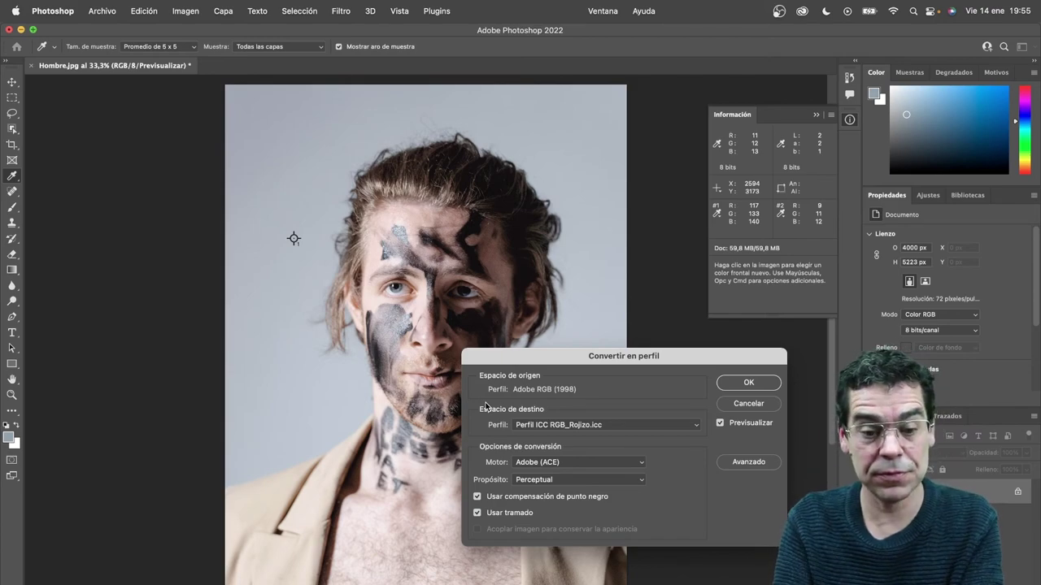
pyautogui.click(560, 426)
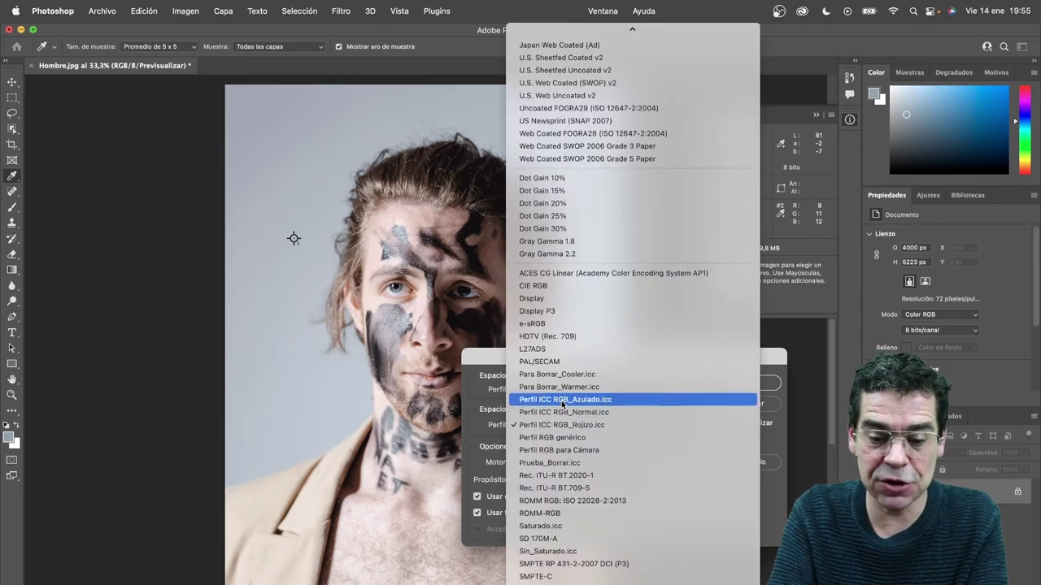
pyautogui.click(561, 400)
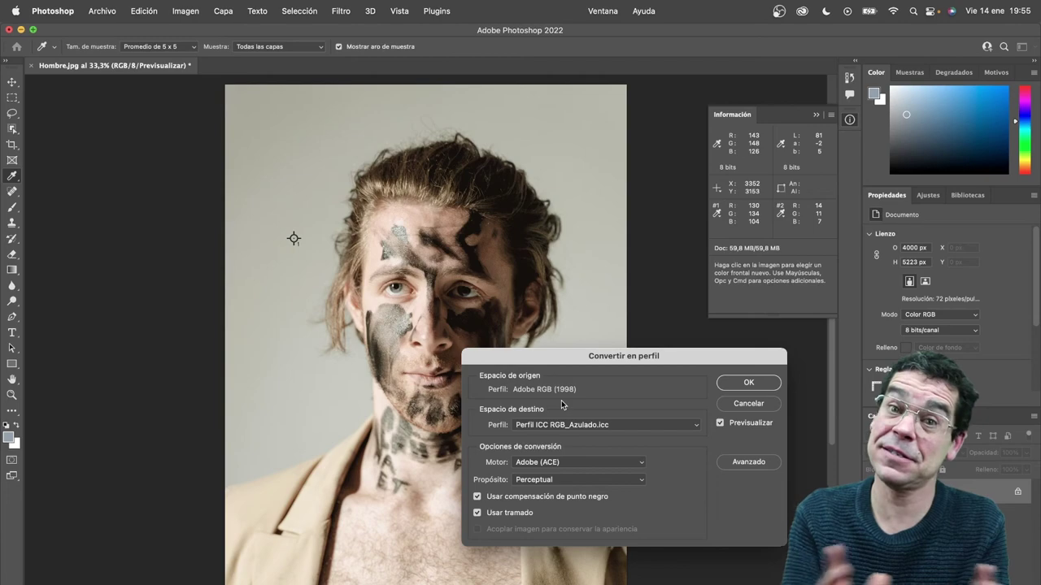
pyautogui.click(568, 425)
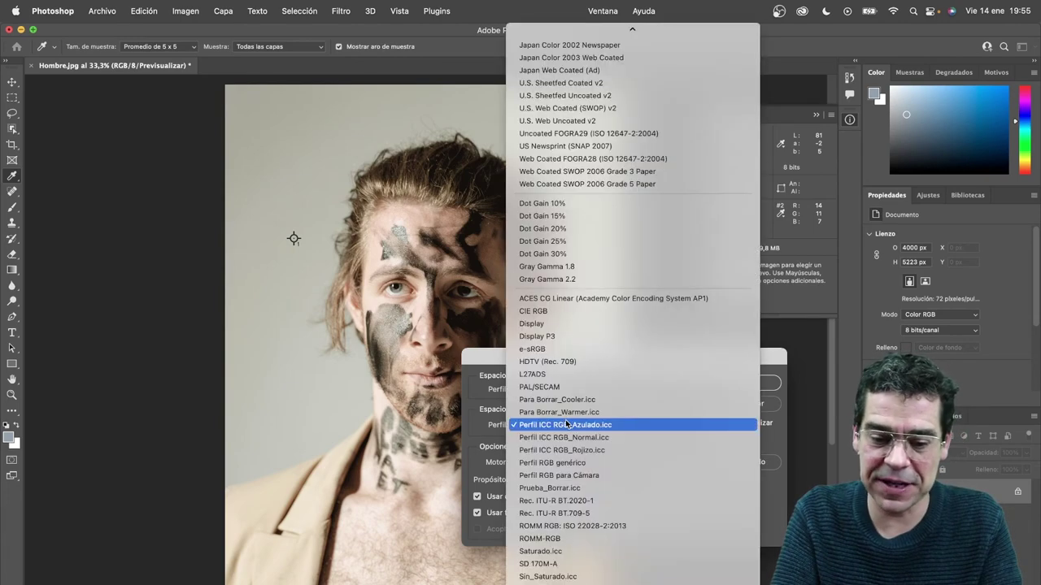
pyautogui.click(567, 450)
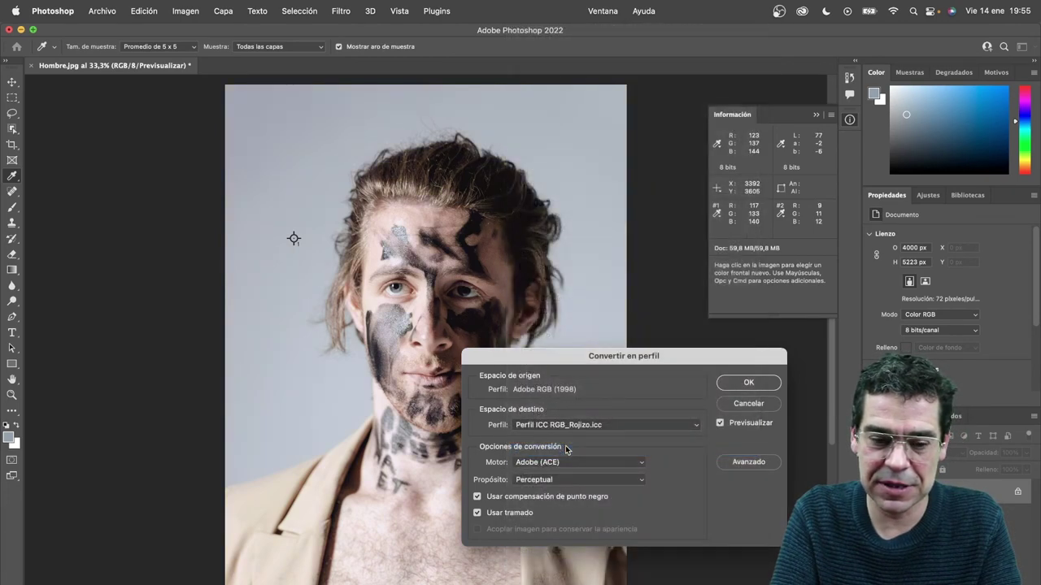
pyautogui.click(565, 428)
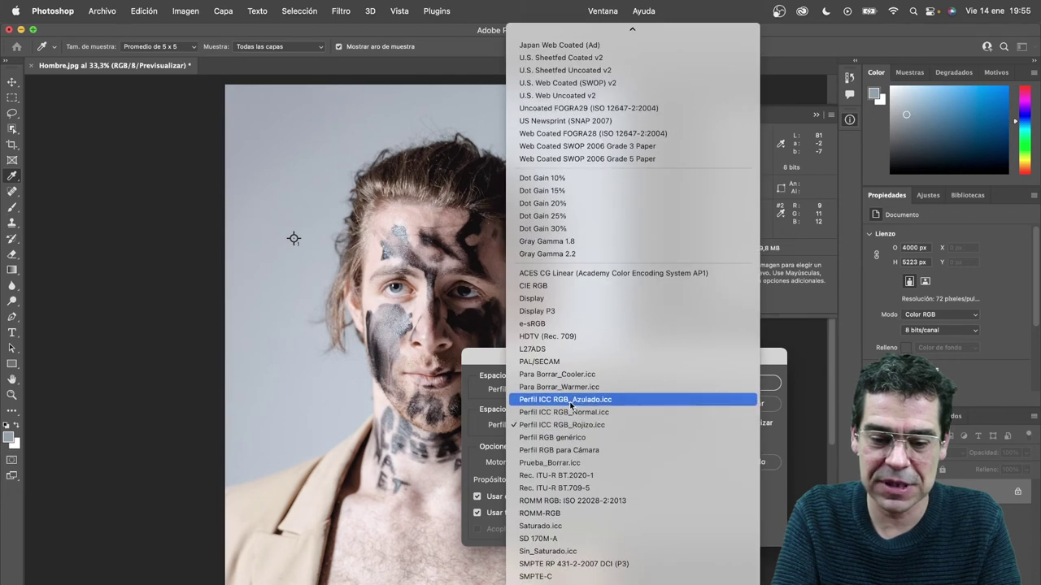
pyautogui.click(570, 404)
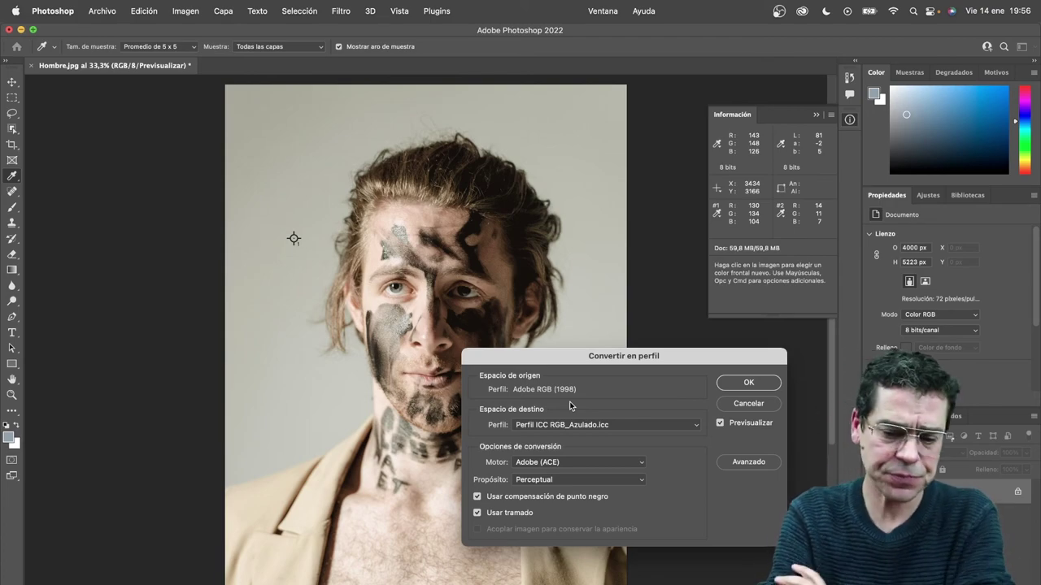
# Preview the Normal, Azulado and Rojizo destination profiles in turn, and close the profile conversion without applying it.
pyautogui.click(581, 425)
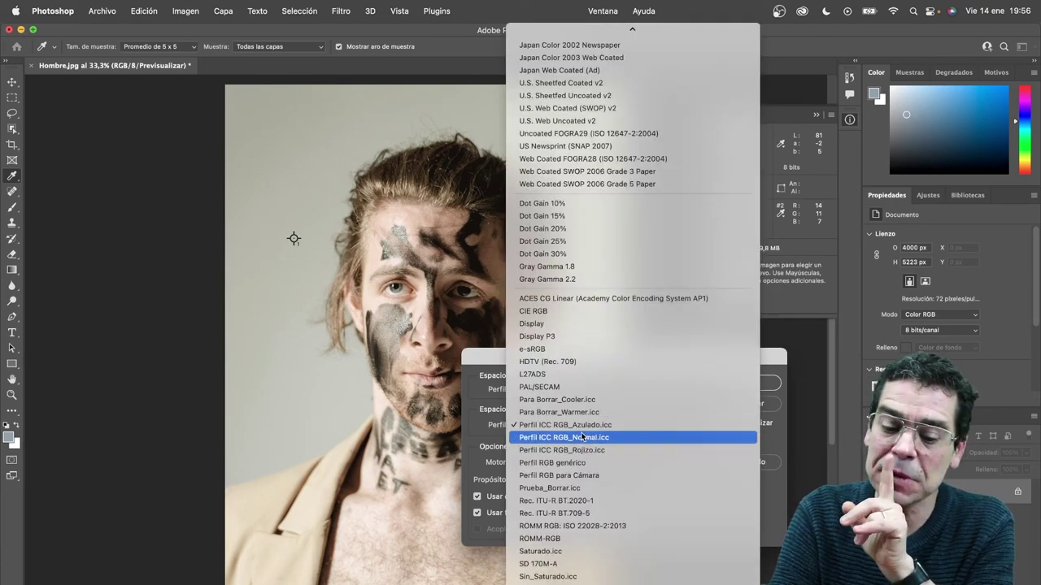
pyautogui.click(581, 437)
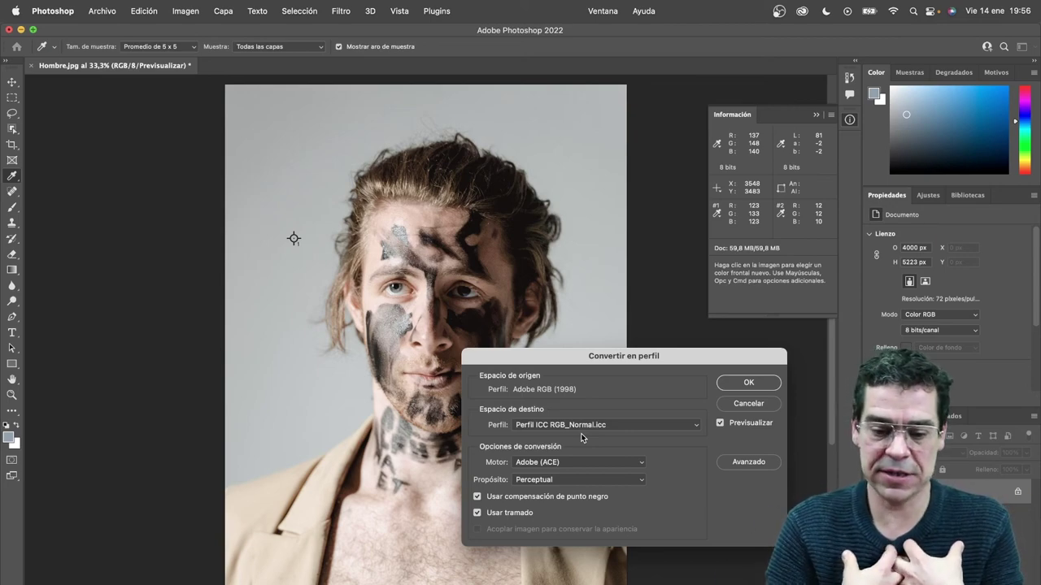
pyautogui.click(587, 428)
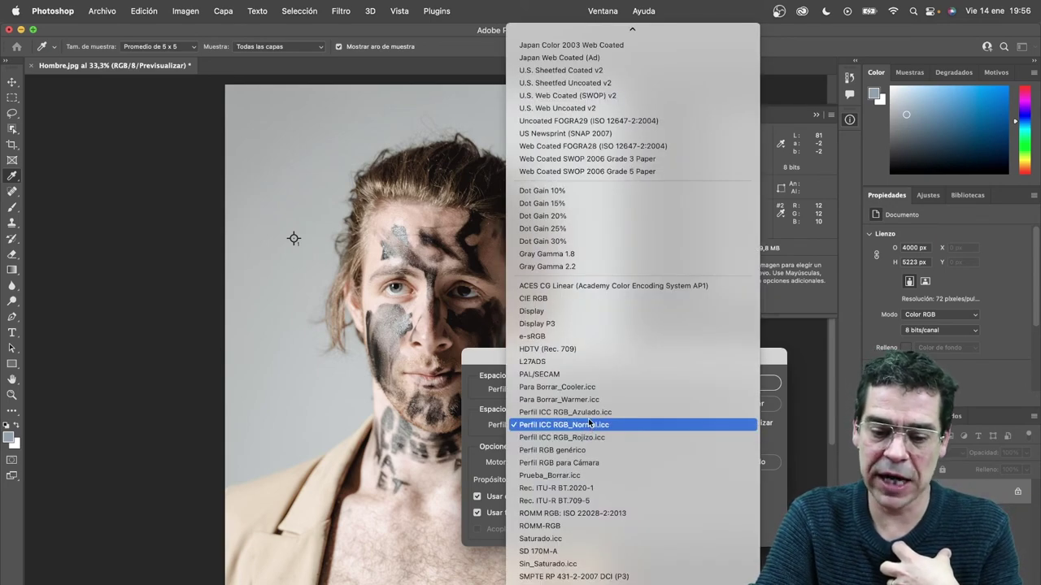
pyautogui.click(590, 416)
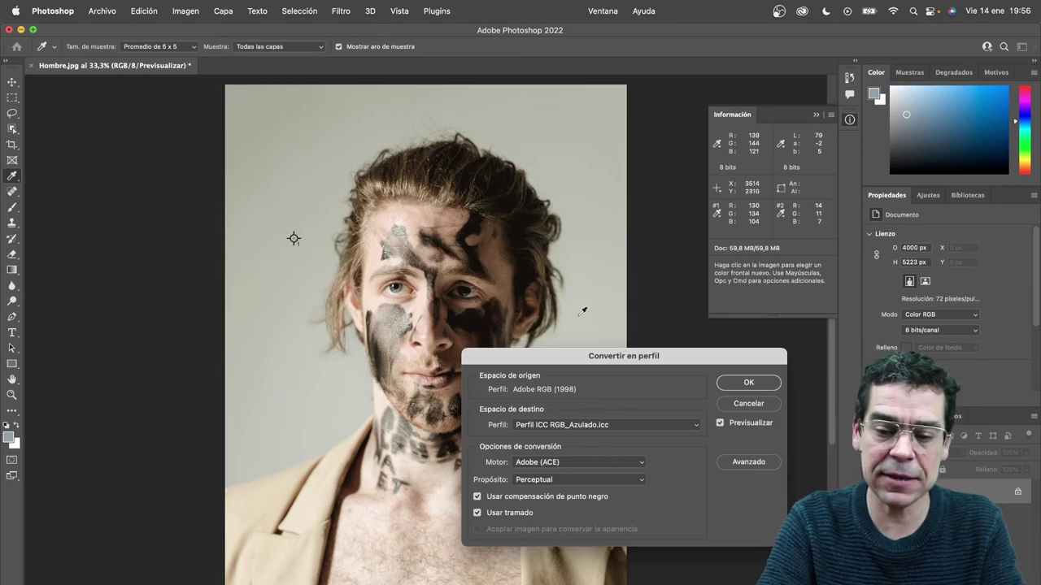
pyautogui.click(595, 425)
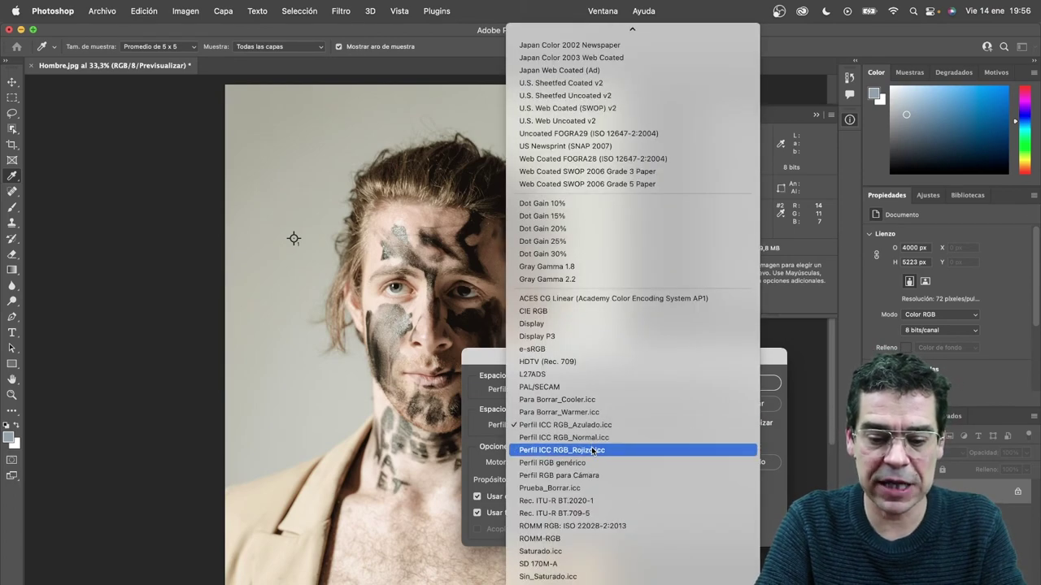
pyautogui.click(591, 449)
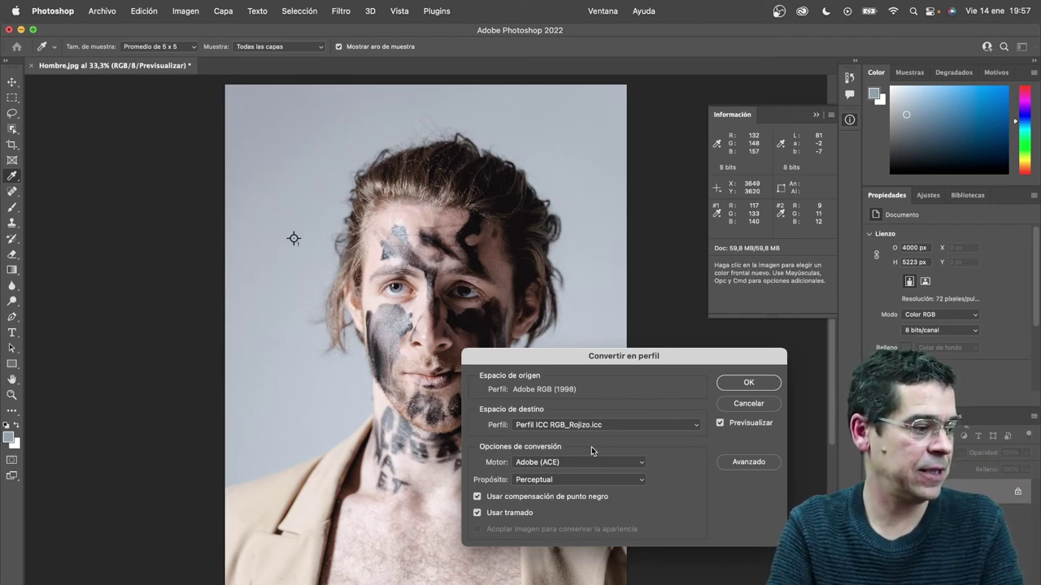
pyautogui.click(755, 407)
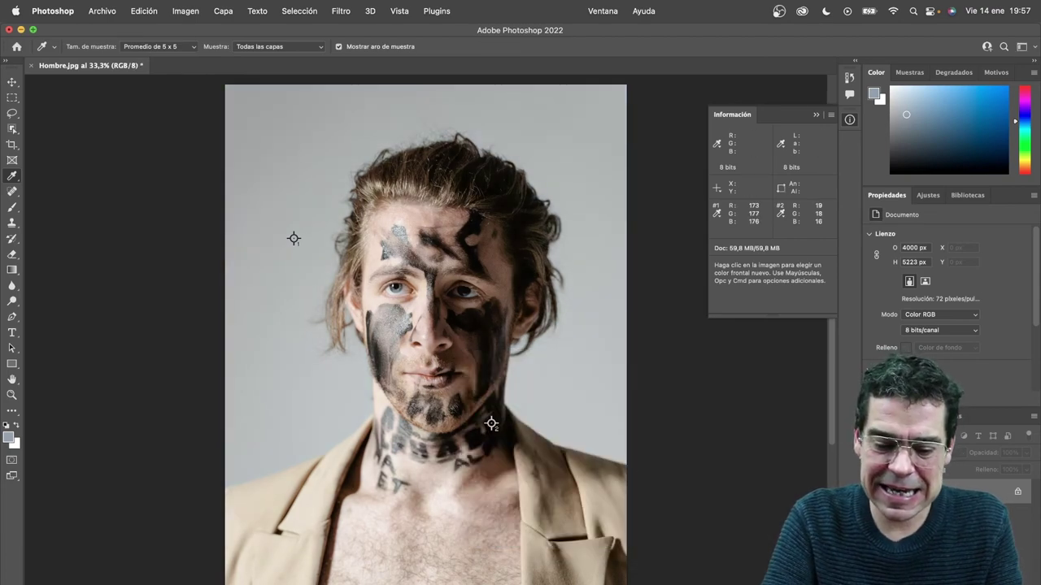
# Switch to CoPrA and set the perceptual rendering's Gray Balance to 0.
pyautogui.press('super+Tab')
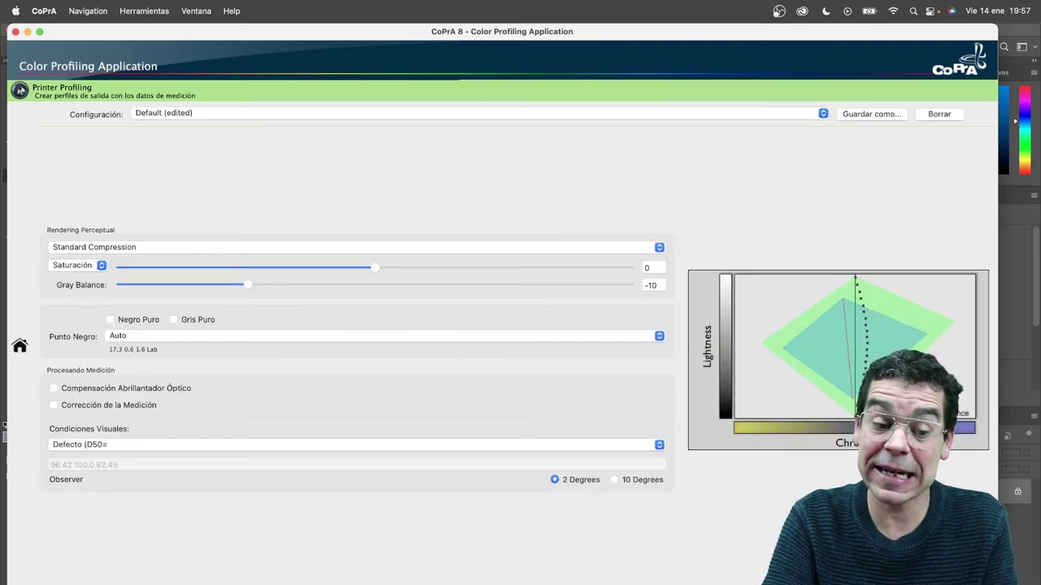
pyautogui.click(656, 286)
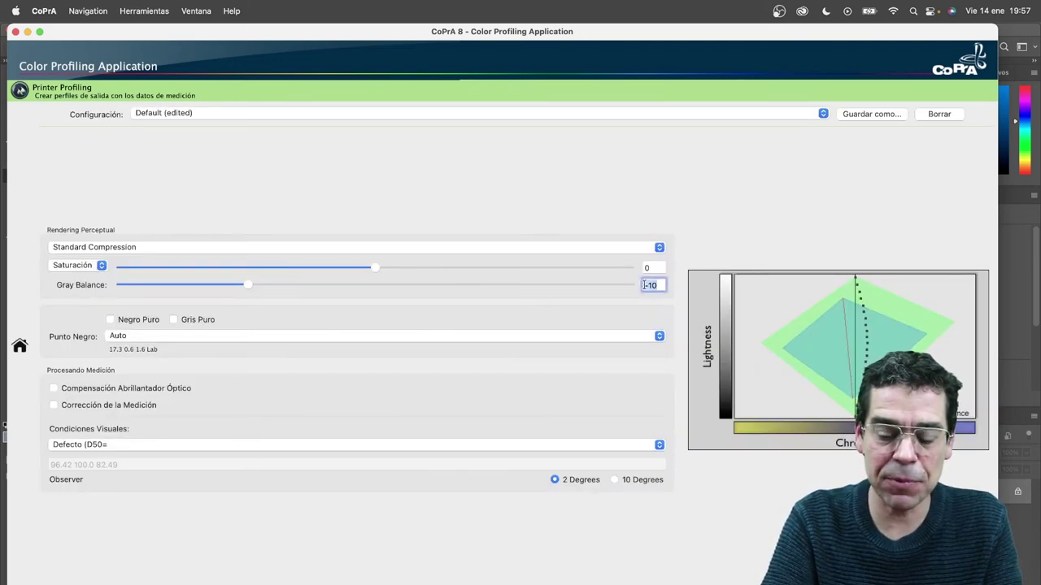
pyautogui.write('0')
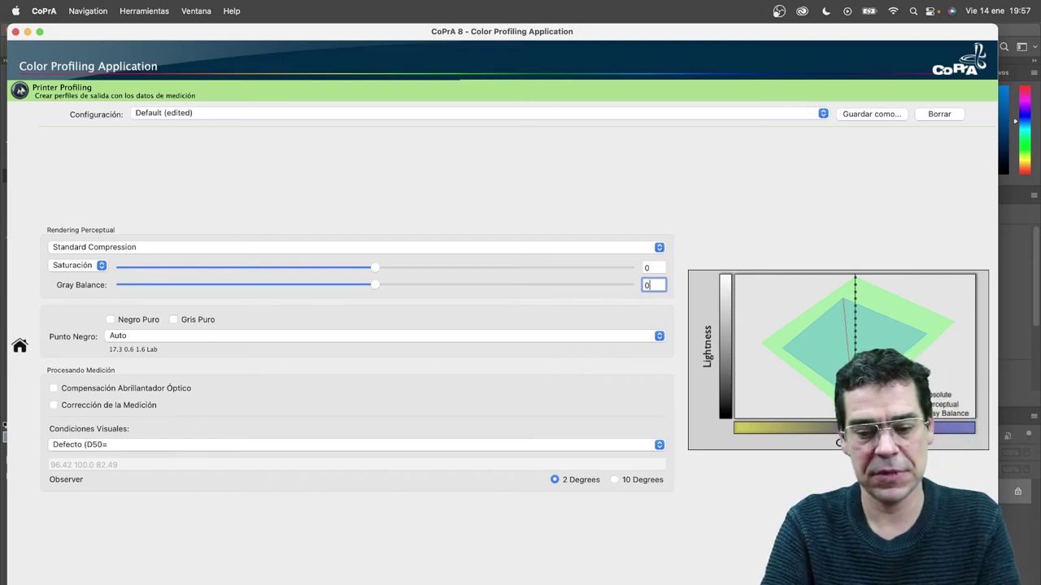
# Keep Saturación as the perceptual rendering adjustment and raise it to the maximum.
pyautogui.click(653, 268)
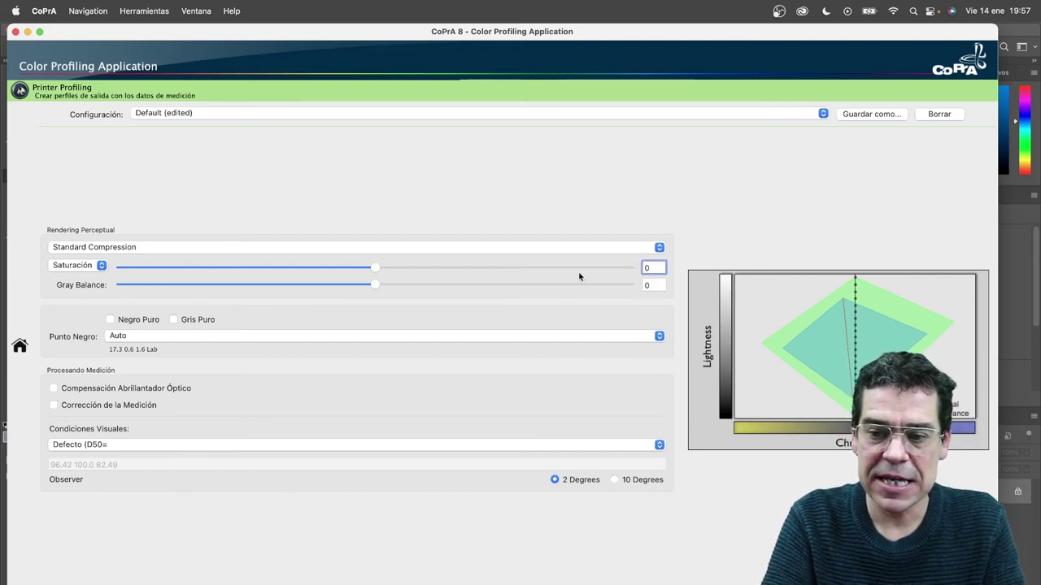
pyautogui.doubleClick(648, 267)
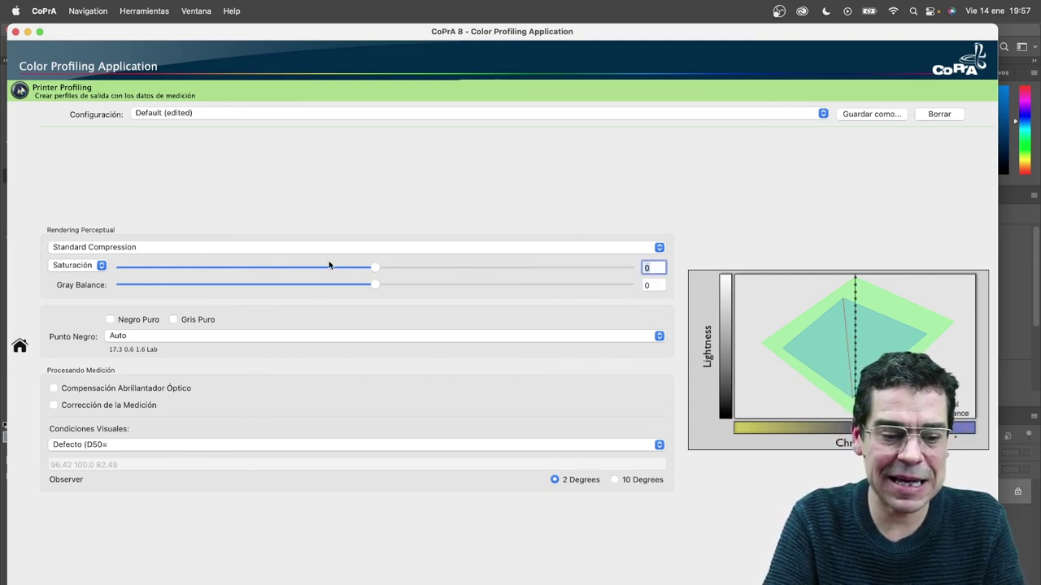
pyautogui.click(102, 266)
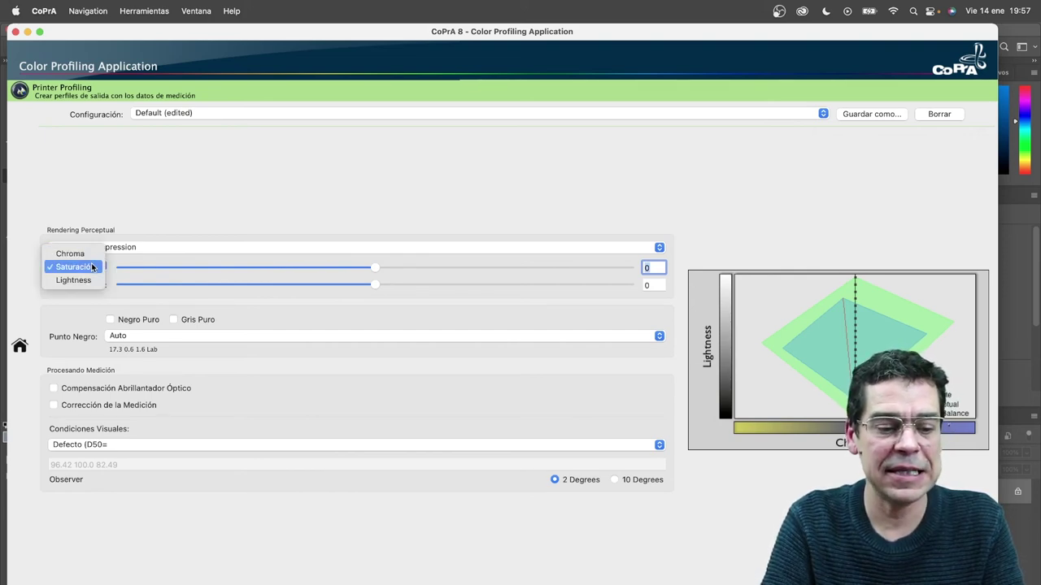
pyautogui.click(90, 267)
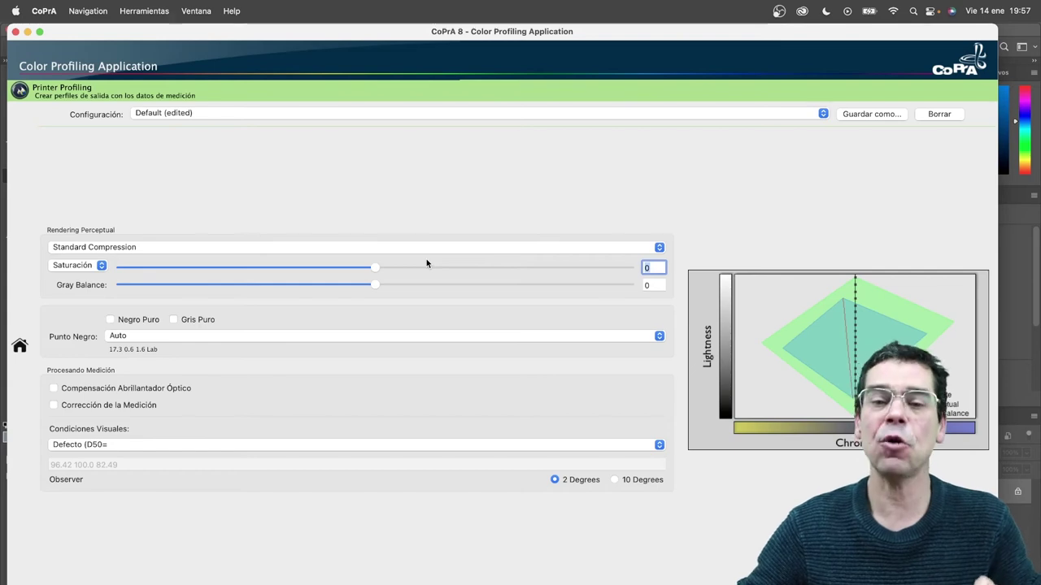
pyautogui.moveTo(380, 276); pyautogui.dragTo(647, 279)
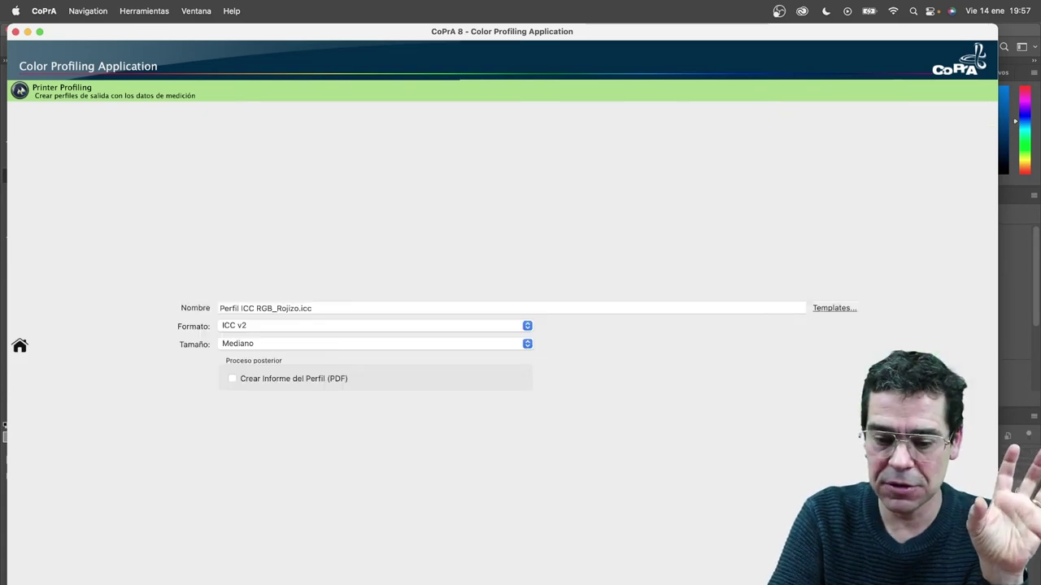
# Rename the output profile as Perfil ICC RGB_Saturado.icc.
pyautogui.click(297, 308)
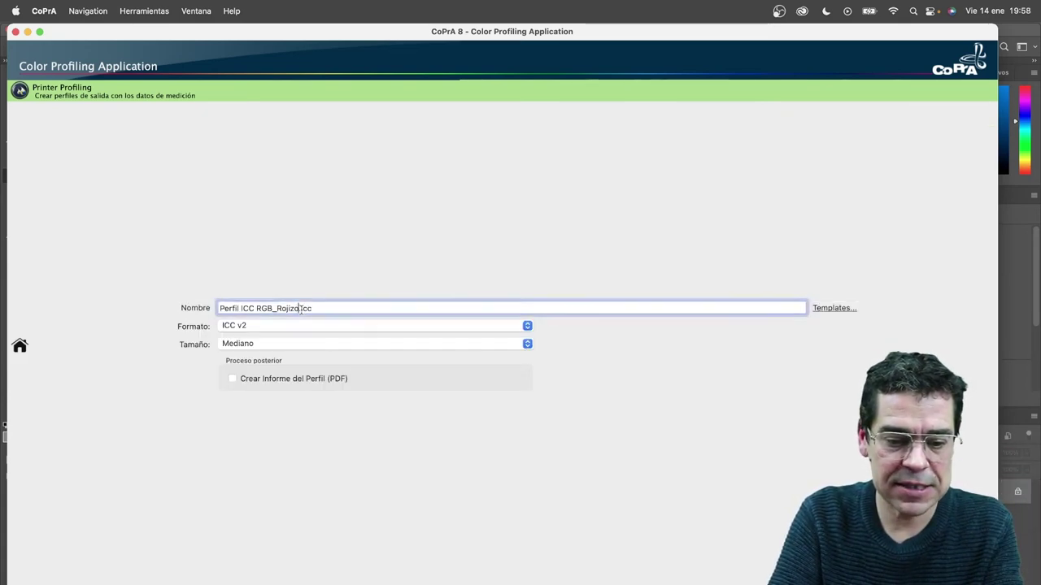
pyautogui.press('BackSpace')
pyautogui.press('BackSpace')
pyautogui.press('BackSpace')
pyautogui.press('BackSpace')
pyautogui.press('BackSpace')
pyautogui.press('BackSpace')
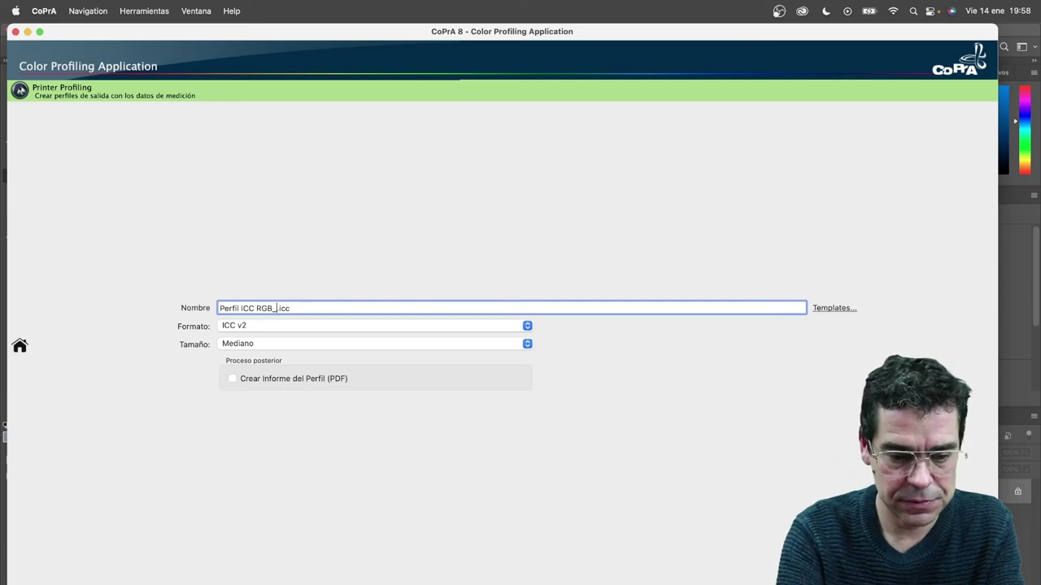
pyautogui.write('Saturado')
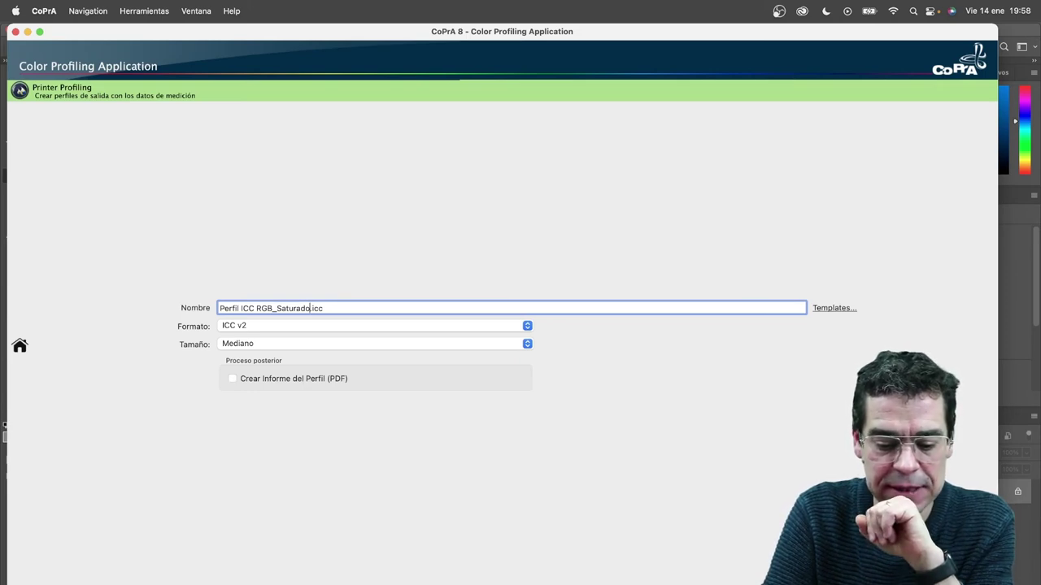
# Switch to Photoshop and preview converting Hombre.jpg to Perfil ICC RGB_Normal.icc and Perfil ICC RGB_Saturado.icc, setting the intent to Perceptual.
pyautogui.press('super+Tab')
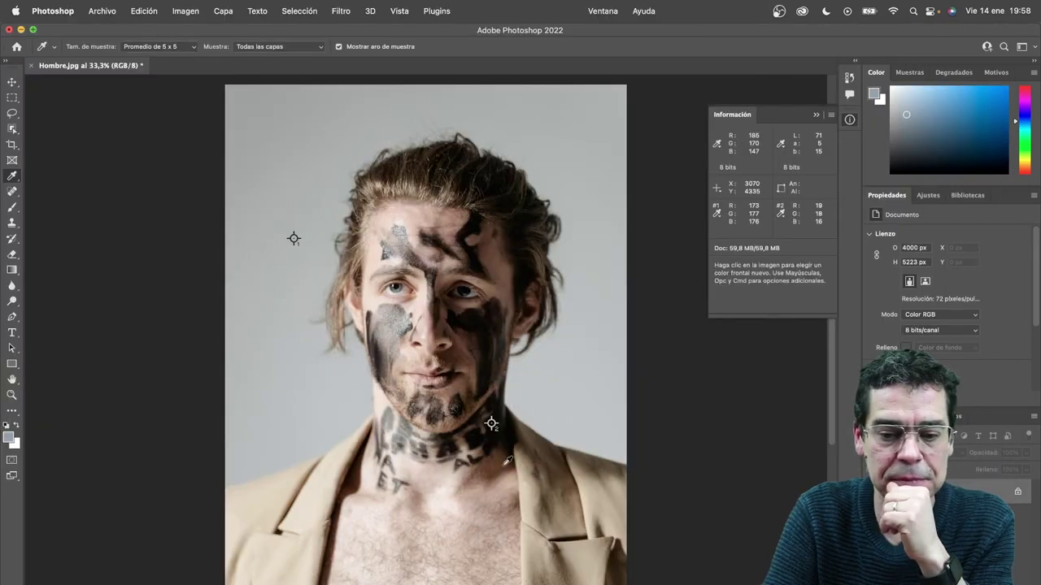
pyautogui.click(149, 16)
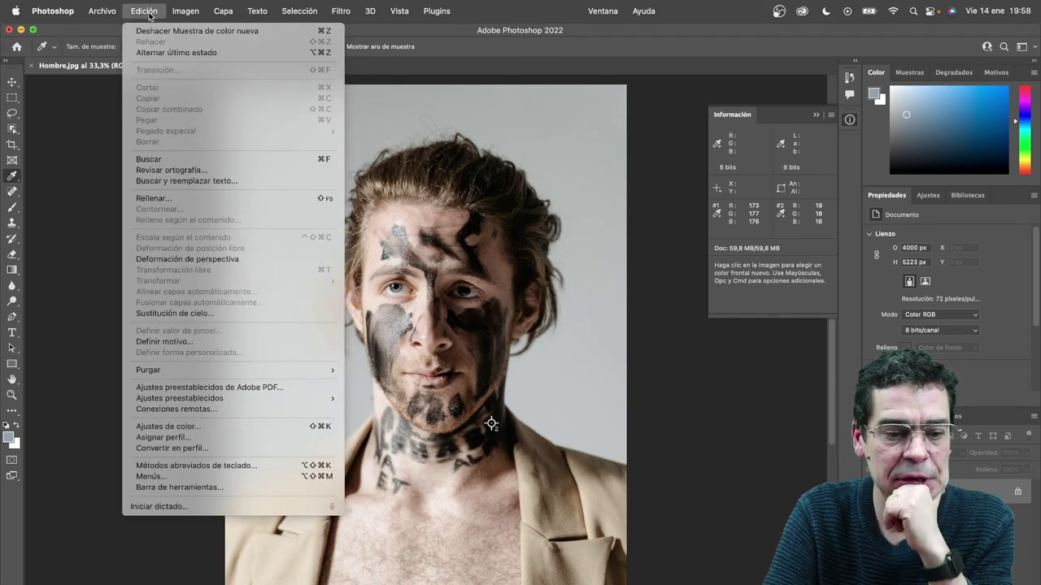
pyautogui.click(181, 448)
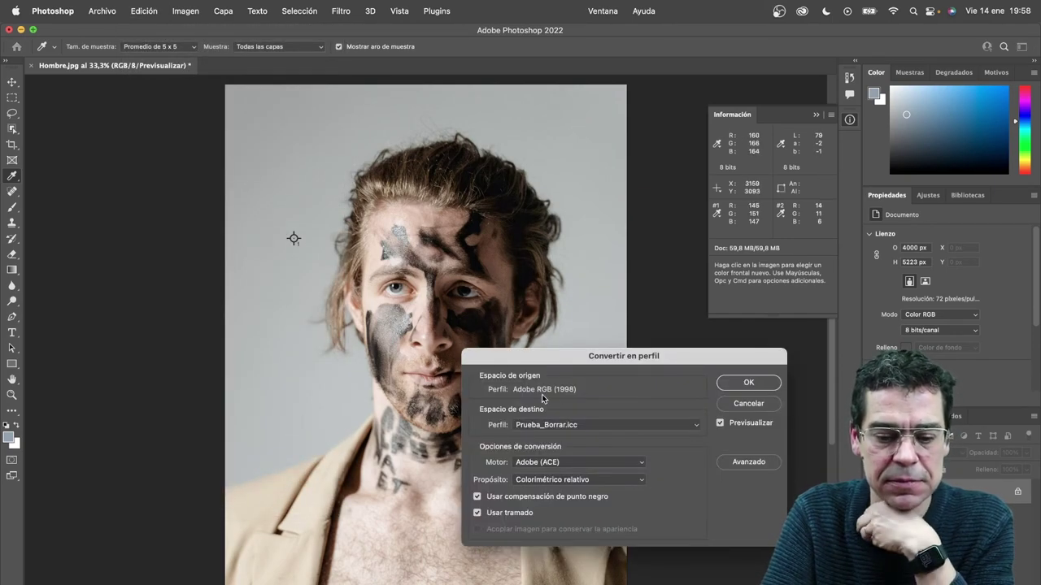
pyautogui.click(574, 424)
pyautogui.click(584, 363)
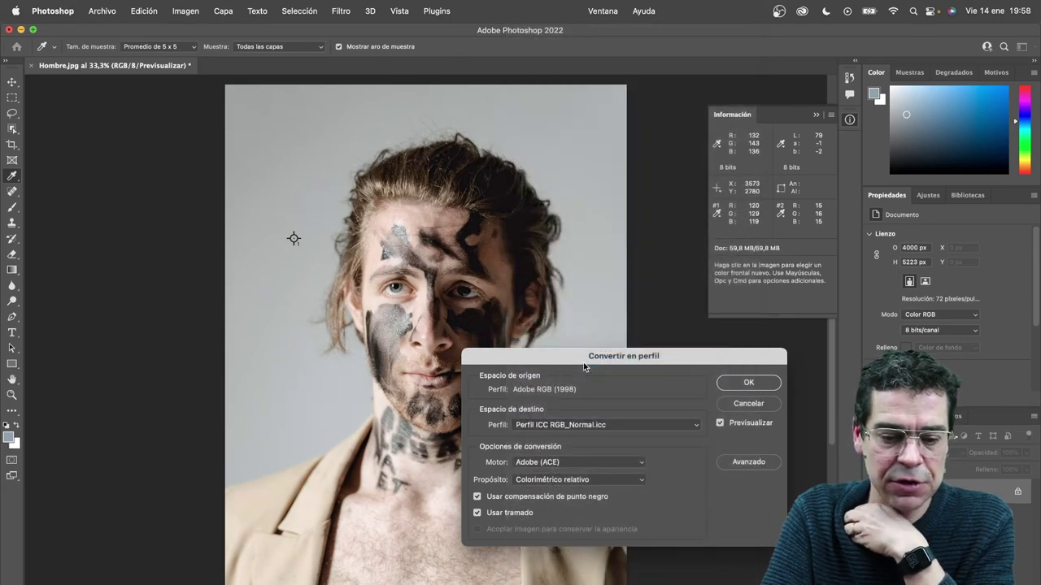
pyautogui.click(580, 425)
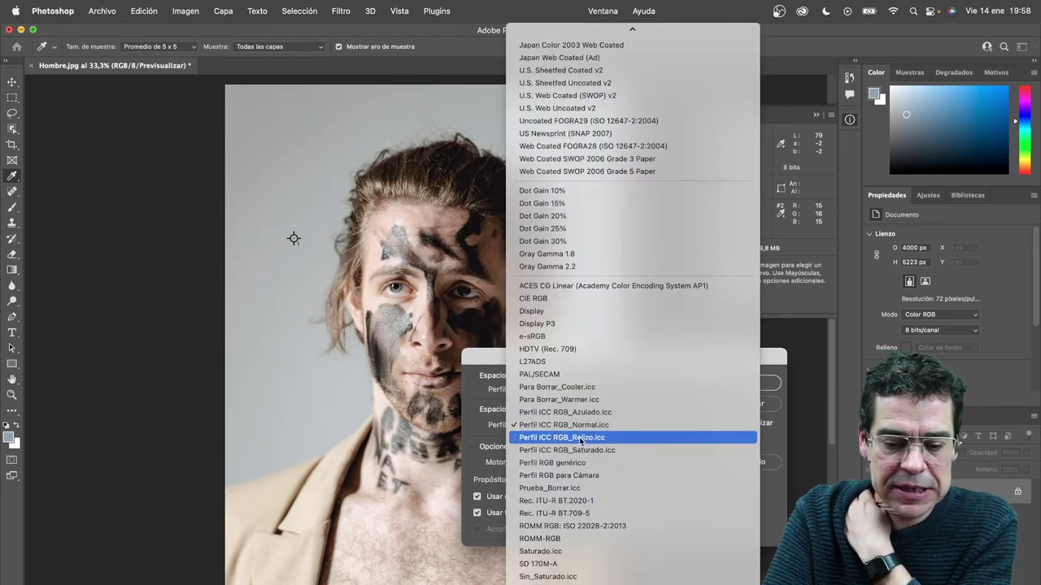
pyautogui.click(579, 449)
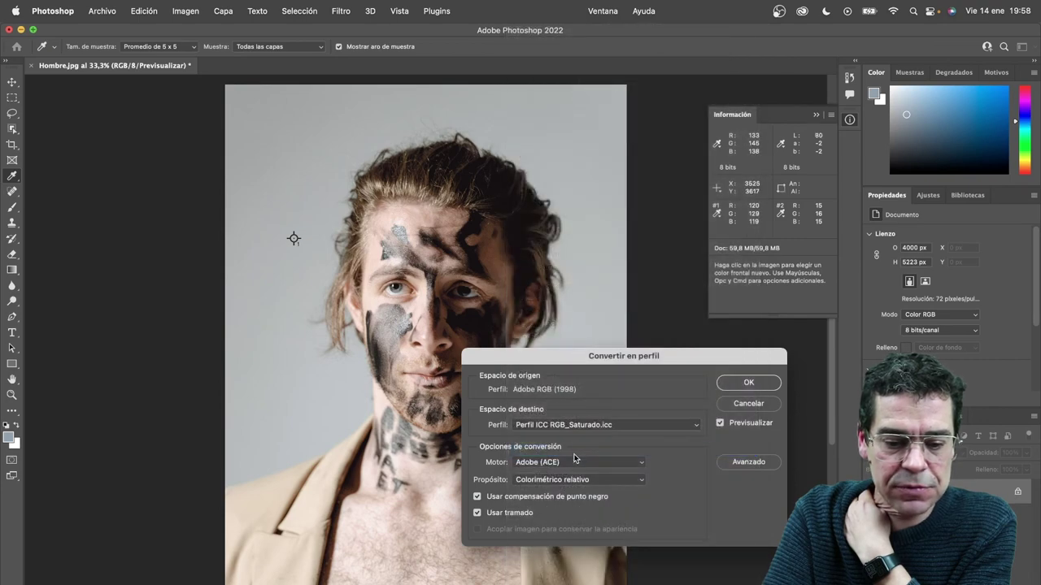
pyautogui.click(579, 480)
pyautogui.click(568, 452)
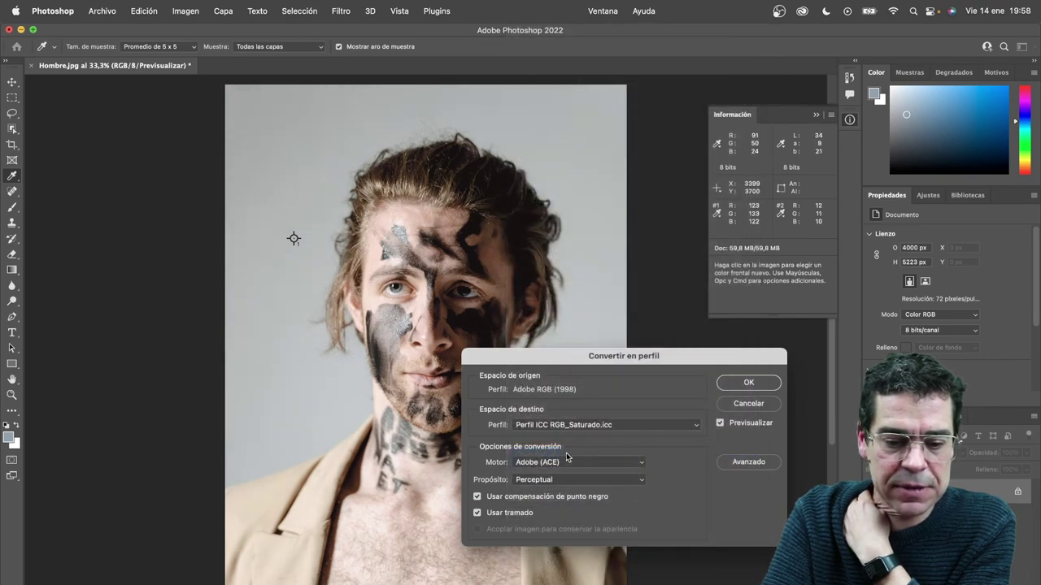
# Alternate the destination between Perfil ICC RGB_Normal.icc and Perfil ICC RGB_Saturado.icc to compare previews, and close the conversion without applying it.
pyautogui.click(566, 425)
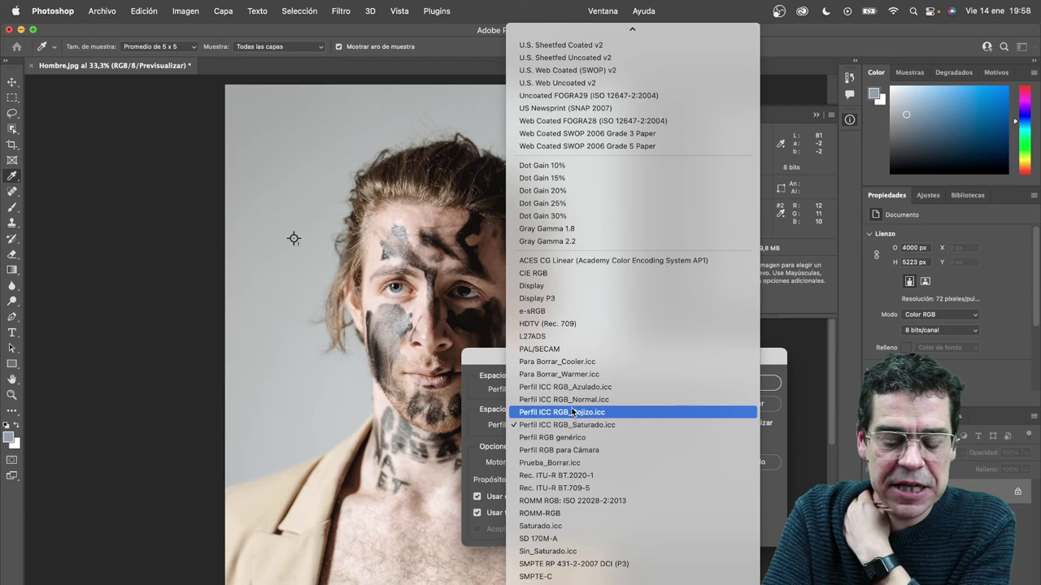
pyautogui.click(572, 402)
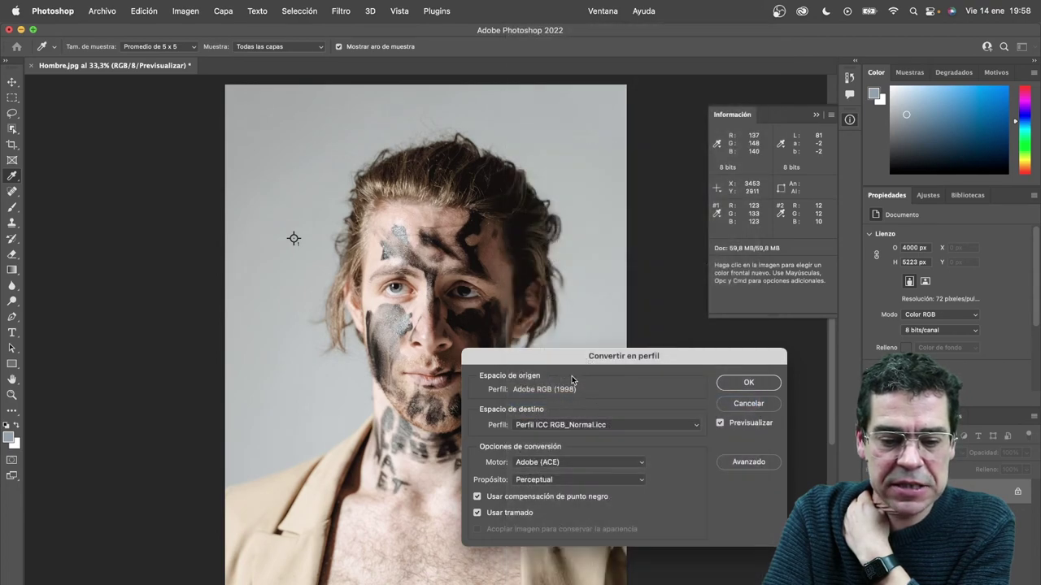
pyautogui.moveTo(561, 358); pyautogui.dragTo(741, 317)
pyautogui.click(743, 384)
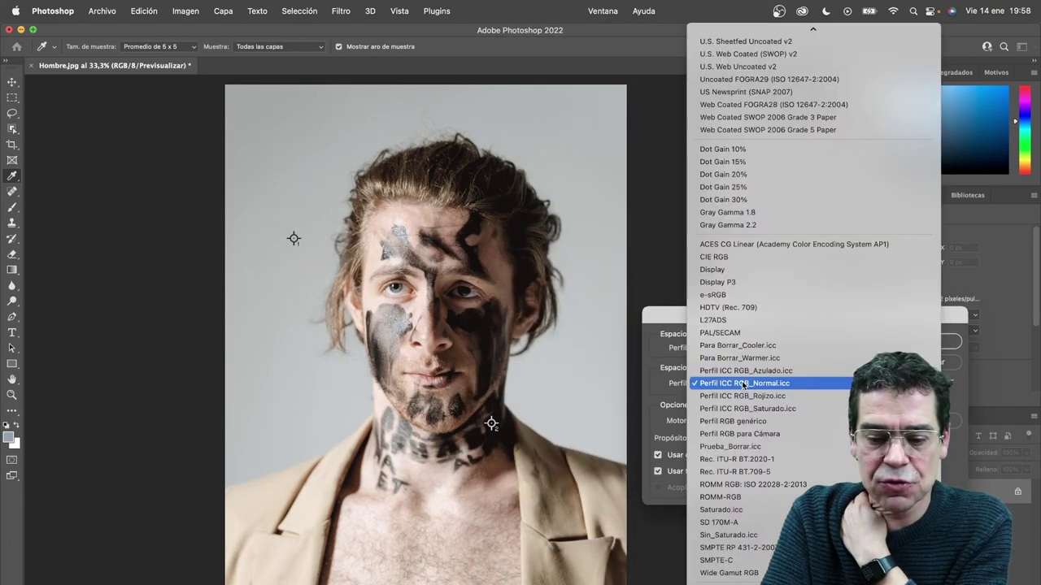
pyautogui.click(741, 402)
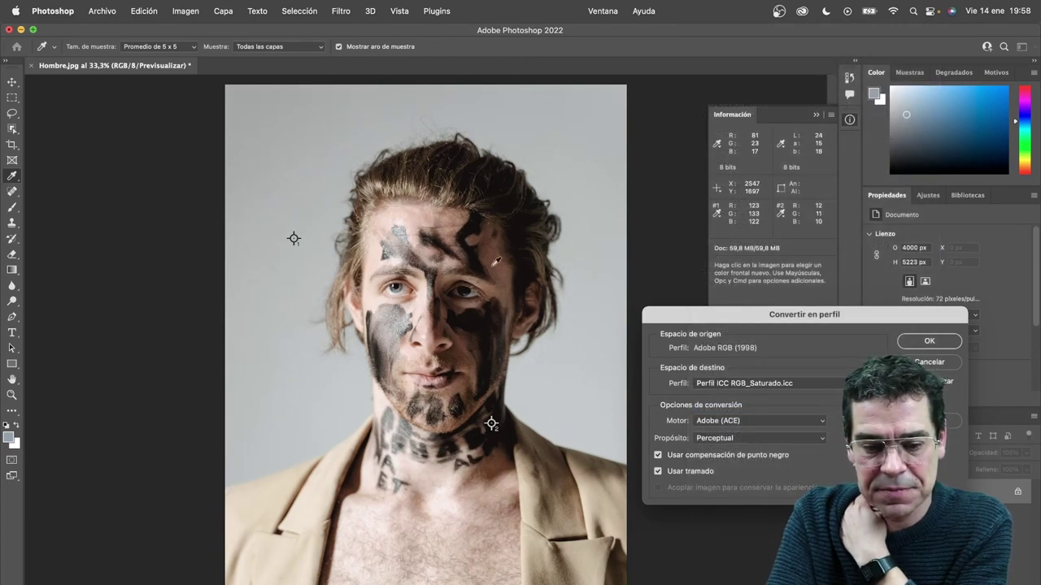
pyautogui.click(736, 382)
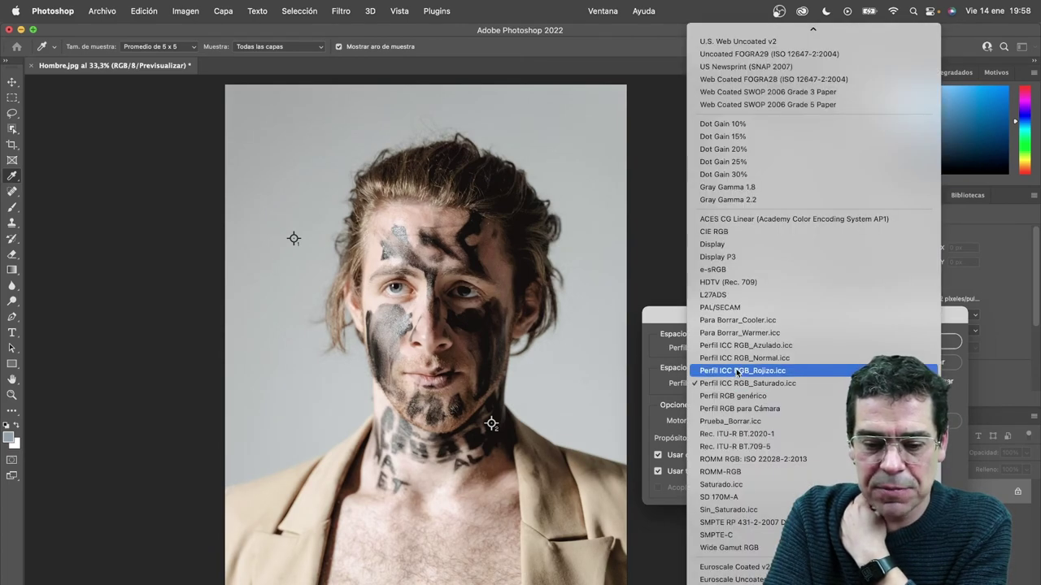
pyautogui.click(737, 358)
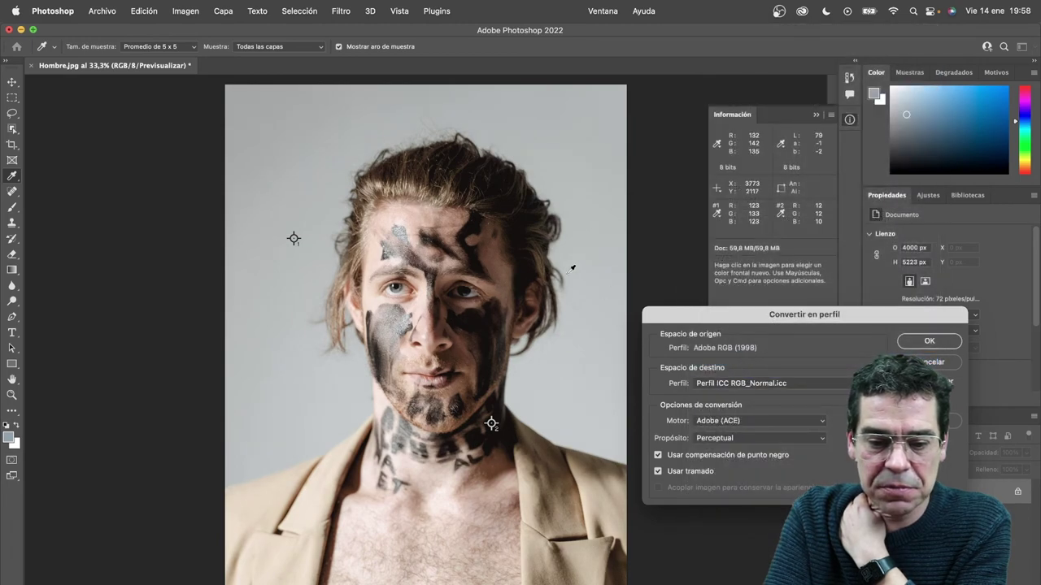
pyautogui.click(735, 383)
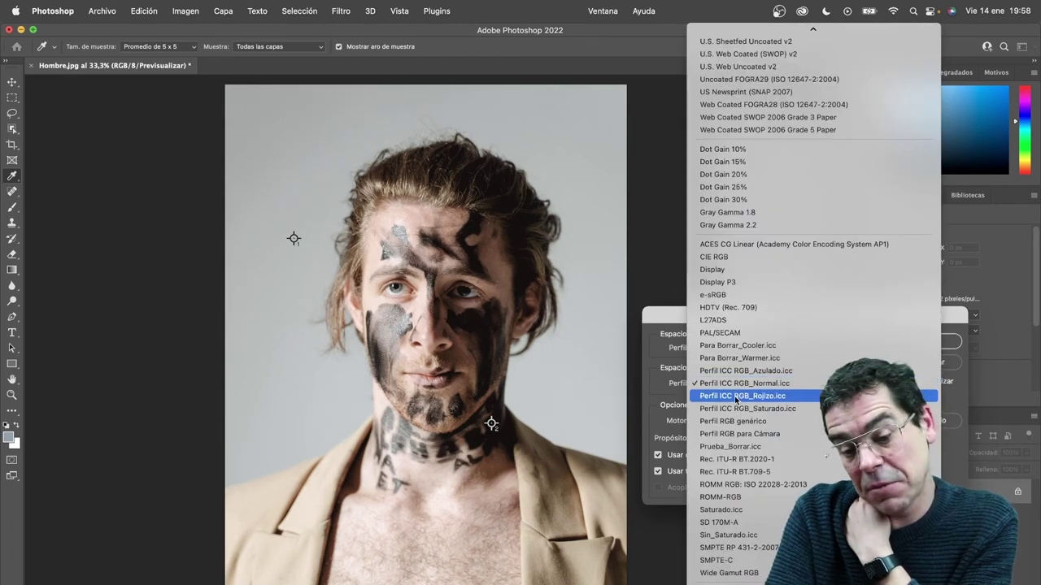
pyautogui.click(737, 409)
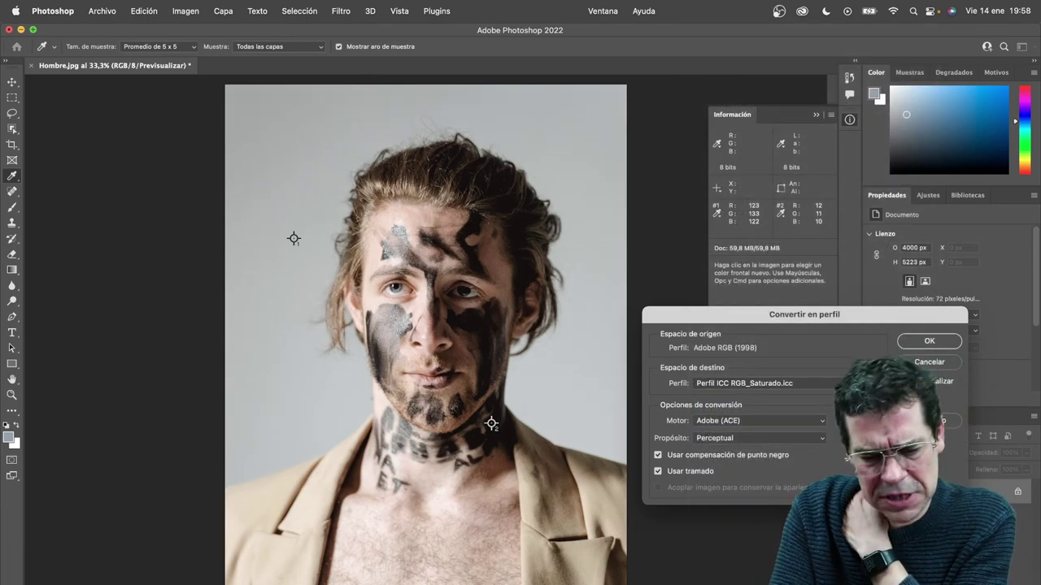
pyautogui.press('Return')
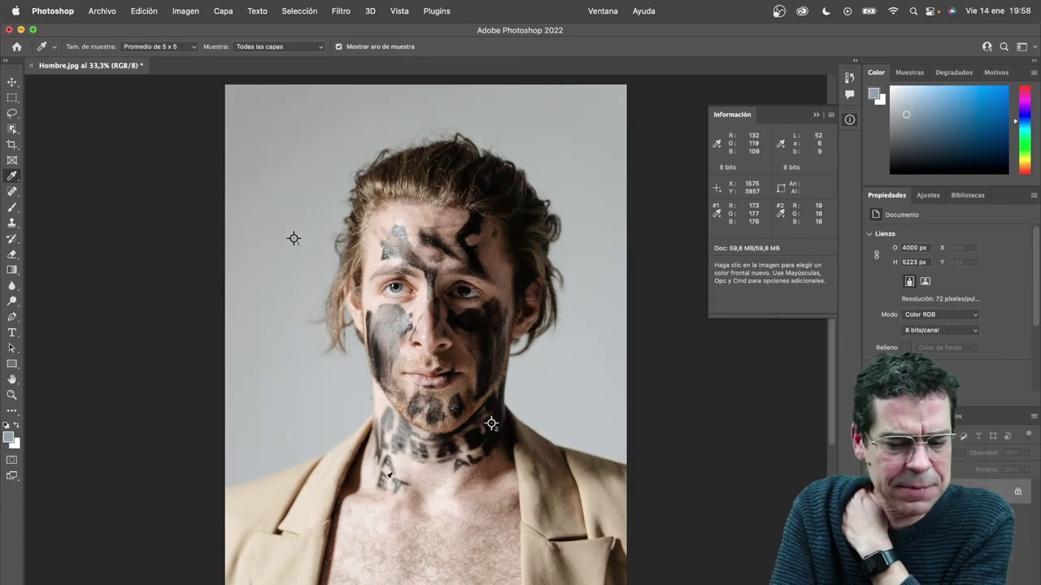
# Open Colores.jpg from the Imagenes de Prueba folder in Photoshop.
pyautogui.press('super+Tab')
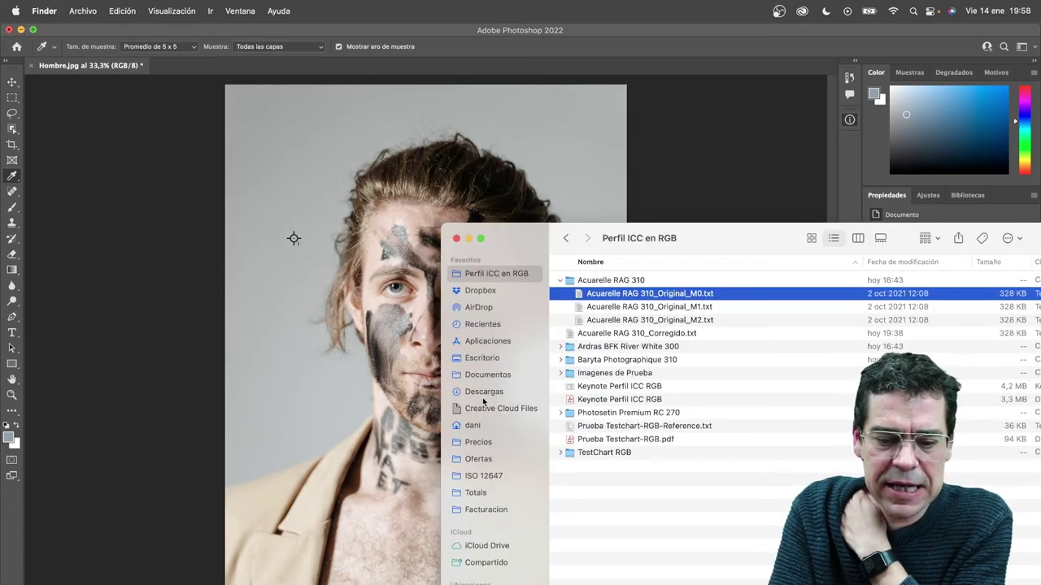
pyautogui.doubleClick(575, 376)
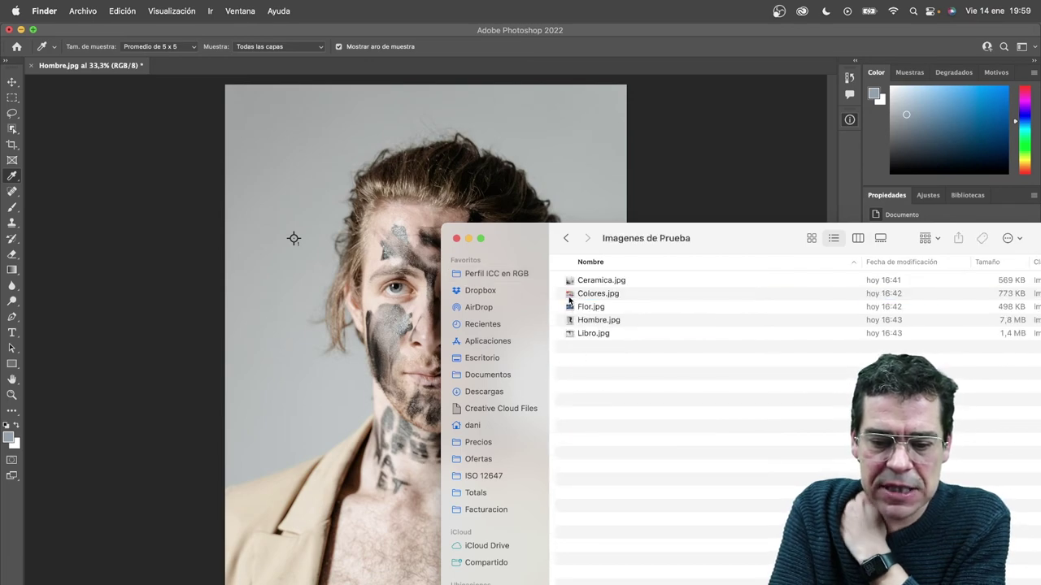
pyautogui.moveTo(571, 295); pyautogui.dragTo(786, 483)
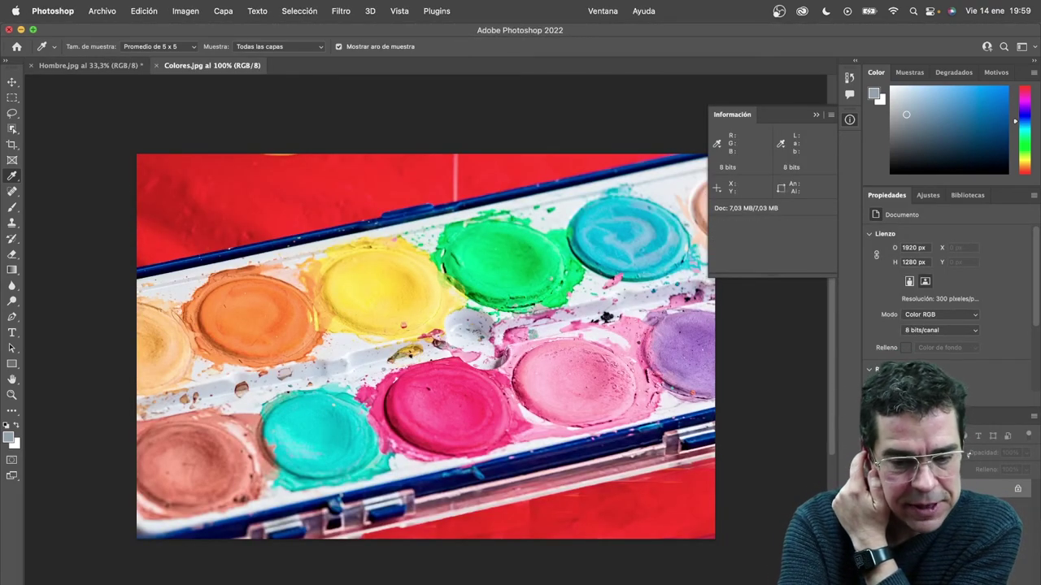
pyautogui.scroll(2, 423, 307)
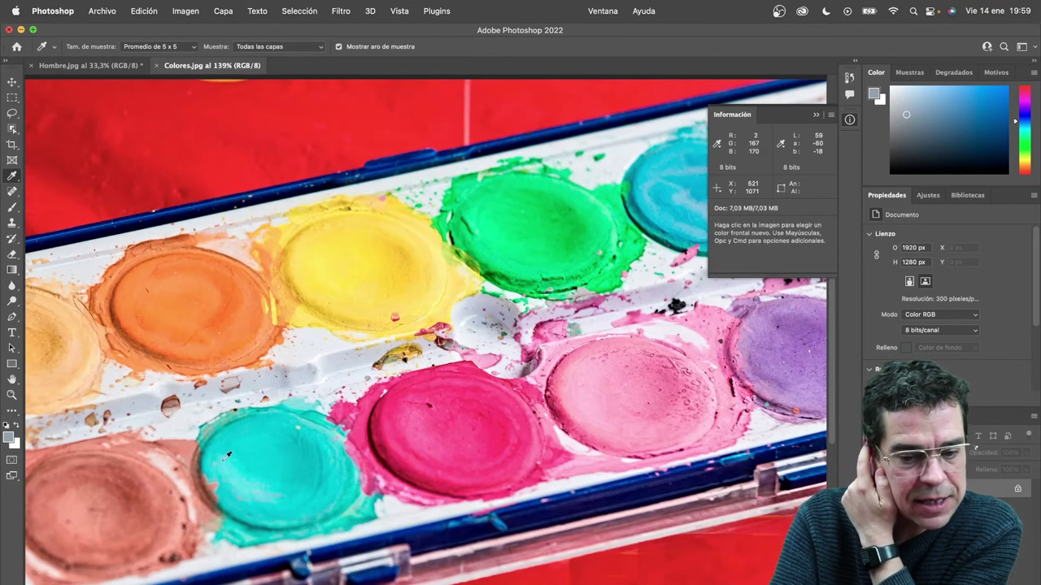
# Set up a profile conversion of Colores.jpg to Perfil ICC RGB_Normal.icc with Perceptual intent, keeping the dialog clear of the image.
pyautogui.click(144, 11)
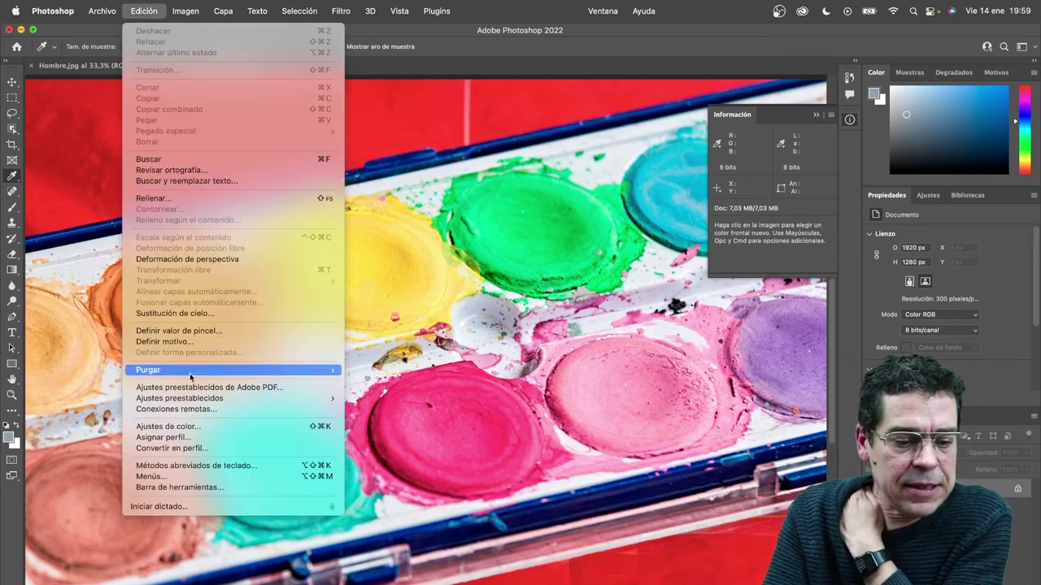
pyautogui.click(191, 448)
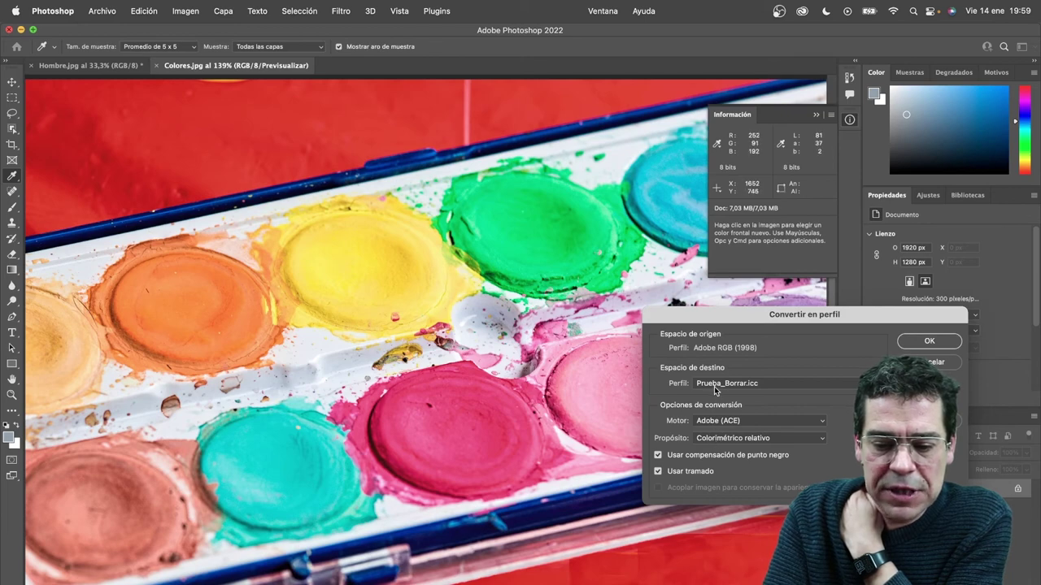
pyautogui.click(720, 383)
pyautogui.click(720, 320)
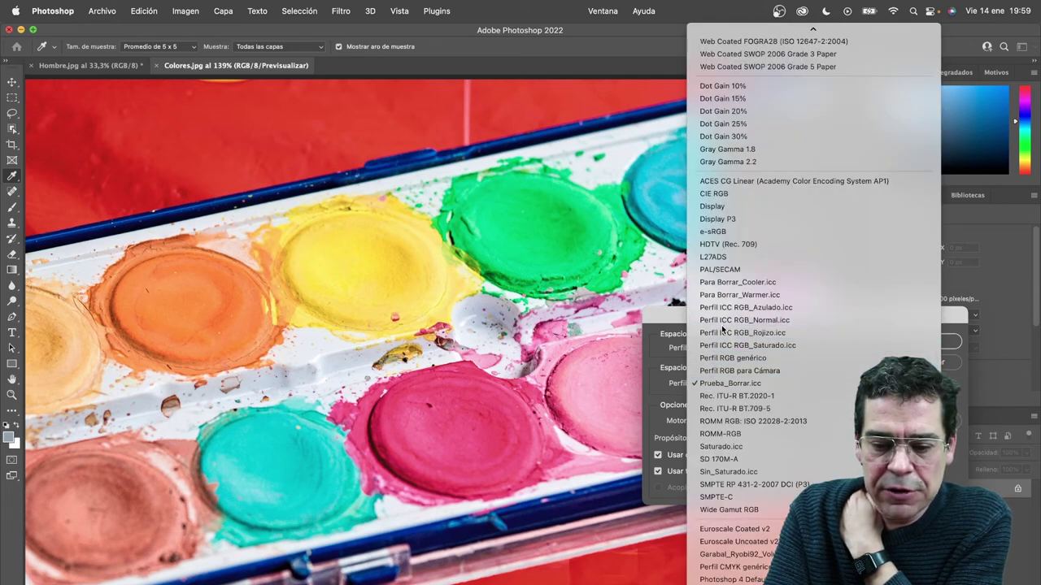
pyautogui.click(729, 437)
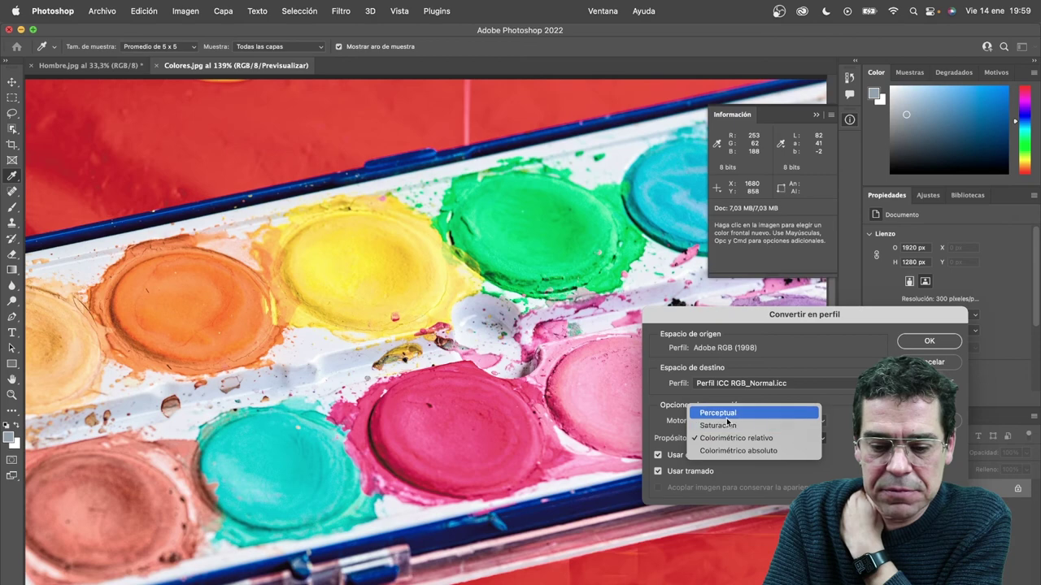
pyautogui.click(719, 413)
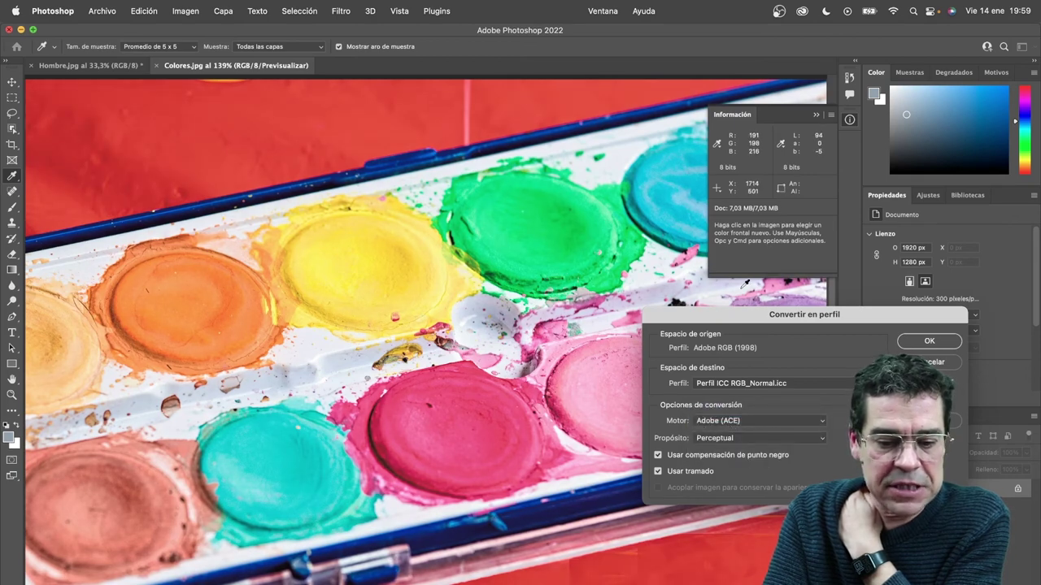
pyautogui.moveTo(746, 320); pyautogui.dragTo(810, 304)
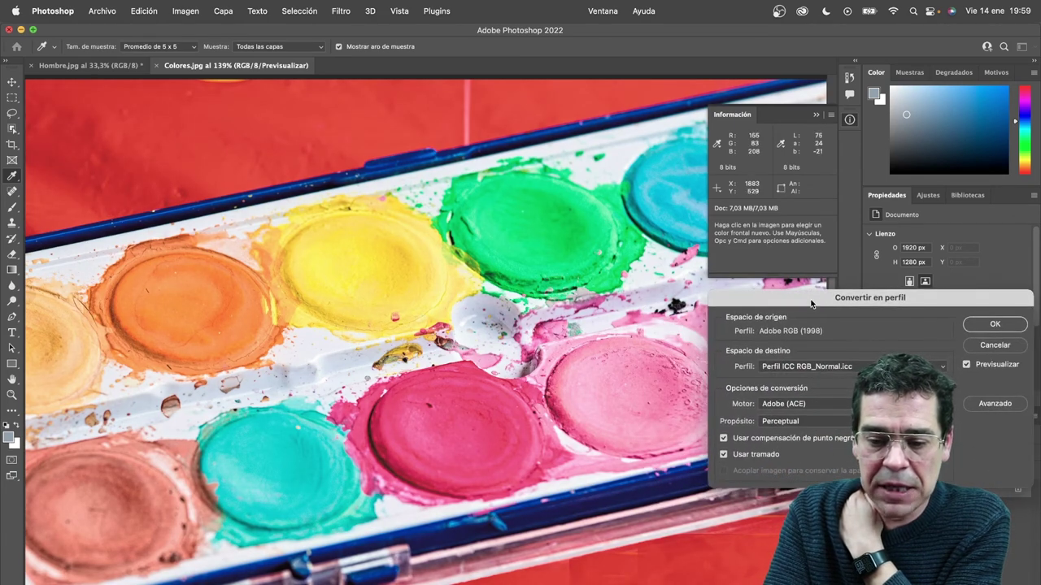
# Toggle the conversion preview off and on repeatedly to compare the original colours with the Perfil ICC RGB_Normal.icc result.
pyautogui.click(967, 365)
pyautogui.click(967, 365)
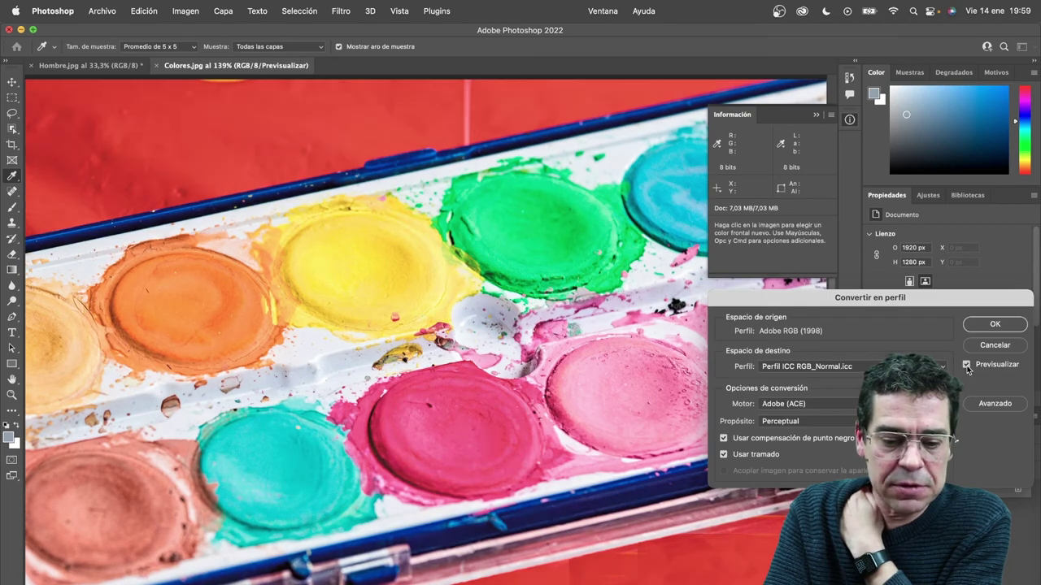
pyautogui.click(967, 365)
pyautogui.click(967, 365)
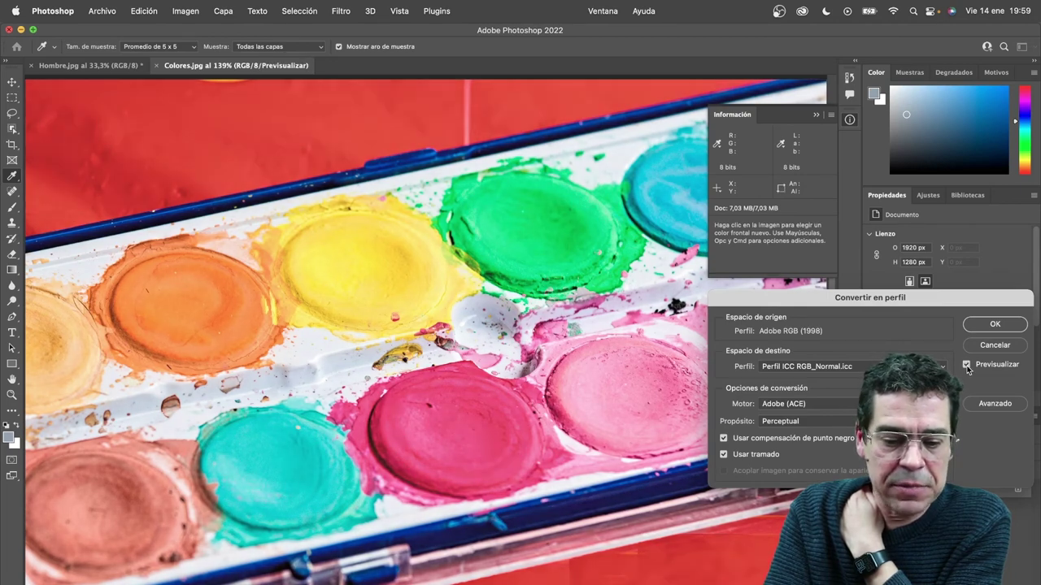
pyautogui.click(967, 365)
pyautogui.click(967, 365)
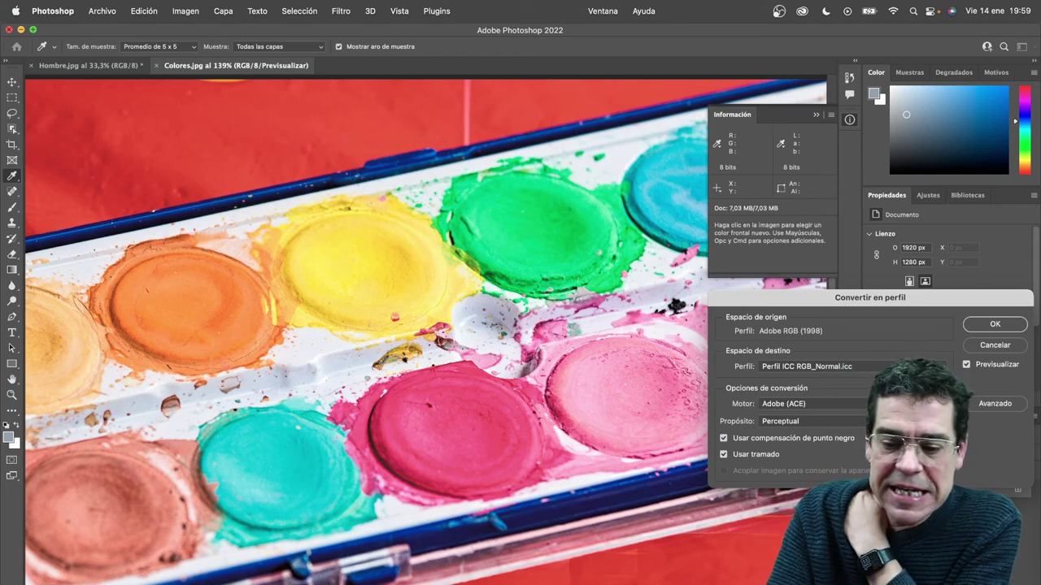
# Alternate the conversion destination between Perfil ICC RGB_Saturado.icc and Perfil ICC RGB_Normal.icc to compare previews of Colores.jpg, and cancel the conversion.
pyautogui.click(895, 367)
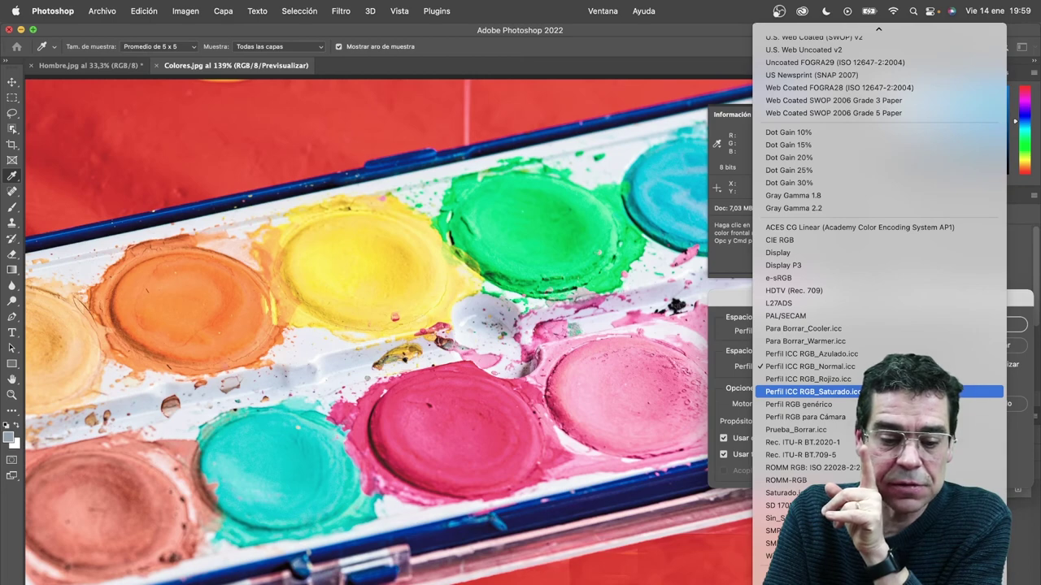
pyautogui.press('Return')
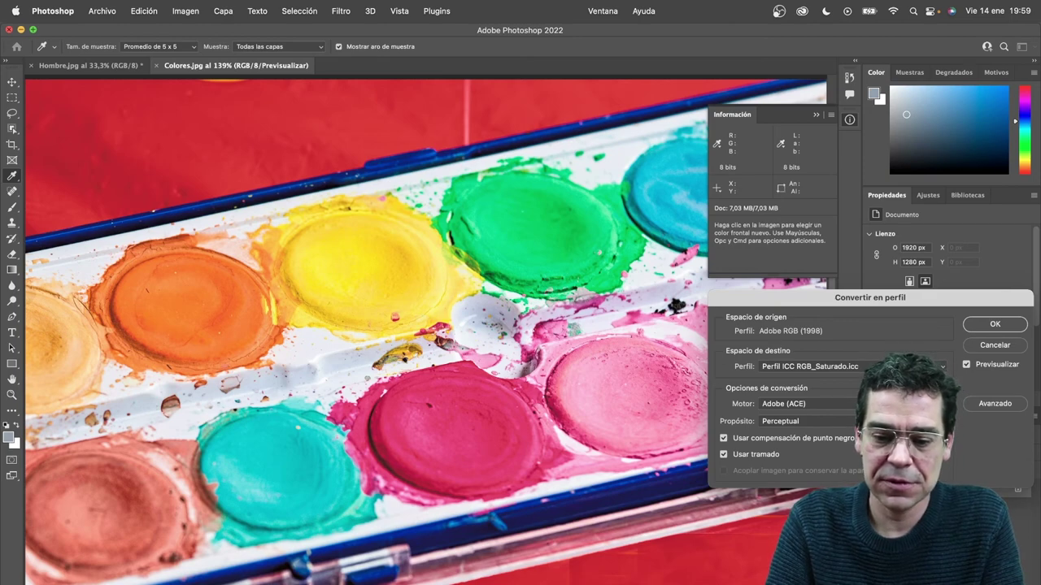
pyautogui.click(877, 366)
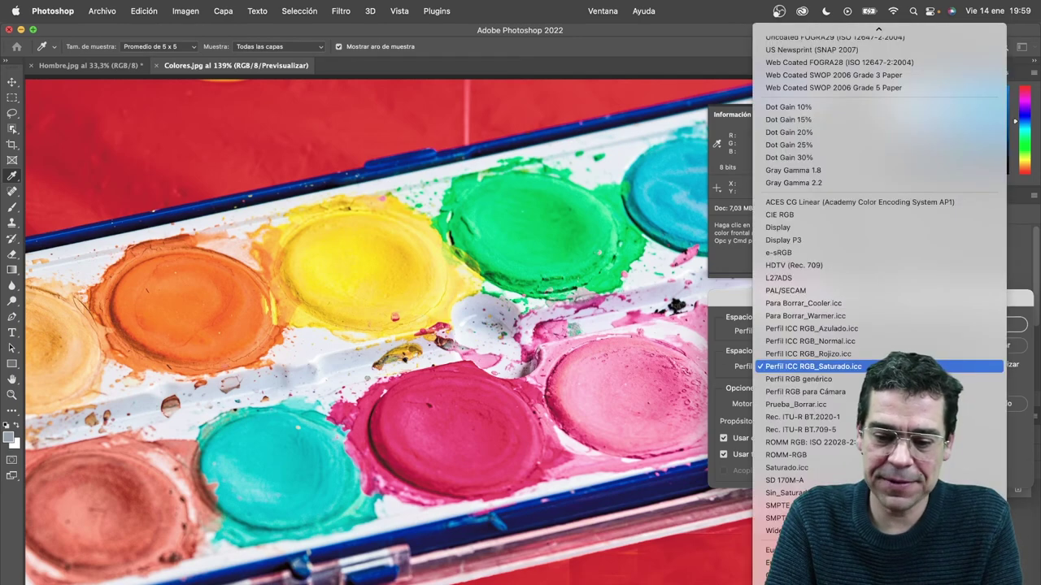
pyautogui.click(877, 350)
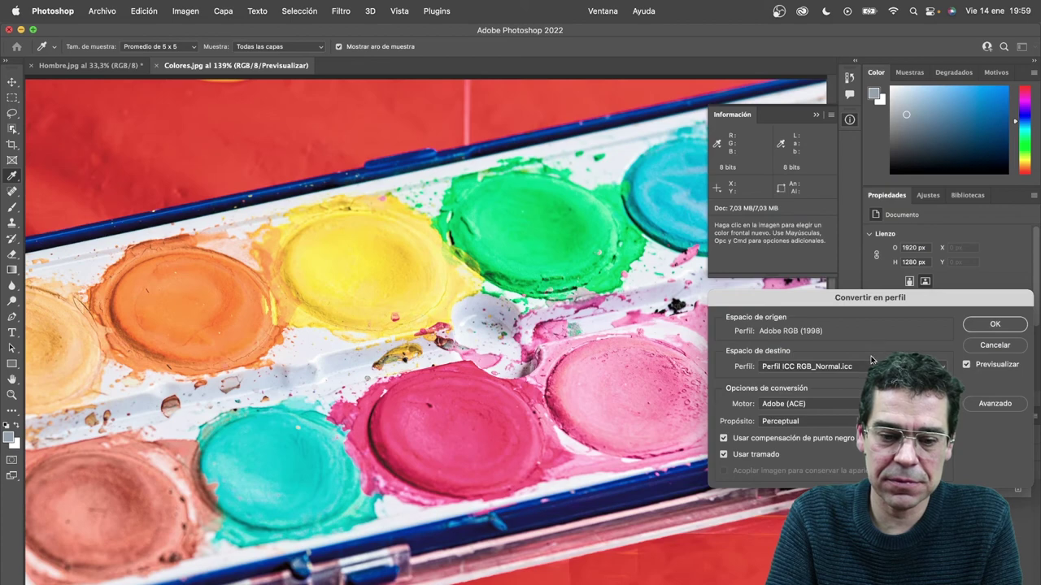
pyautogui.click(872, 362)
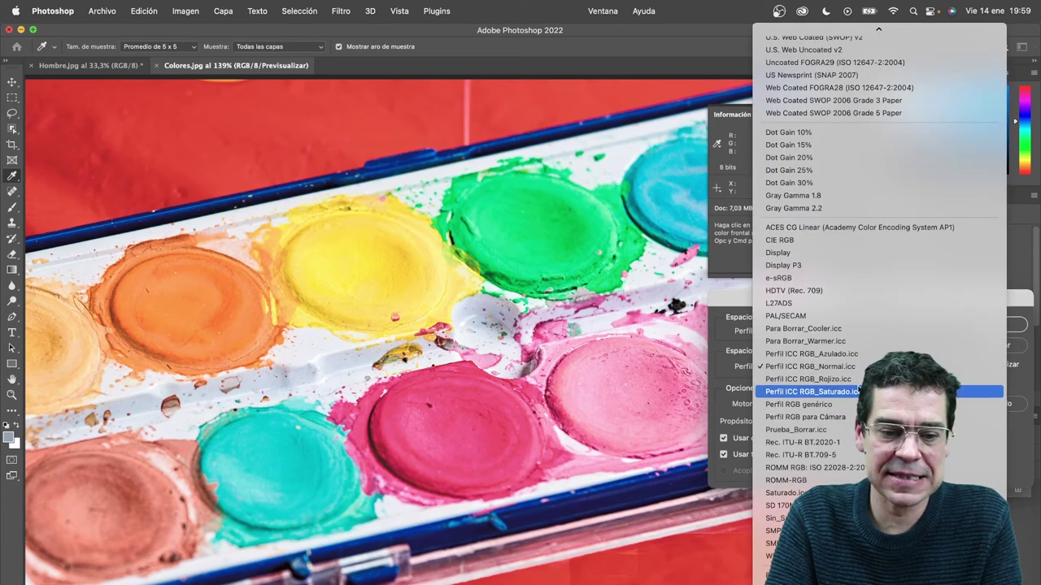
pyautogui.click(858, 391)
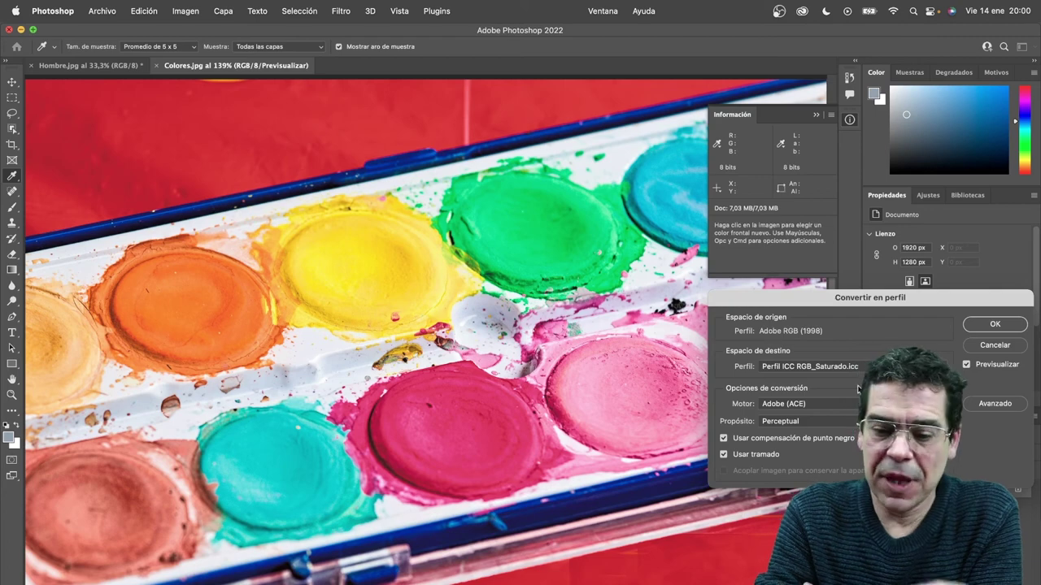
pyautogui.click(980, 352)
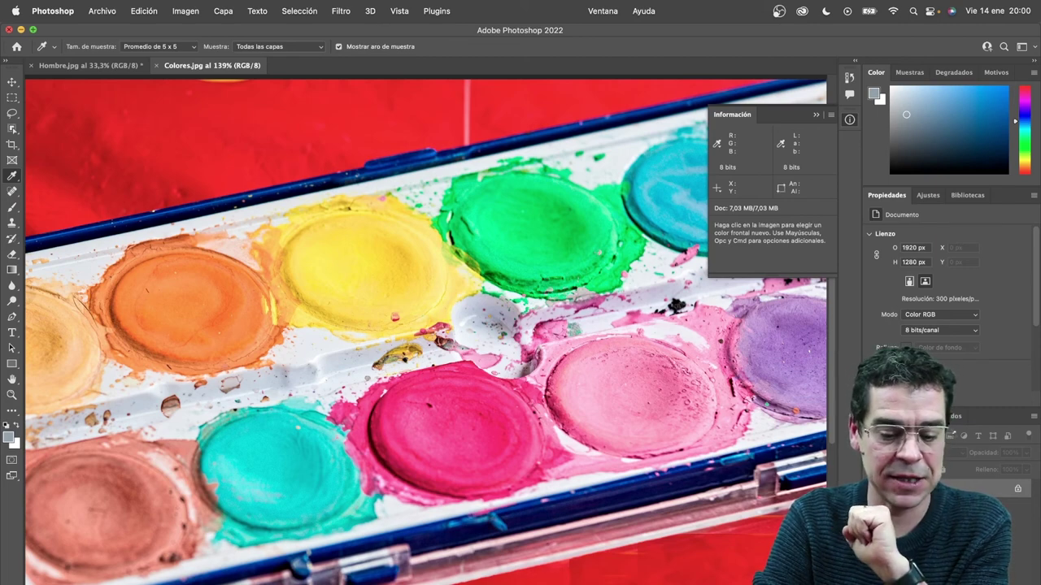
# Switch to CoPrA, return to the perceptual rendering settings and set Lightness to -20 with Standard Compression.
pyautogui.press('super+Tab')
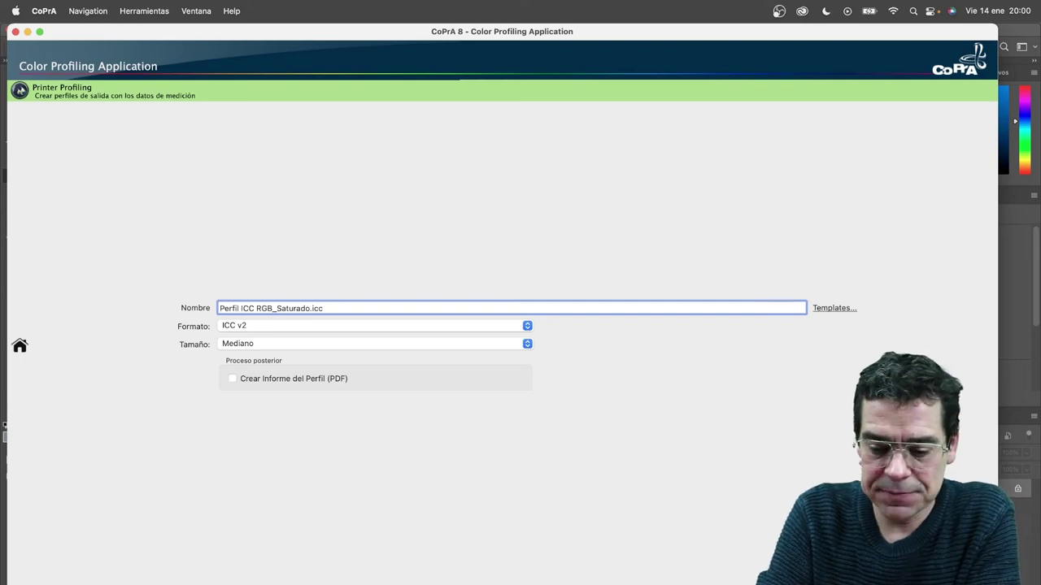
pyautogui.press('Return')
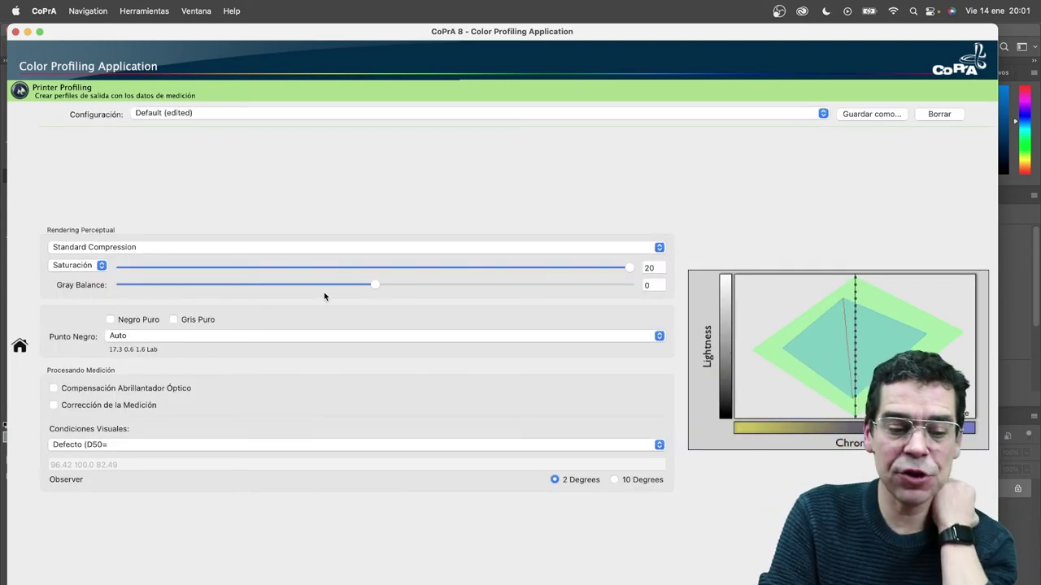
pyautogui.click(96, 265)
pyautogui.click(86, 282)
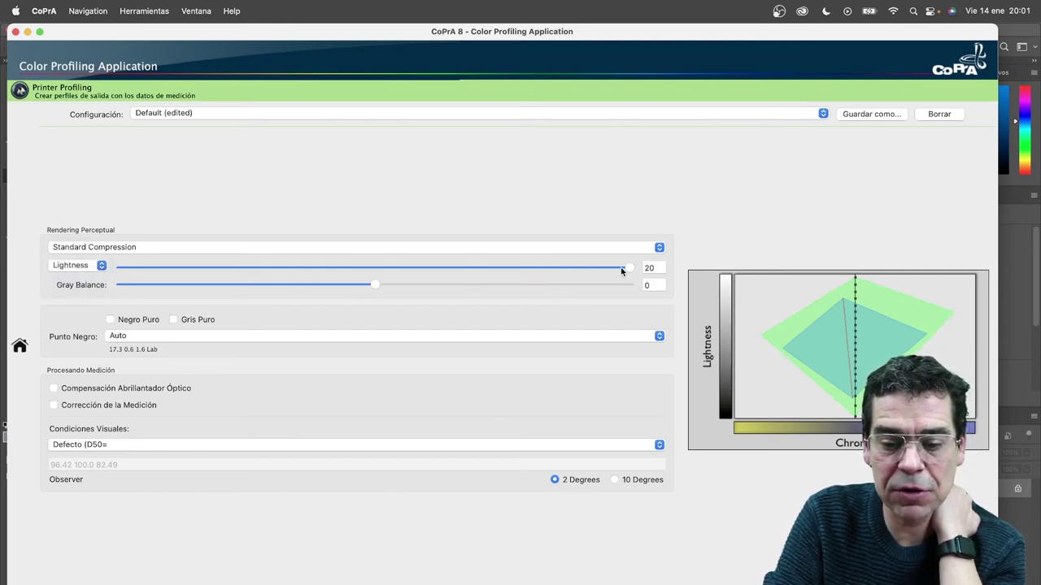
pyautogui.moveTo(624, 266); pyautogui.dragTo(115, 274)
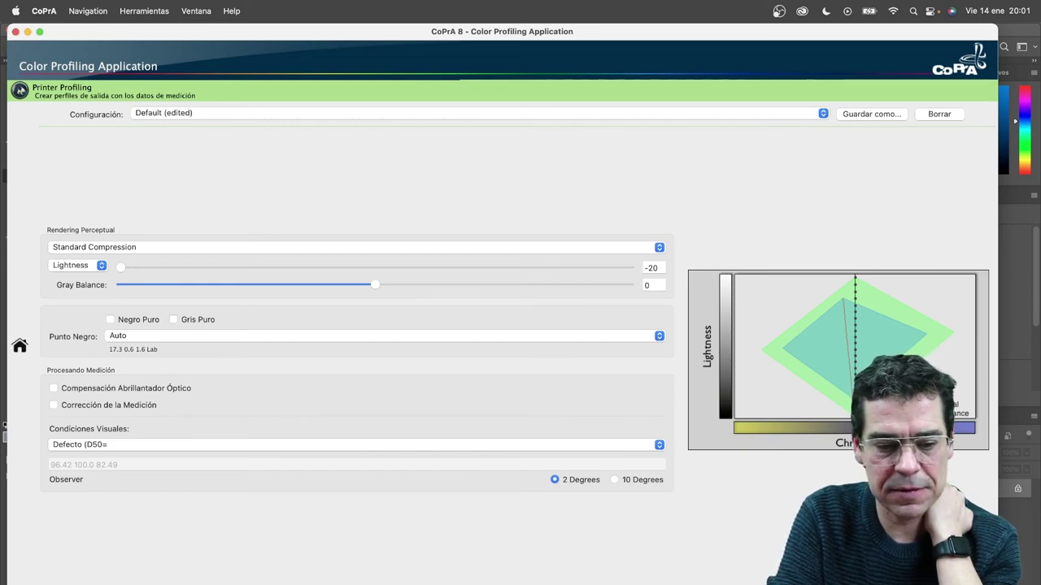
# Name the profile Perfil ICC RGB_menos luz.icc and generate it.
pyautogui.press('Return')
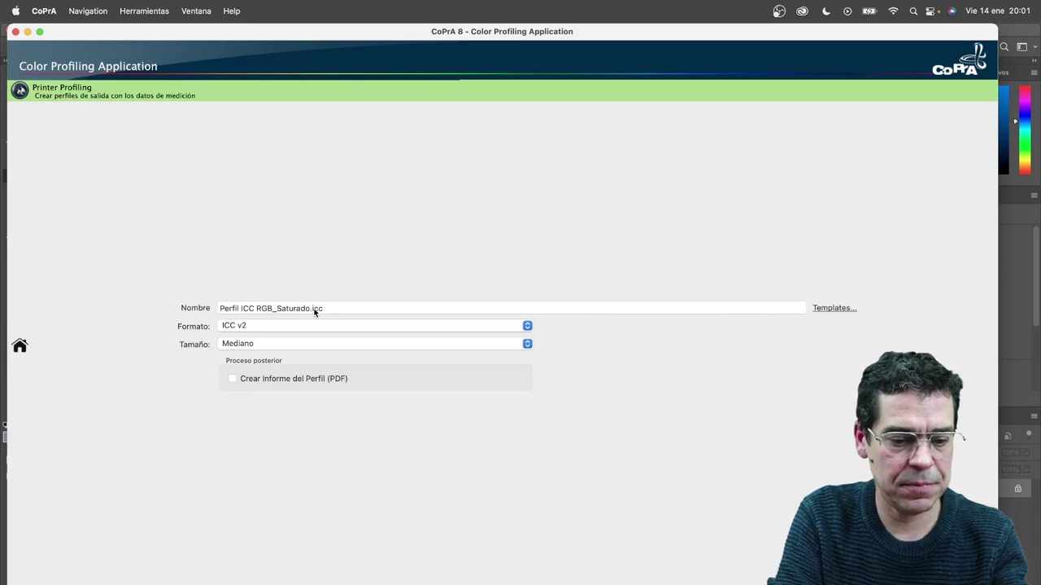
pyautogui.moveTo(309, 309); pyautogui.dragTo(279, 311)
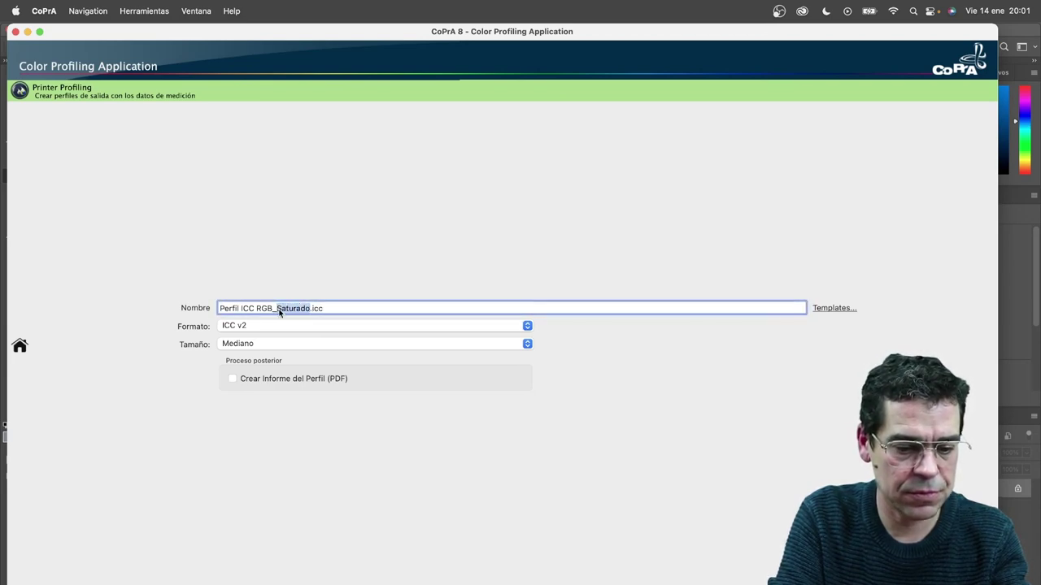
pyautogui.write('menos luz')
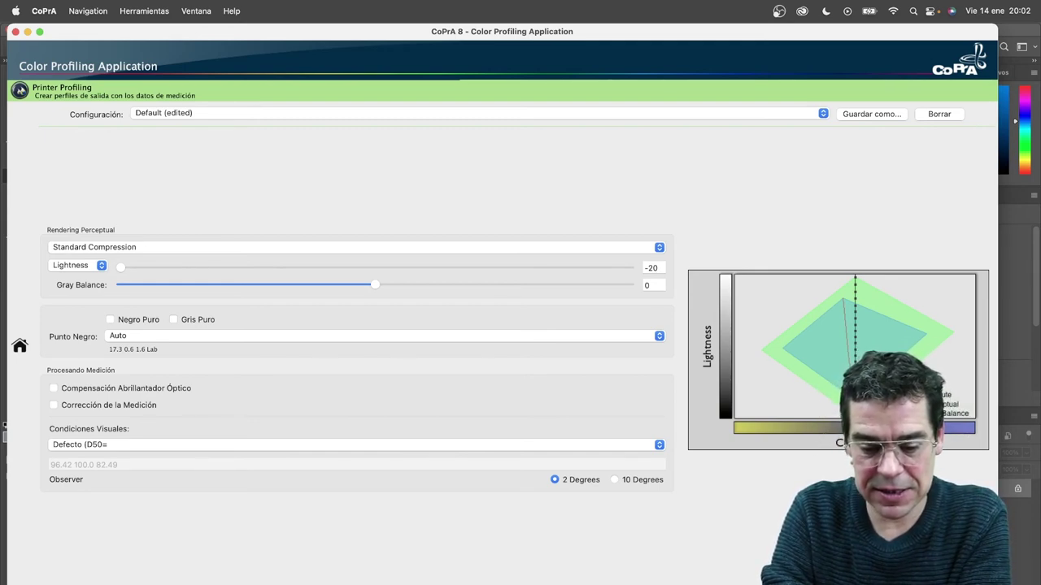
# Switch to Photoshop and set up a profile conversion of Colores.jpg to Perfil ICC RGB_menos luz.icc with Perceptual intent.
pyautogui.rightClick(661, 582)
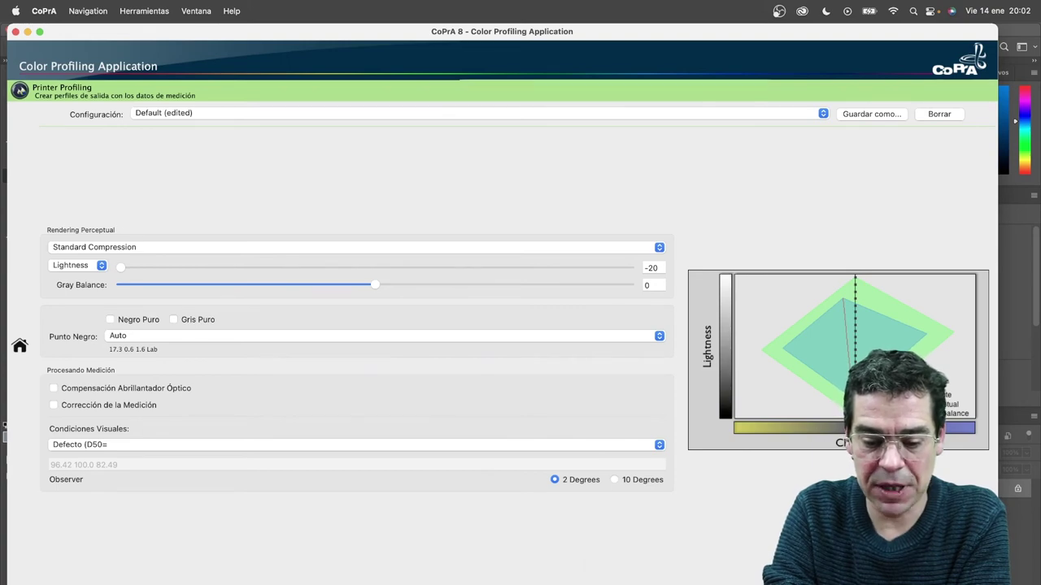
pyautogui.click(653, 582)
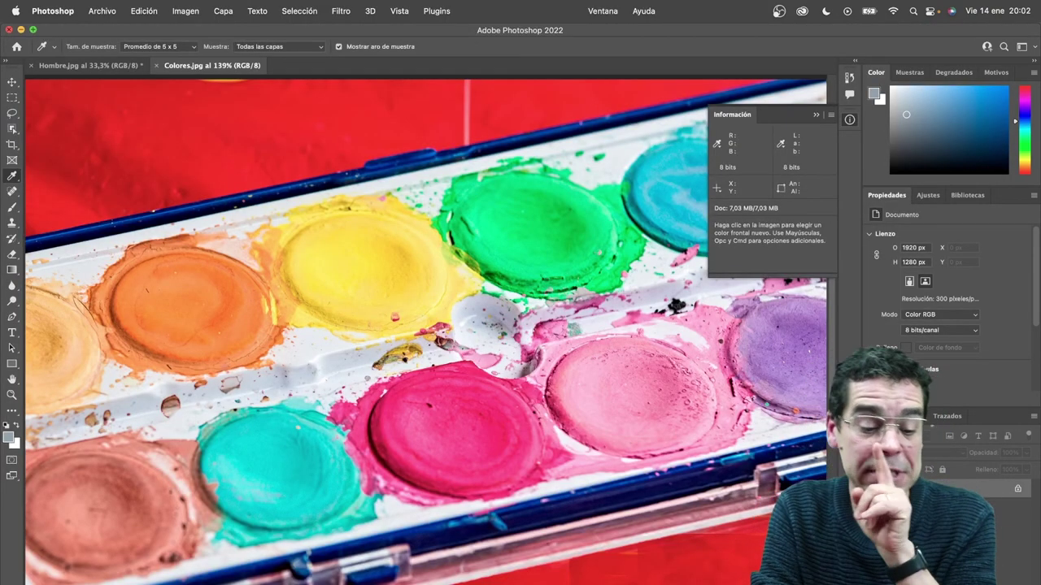
pyautogui.click(144, 11)
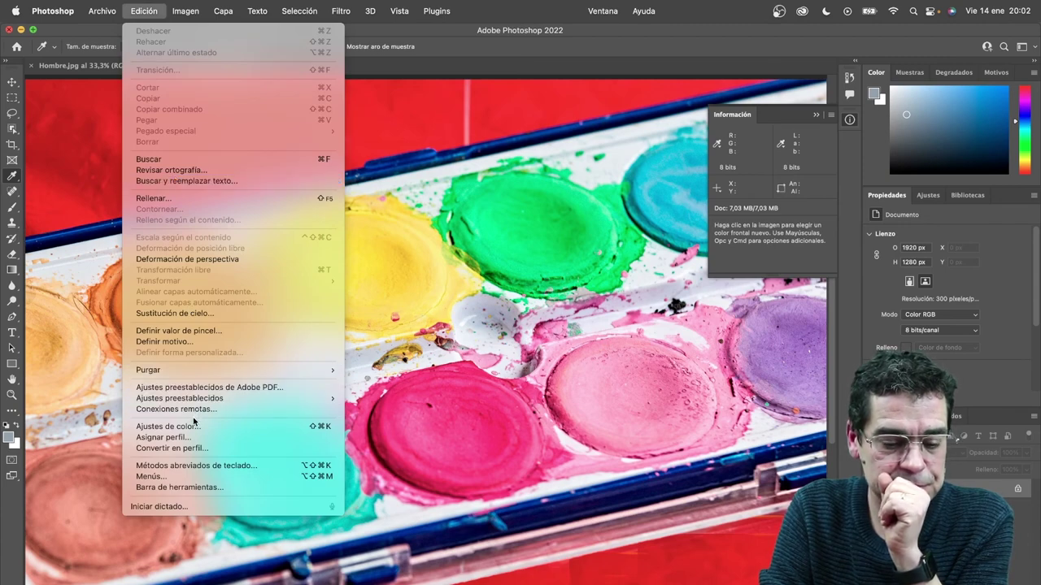
pyautogui.click(195, 448)
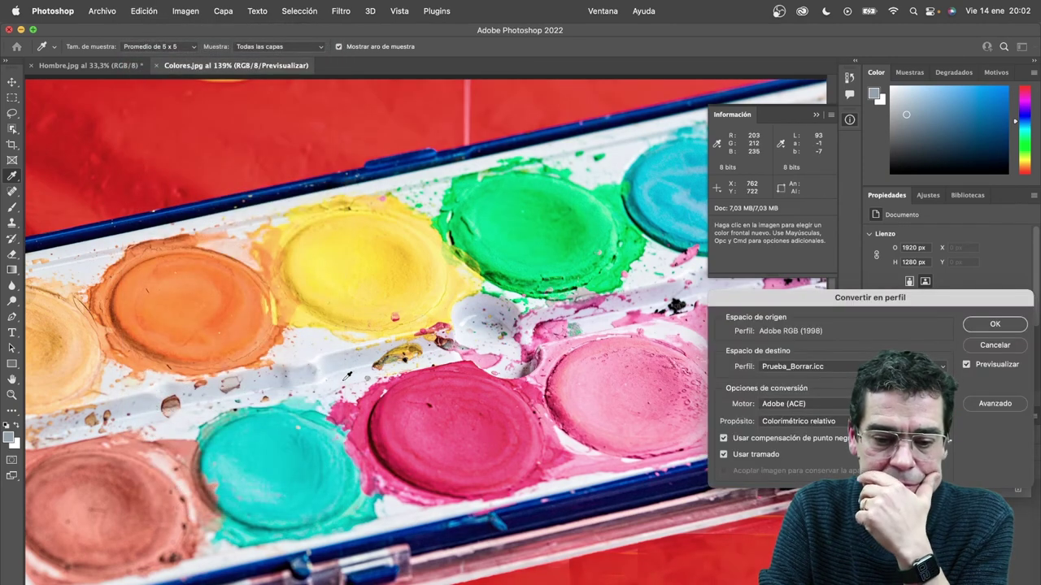
pyautogui.click(799, 368)
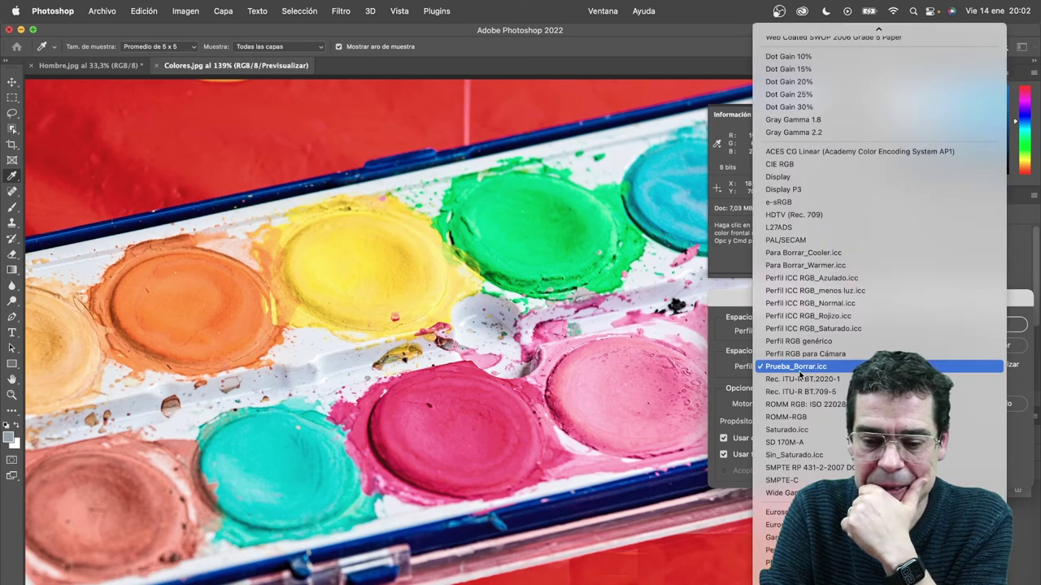
pyautogui.click(809, 291)
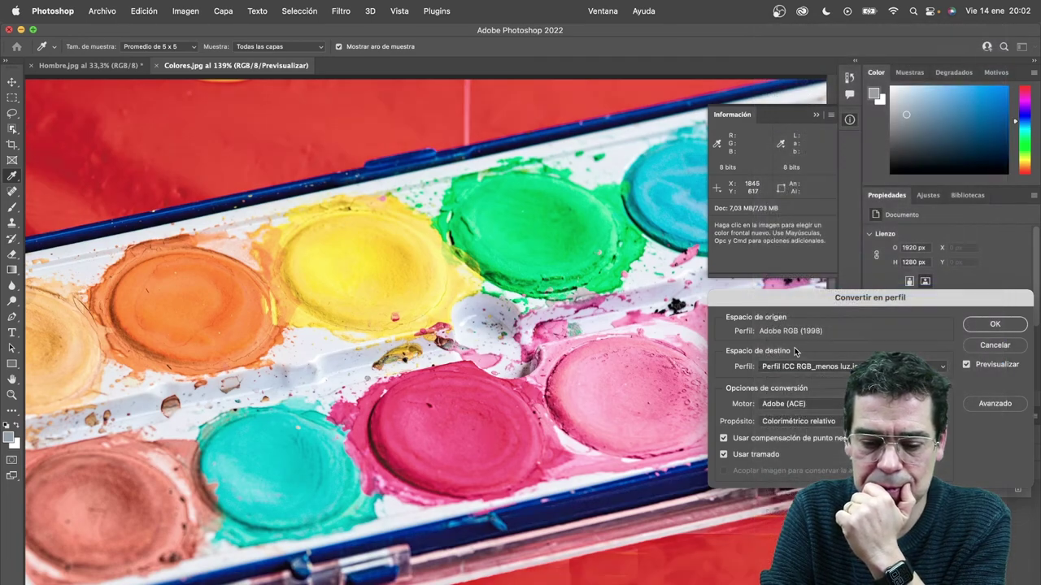
pyautogui.click(799, 421)
pyautogui.click(794, 397)
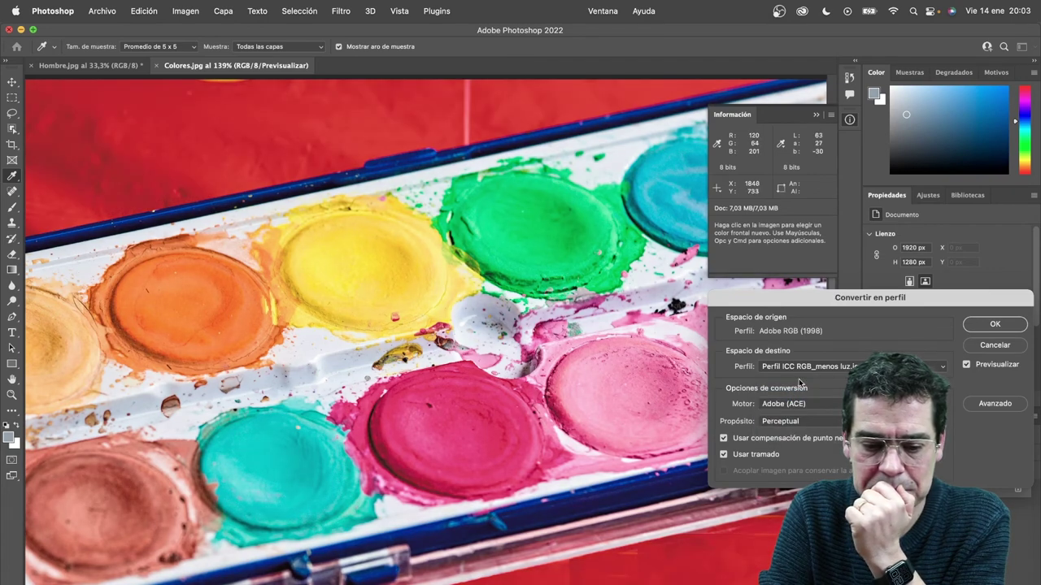
# Alternate the destination between Perfil ICC RGB_Normal.icc and Perfil ICC RGB_menos luz.icc to compare the lightness of their previews.
pyautogui.click(803, 367)
pyautogui.click(804, 379)
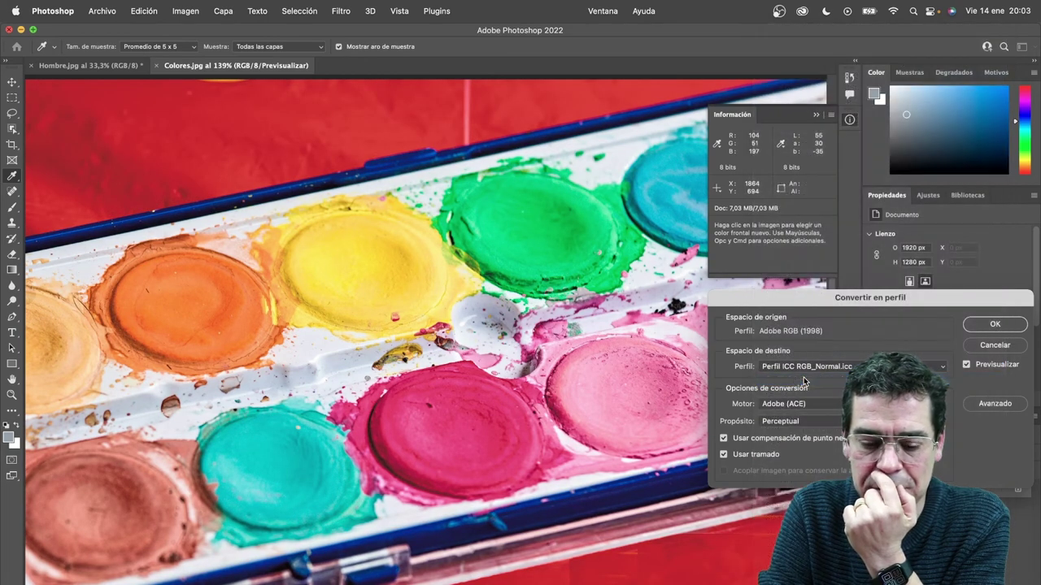
pyautogui.click(804, 372)
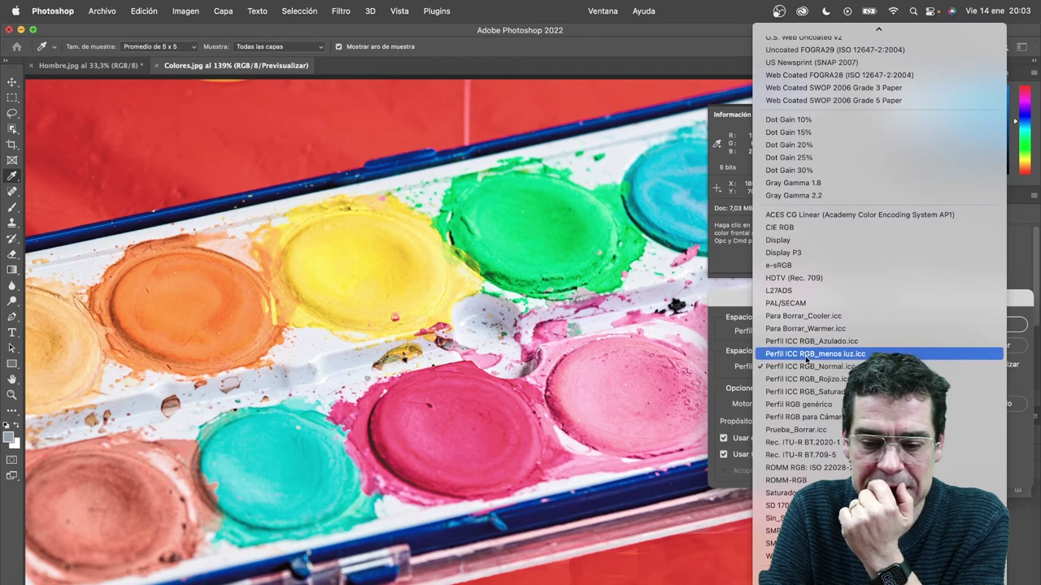
pyautogui.click(806, 358)
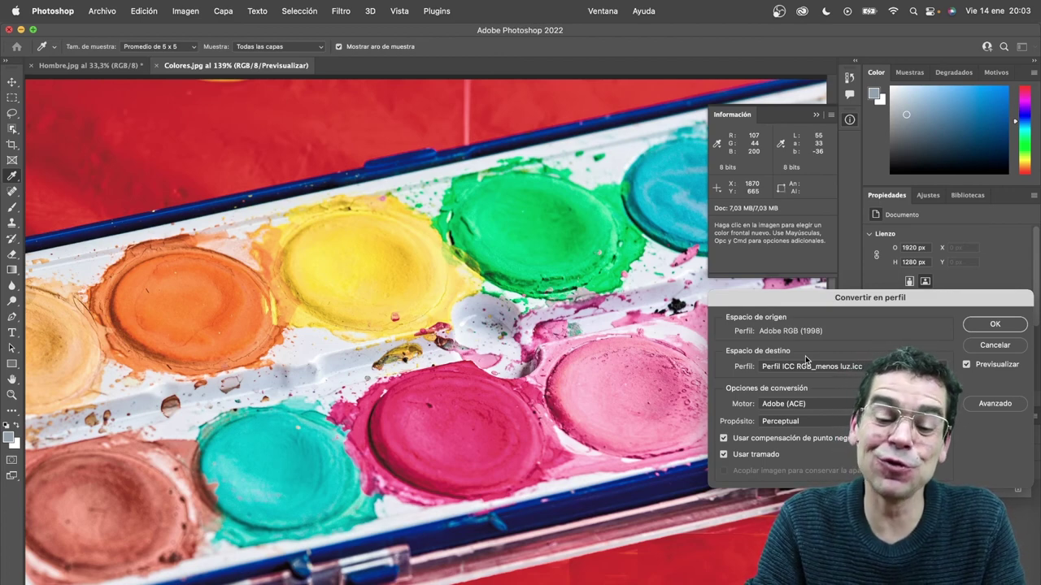
pyautogui.click(806, 360)
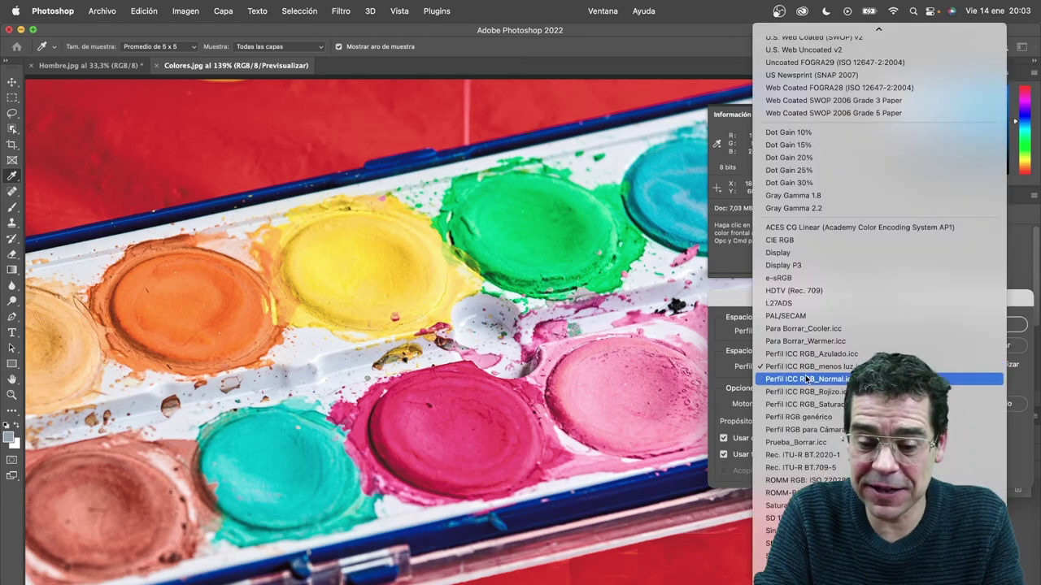
pyautogui.click(806, 380)
pyautogui.click(806, 371)
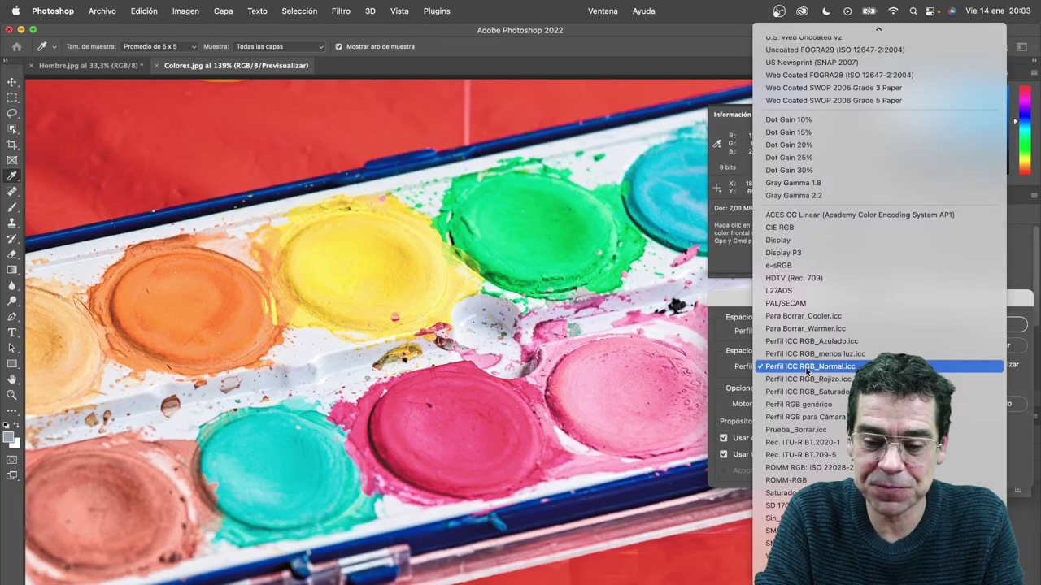
pyautogui.click(806, 355)
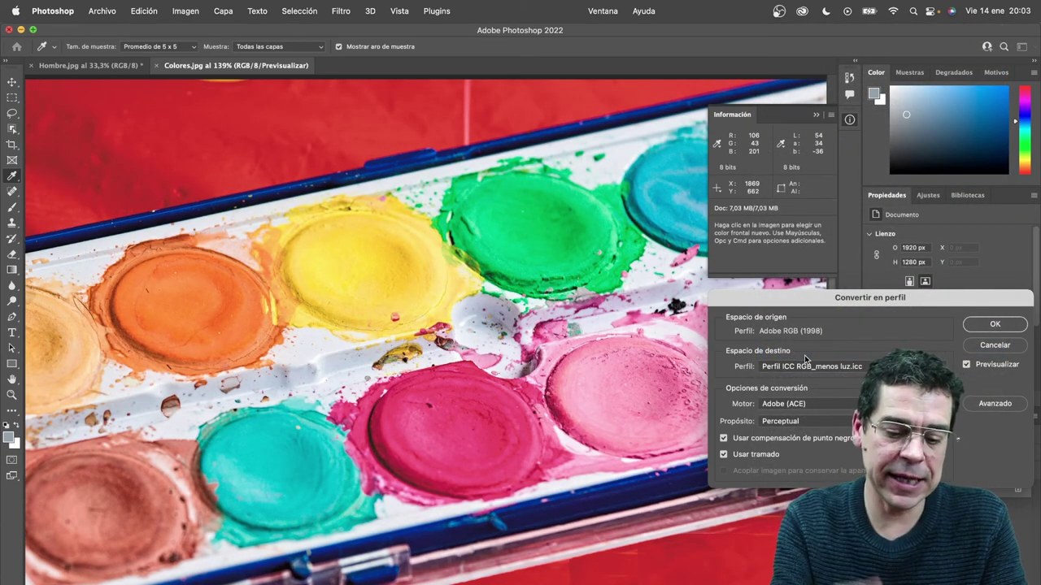
# Switch to CoPrA, change the perceptual rendering to Minimum Compression (Paper Absolute) and set Lightness to 0.
pyautogui.press('super+Tab')
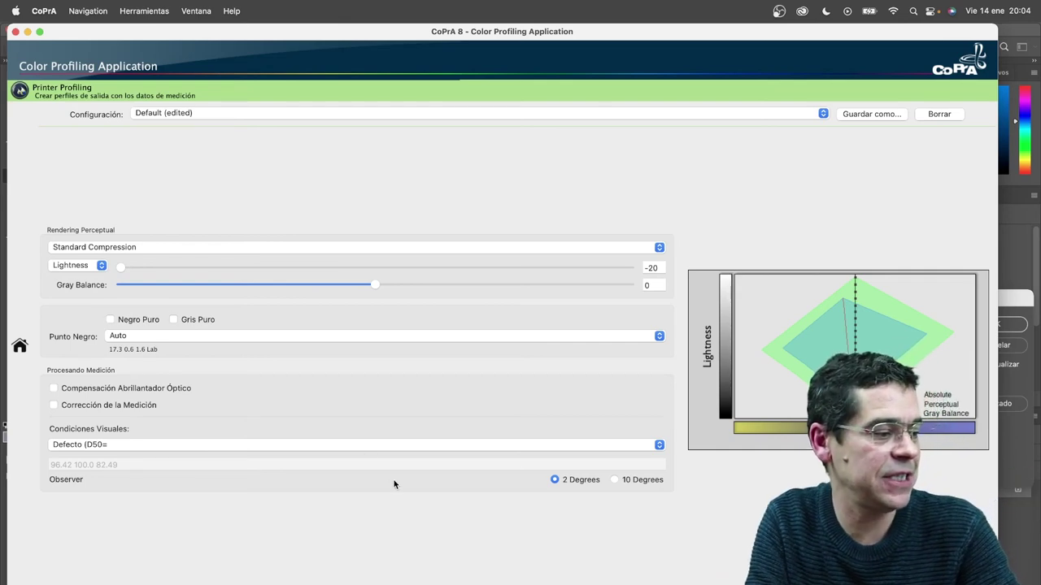
pyautogui.click(348, 244)
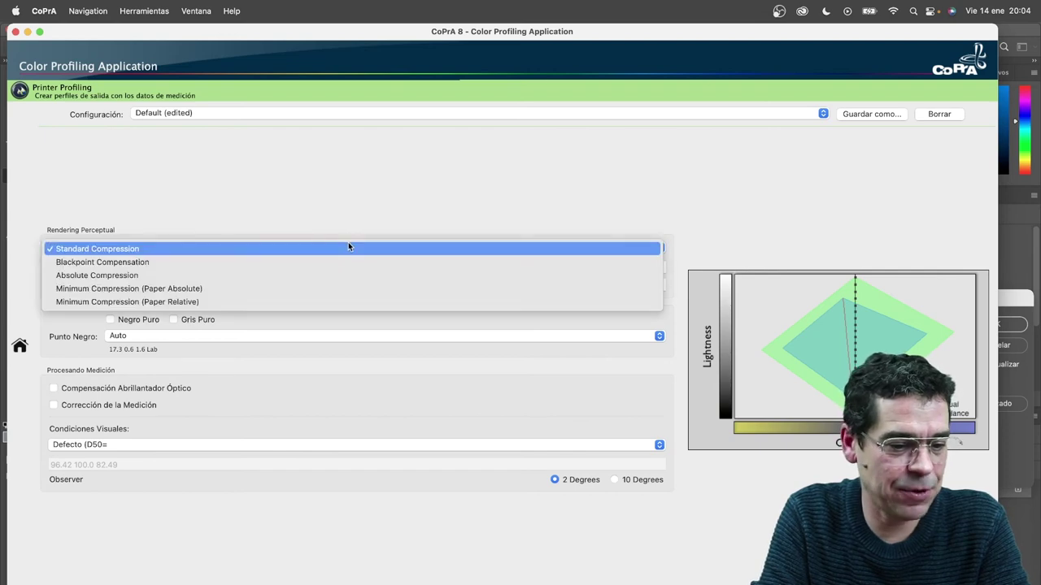
pyautogui.click(327, 290)
pyautogui.write('0')
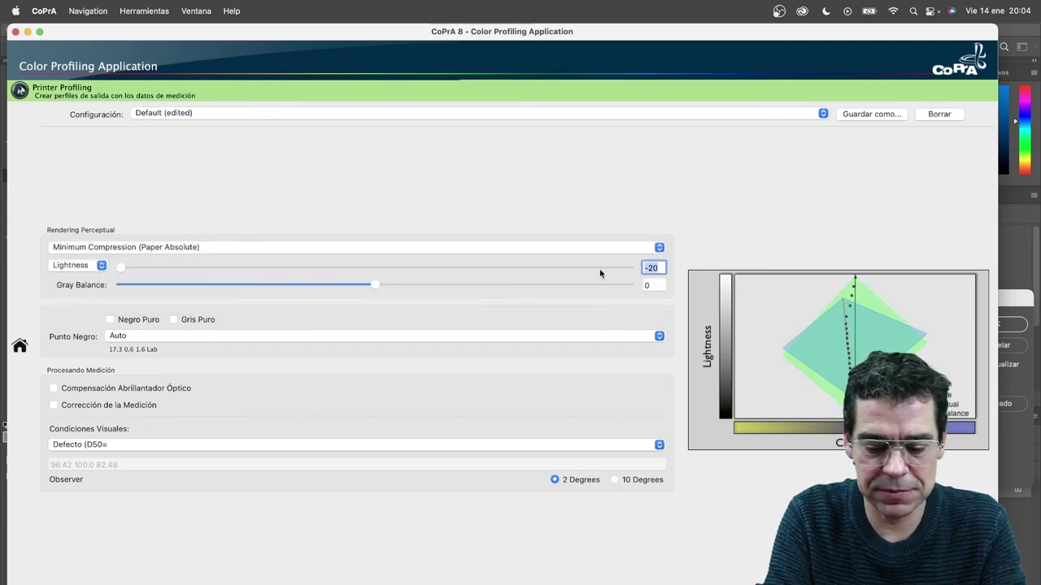
pyautogui.press('Tab')
pyautogui.click(424, 251)
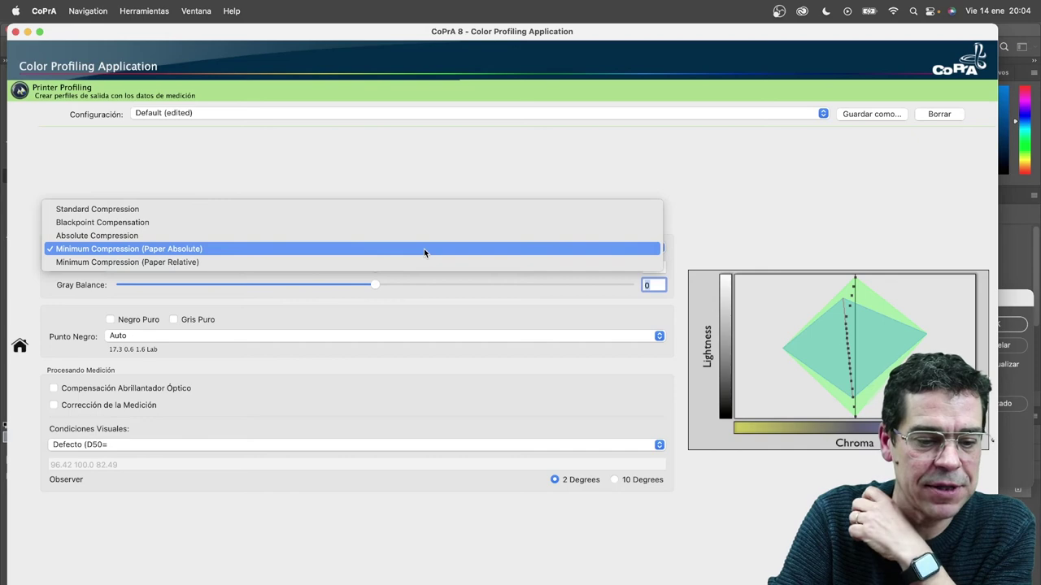
pyautogui.click(424, 250)
pyautogui.click(424, 250)
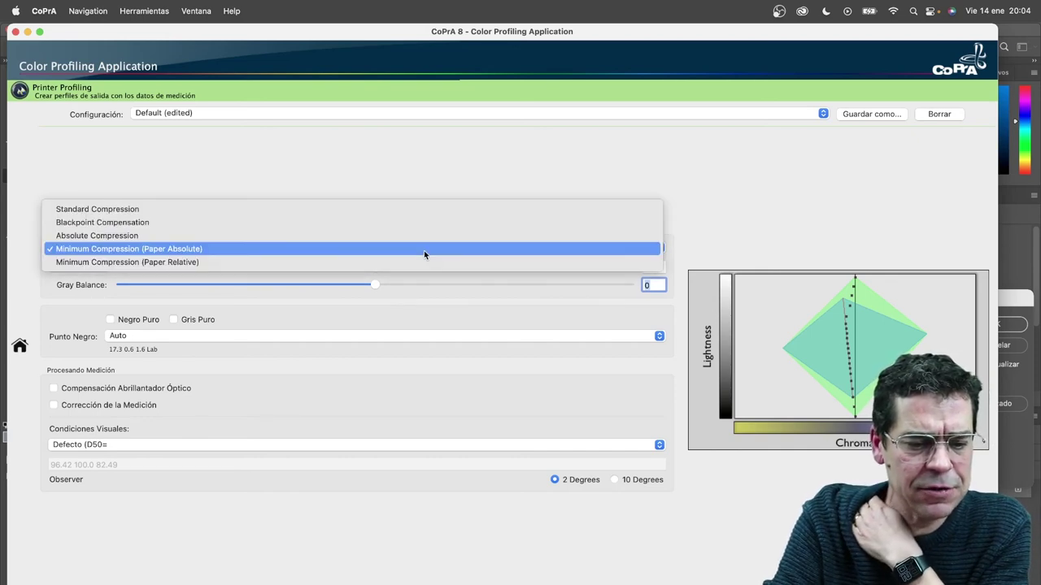
pyautogui.click(423, 251)
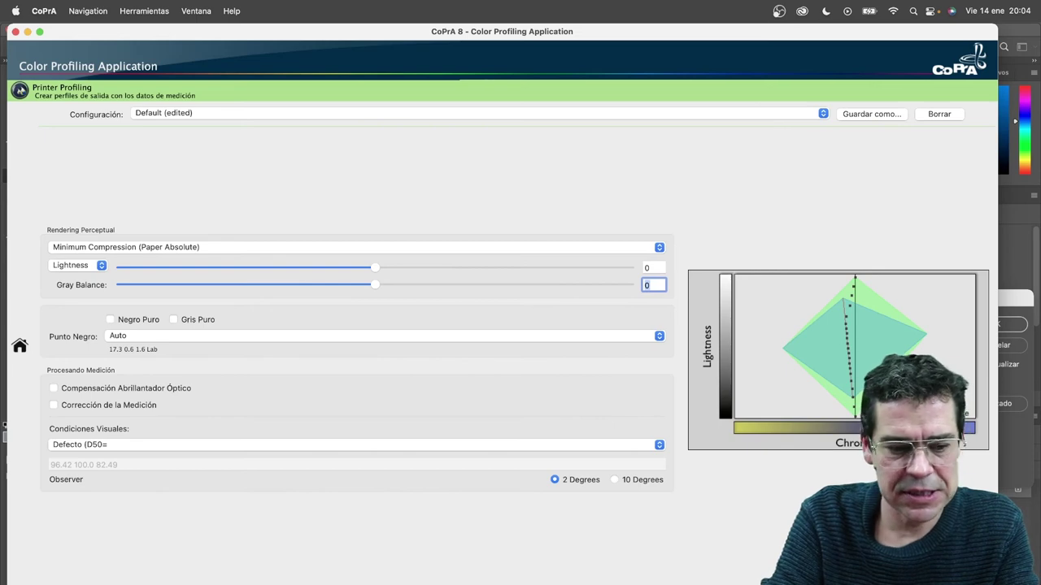
# Name the profile Perfil ICC RGB_Papel Absoluto.icc and generate it.
pyautogui.press('Return')
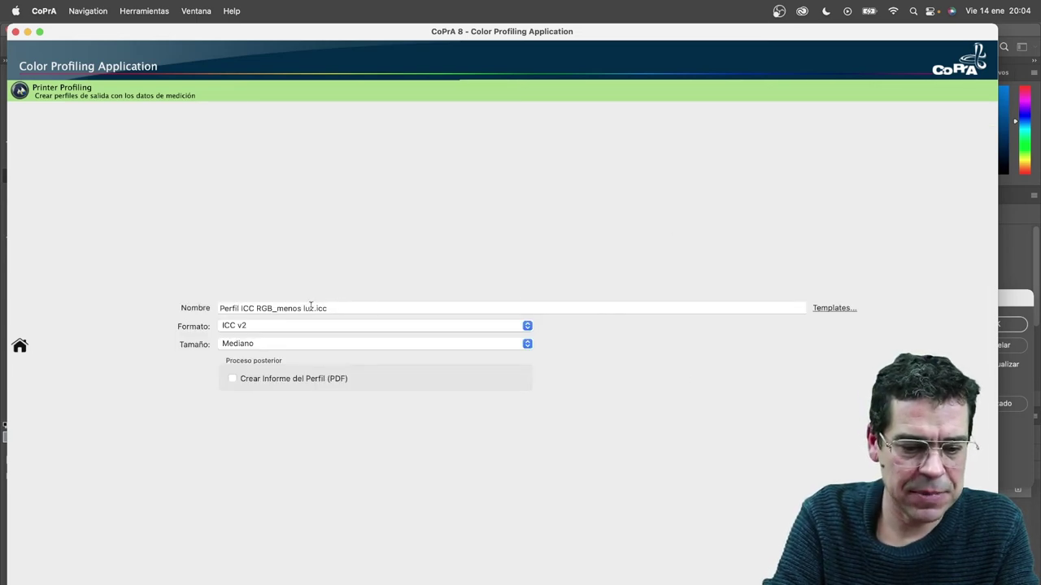
pyautogui.moveTo(314, 308); pyautogui.dragTo(286, 308)
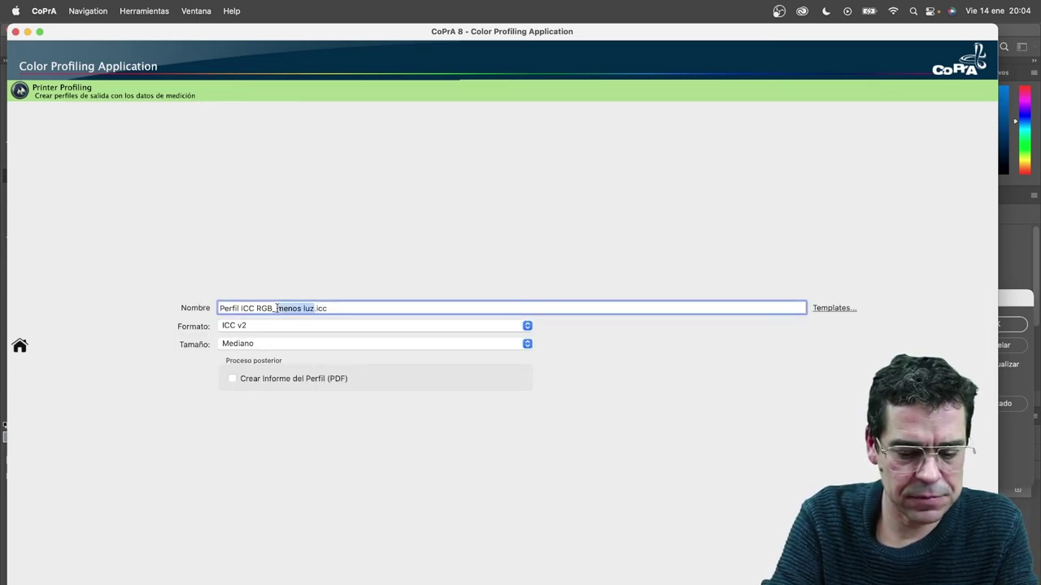
pyautogui.write('Paper')
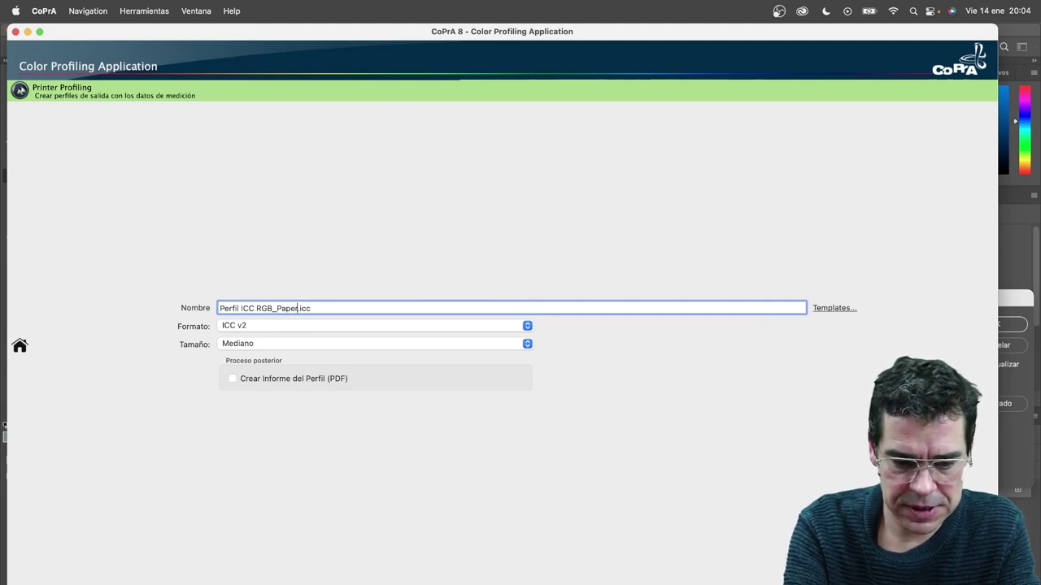
pyautogui.press('BackSpace')
pyautogui.write('l Absoluto')
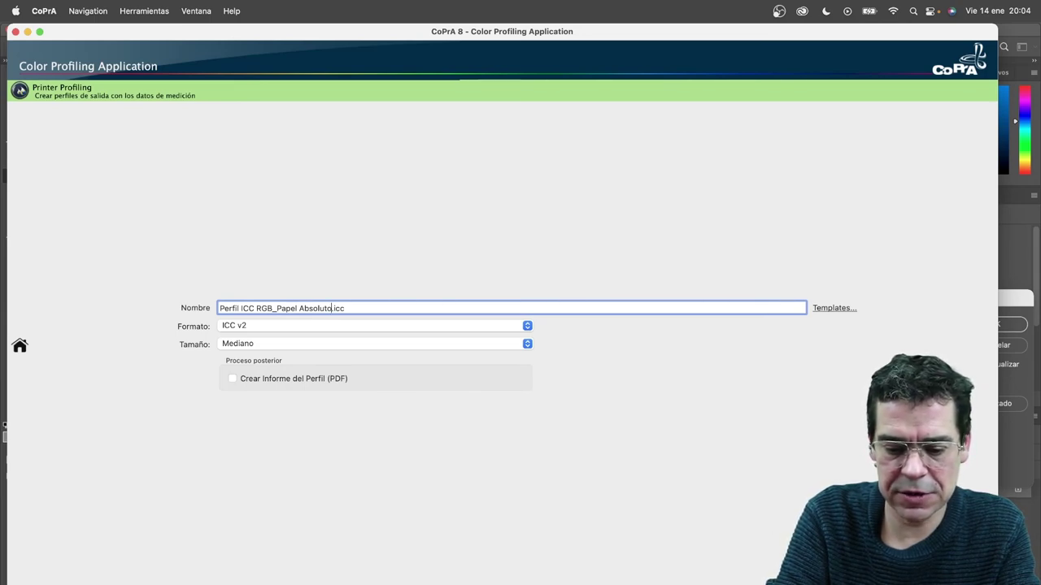
pyautogui.press('Return')
# Change the perceptual rendering to Minimum Compression (Paper Relative) and generate the profile as Perfil ICC RGB_Papel Relativo.icc.
pyautogui.click(344, 248)
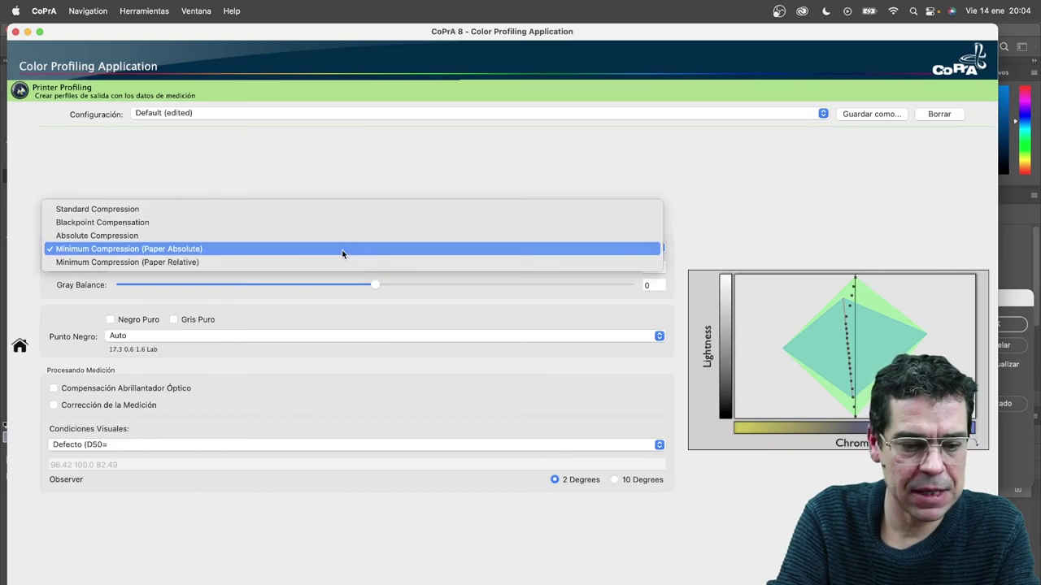
pyautogui.click(343, 262)
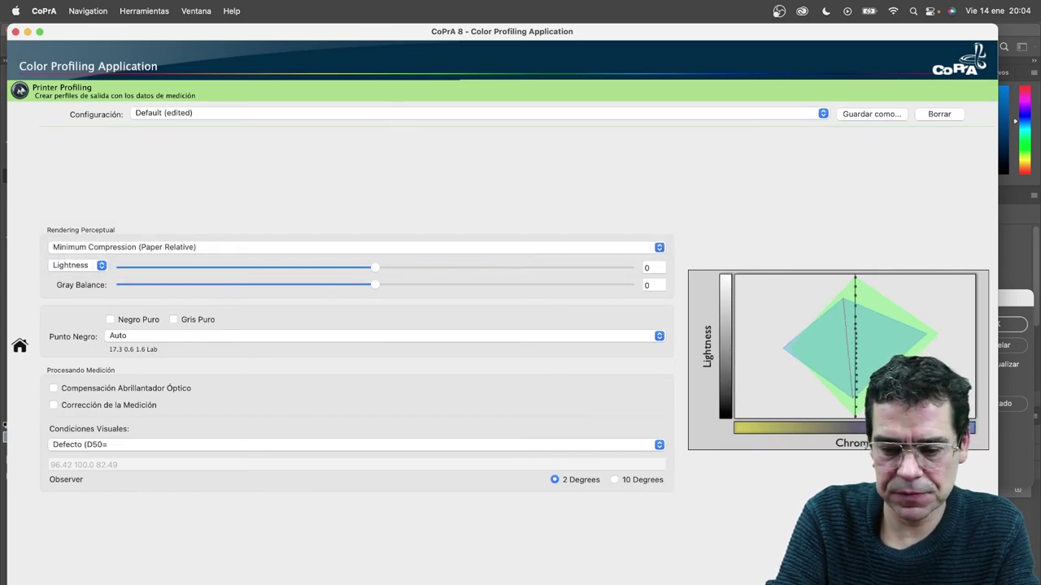
pyautogui.press('Return')
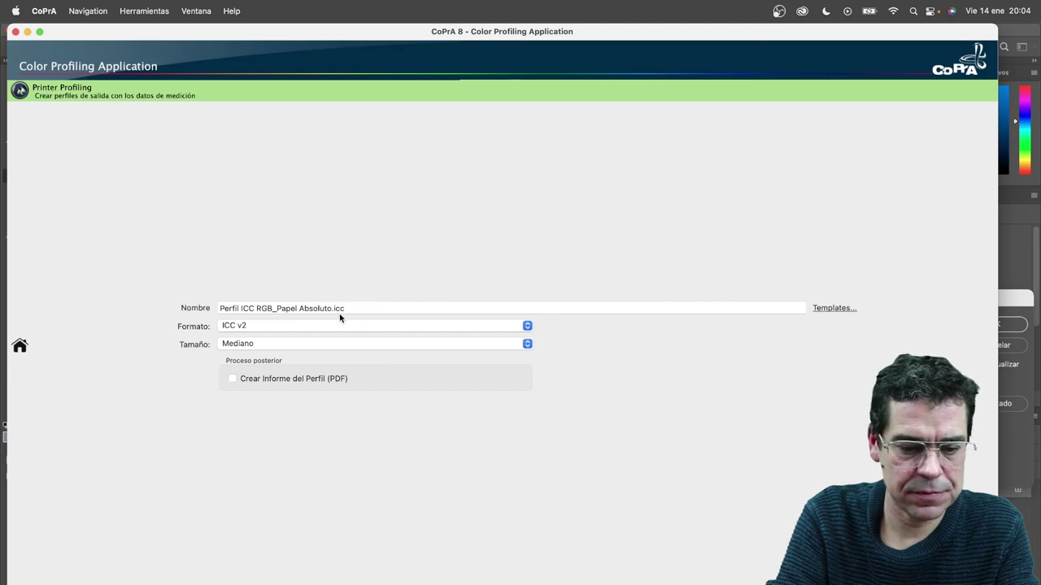
pyautogui.moveTo(331, 310); pyautogui.dragTo(302, 310)
pyautogui.write('Relativo')
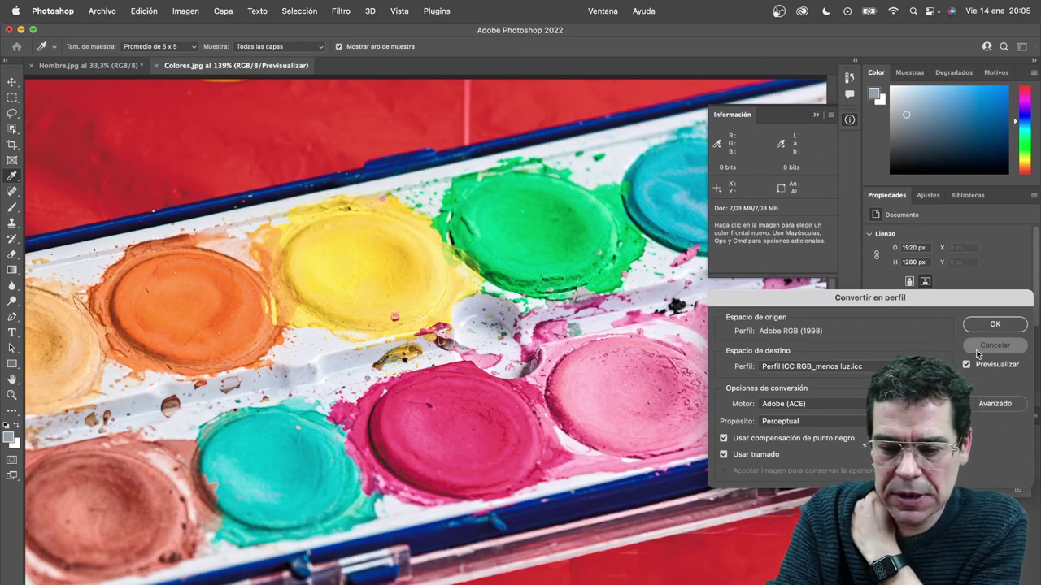
# Switch to Photoshop, cancel the Colores.jpg conversion and open Ceramica.jpg from the Imagenes de Prueba folder.
pyautogui.click(978, 350)
pyautogui.click(84, 67)
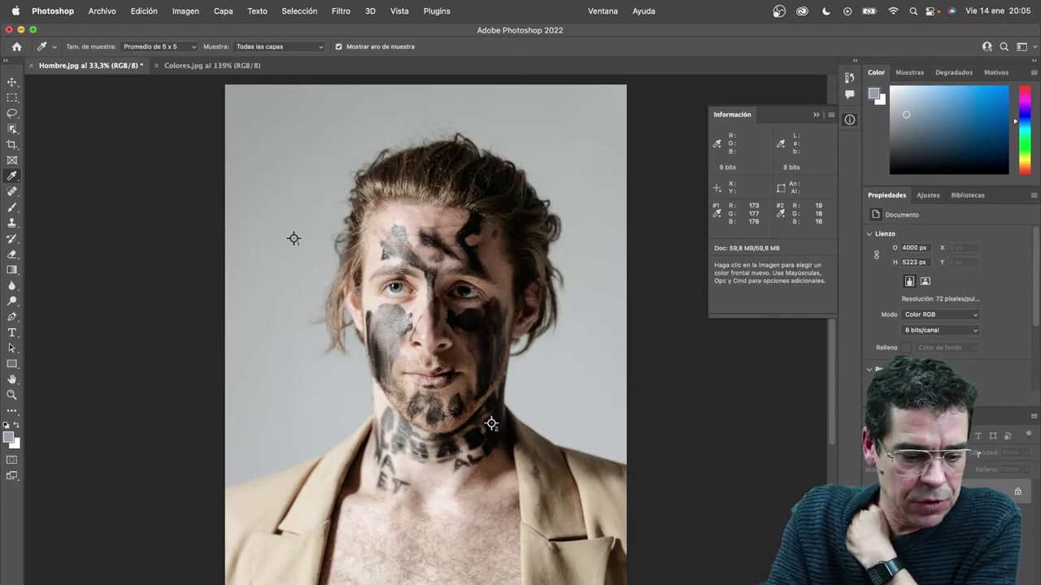
pyautogui.press('super+Tab')
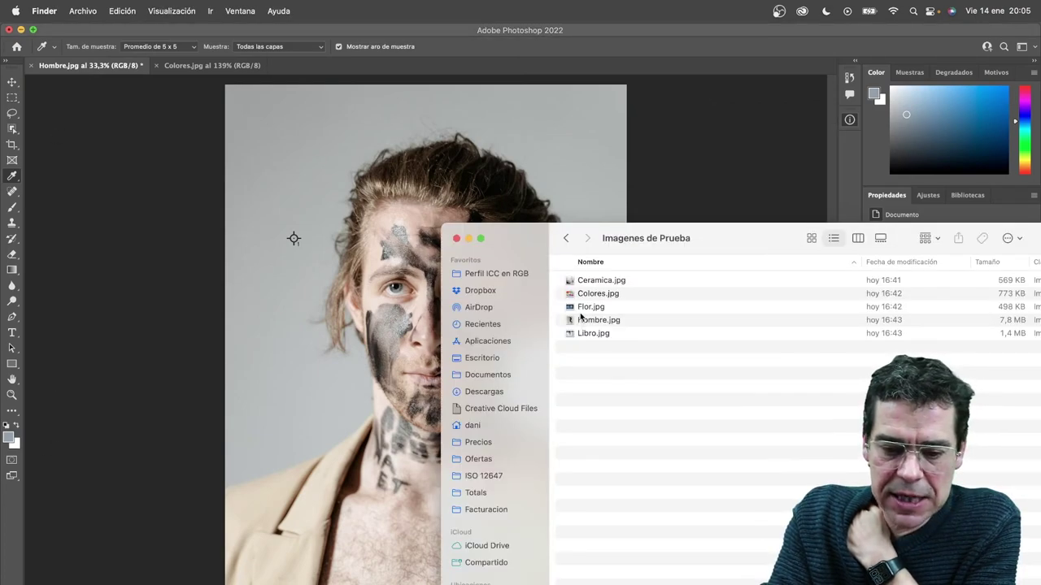
pyautogui.moveTo(570, 283); pyautogui.dragTo(783, 511)
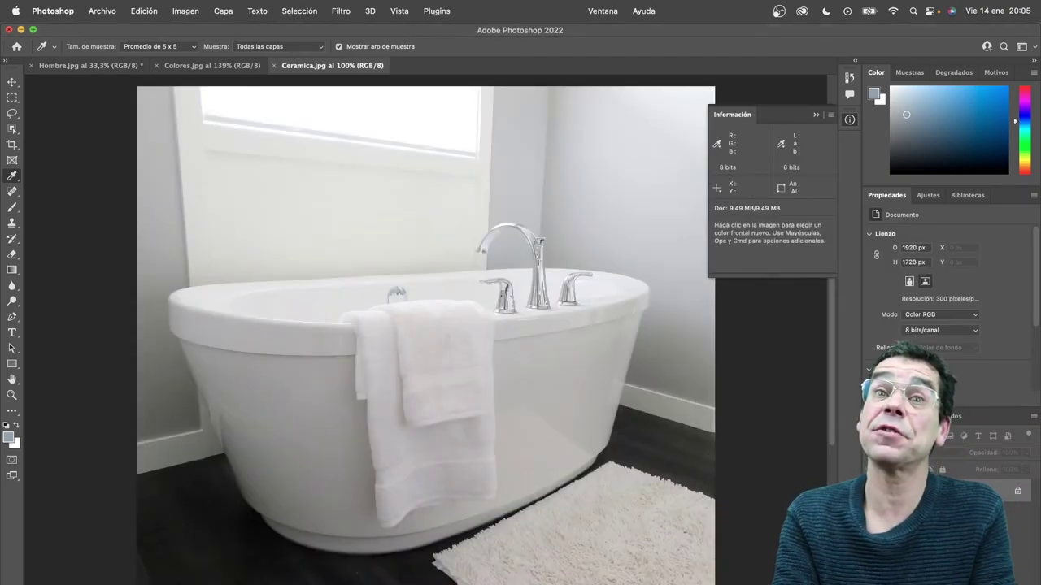
# Set up a profile conversion of Ceramica.jpg with Perfil ICC RGB_Normal.icc as the destination.
pyautogui.click(131, 10)
pyautogui.moveTo(199, 400)
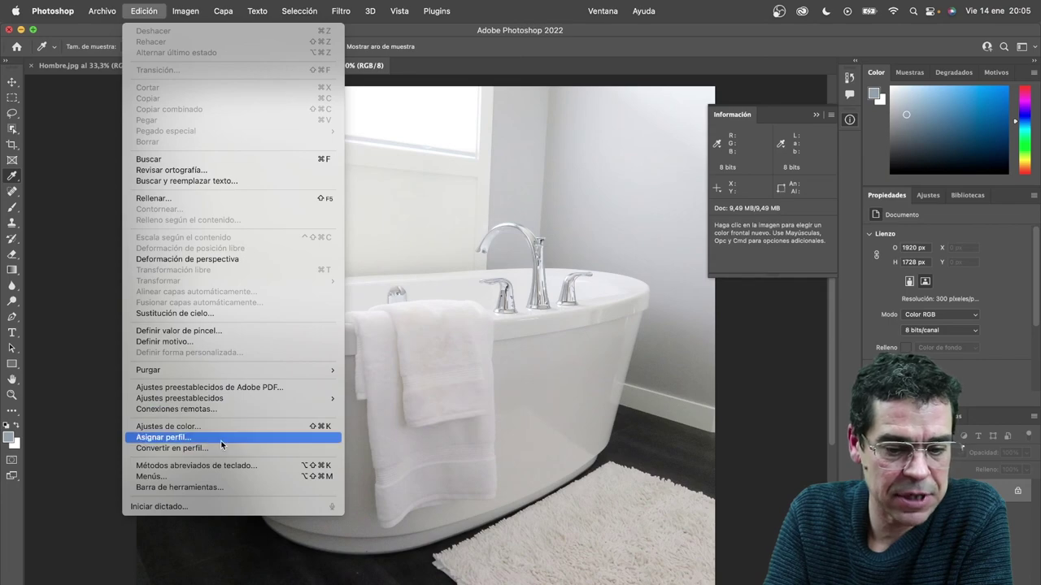
pyautogui.click(442, 401)
pyautogui.scroll(1, 447, 396)
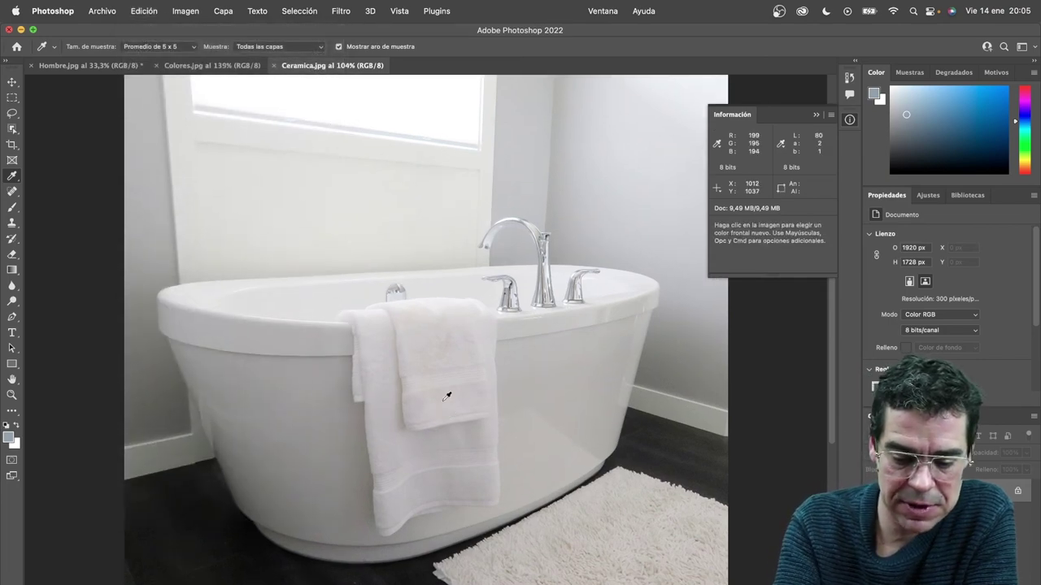
pyautogui.click(144, 11)
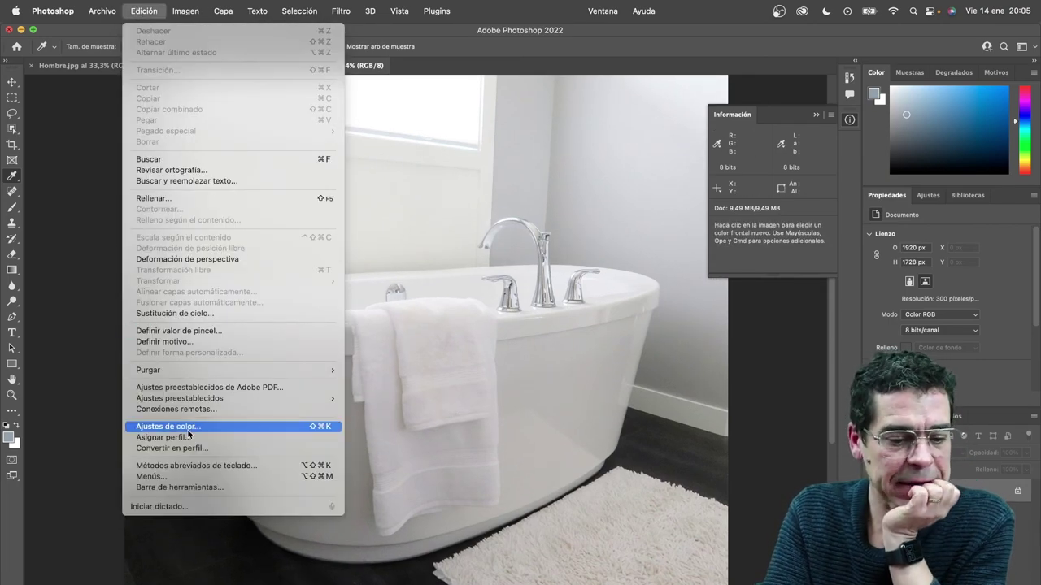
pyautogui.click(175, 448)
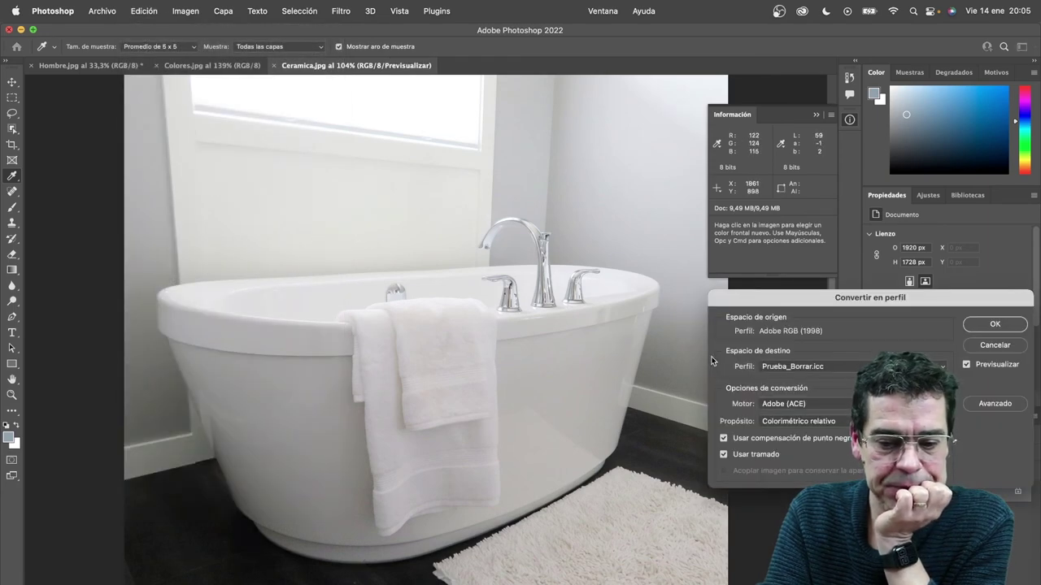
pyautogui.click(787, 367)
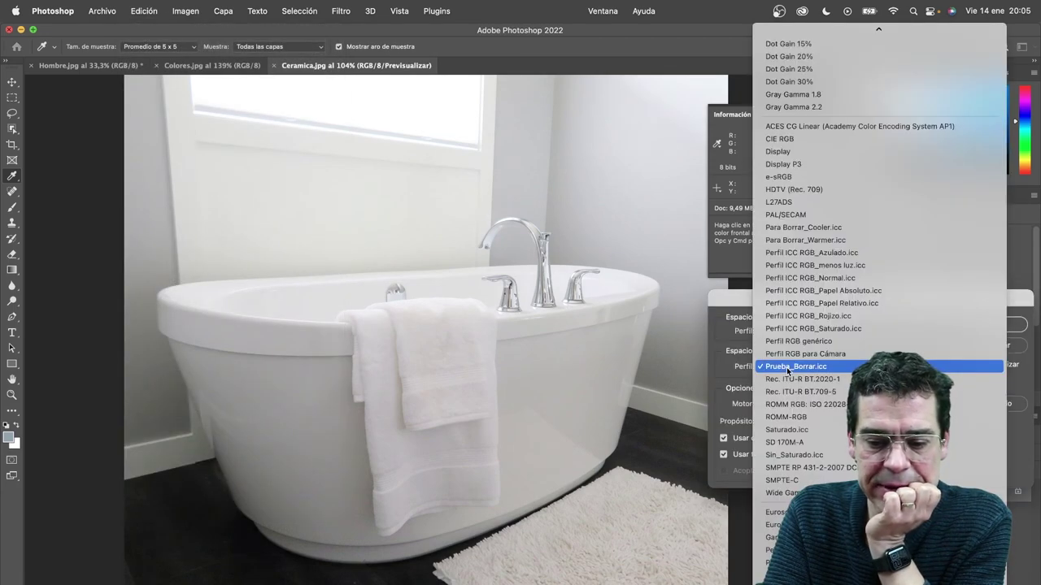
pyautogui.click(813, 278)
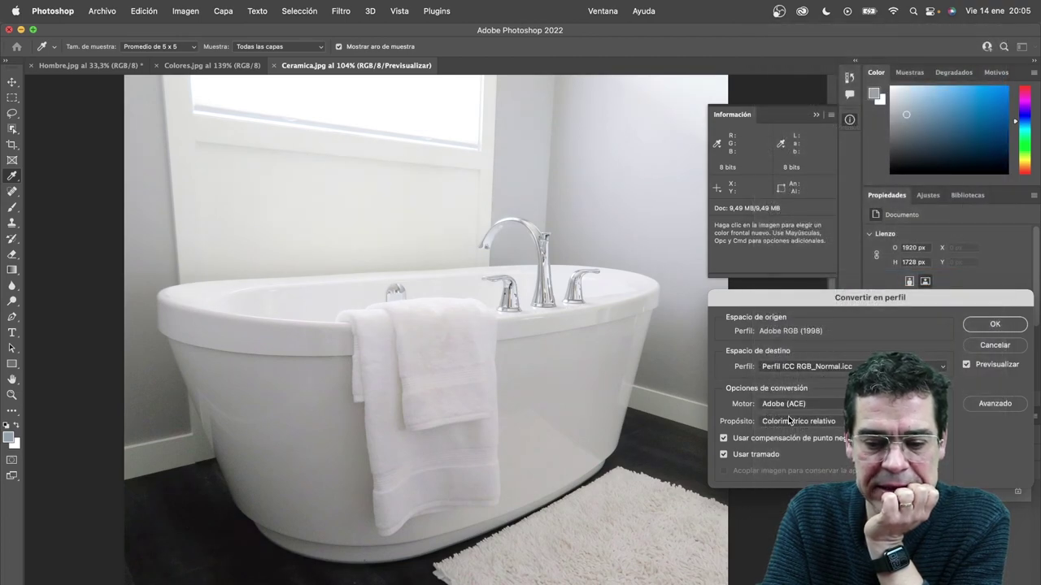
# Preview Perfil ICC RGB_Papel Absoluto.icc and Perfil ICC RGB_Papel Relativo.icc as destinations, and set the intent to Perceptual.
pyautogui.click(799, 366)
pyautogui.click(798, 375)
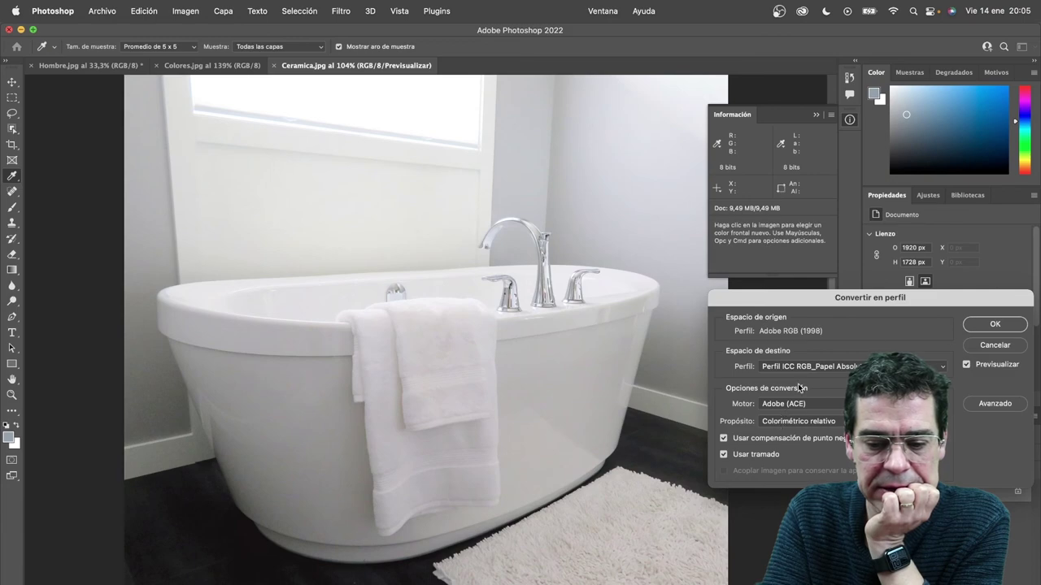
pyautogui.click(800, 368)
pyautogui.click(793, 383)
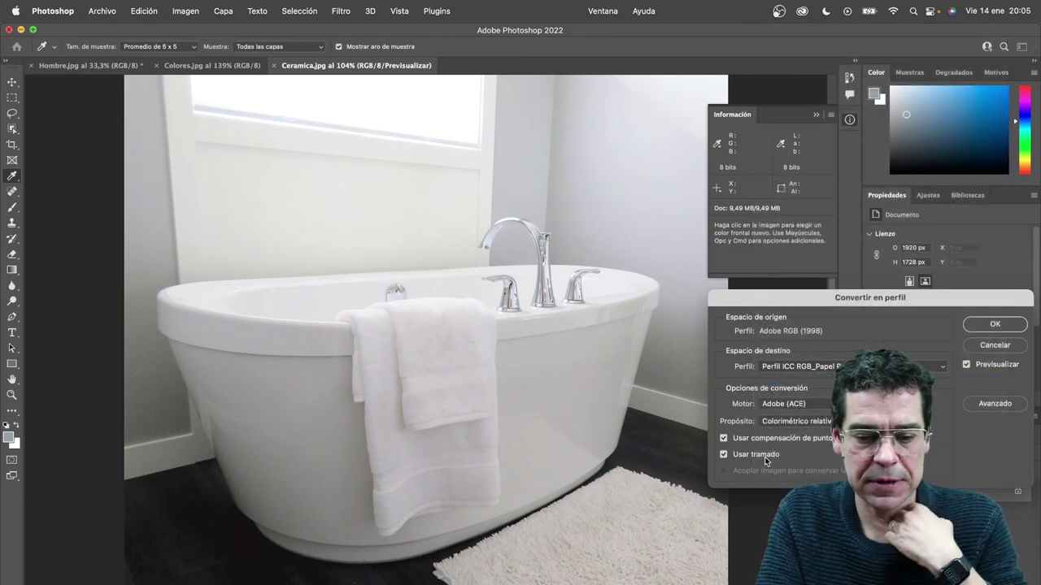
pyautogui.click(771, 422)
pyautogui.click(777, 398)
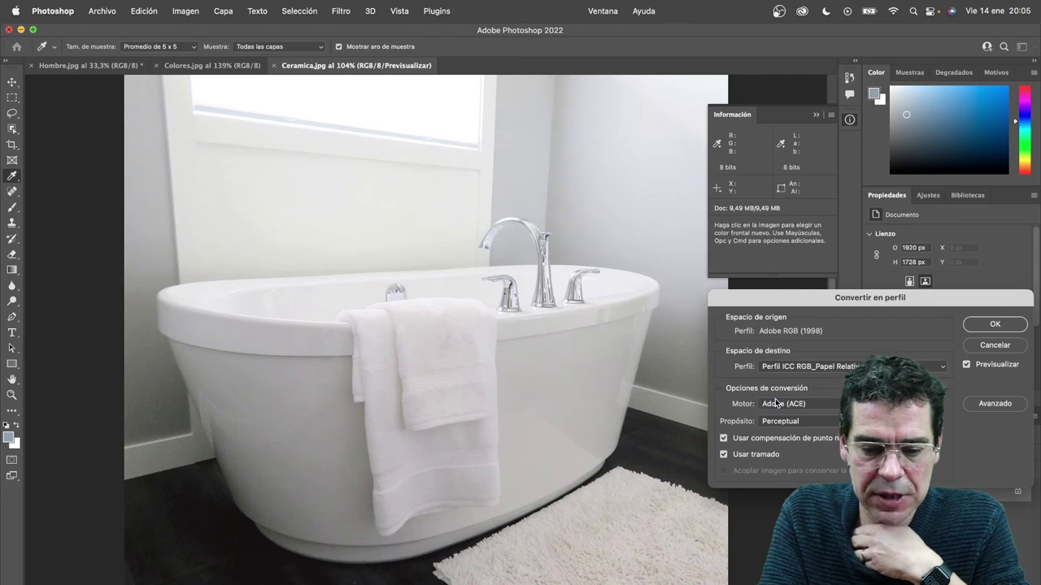
# Return the destination to Perfil ICC RGB_Normal.icc and toggle the preview to compare the conversion with the original image.
pyautogui.click(799, 366)
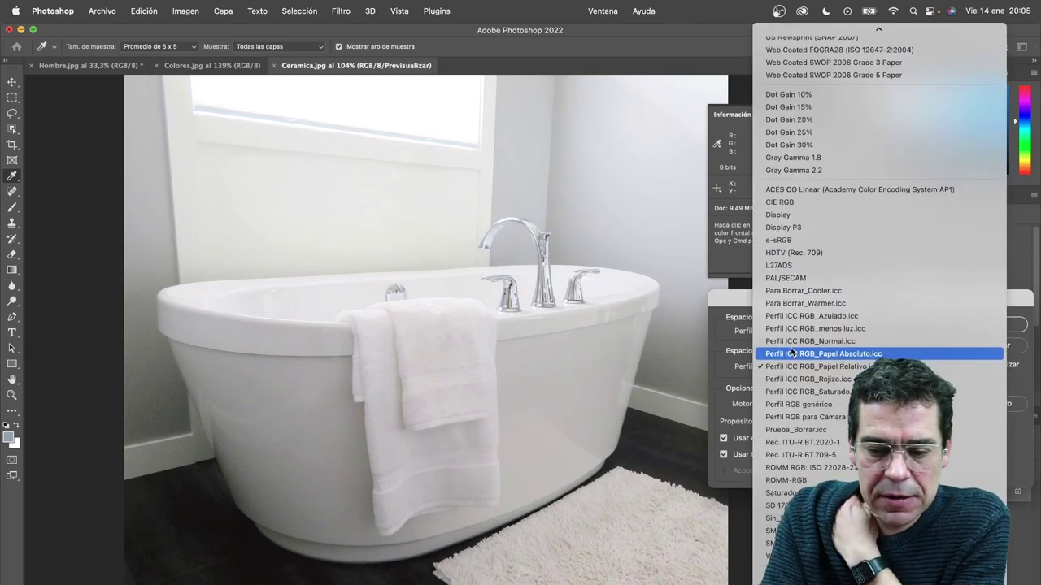
pyautogui.click(792, 341)
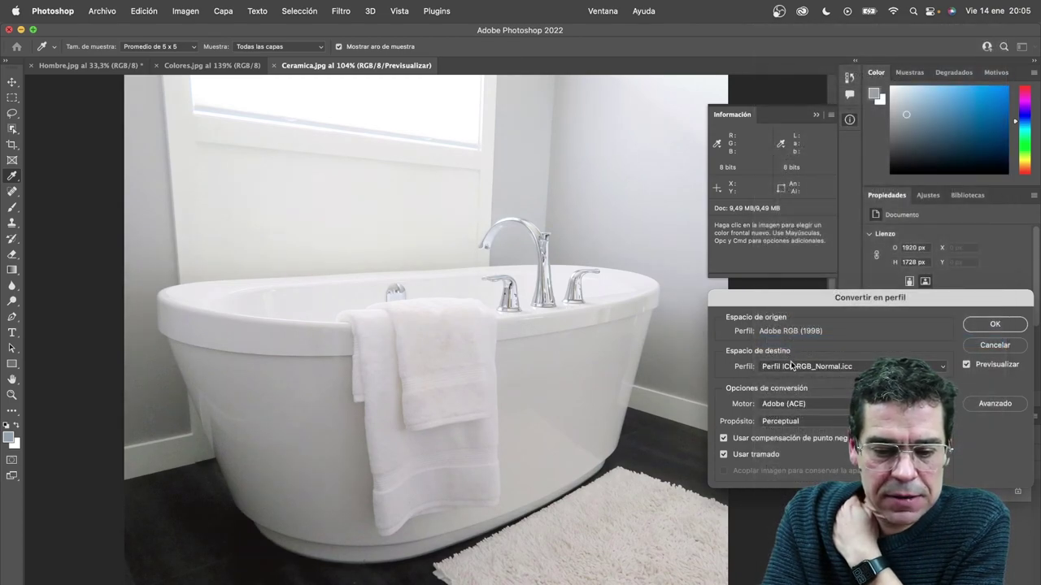
pyautogui.click(791, 365)
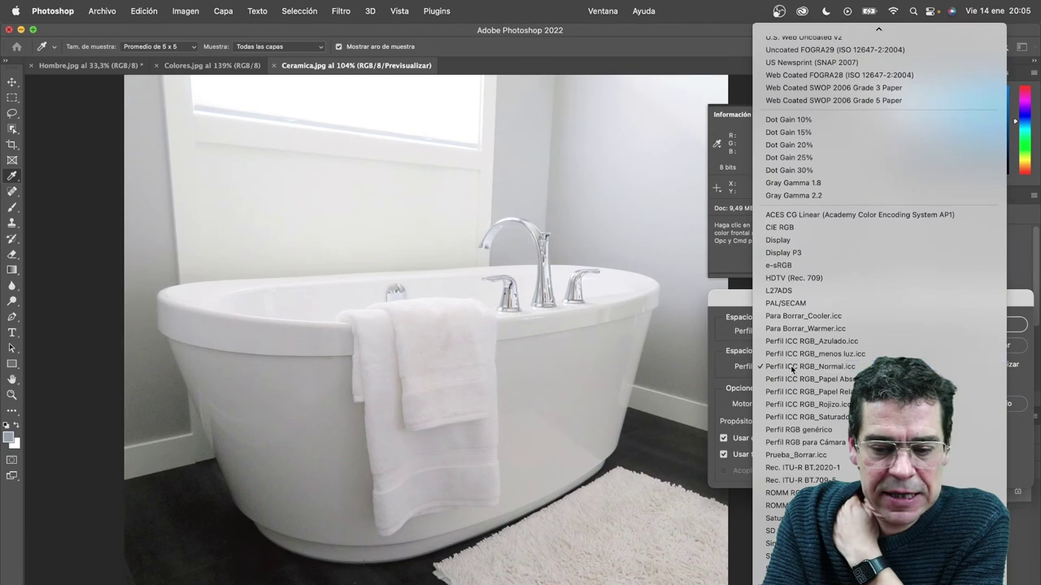
pyautogui.click(790, 365)
pyautogui.click(966, 365)
pyautogui.click(966, 365)
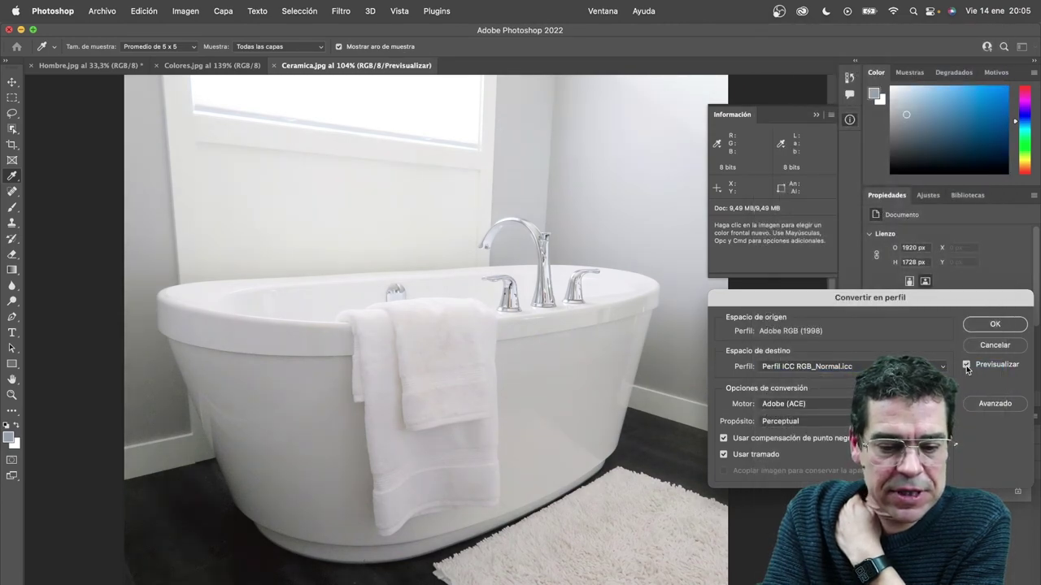
pyautogui.click(966, 365)
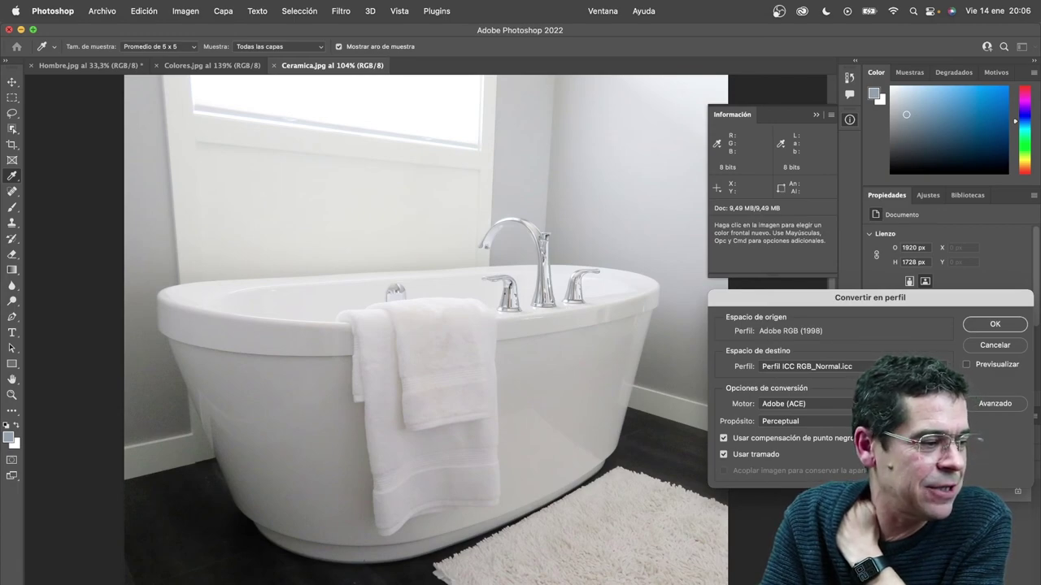
pyautogui.click(813, 366)
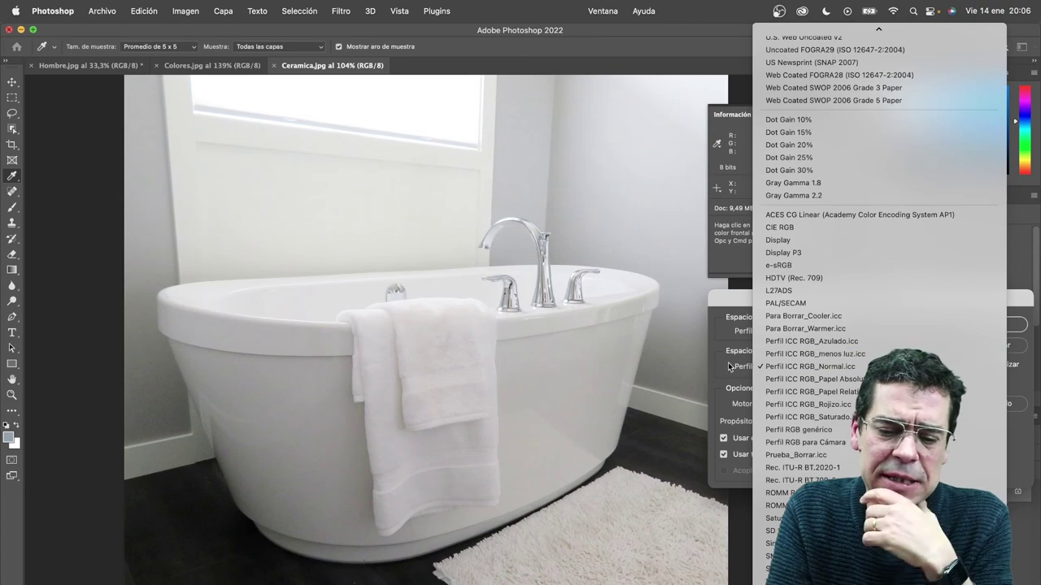
pyautogui.click(856, 364)
pyautogui.click(806, 367)
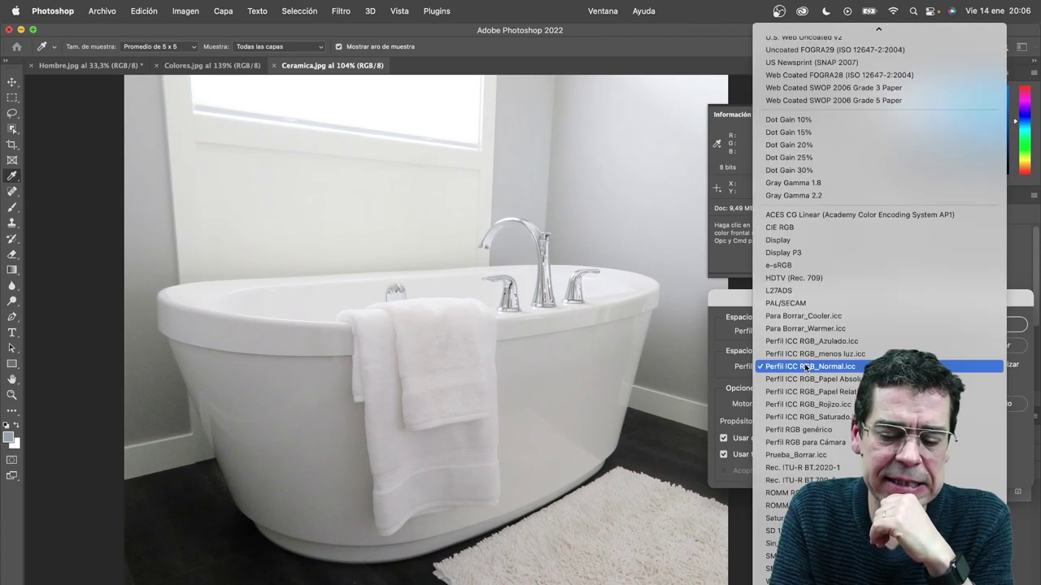
pyautogui.click(802, 367)
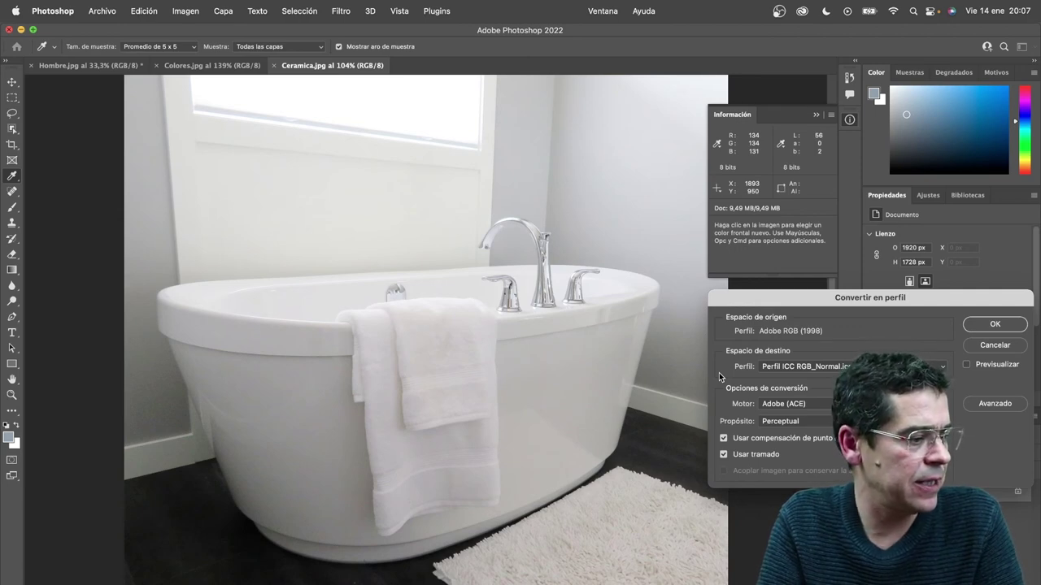
# Go through Perfil ICC RGB_Papel Absoluto.icc, Papel Relativo.icc, Azulado.icc and Rojizo.icc as destinations for the Ceramica.jpg conversion.
pyautogui.click(795, 369)
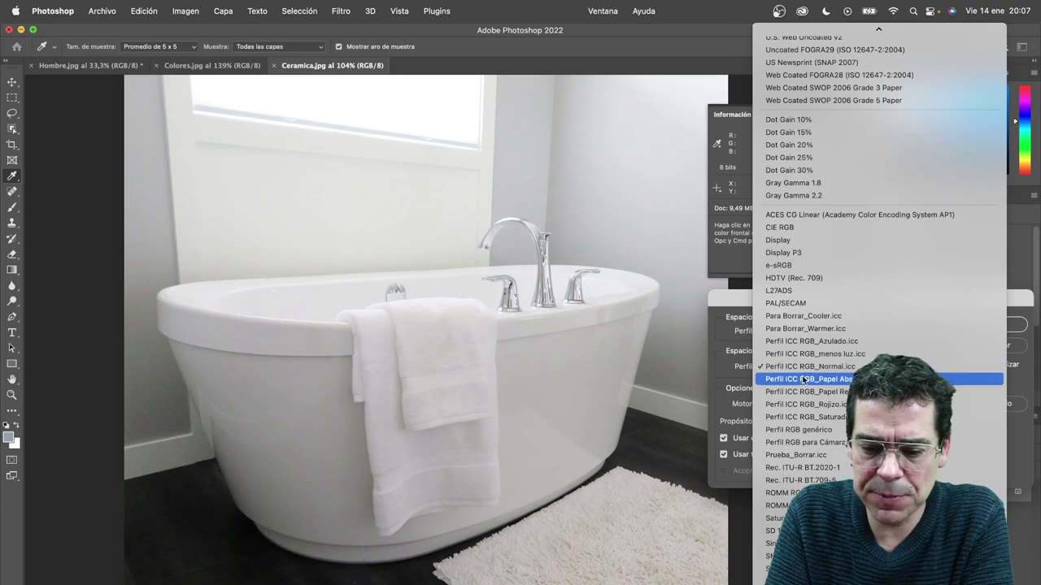
pyautogui.click(801, 379)
pyautogui.click(802, 376)
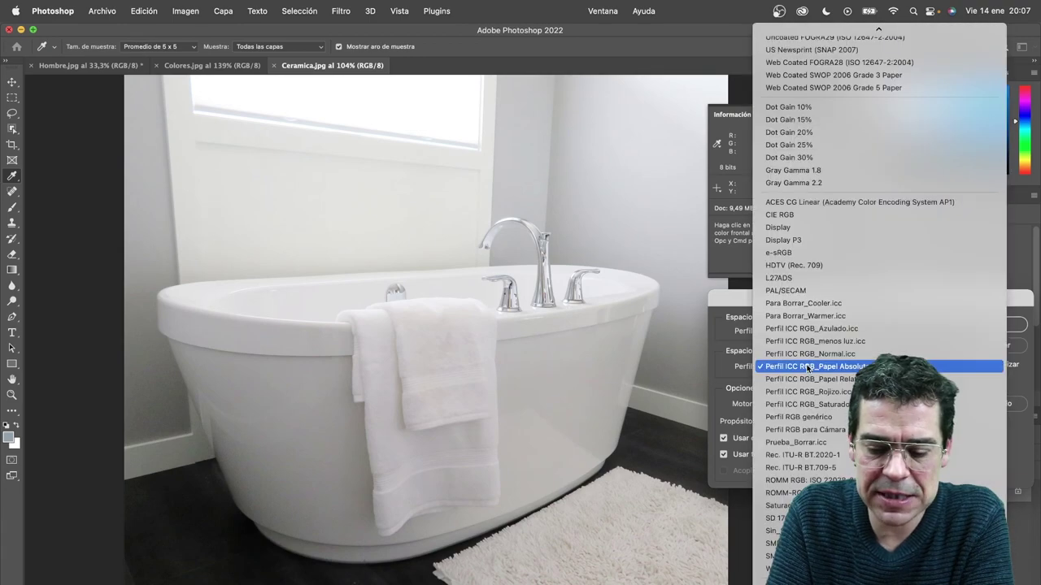
pyautogui.click(805, 379)
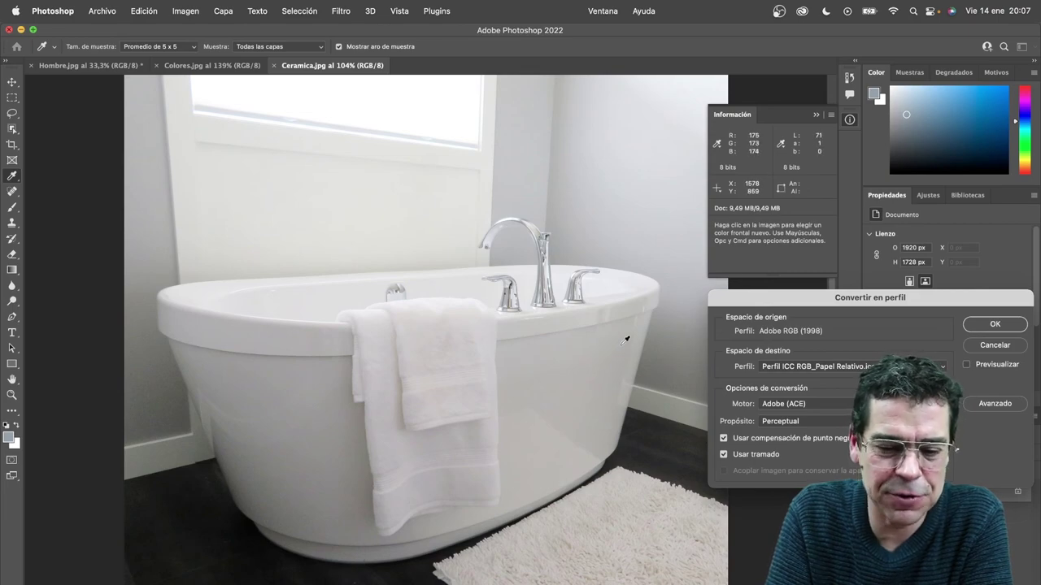
pyautogui.click(776, 367)
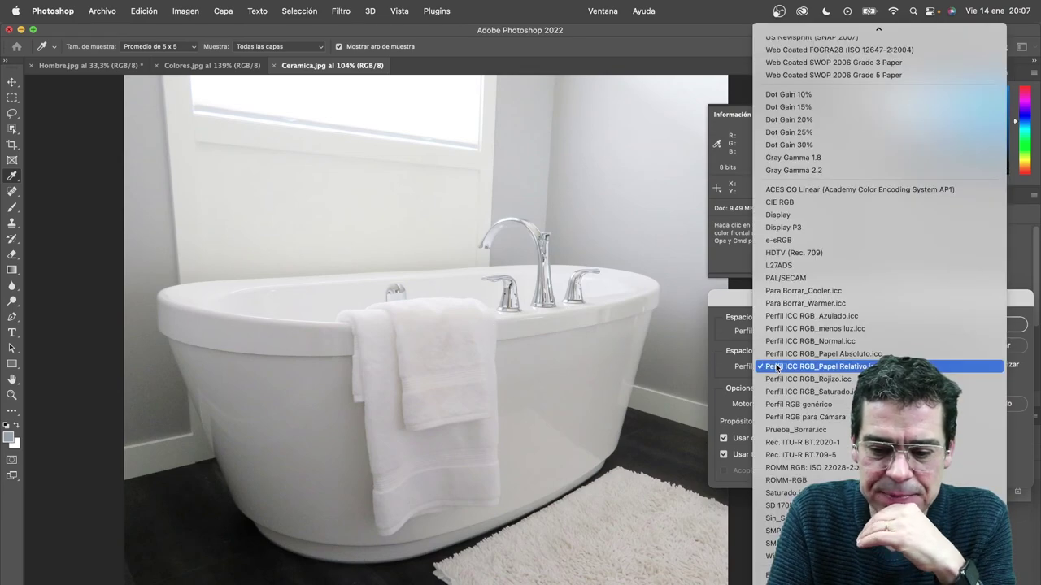
pyautogui.click(785, 316)
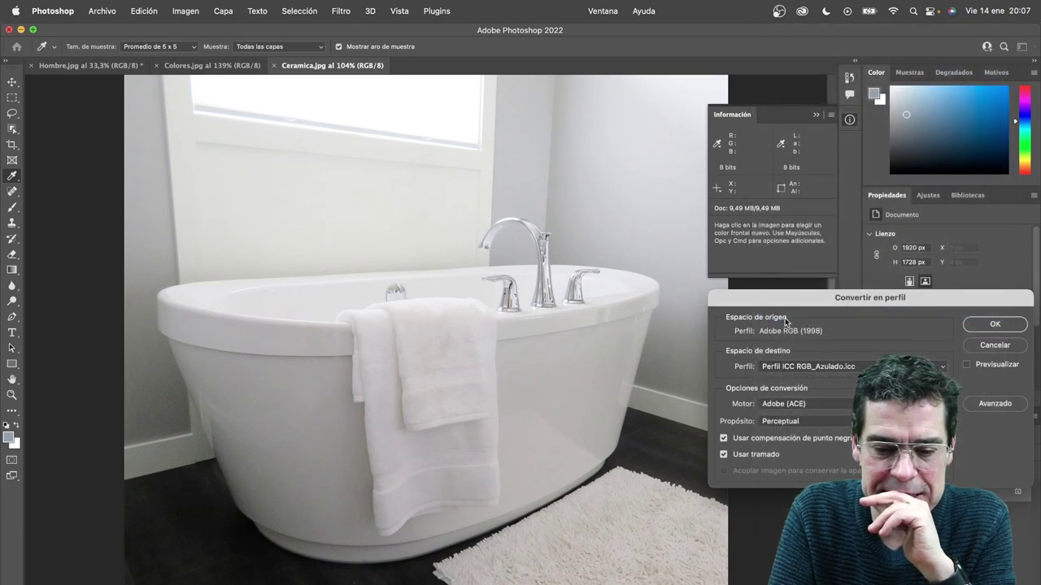
pyautogui.click(786, 367)
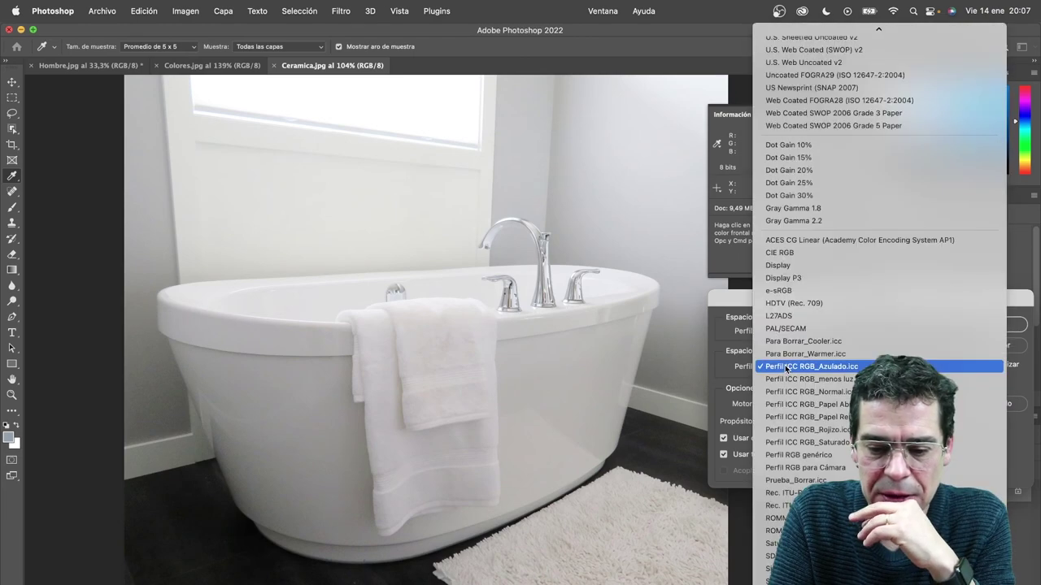
pyautogui.click(786, 429)
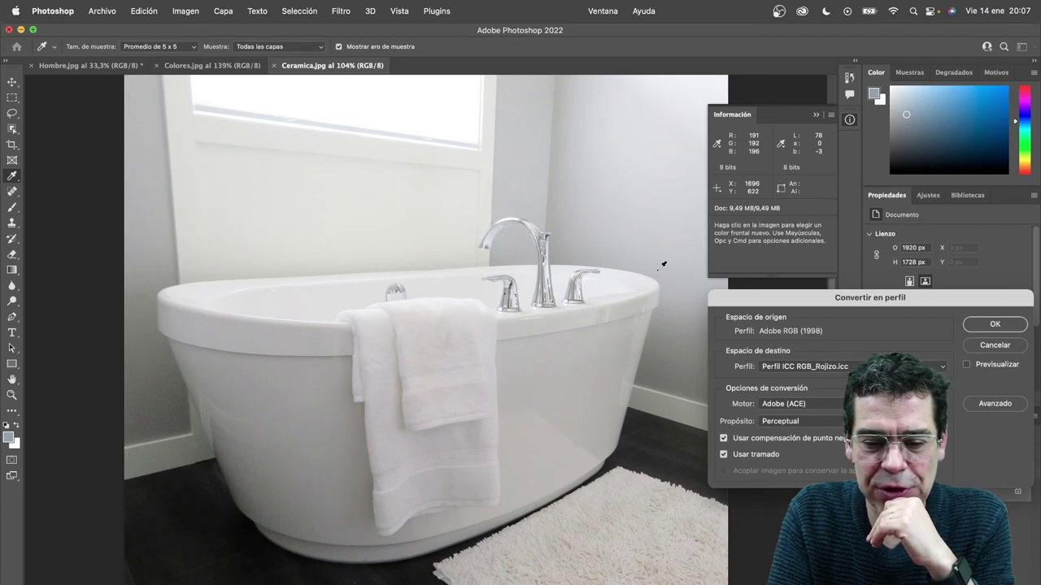
# Cancel the current conversion, reopen the profile conversion for Ceramica.jpg and set its rendering intent to Perceptual.
pyautogui.click(983, 346)
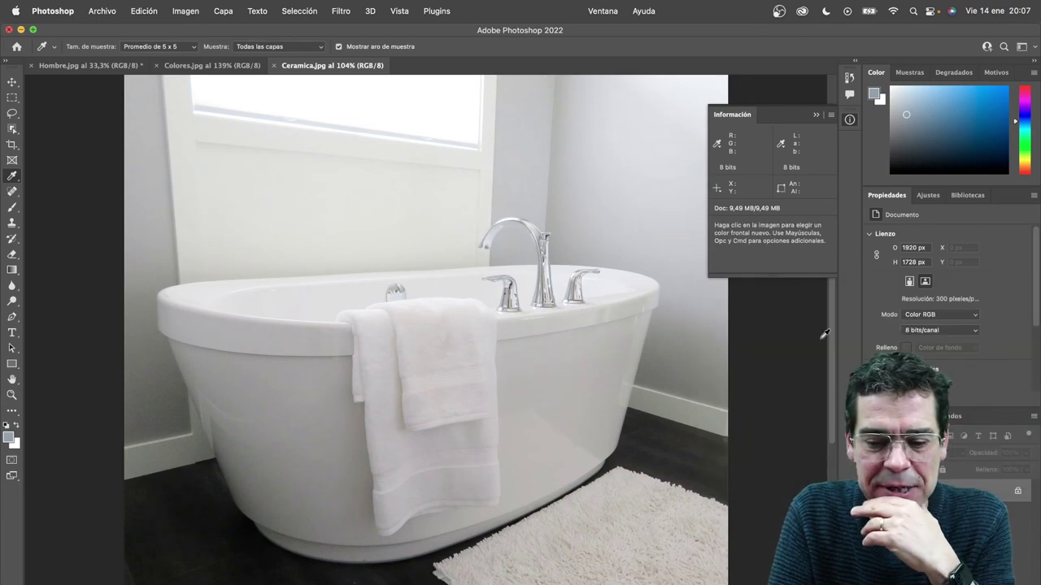
pyautogui.click(144, 11)
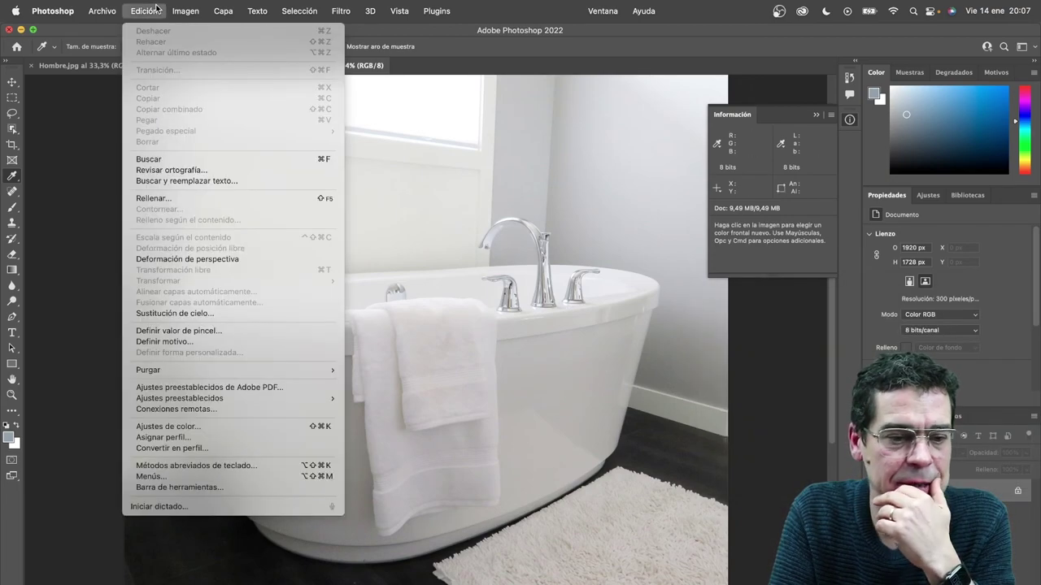
pyautogui.click(195, 448)
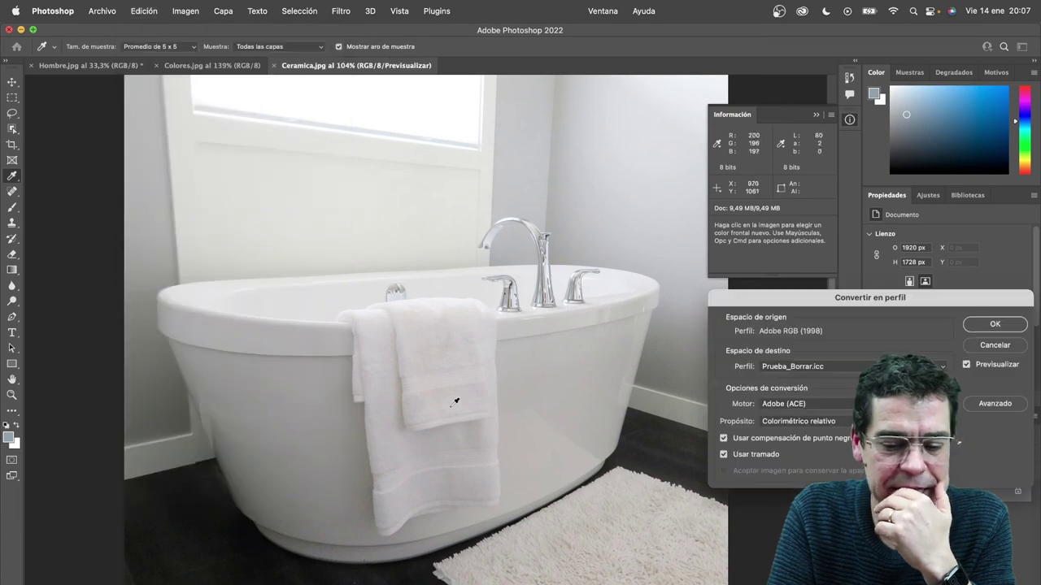
pyautogui.click(793, 422)
pyautogui.click(783, 396)
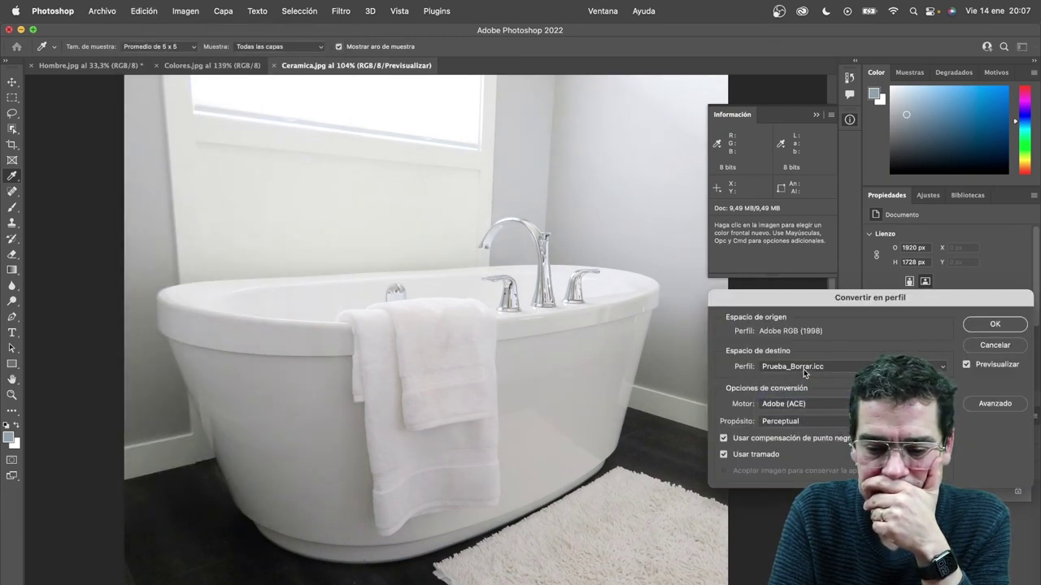
# Preview the Ceramica.jpg conversion with Perfil ICC RGB_Papel Relativo.icc, Papel Absoluto.icc and Azulado.icc as destinations.
pyautogui.click(804, 368)
pyautogui.click(804, 304)
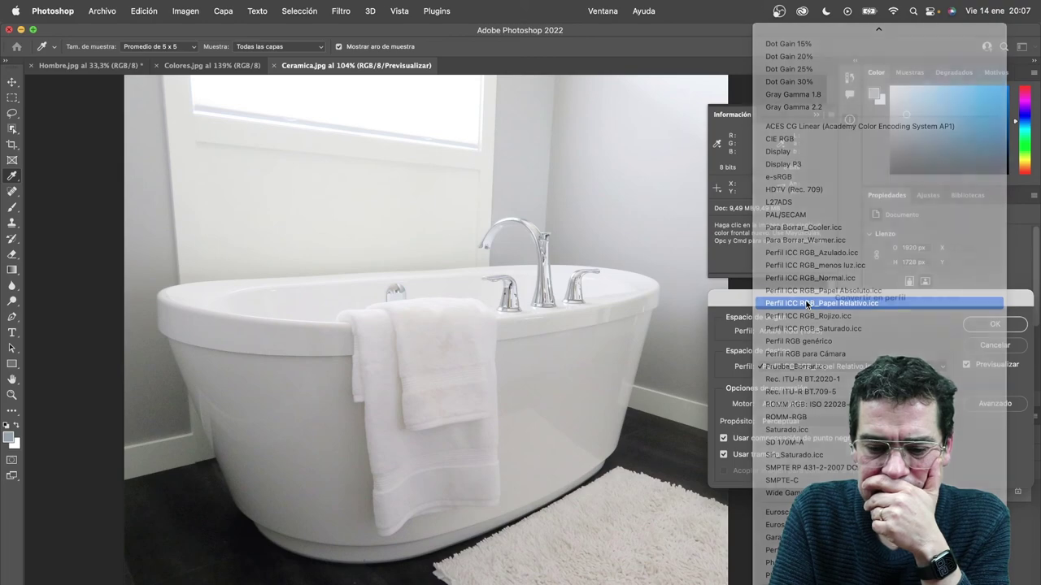
pyautogui.click(793, 366)
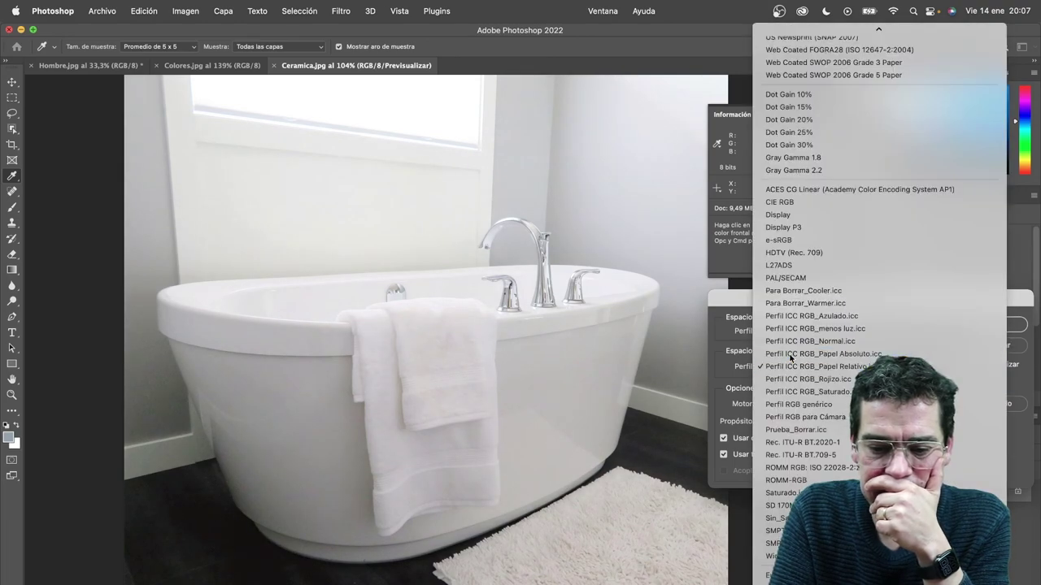
pyautogui.click(789, 357)
pyautogui.click(790, 364)
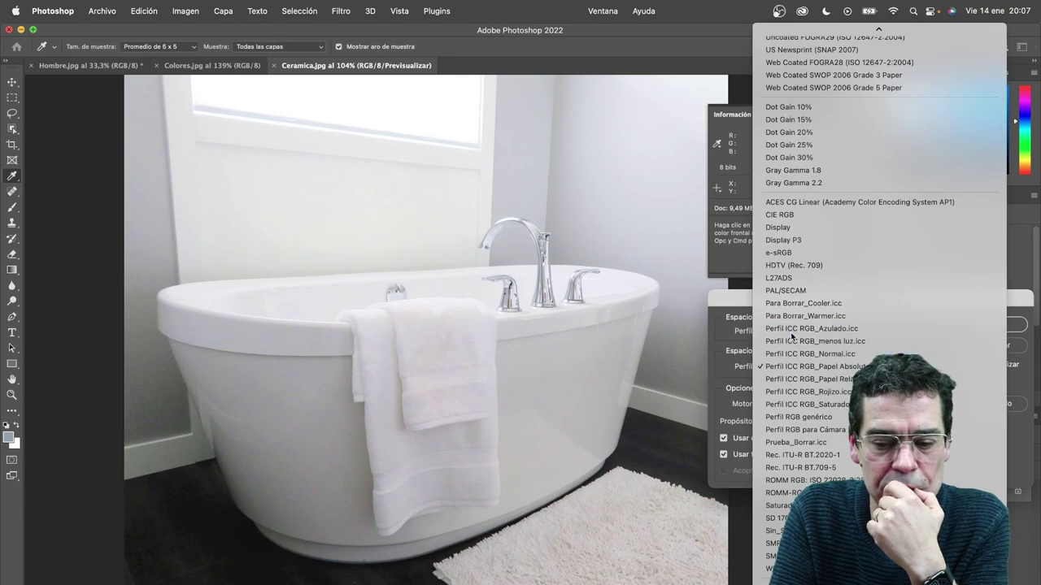
pyautogui.click(790, 331)
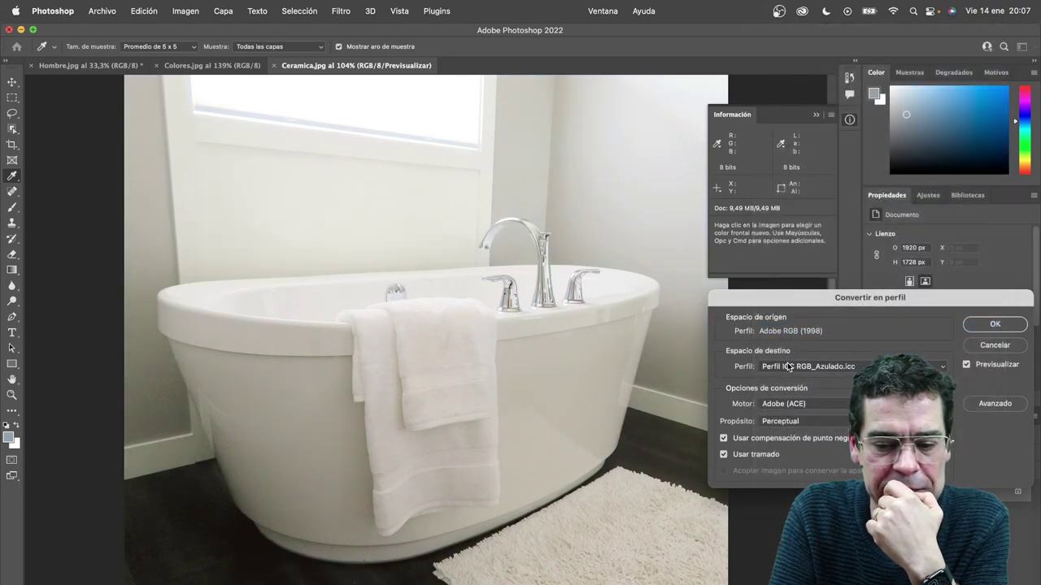
# Compare the Perfil ICC RGB_Rojizo.icc and Azulado.icc destinations on Ceramica.jpg, and close the conversion without applying it.
pyautogui.click(789, 366)
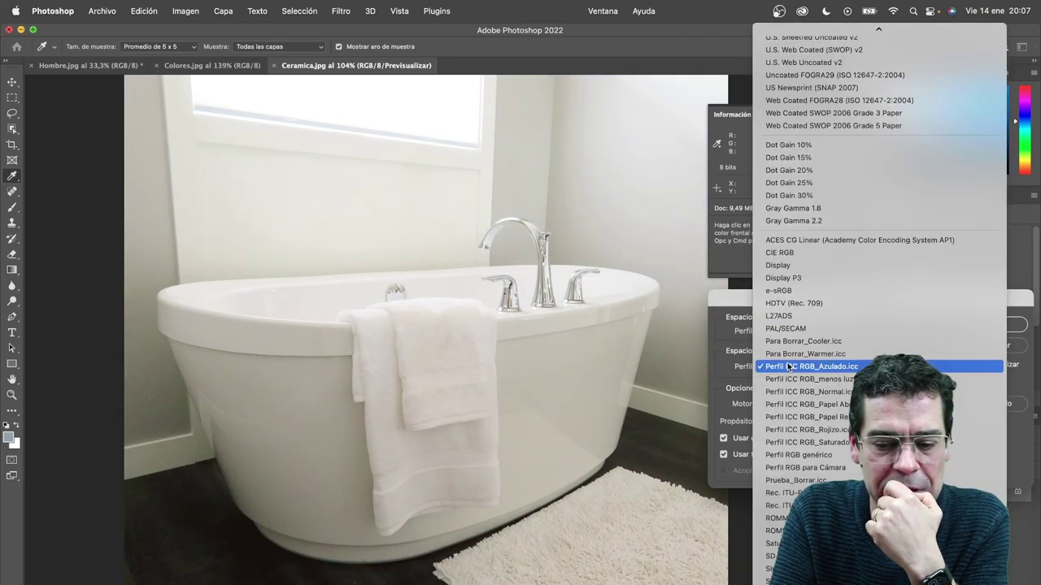
pyautogui.click(793, 430)
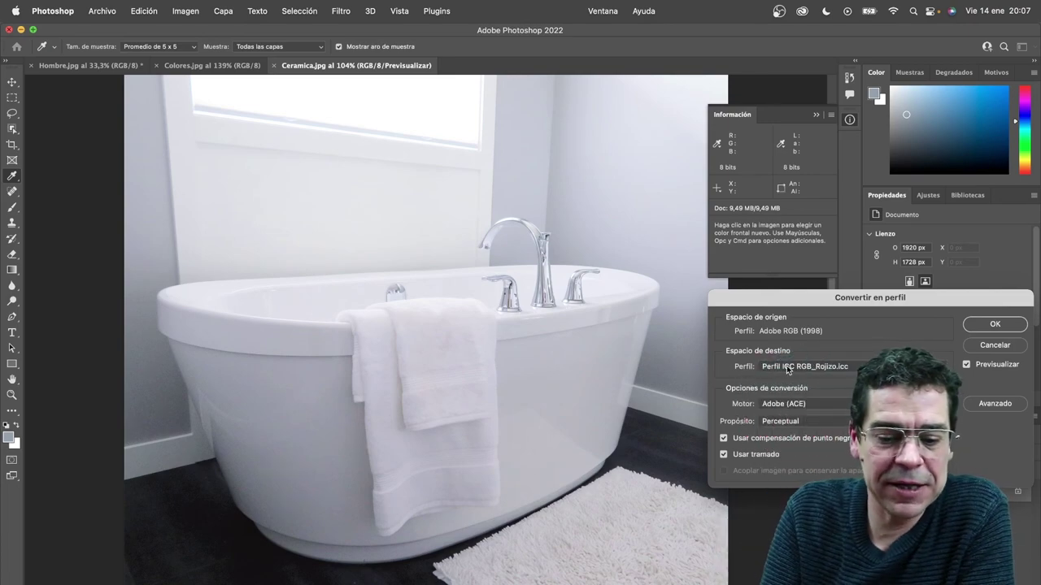
pyautogui.click(787, 367)
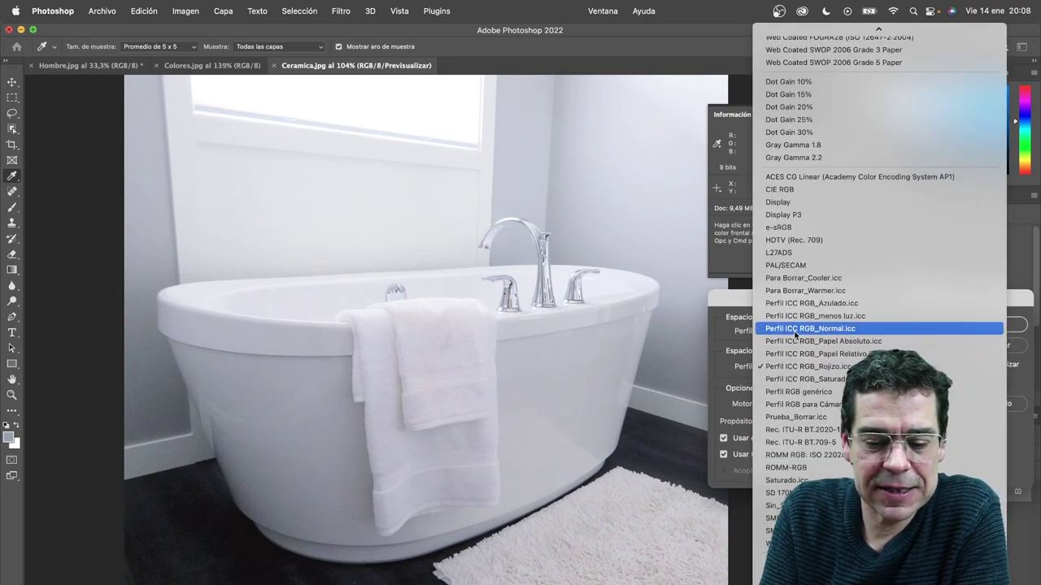
pyautogui.click(792, 303)
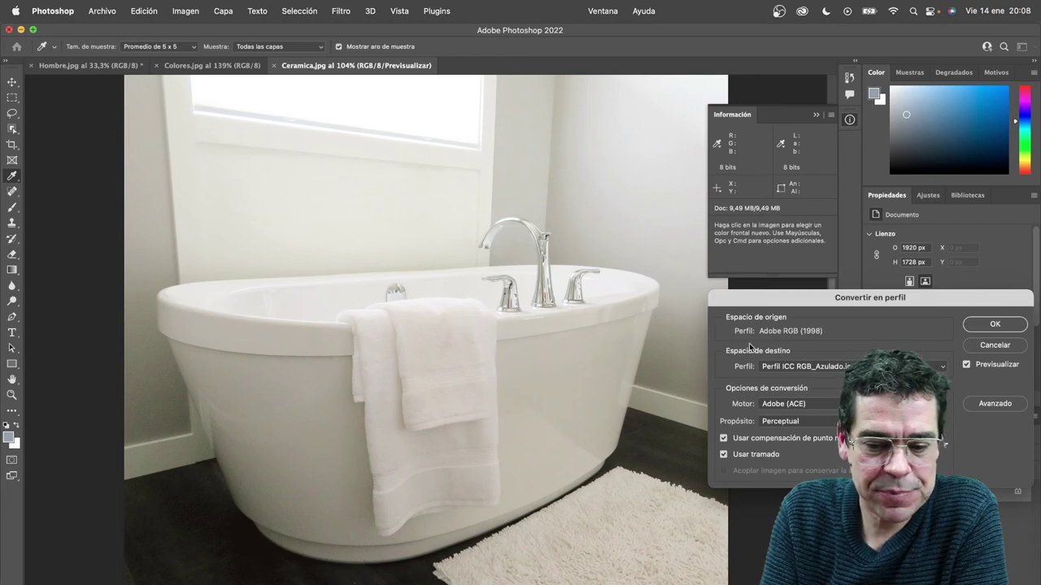
pyautogui.click(786, 367)
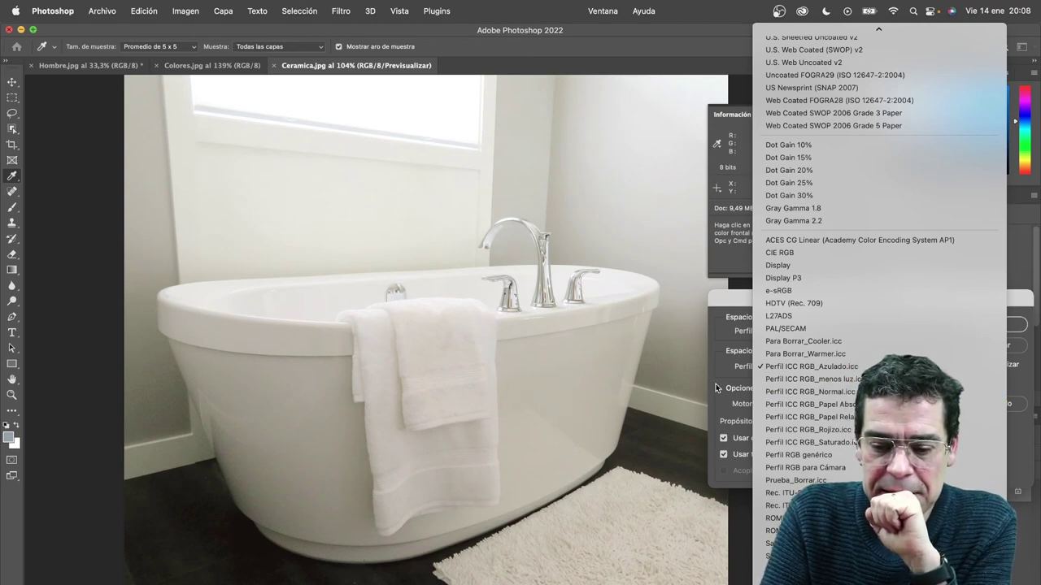
pyautogui.press('Escape')
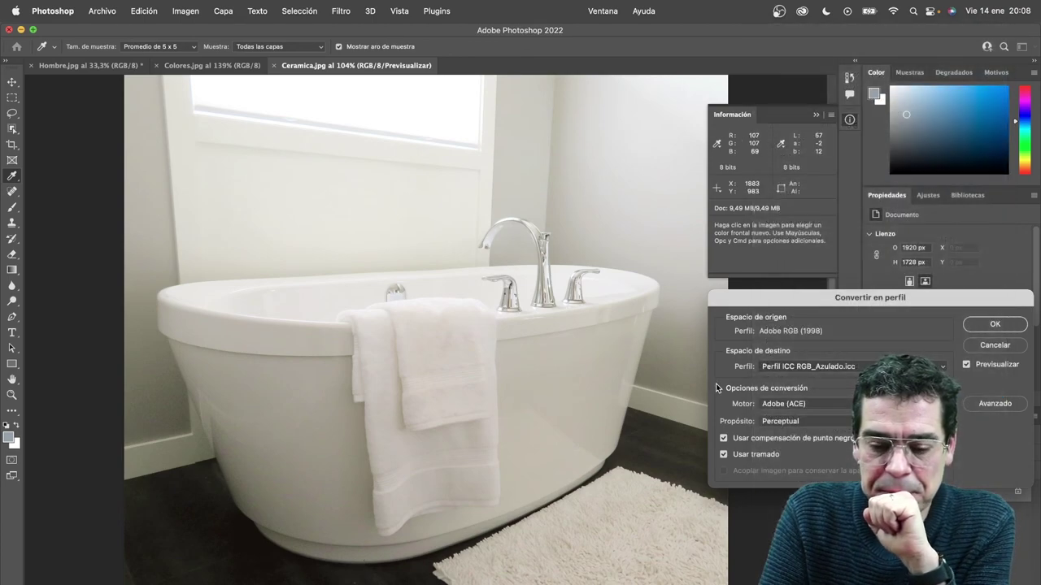
pyautogui.click(971, 349)
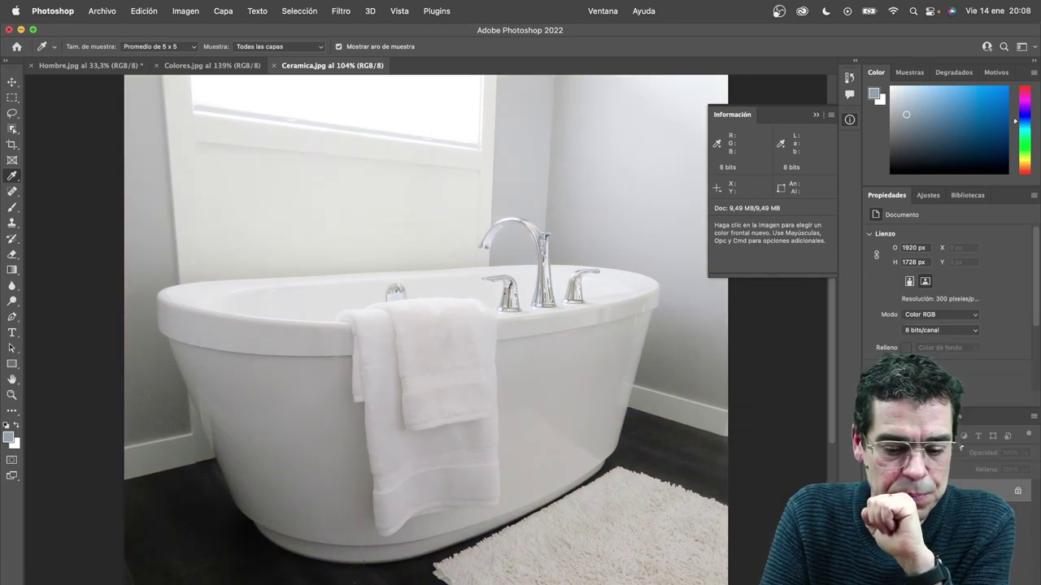
# Switch to CoPrA and set the printer profile's perceptual rendering to Standard Compression with Chroma as the adjustment.
pyautogui.press('super+Tab')
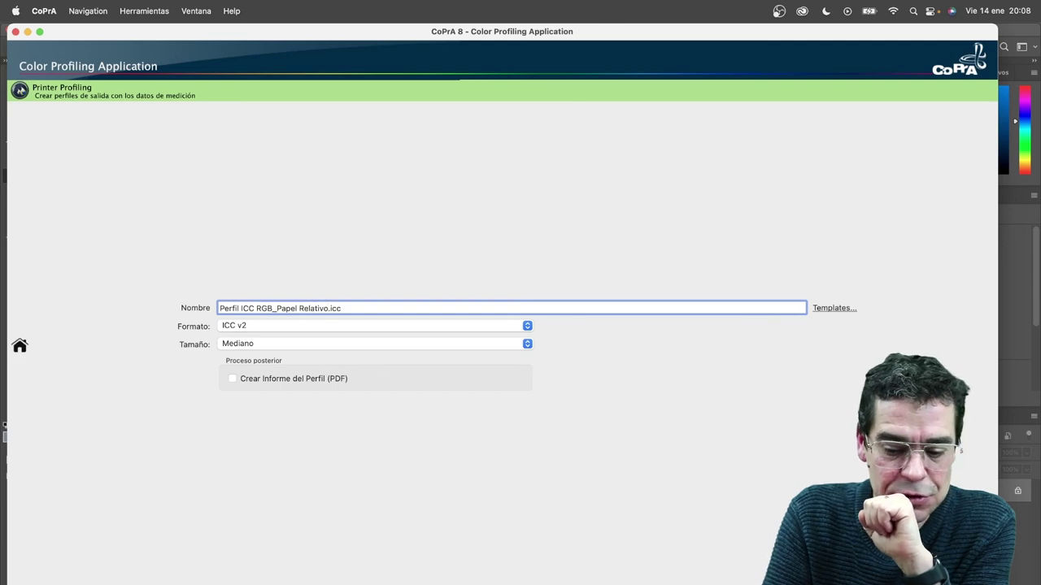
pyautogui.click(647, 564)
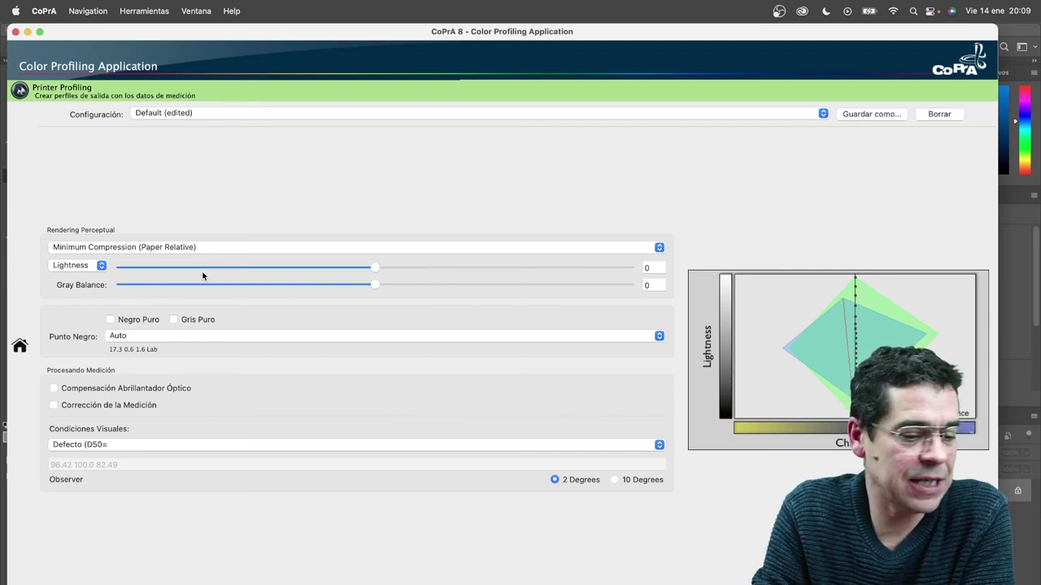
pyautogui.click(95, 273)
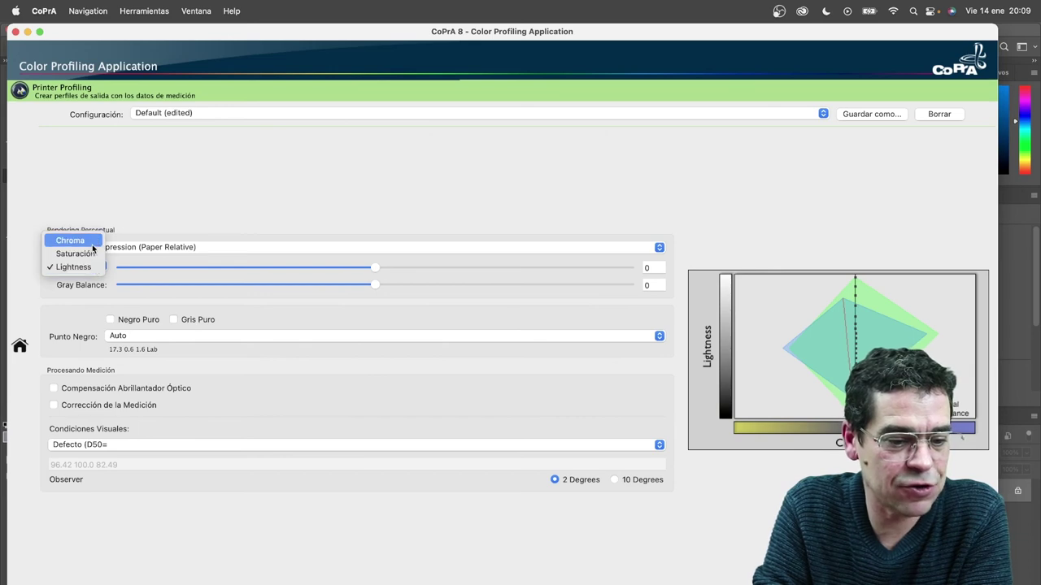
pyautogui.click(92, 243)
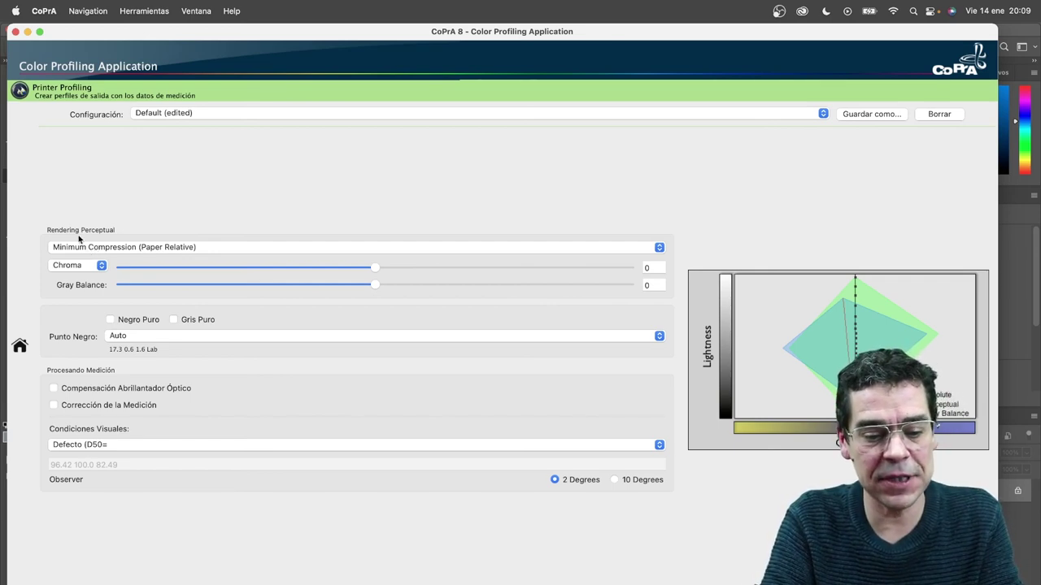
pyautogui.click(365, 255)
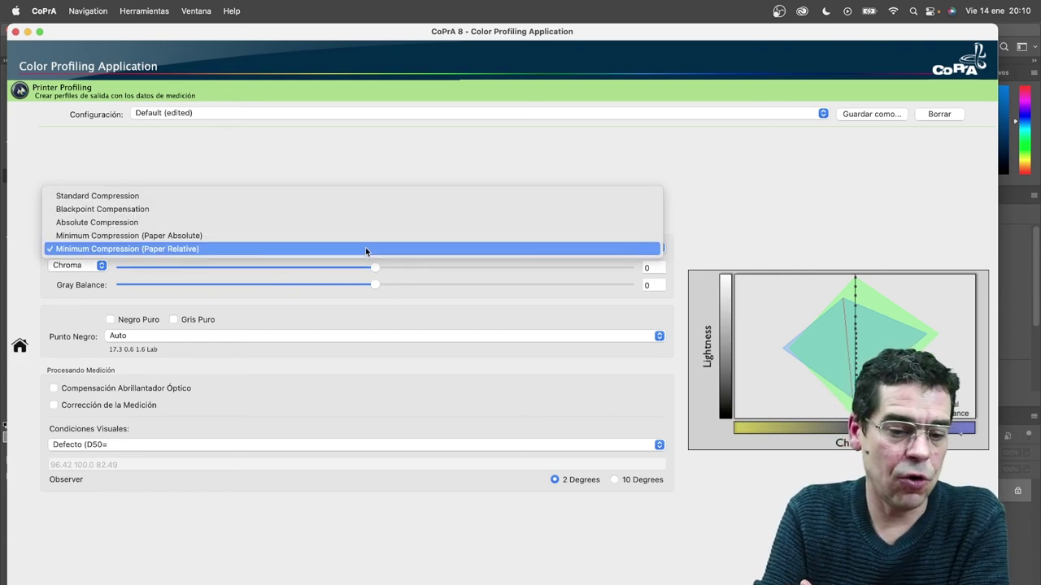
pyautogui.click(351, 195)
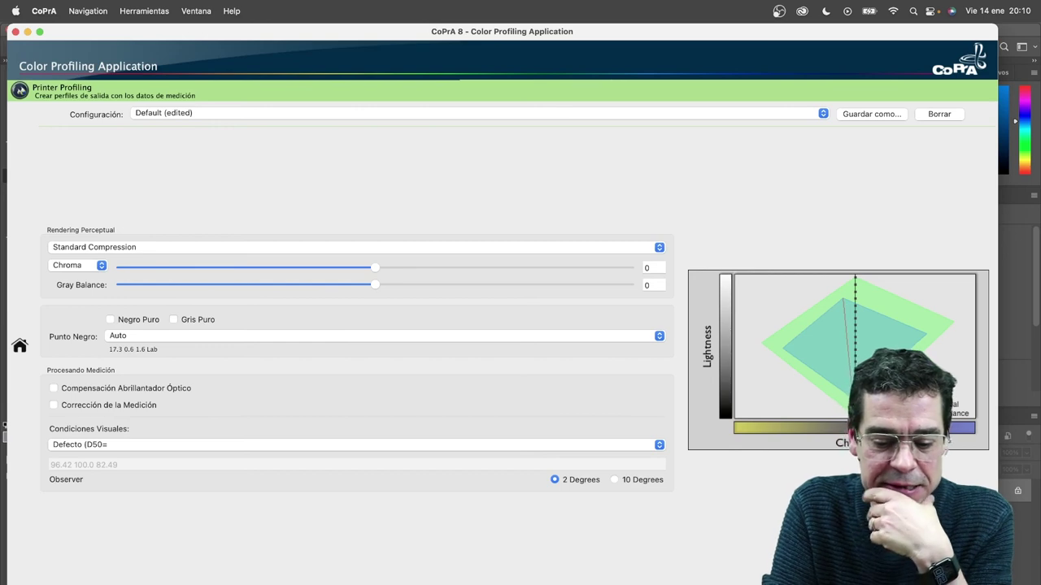
# Open Flor.jpg from the Imagenes de Prueba folder in Photoshop.
pyautogui.press('super+Tab')
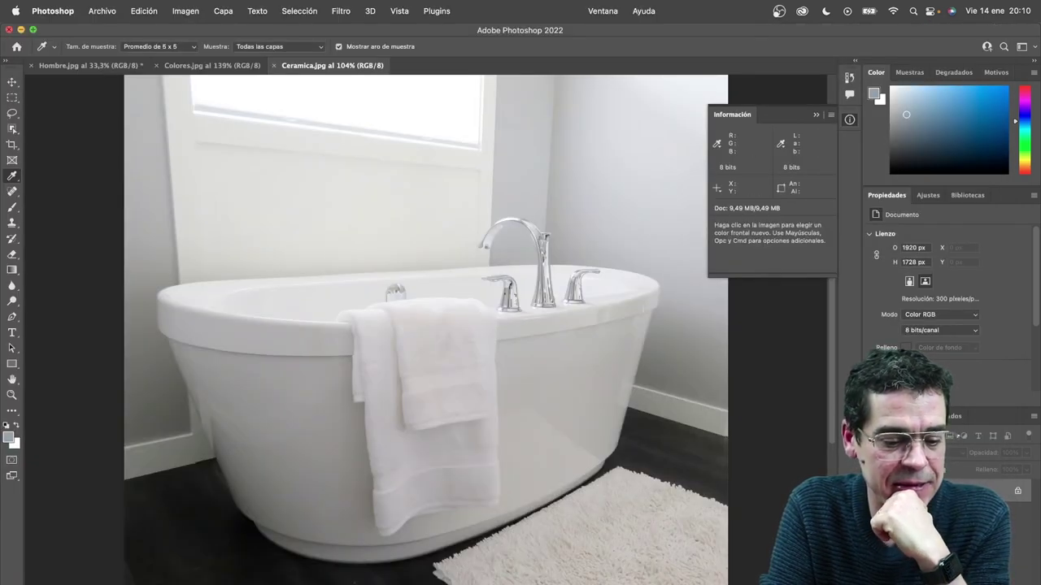
pyautogui.press('super+Tab')
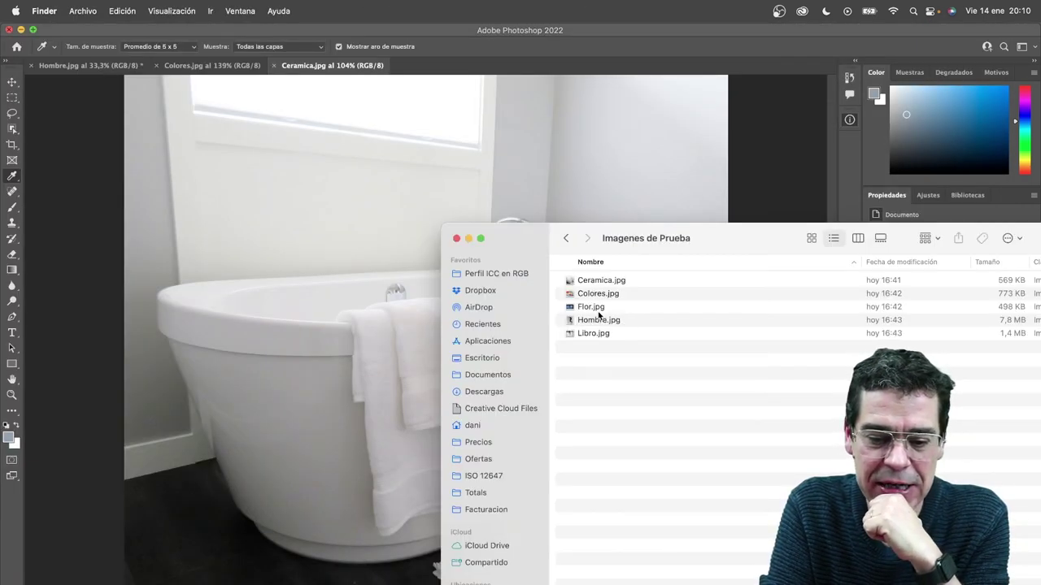
pyautogui.click(570, 309)
pyautogui.moveTo(570, 309); pyautogui.dragTo(566, 582)
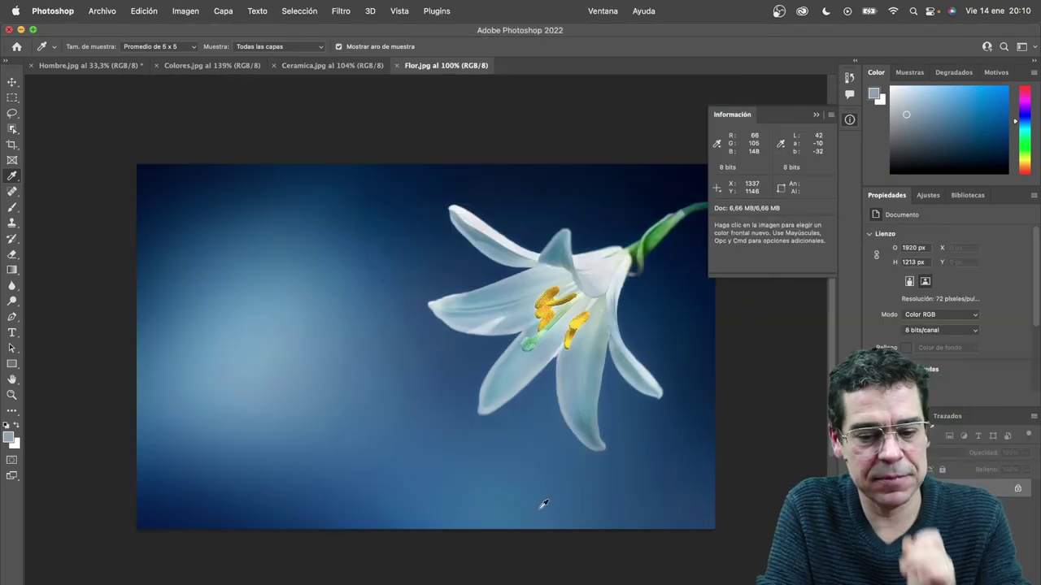
# Set up a profile conversion of Flor.jpg with black point compensation off and the Perceptual intent.
pyautogui.click(144, 11)
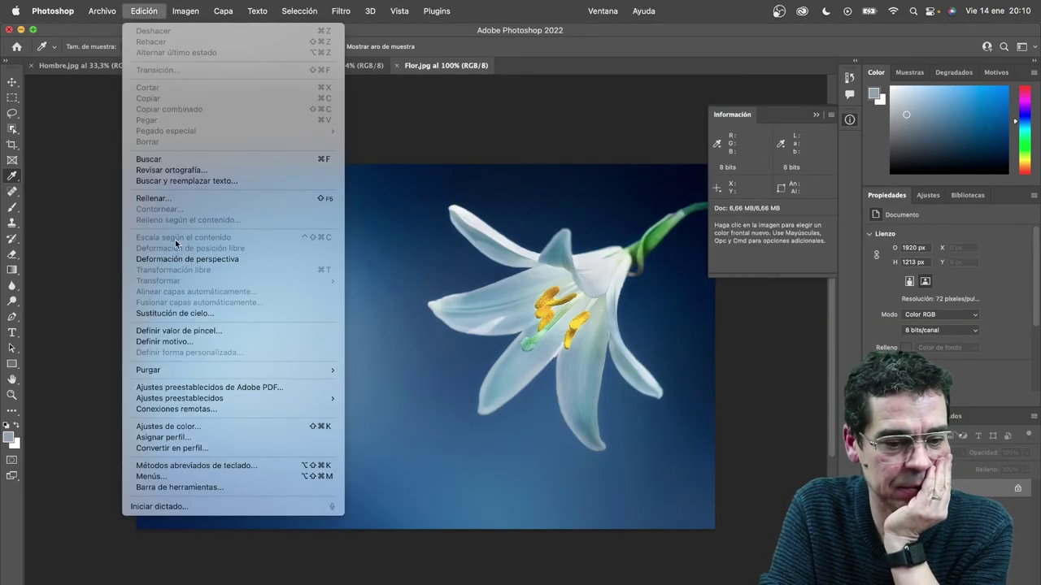
pyautogui.click(194, 450)
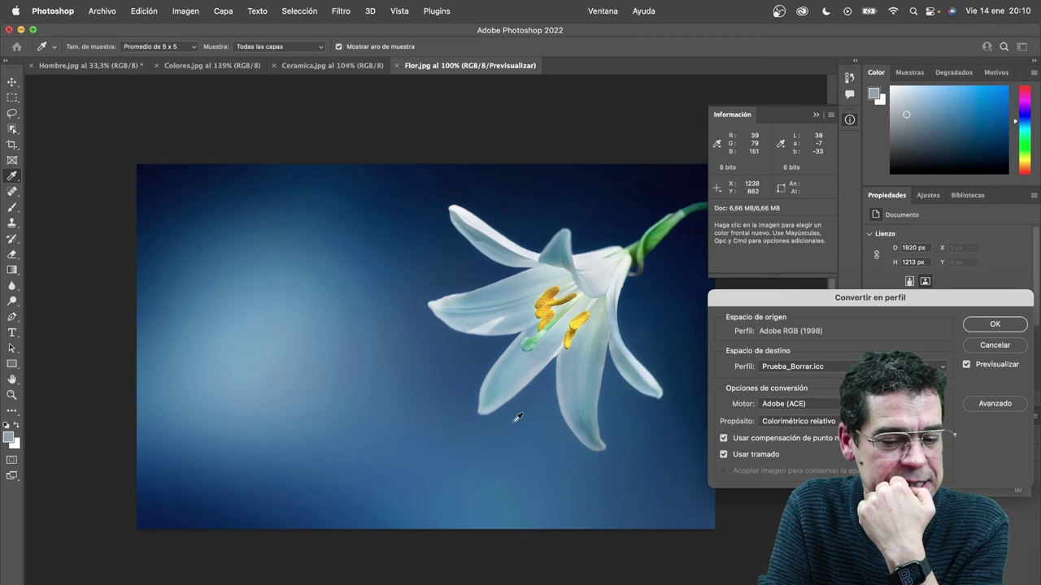
pyautogui.moveTo(778, 300); pyautogui.dragTo(737, 301)
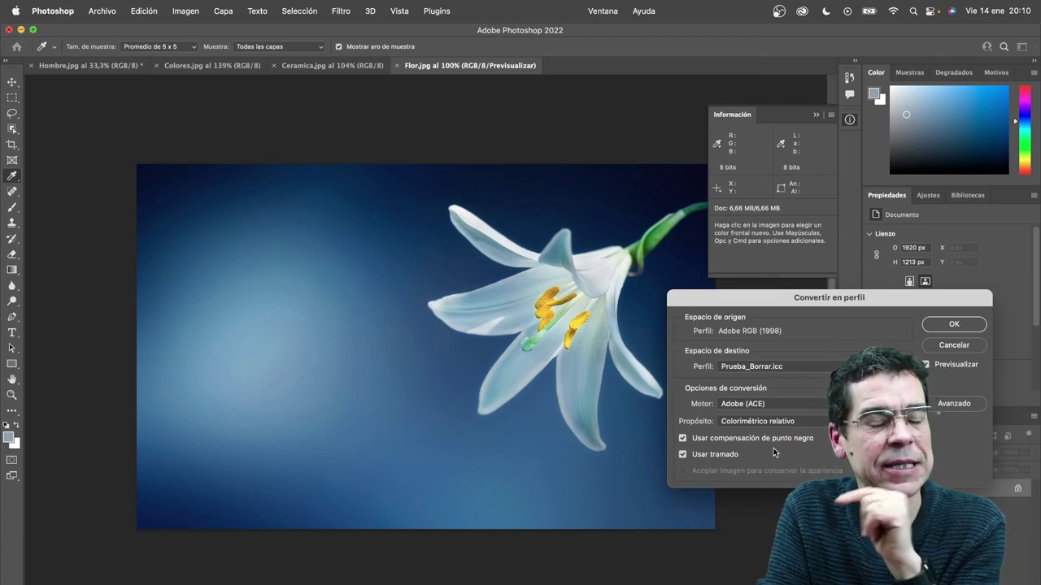
pyautogui.click(753, 441)
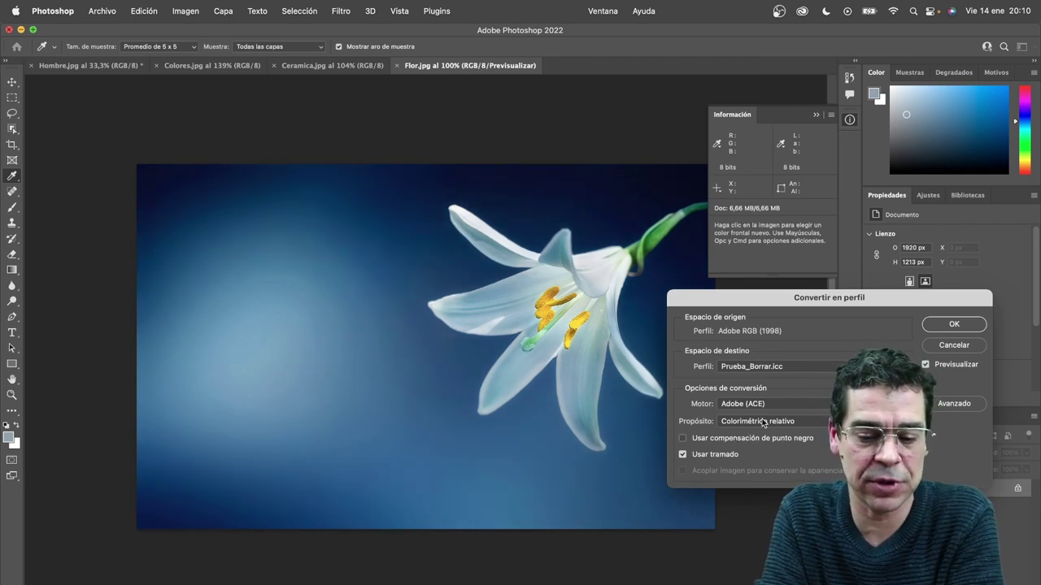
pyautogui.click(762, 422)
pyautogui.click(746, 396)
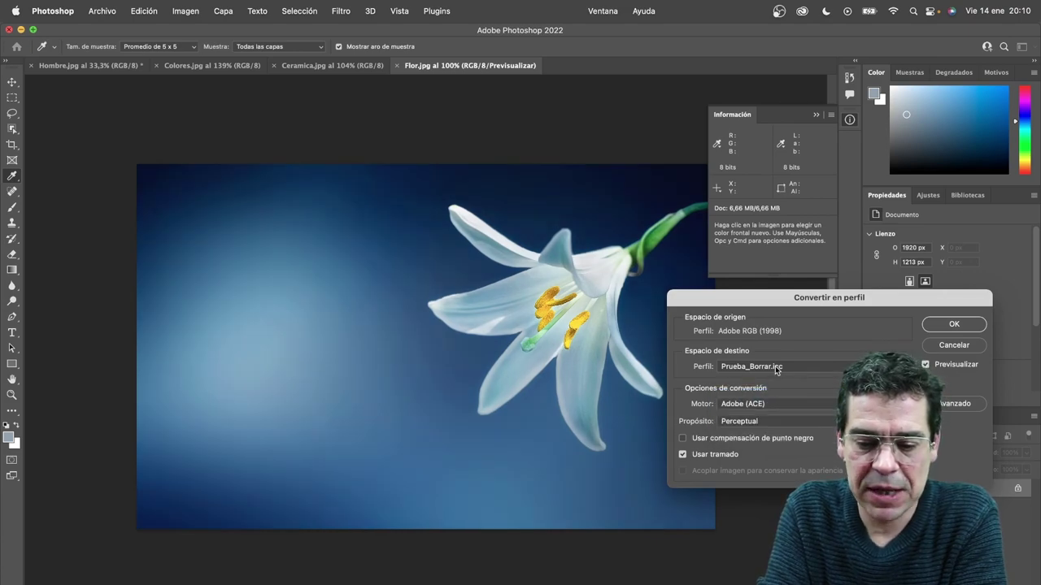
# Preview Perfil ICC RGB_Rojizo.icc as the destination for Flor.jpg, and set the destination to Perfil ICC RGB_Normal.icc.
pyautogui.click(775, 366)
pyautogui.click(772, 316)
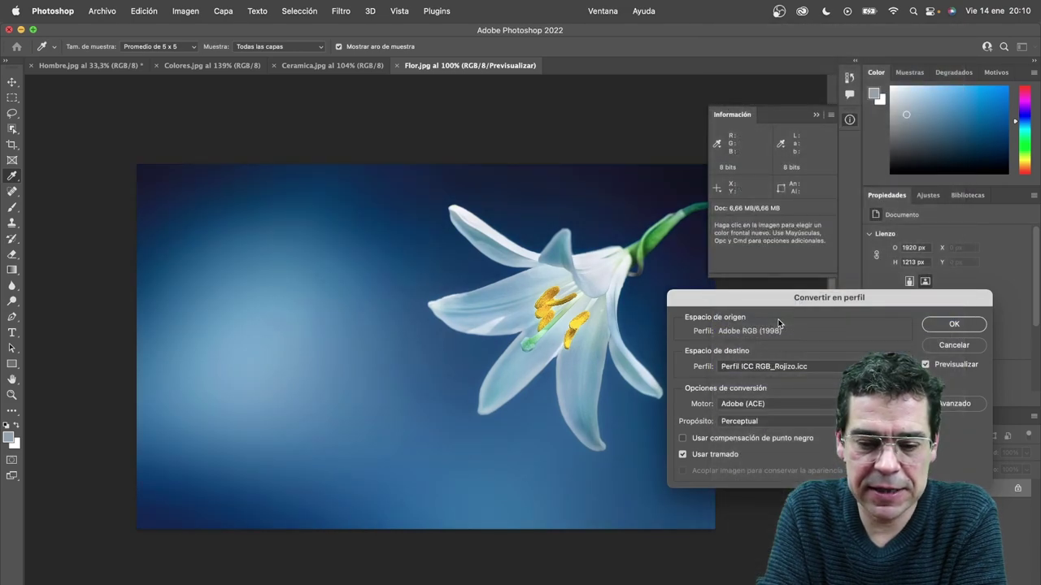
pyautogui.click(776, 358)
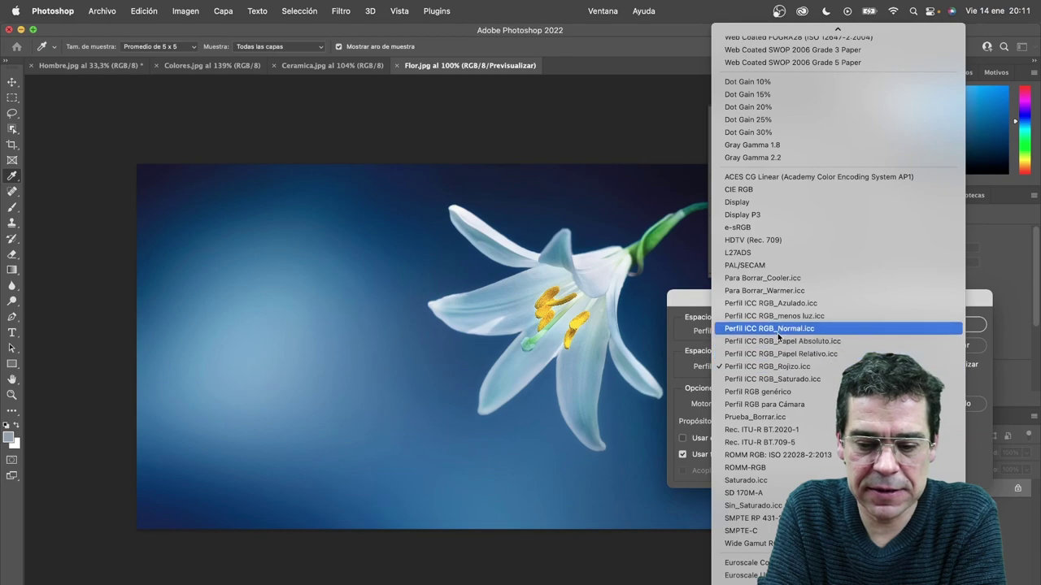
pyautogui.click(778, 335)
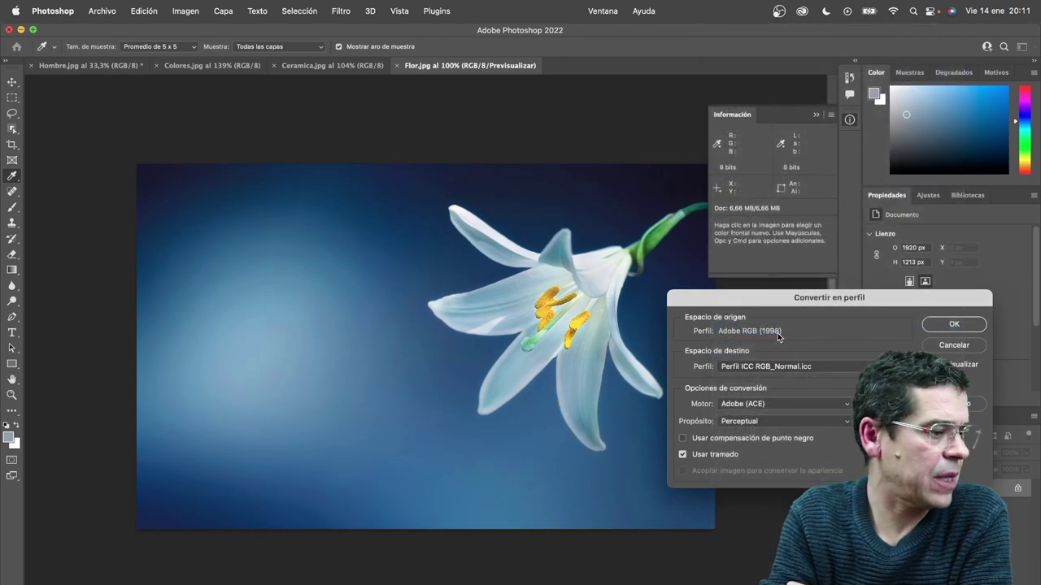